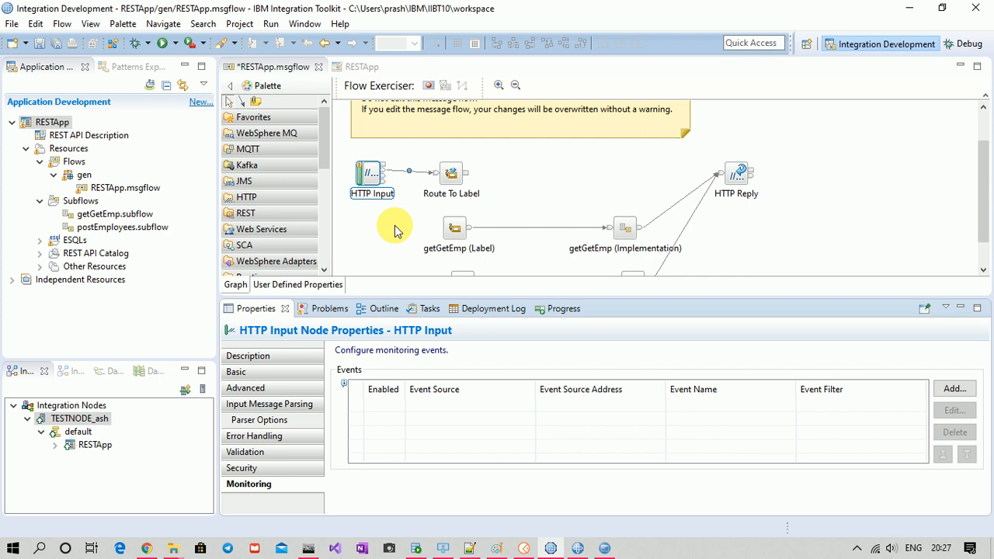
drag(346, 149, 924, 234)
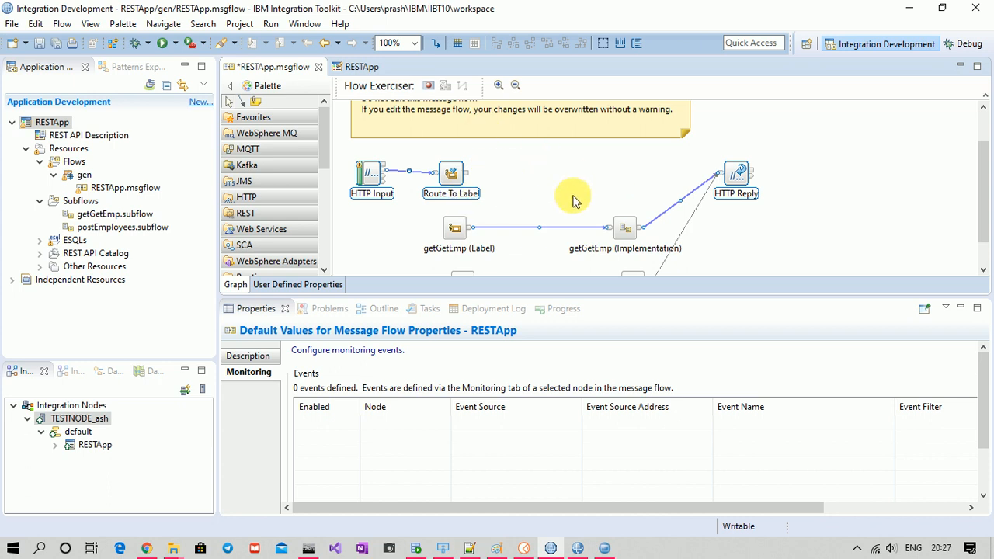
click(503, 199)
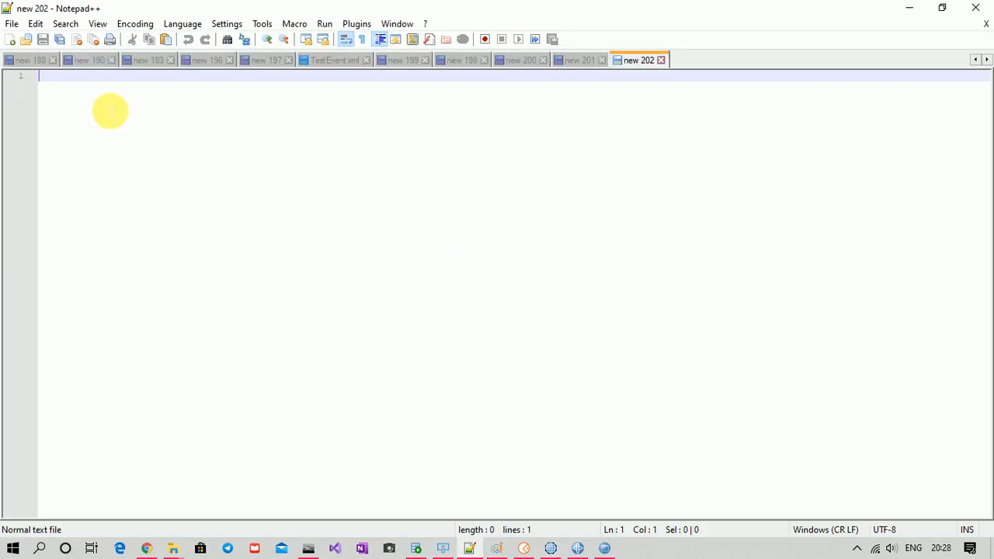
Write the start of the monitoring topic string, "$SYS/Broker/TESTNODE_ash/Monitoring/", on the second line of the blank note.
key(Return)
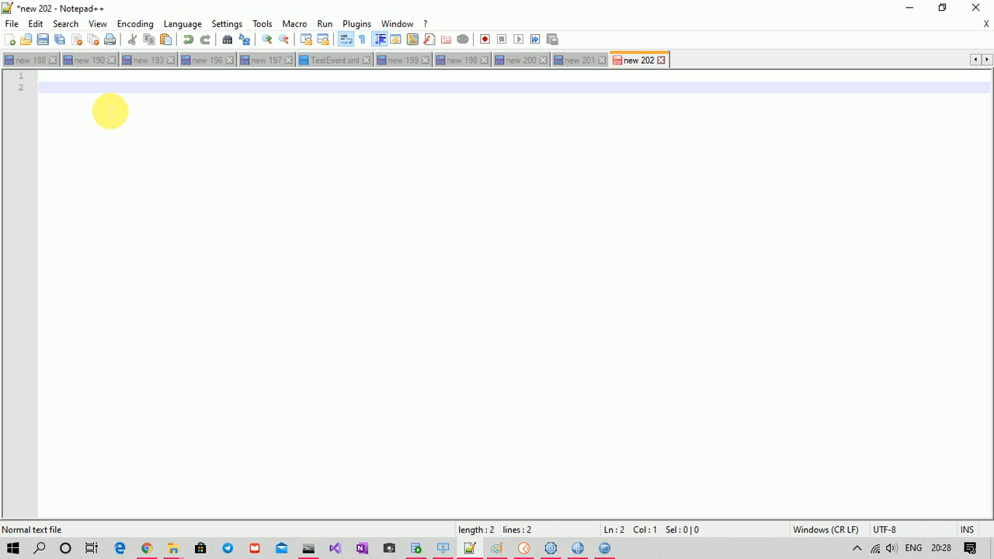
text($SYS/Broker)
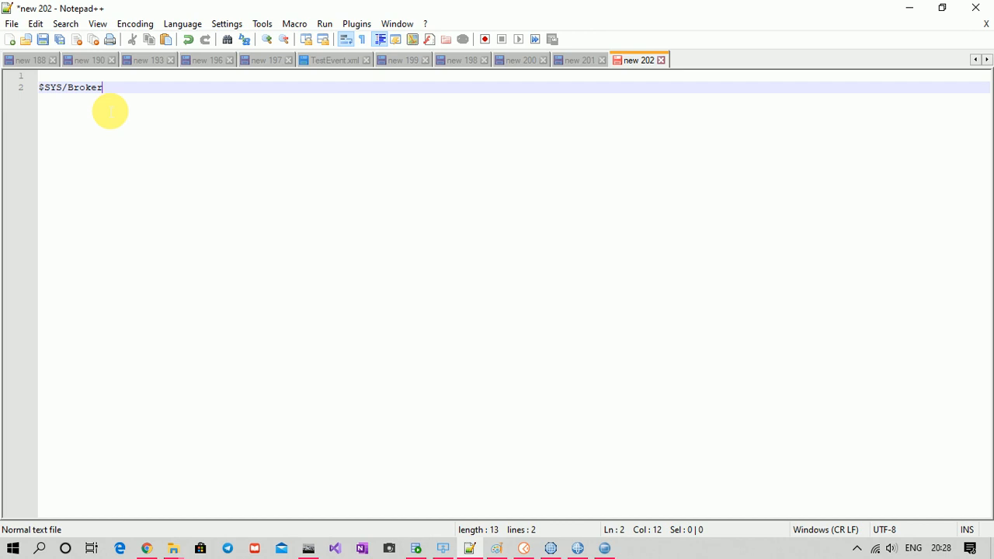
text(/TESTNODE_ash)
key(alt+Tab)
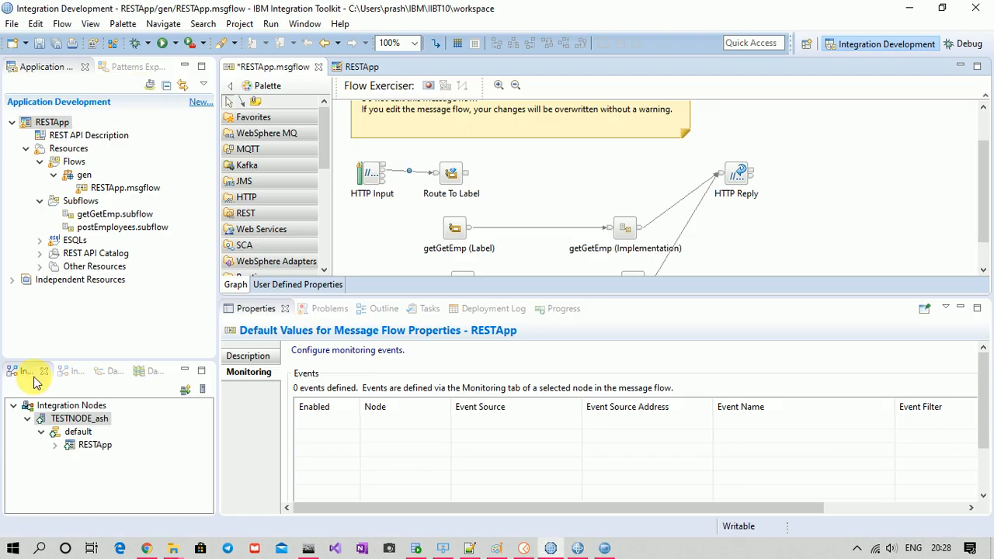
key(alt+Tab)
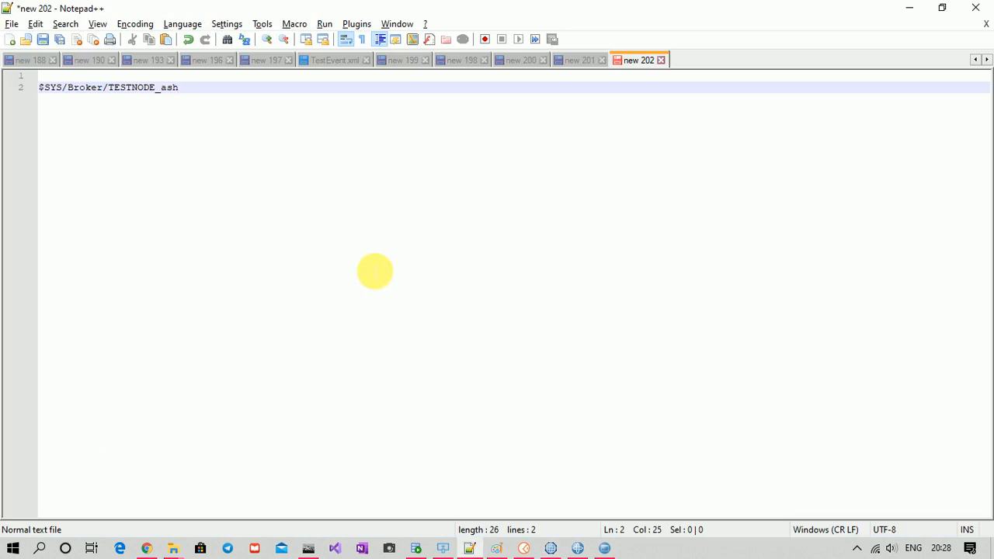
text(/Monitoring/)
Look up the deployed flow among RESTApp's resources in IBM Integration Toolkit and append "gen.RESTApp" to the topic string in Notepad++.
key(alt+Tab)
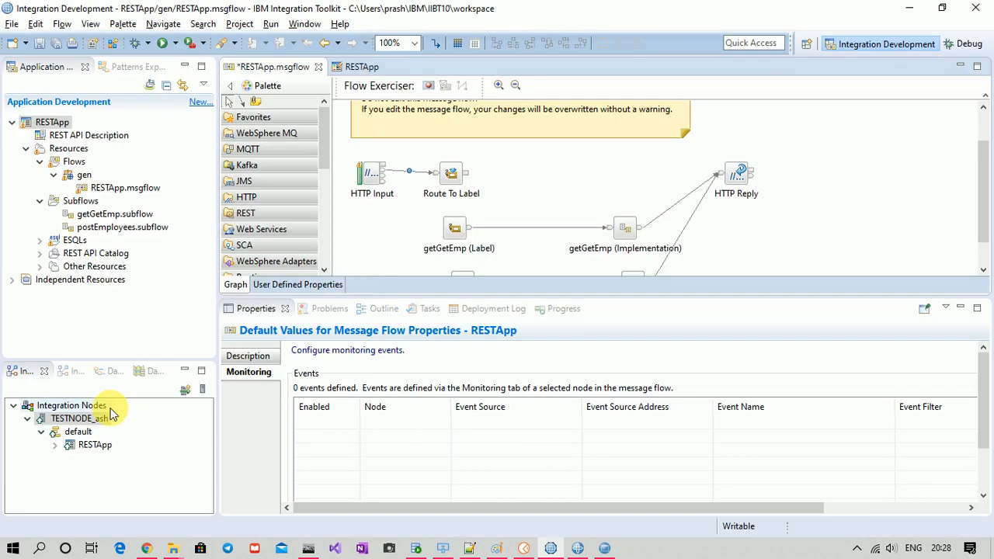
click(57, 445)
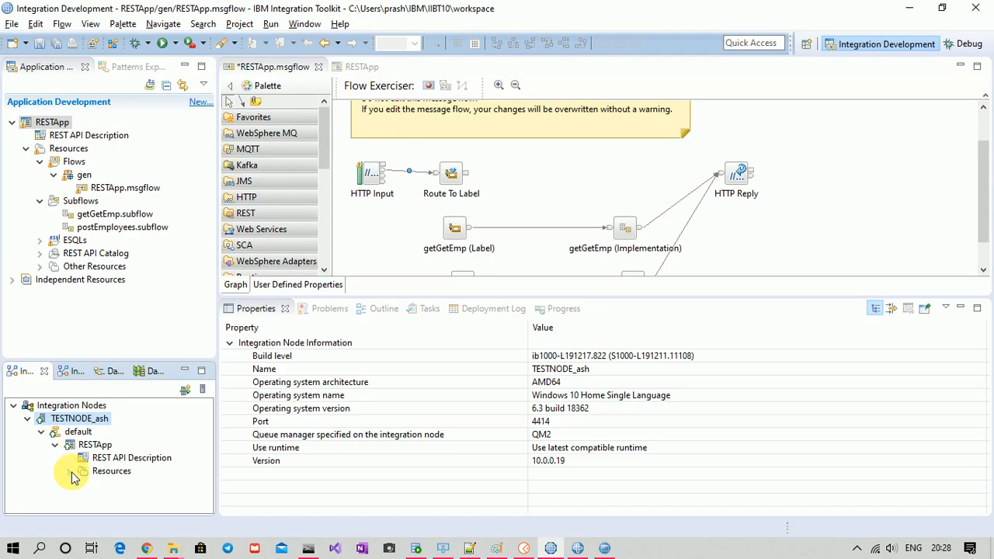
click(68, 471)
click(130, 445)
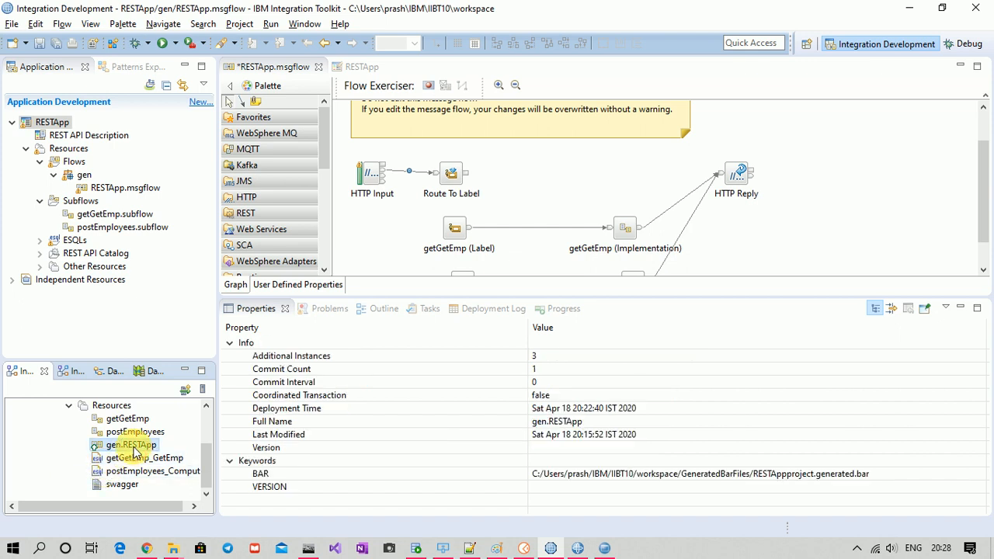
key(alt+Tab)
text(ge)
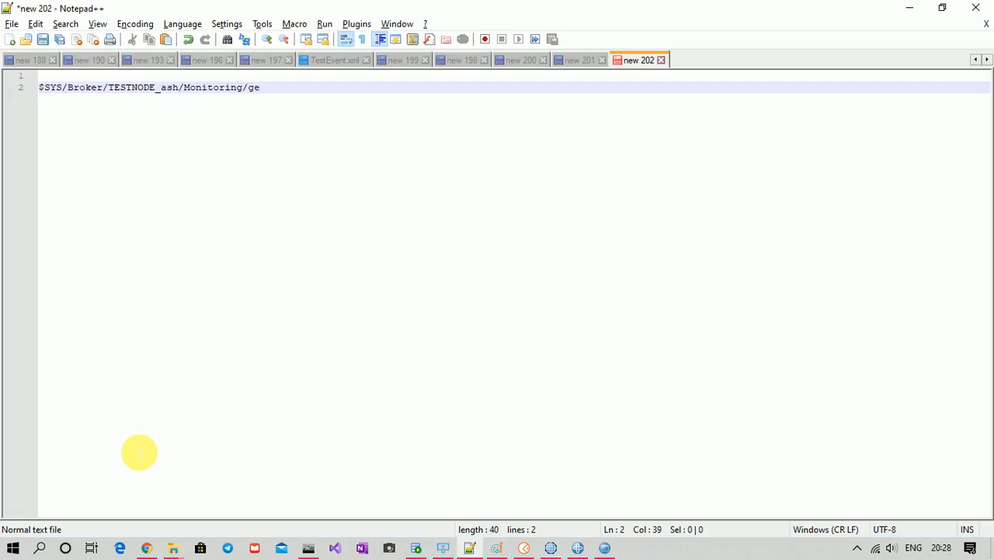
text(n.RESTApp)
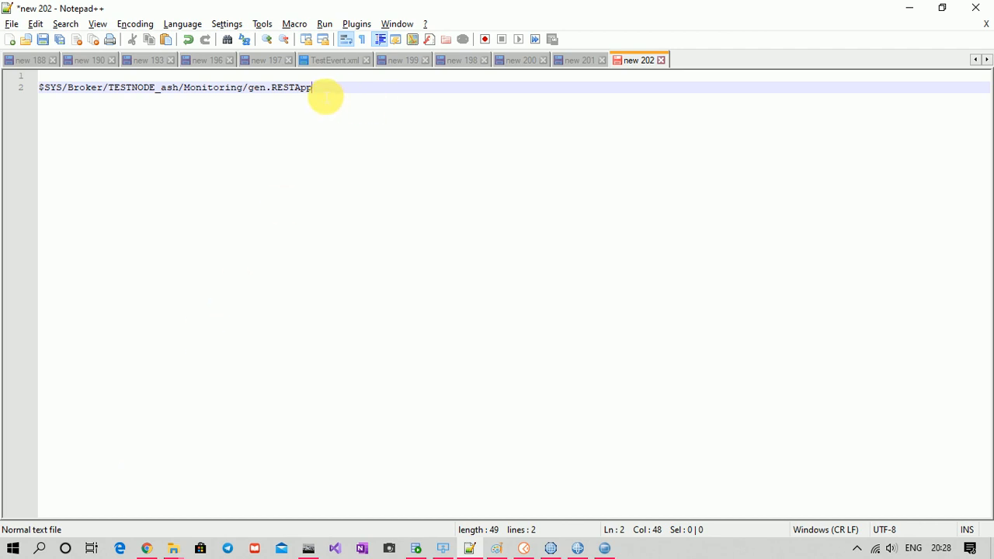
Add the lines "Terminal Events" and "Transactional events" below the topic string, separated by a blank line.
drag(319, 94, 200, 94)
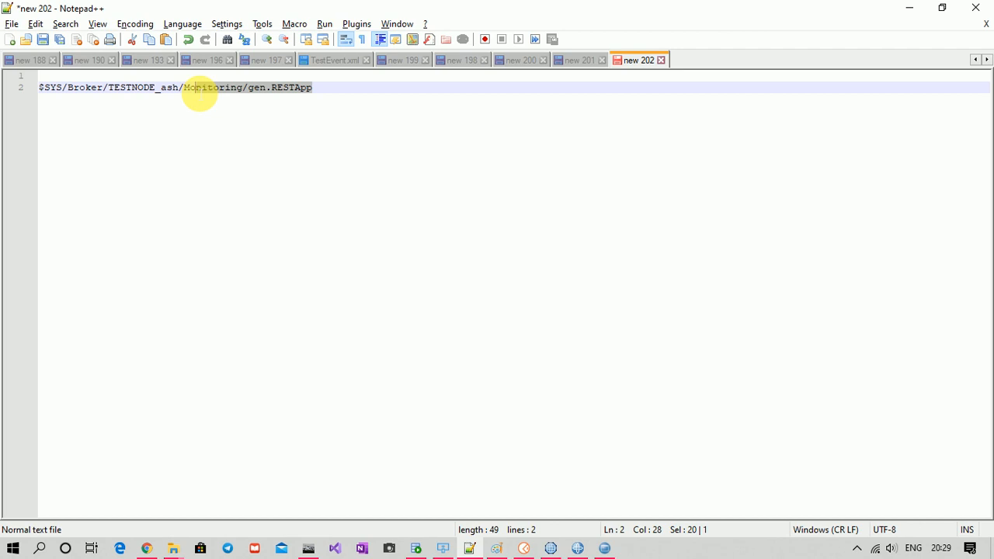
key(End)
key(Return)
key(Return)
key(Return)
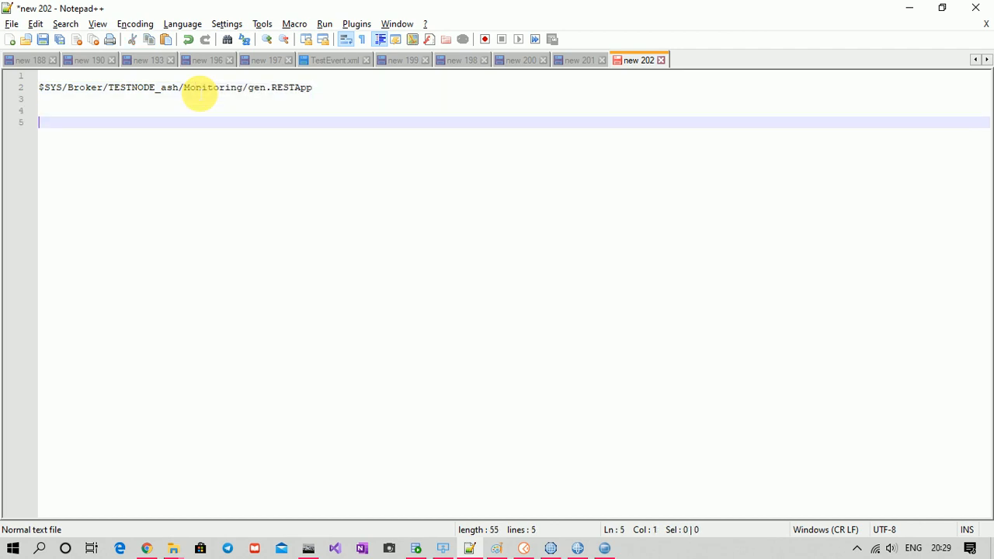
text(Terminal )
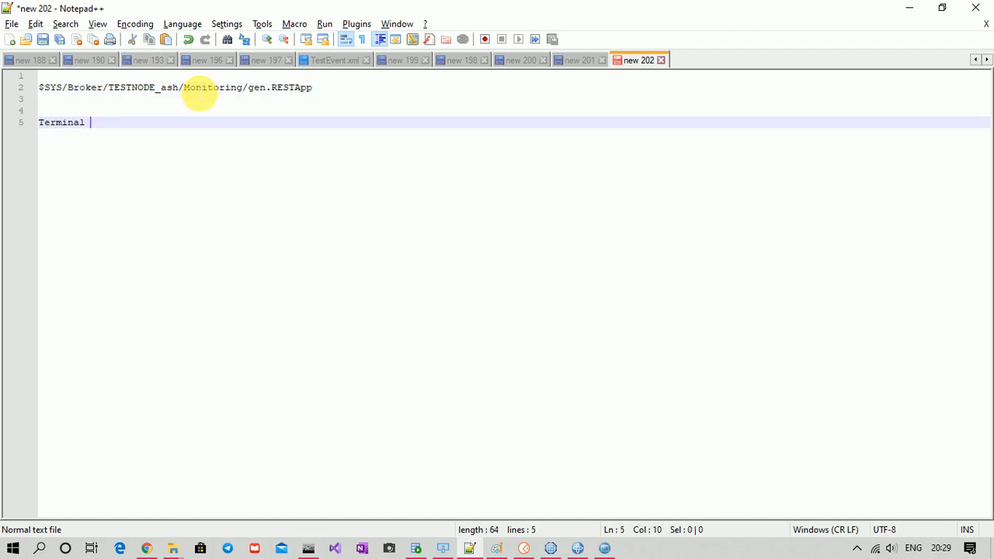
text(Events)
key(Return)
key(Return)
text(Tra)
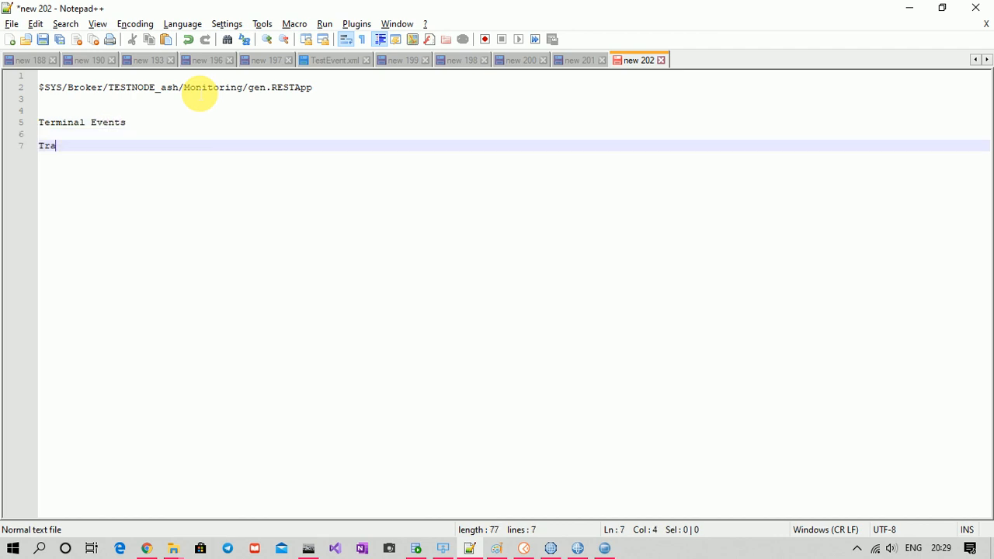
text(nsactional)
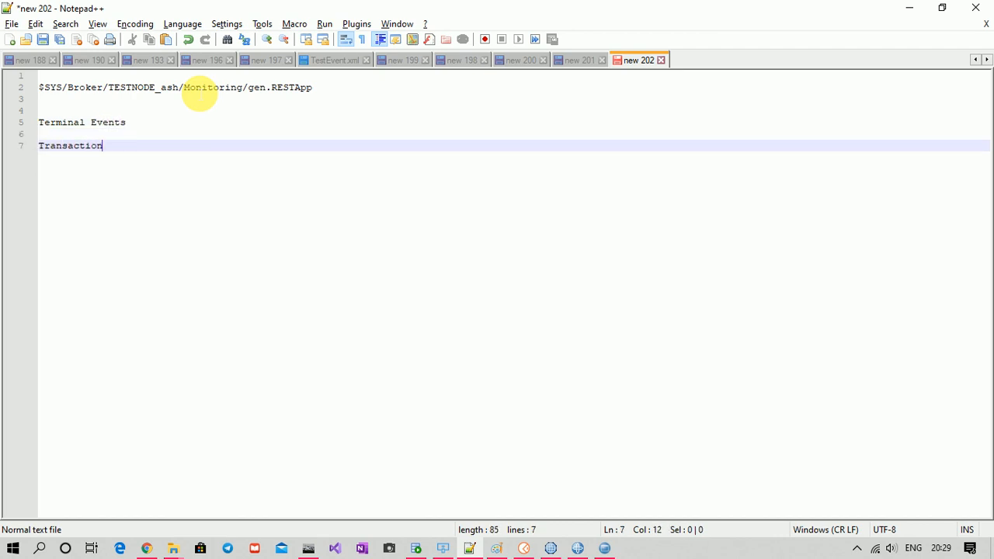
text( events)
Examine the HTTP Input node's monitoring event properties in the RESTApp message flow in IBM Integration Toolkit.
key(alt+Tab)
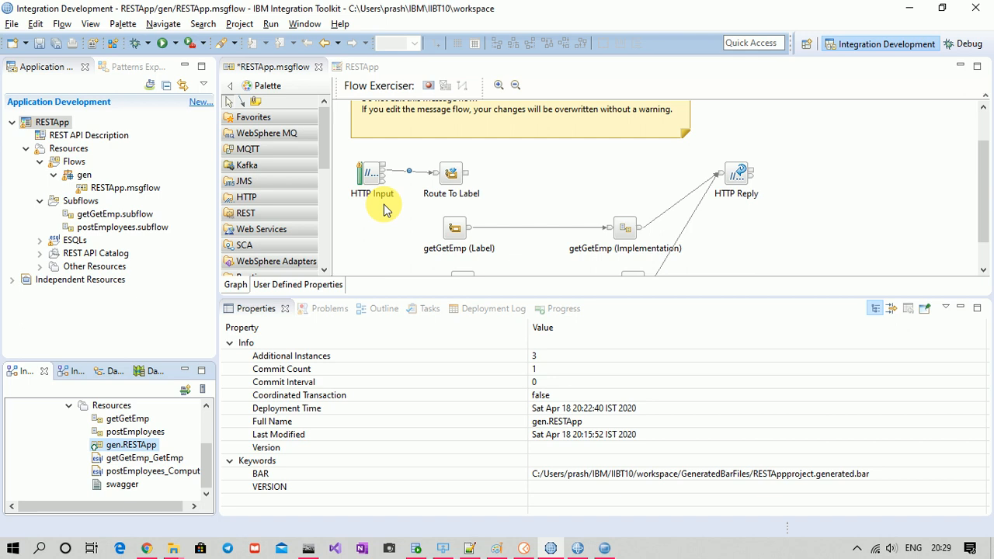
key(alt+Tab)
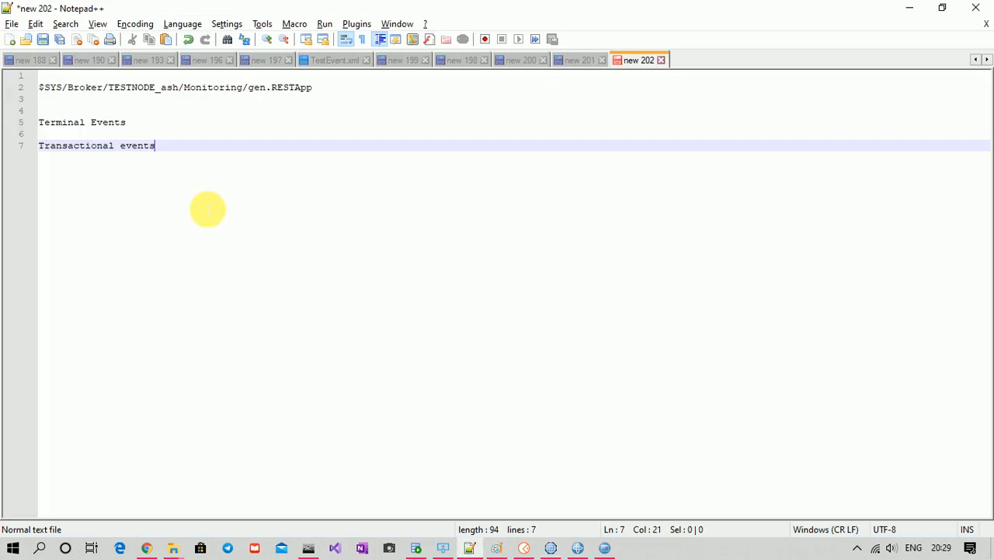
key(alt+Tab)
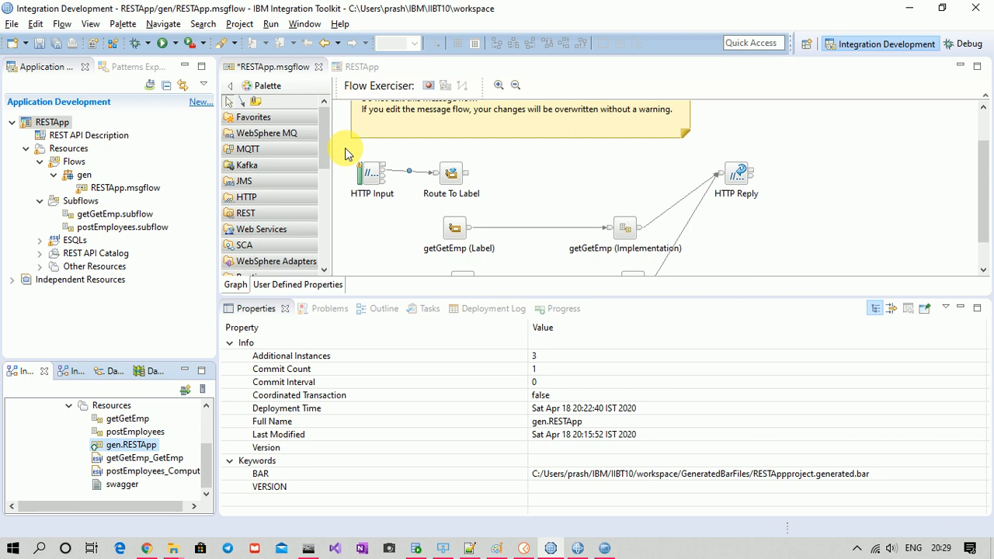
click(369, 177)
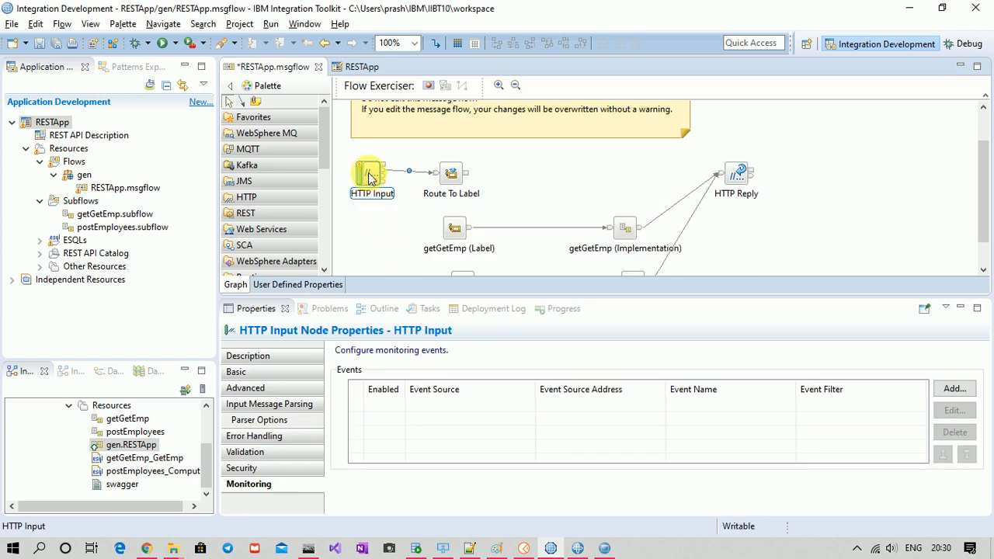
mouse_move(370, 178)
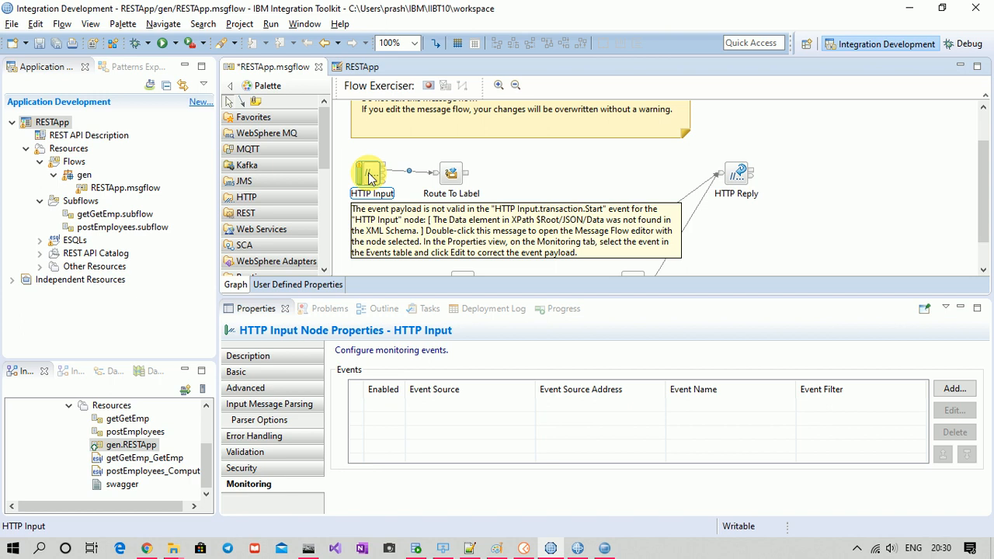
click(813, 174)
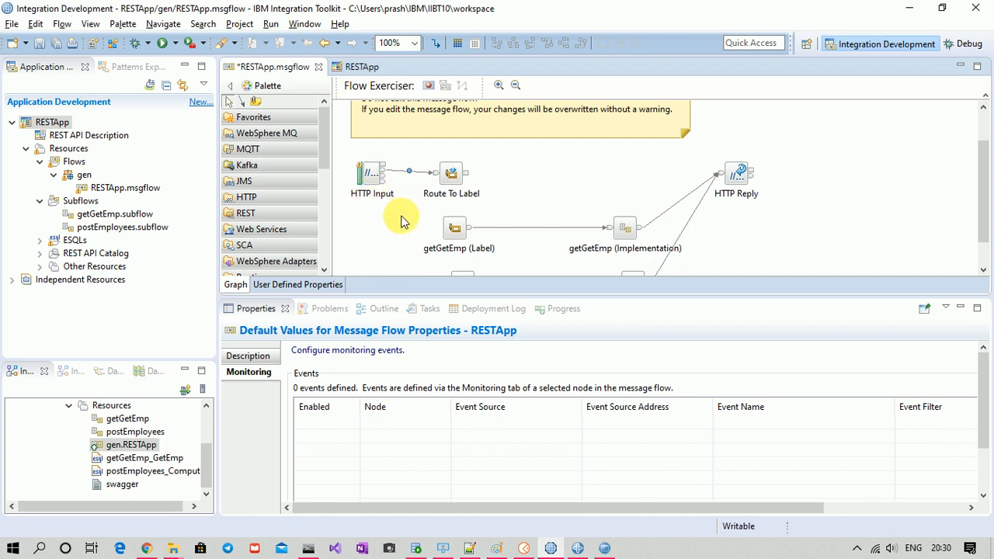
click(372, 177)
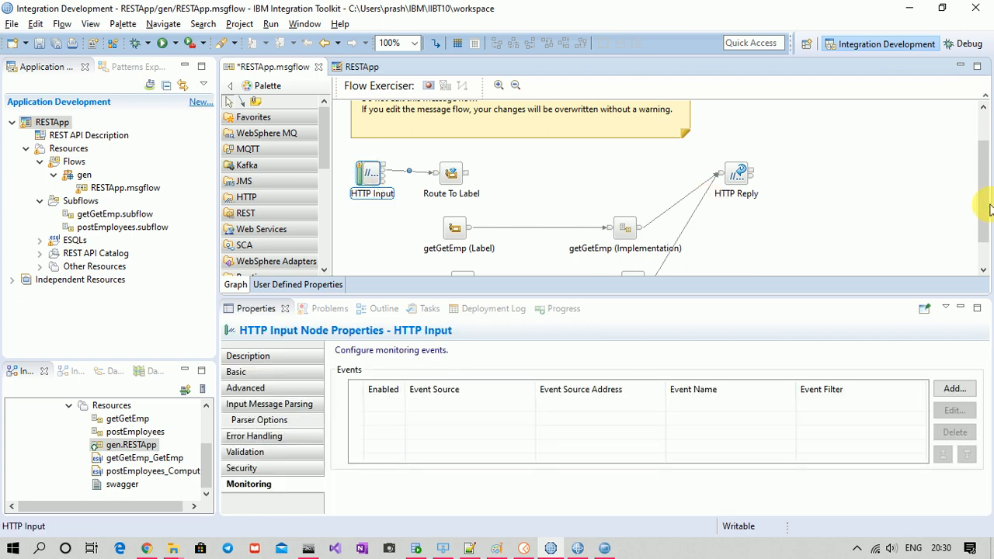
Add the lines "Node properties" and "Monitoring Profile" below "Transactional events" in the Notepad++ note, separated by a blank line.
key(alt+Tab)
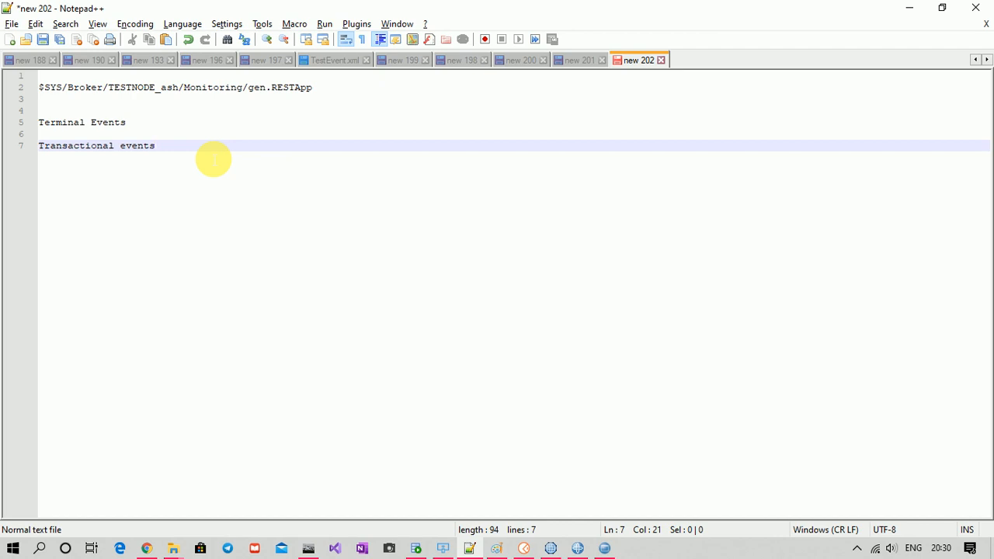
key(Return)
key(Return)
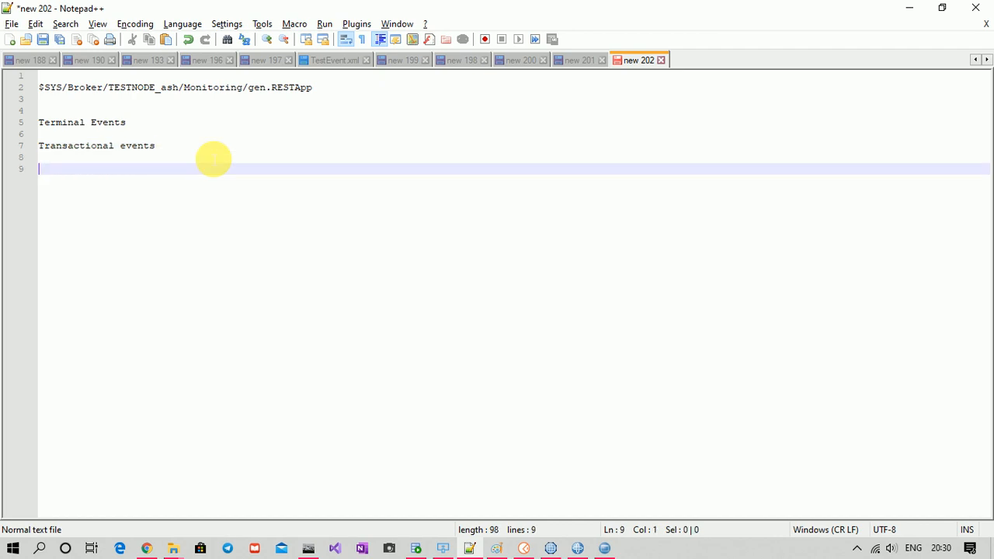
text(Node prope)
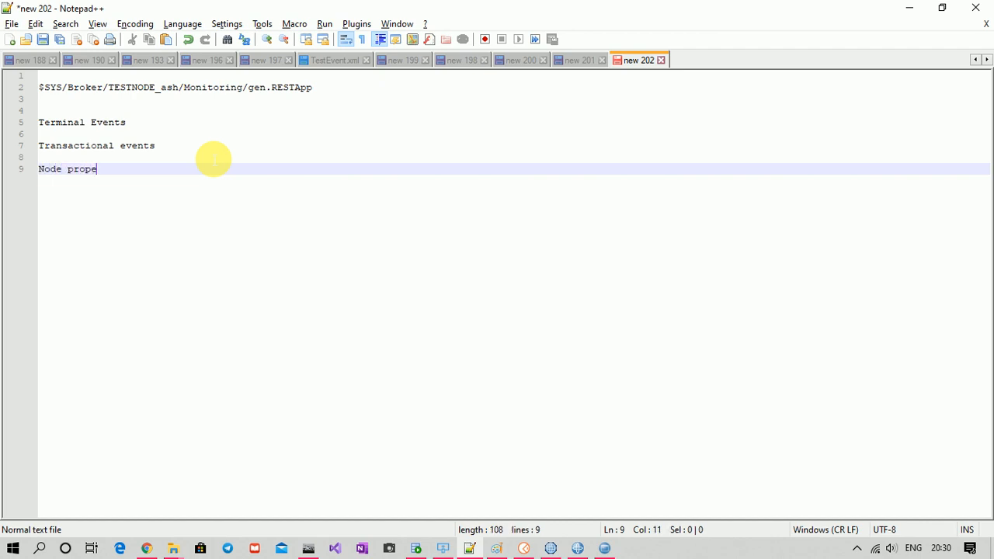
text(rties)
key(Return)
key(Return)
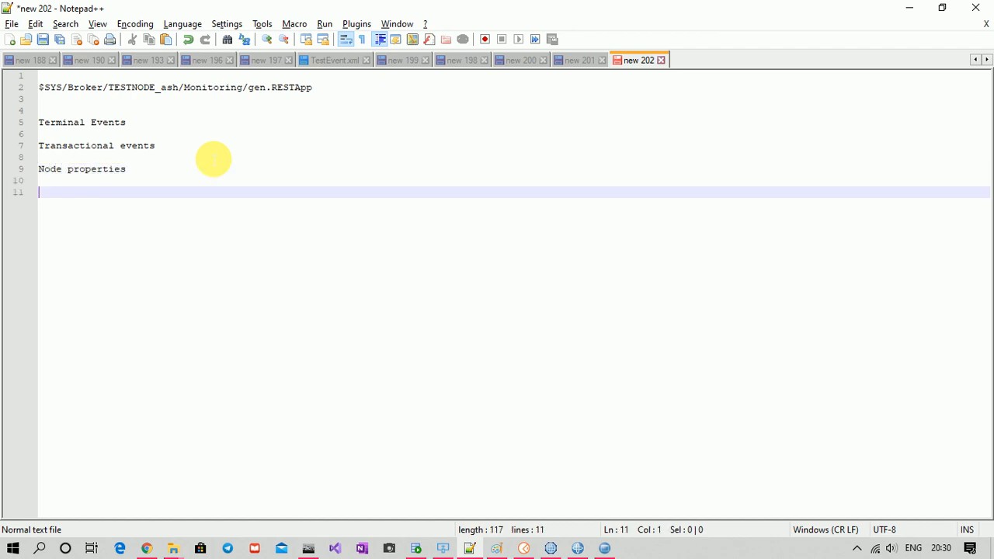
text(Monitor)
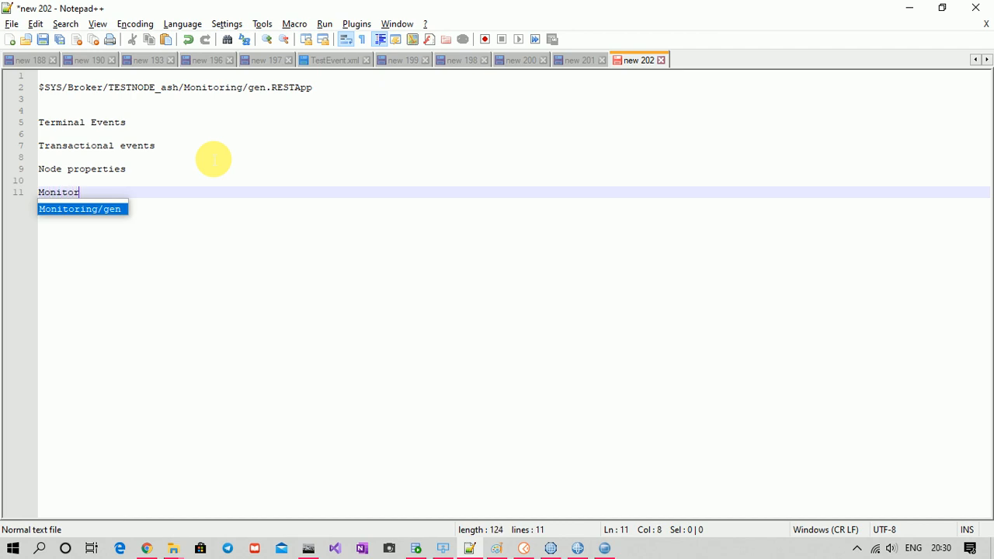
text(ing Profile)
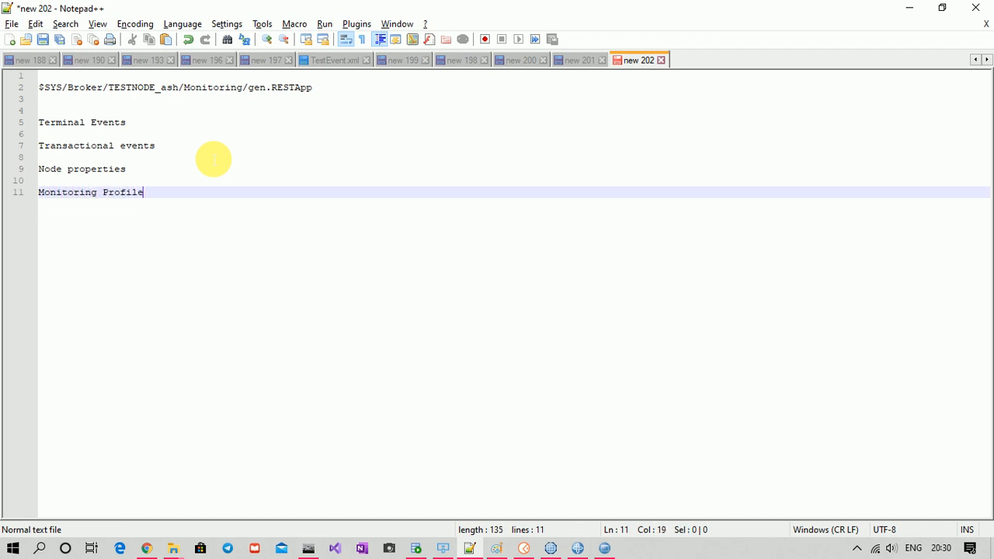
Highlight "Node properties" in the note and view the monitoring properties of the HTTP Input and Route To Label nodes in IBM Integration Toolkit.
click(140, 174)
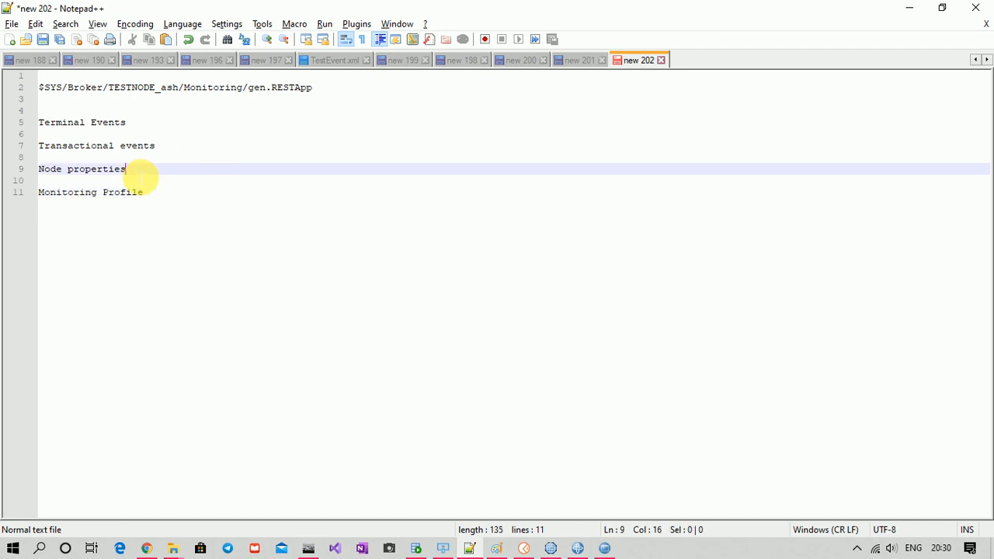
drag(140, 175, 19, 177)
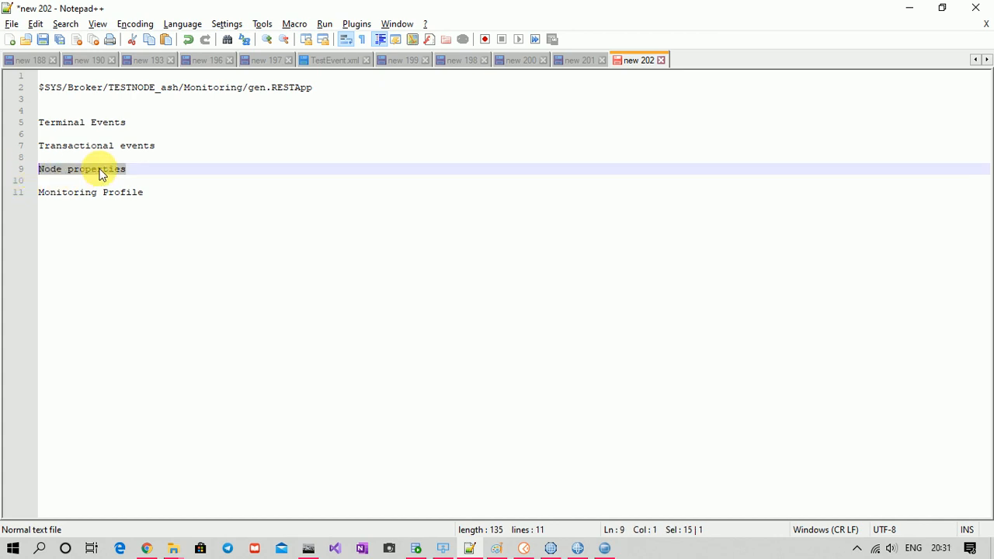
key(alt+Tab)
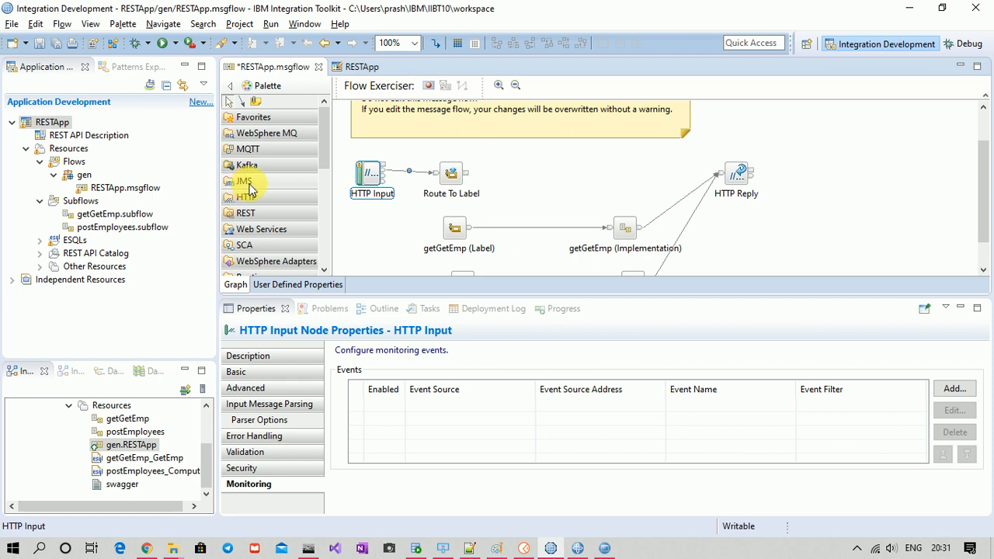
mouse_move(368, 179)
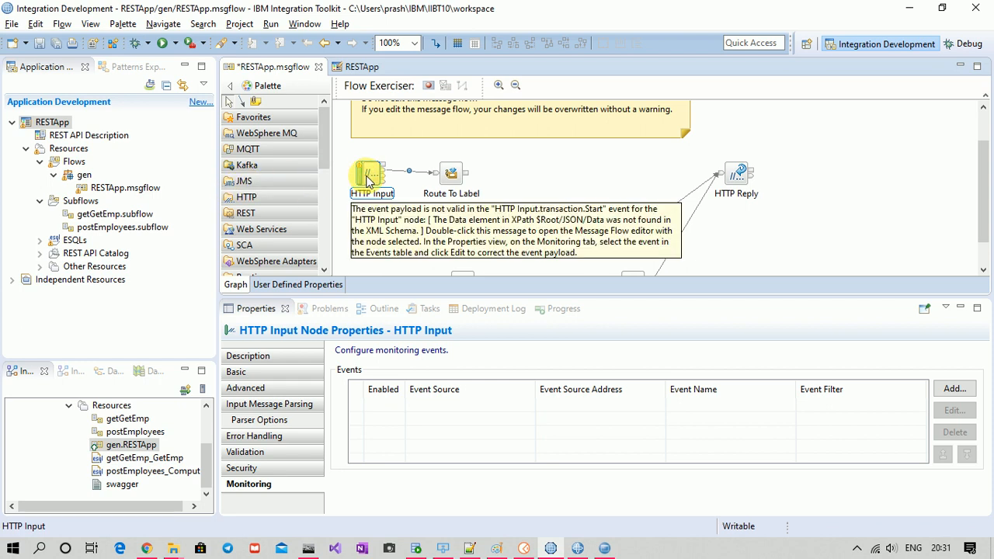
click(268, 486)
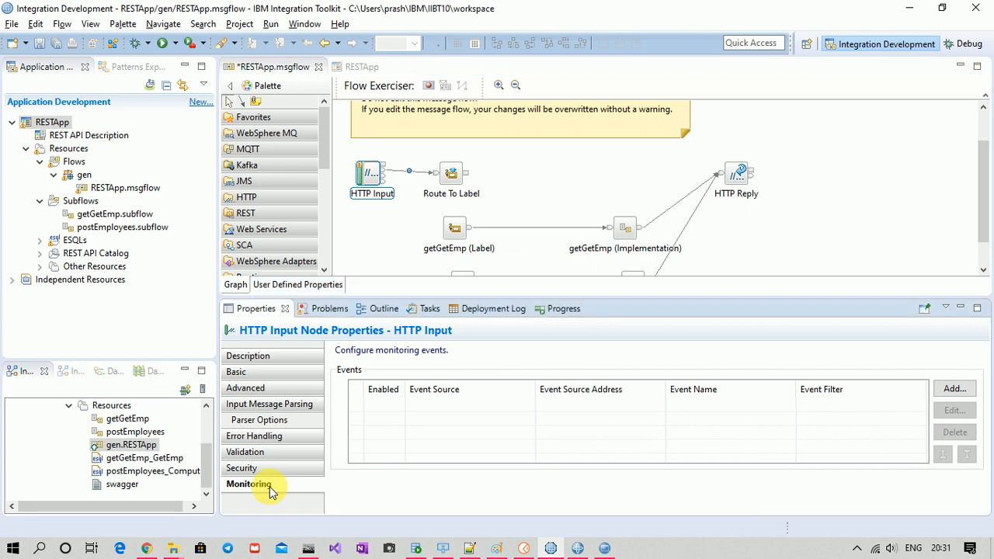
click(451, 185)
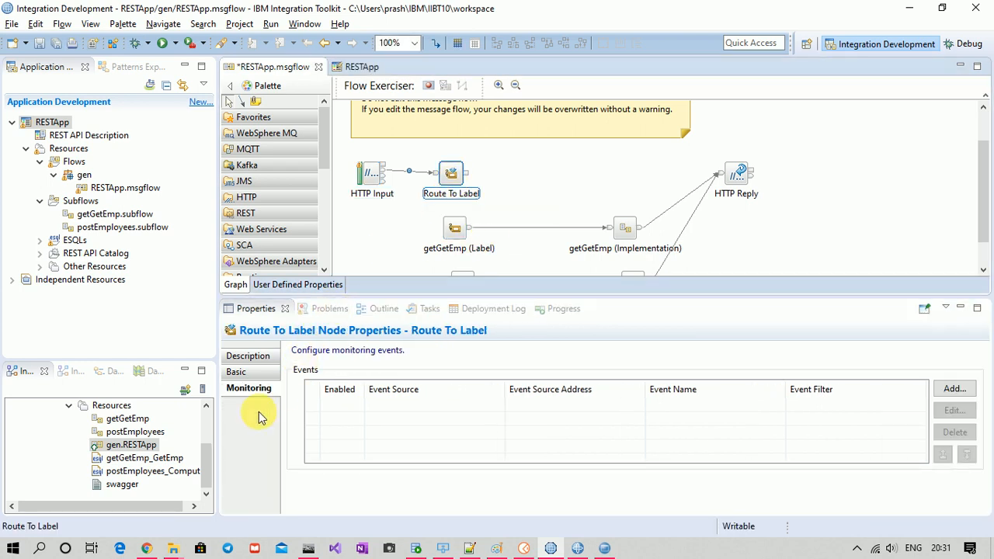
View the monitoring properties of the getGetEmp label, HTTP Reply and HTTP Input nodes in the message flow.
click(455, 227)
click(734, 173)
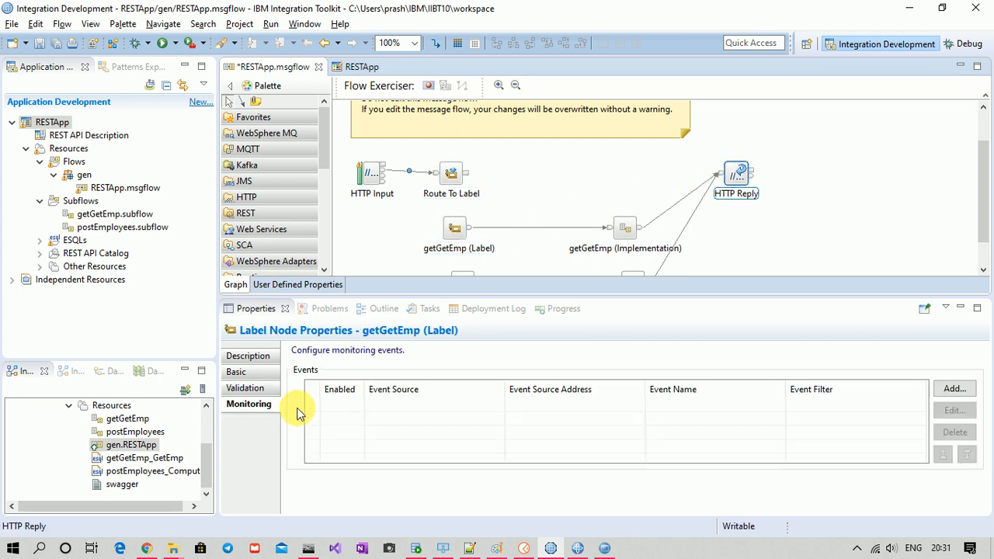
click(370, 177)
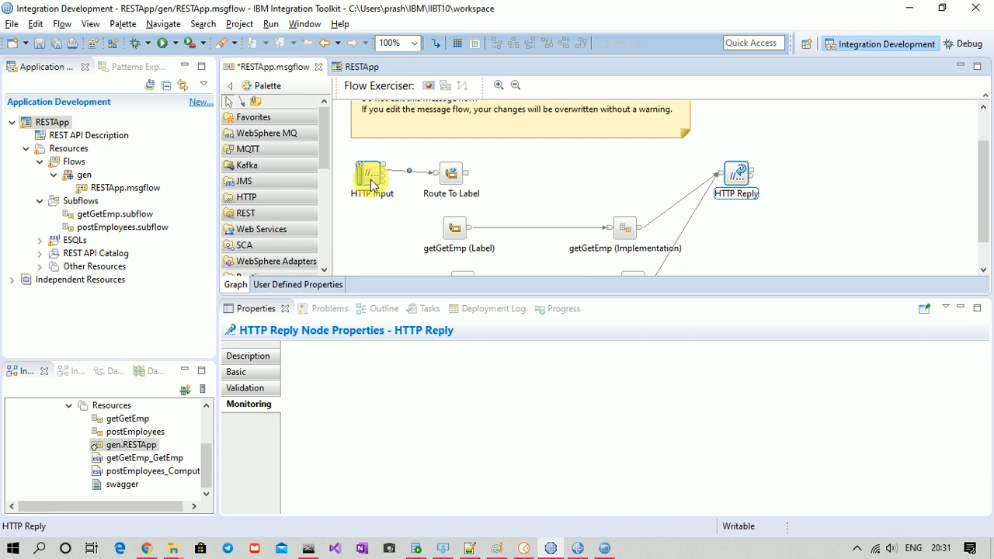
mouse_move(373, 184)
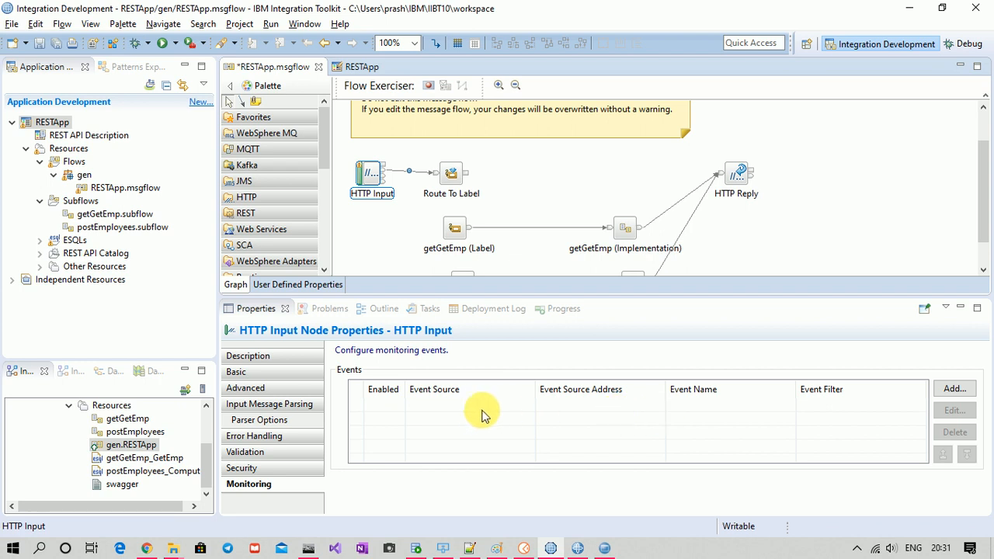
Start adding a monitoring event to the HTTP Input node with Transaction start as its event source.
click(970, 393)
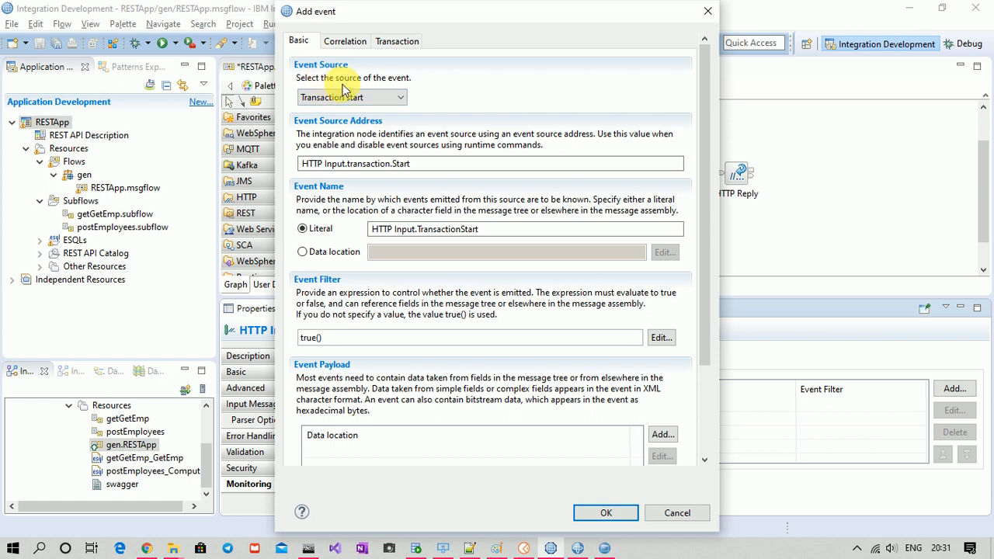
click(377, 101)
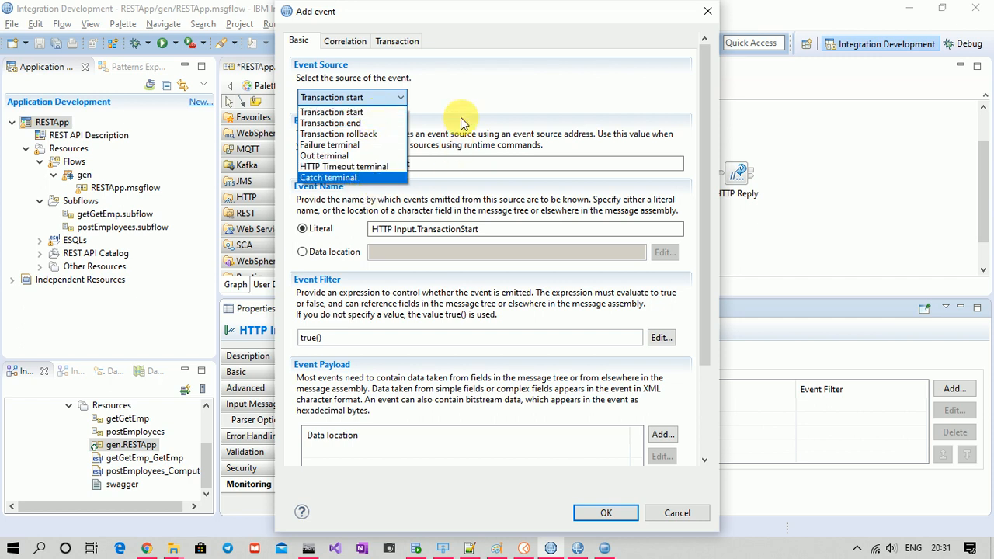
click(475, 97)
click(376, 99)
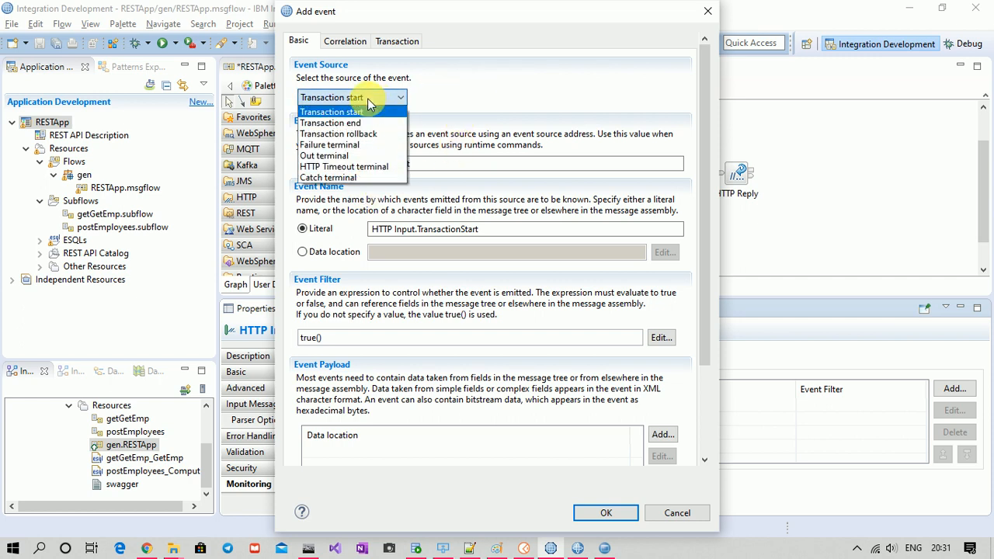
click(358, 114)
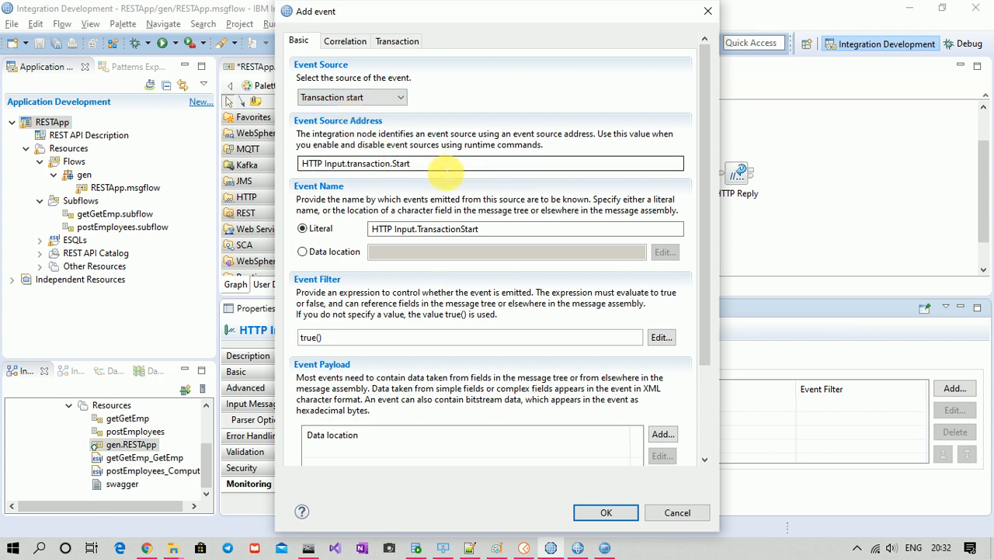
Examine the event source address against the HTTP Input node, moving the Add event dialog aside to see the flow.
triple_click(432, 165)
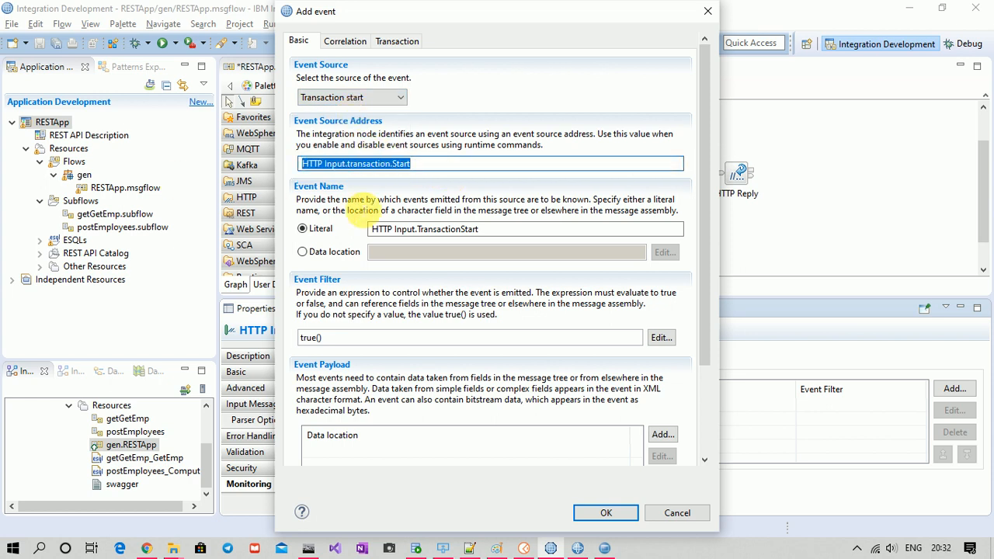
drag(433, 17, 622, 52)
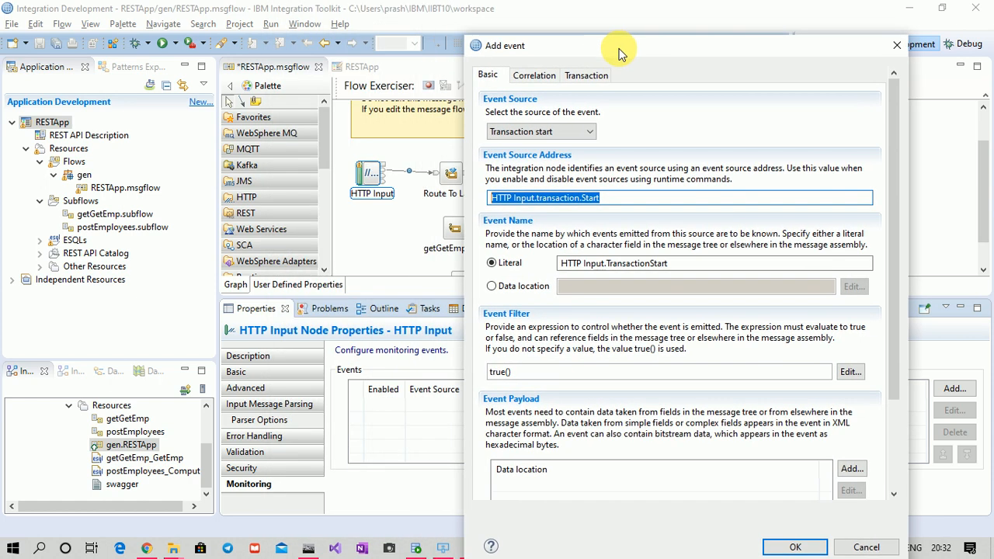
drag(621, 199, 456, 197)
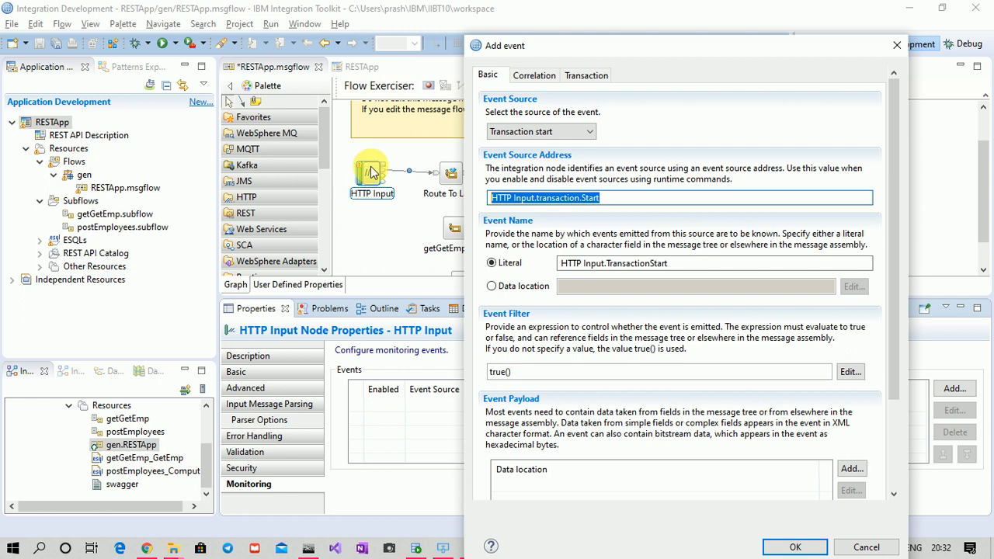
double_click(550, 198)
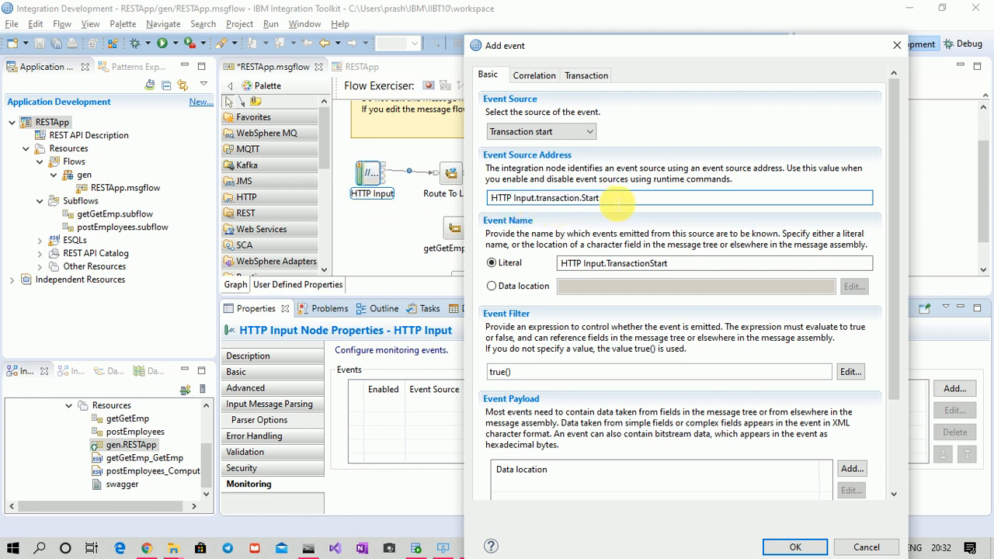
drag(613, 200, 501, 198)
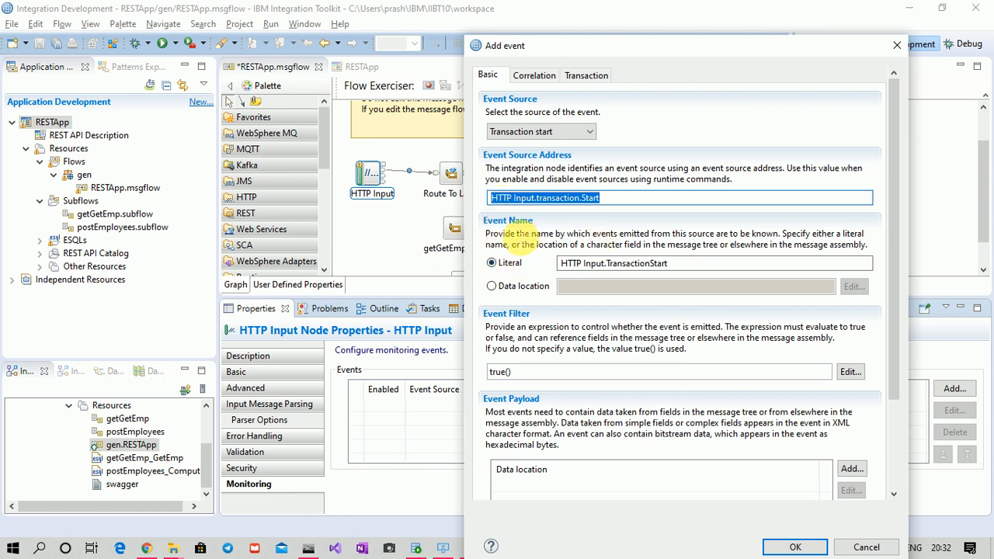
Set the literal event name to TS and reposition the Add event dialog so it is fully visible.
drag(682, 262, 456, 295)
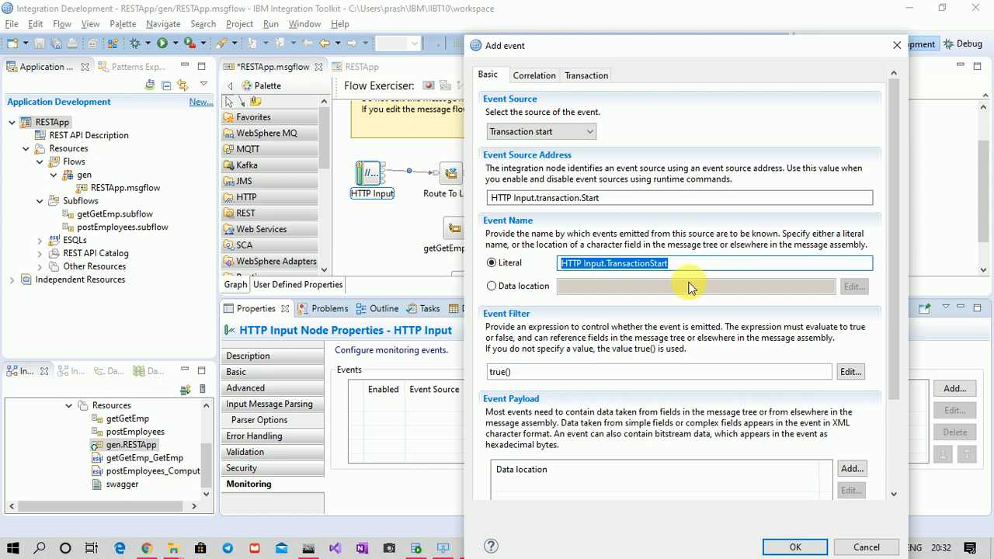
text(TS)
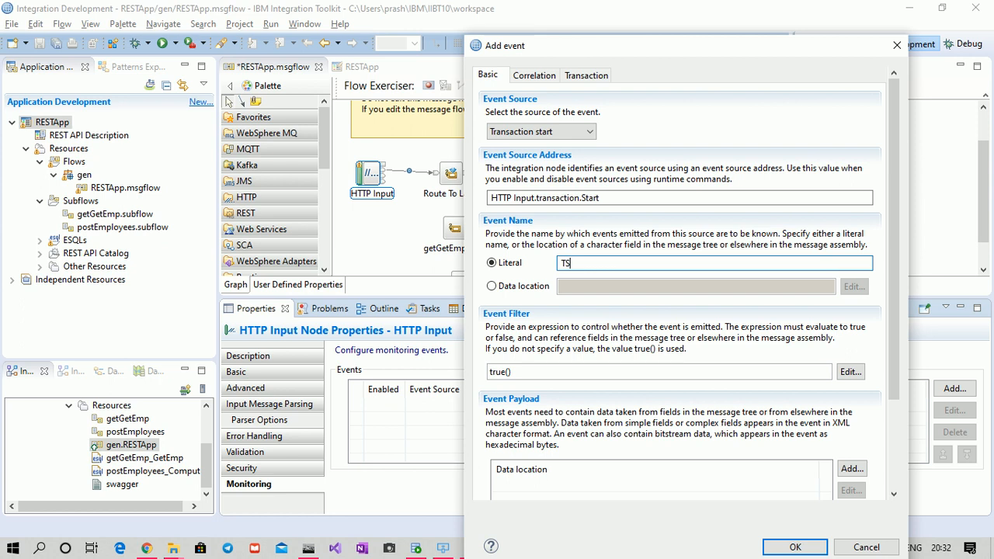
drag(663, 47, 615, 13)
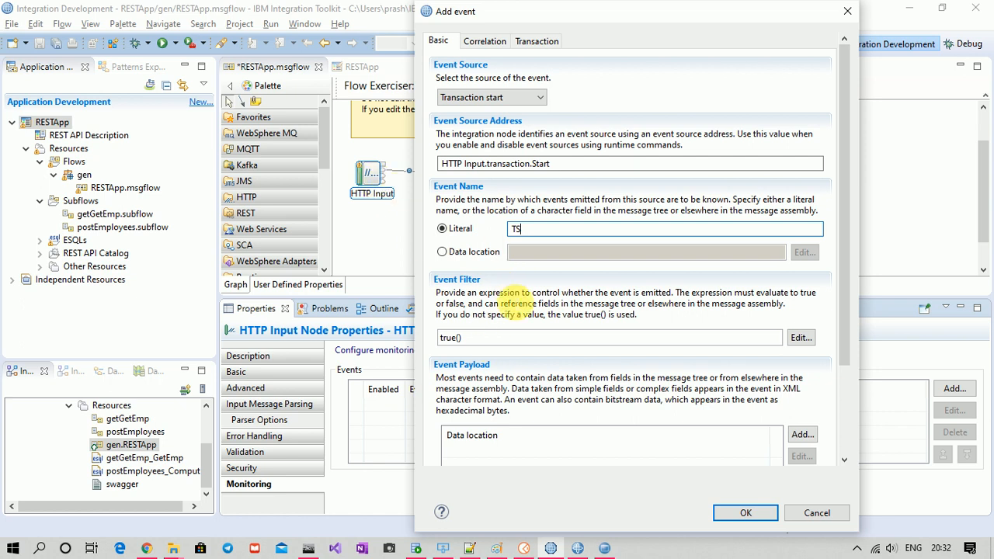
Open the event filter in the XPath Expression Builder and try inserting $Root into the true() expression.
double_click(475, 337)
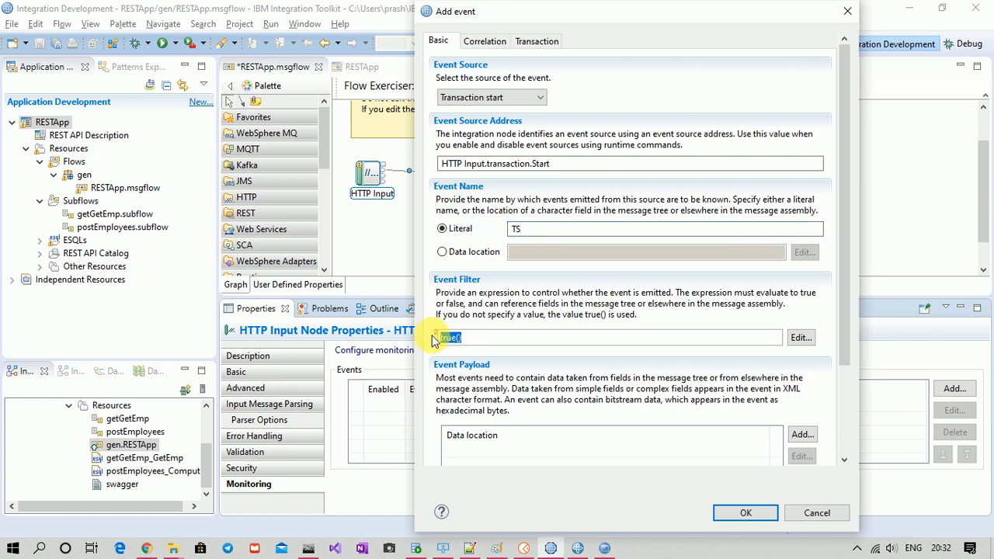
click(476, 341)
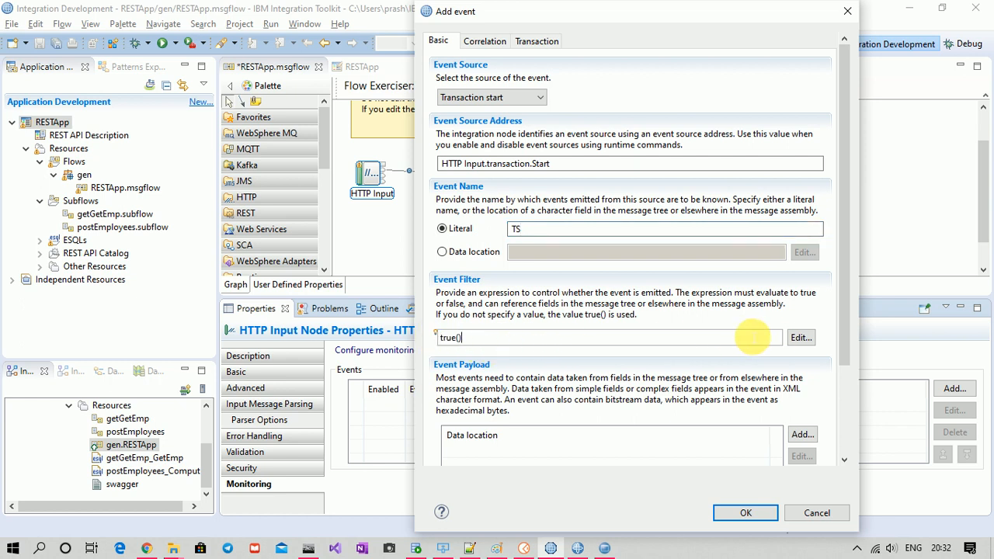
click(799, 338)
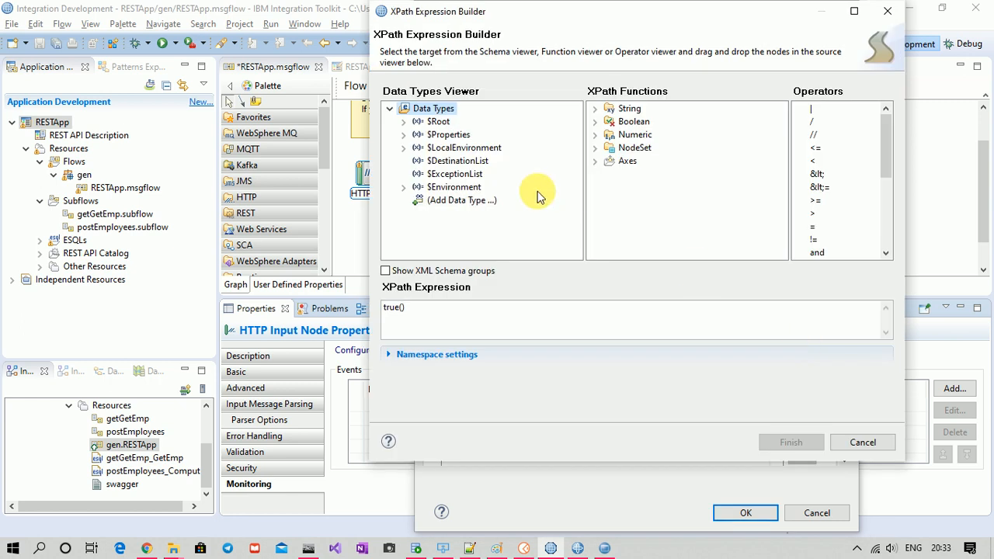
click(401, 307)
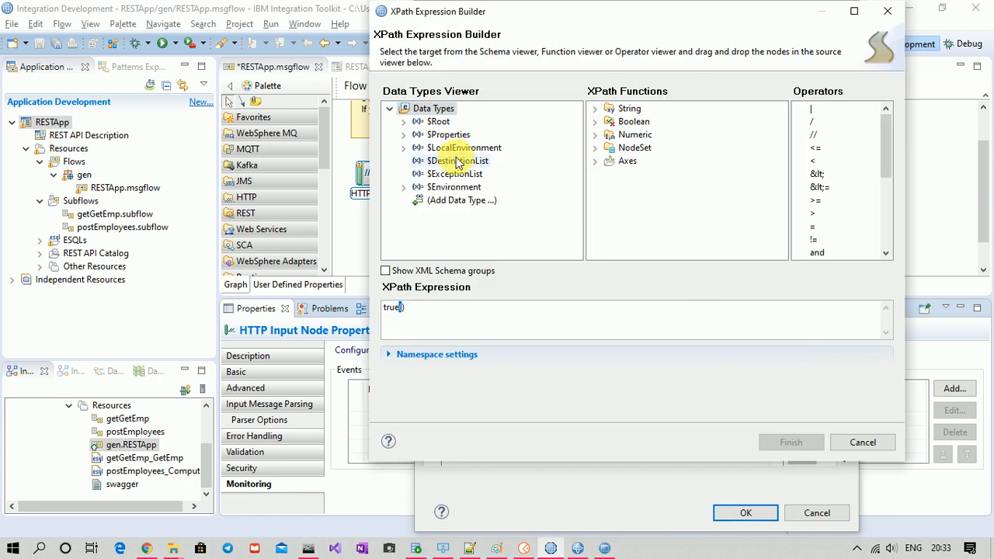
double_click(438, 121)
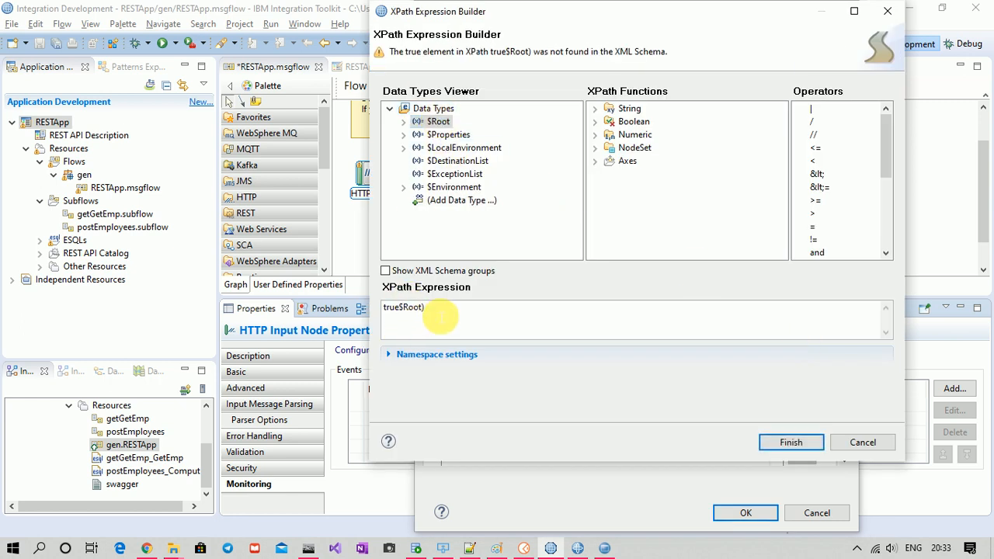
Replace the XPath expression with a filter matching $Root/JSON/Data/Employee/EmpId to a sample employee ID.
drag(439, 313, 372, 315)
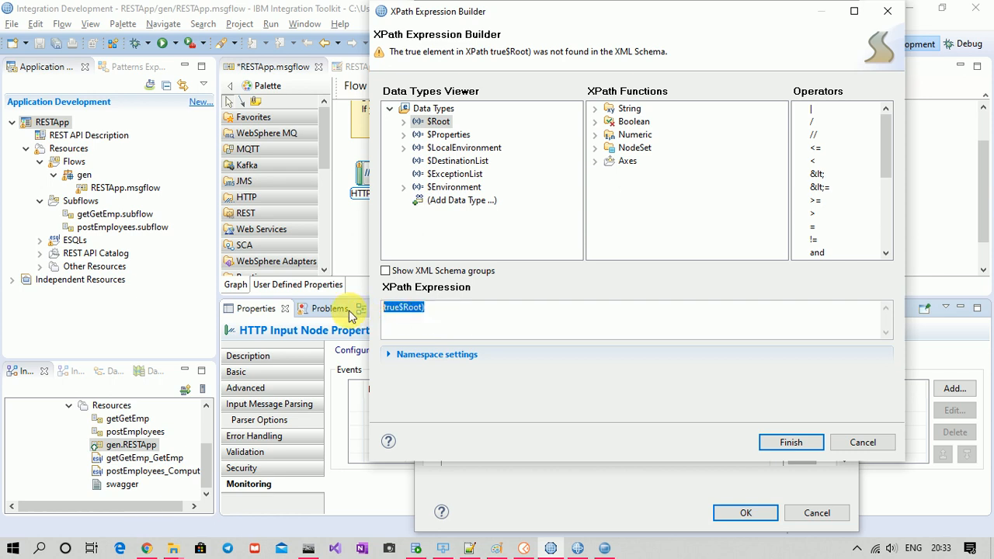
text($R)
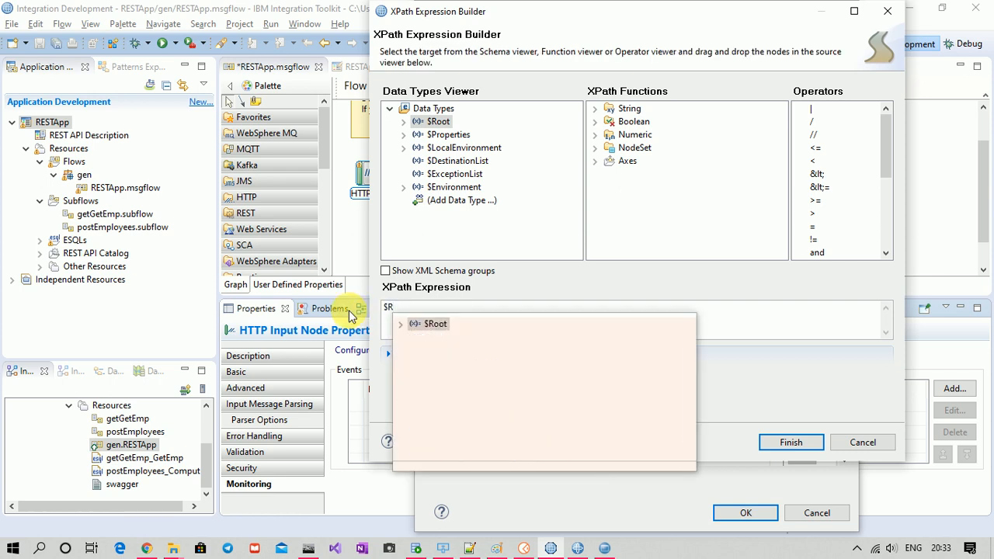
key(Return)
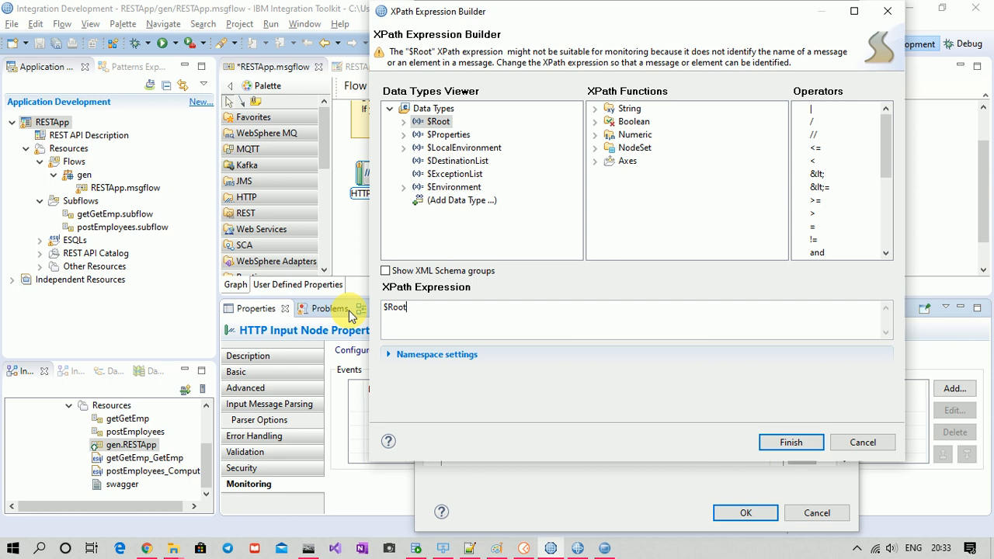
text(/JSON)
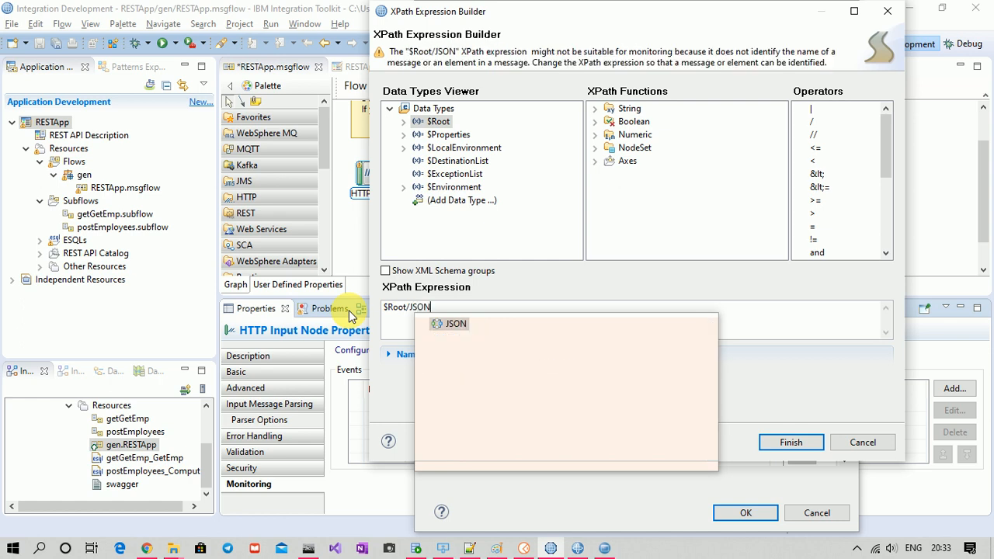
text(/)
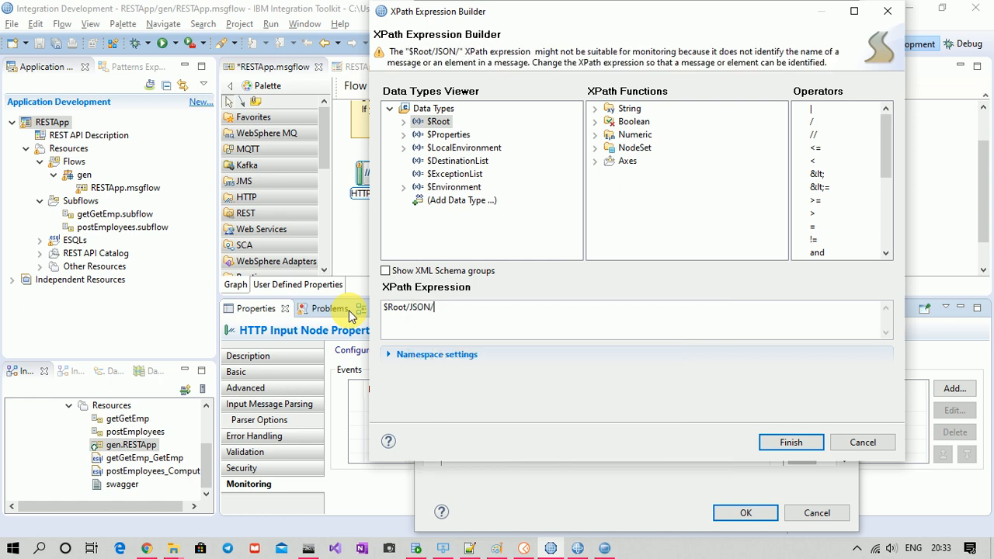
text(Data/)
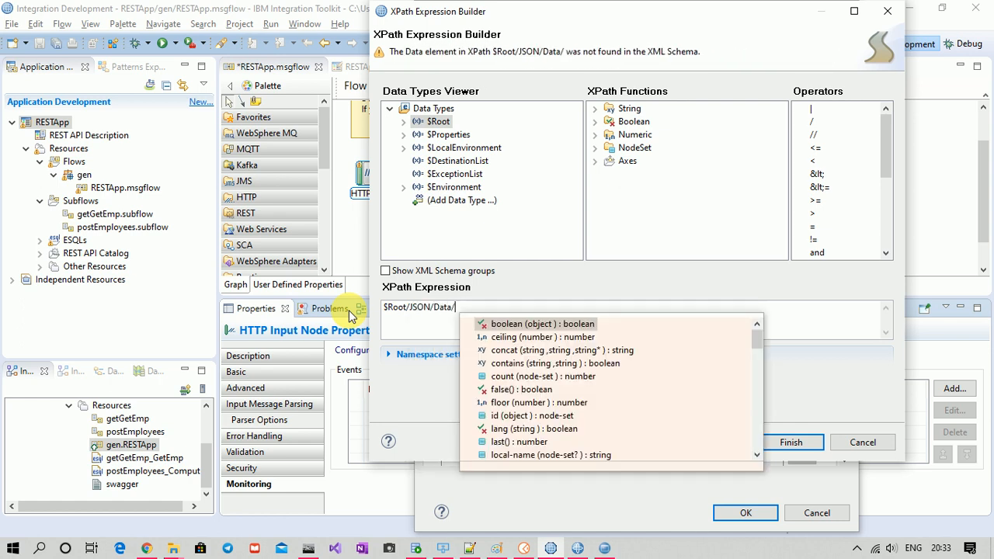
text(Employee)
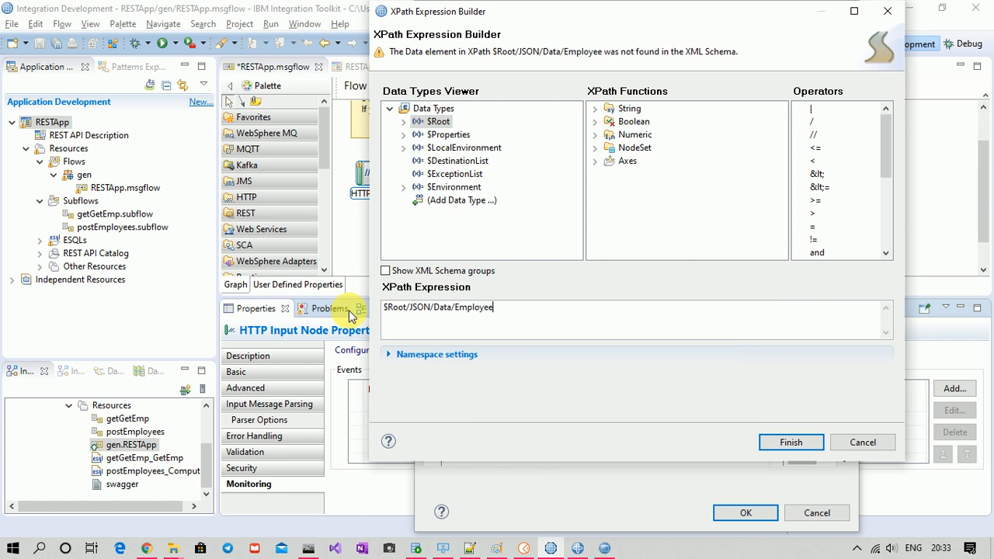
text(/Empl)
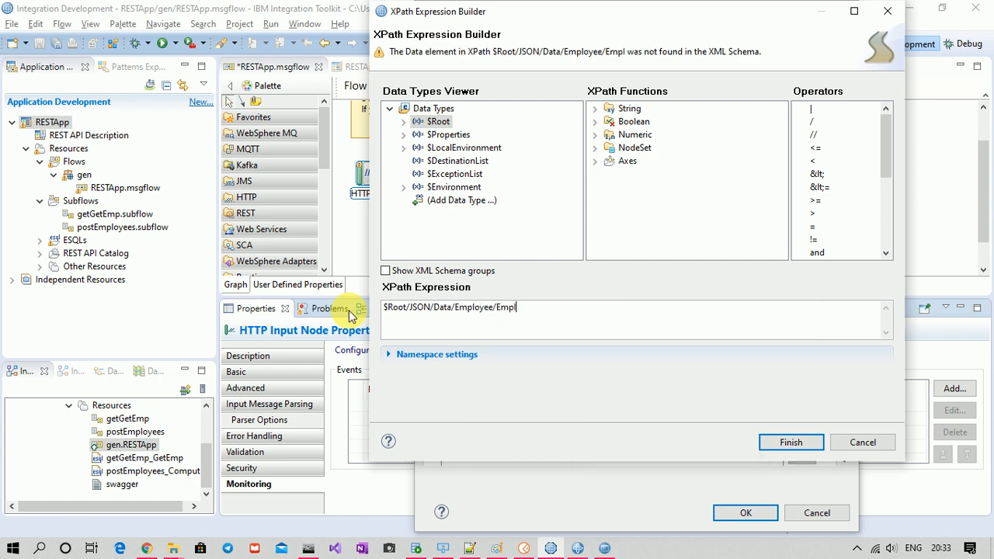
key(BackSpace)
text(Id=)
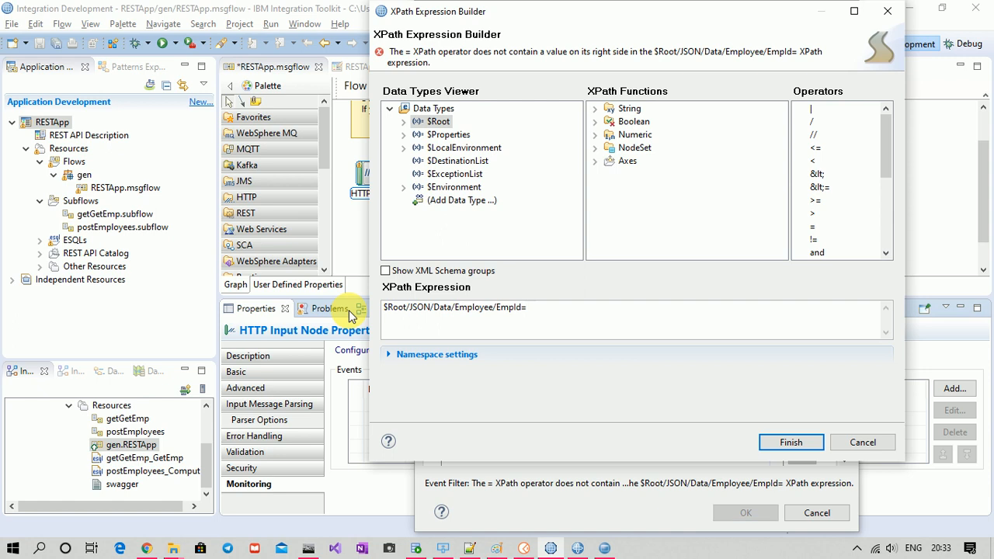
text(1234)
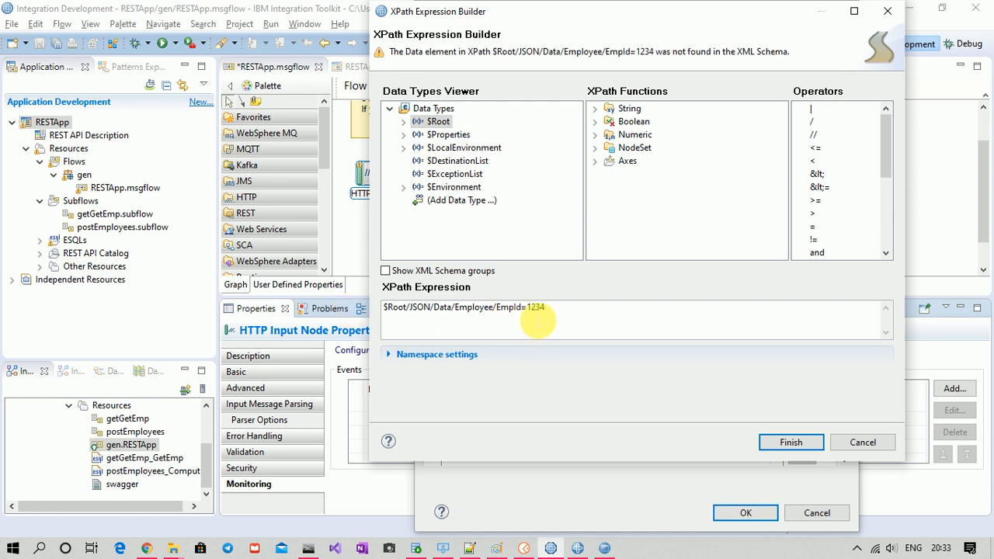
Highlight the parts of the sample filter expression and discard it by cancelling the XPath Expression Builder.
drag(567, 315, 380, 310)
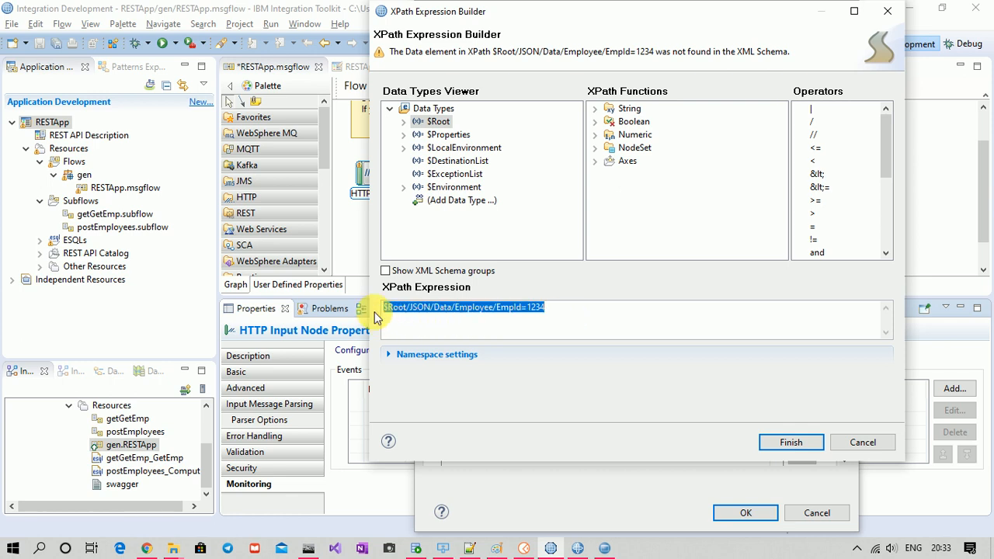
double_click(538, 309)
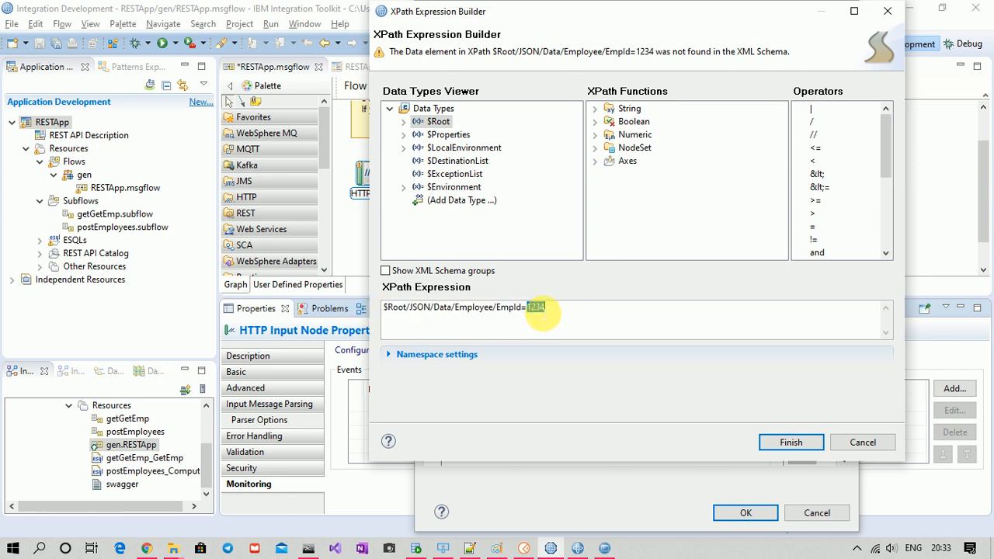
drag(553, 309, 363, 309)
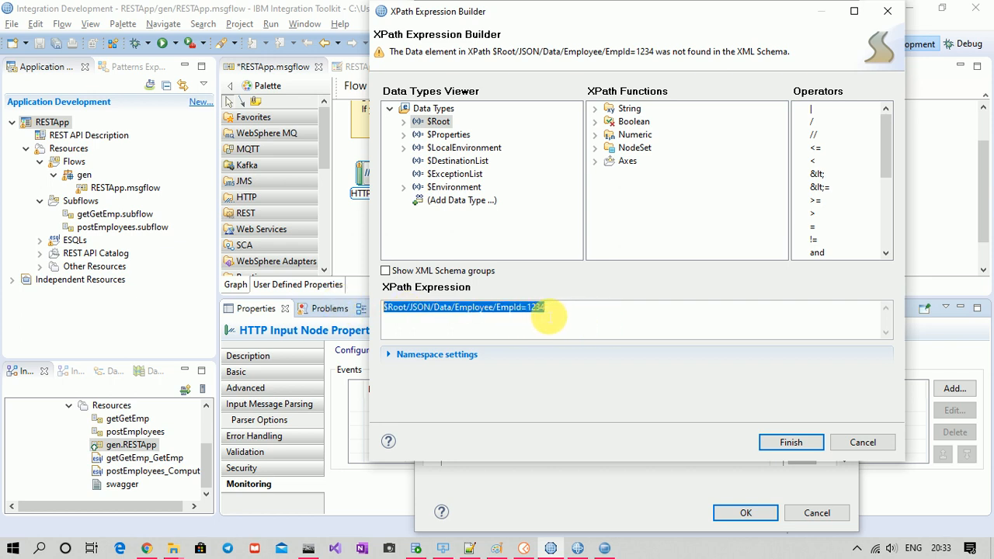
drag(572, 311, 380, 309)
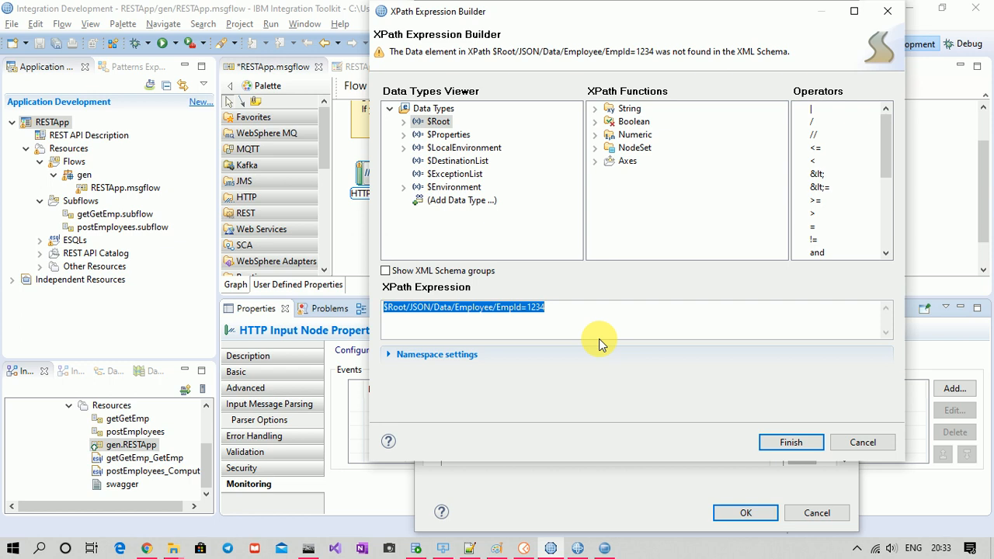
click(861, 442)
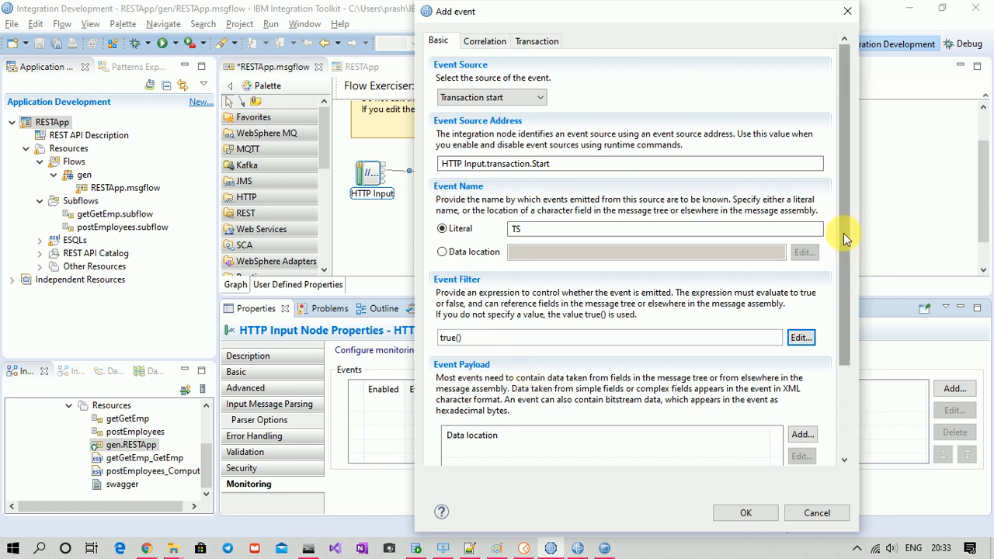
Add $Root/JSON/Data as a data location in the event payload.
drag(843, 233, 847, 289)
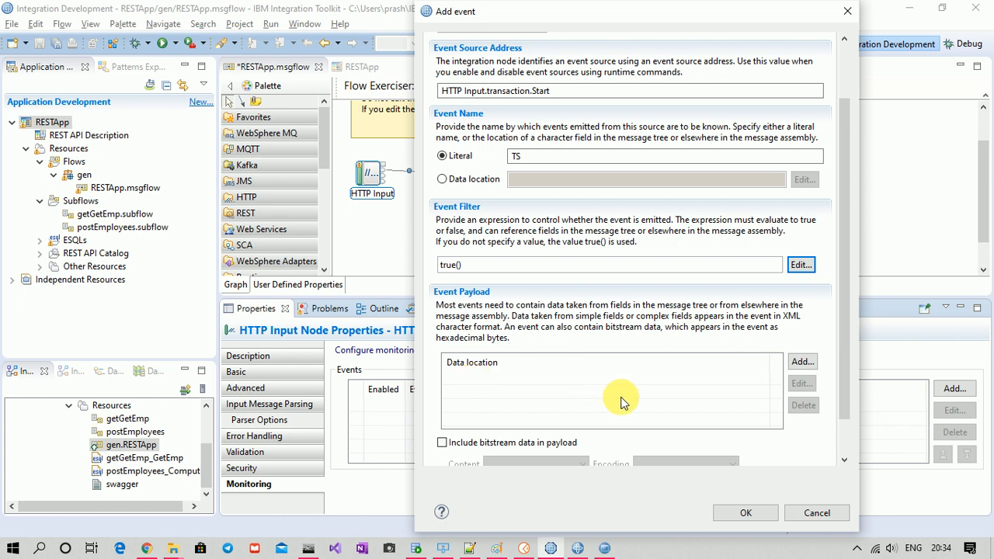
click(804, 363)
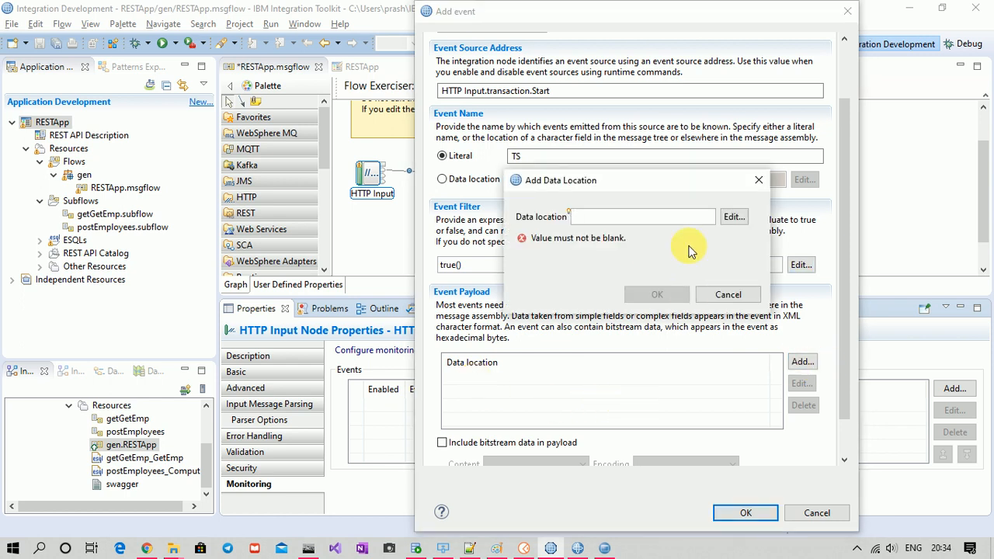
click(734, 216)
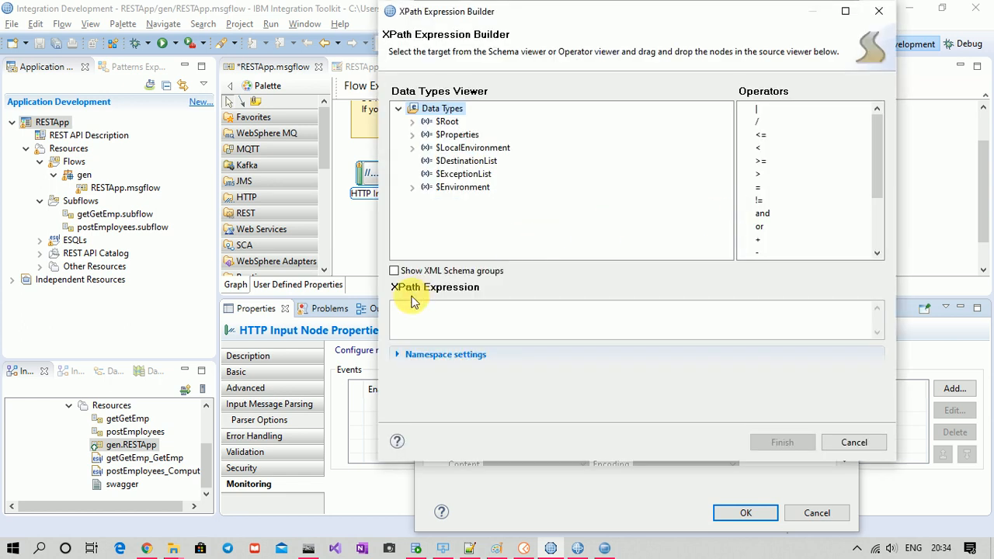
drag(446, 121, 447, 308)
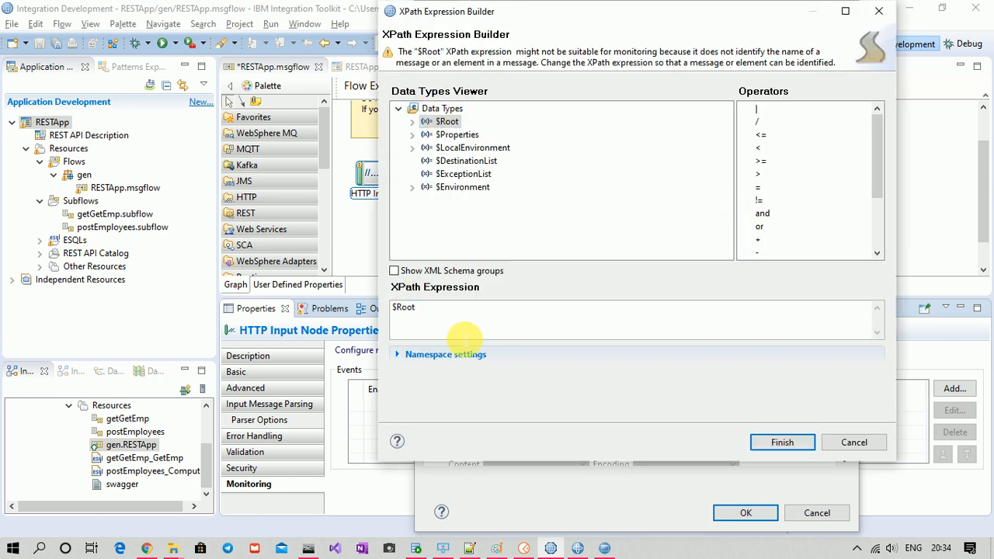
text(/JSON)
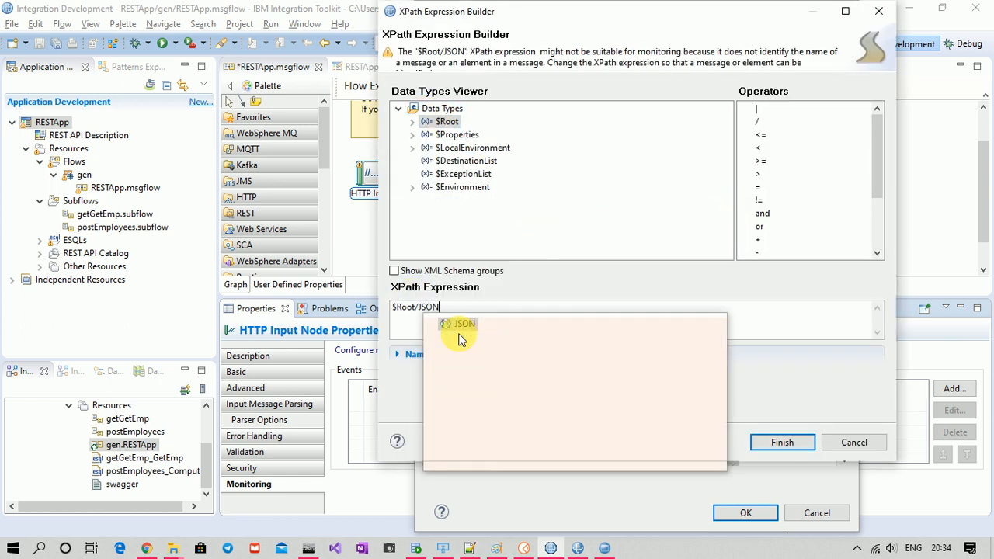
text(/Data)
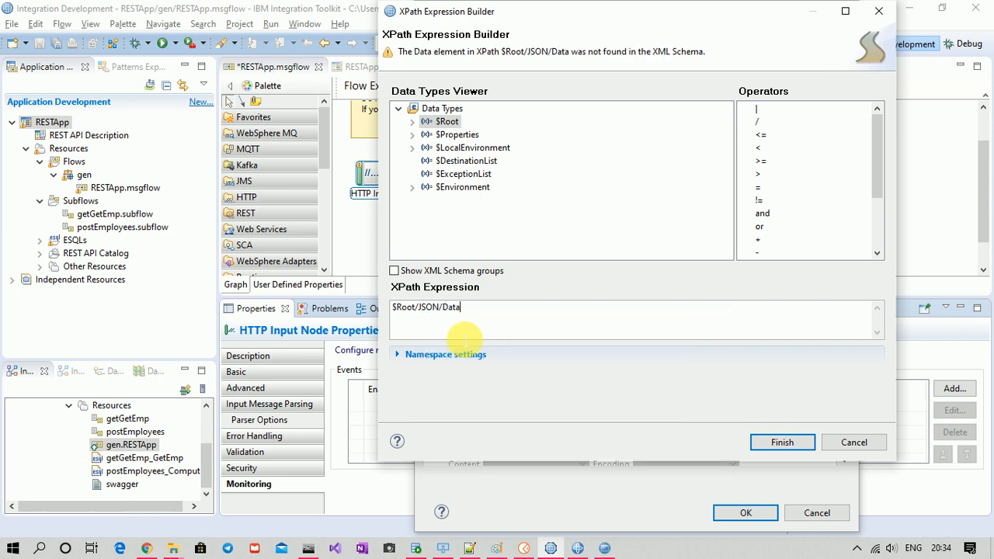
click(761, 442)
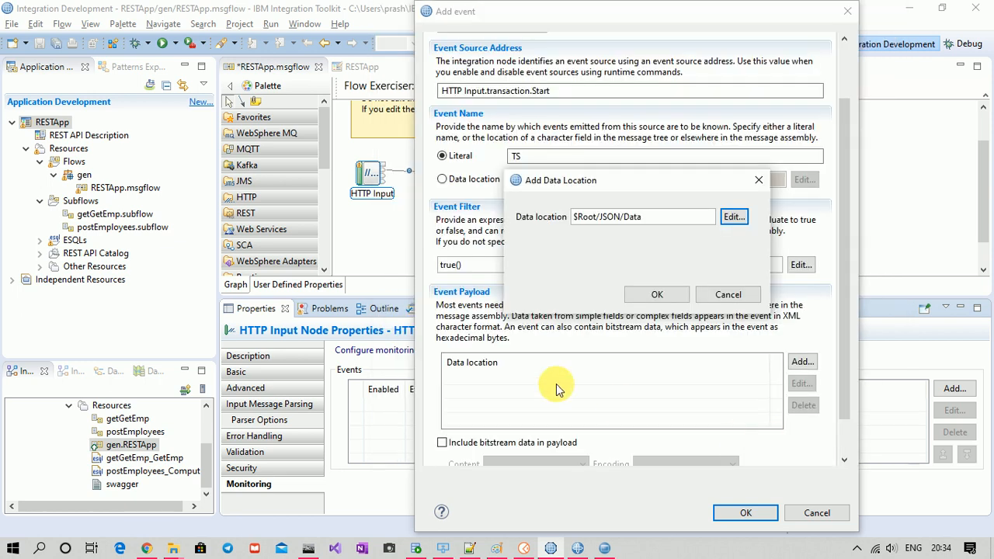
click(654, 294)
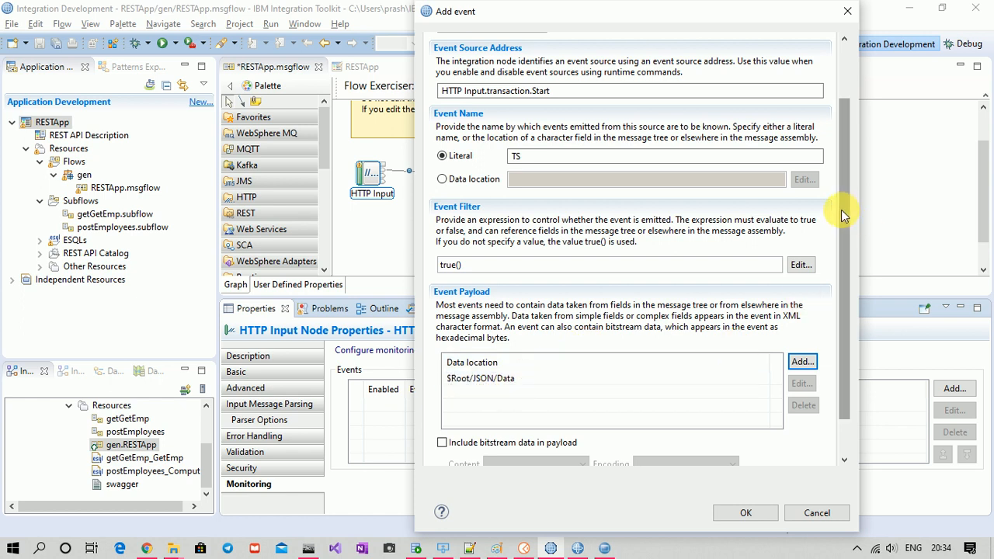
Include bitstream data in the event payload and set its encoding to hexBinary.
drag(841, 209, 847, 287)
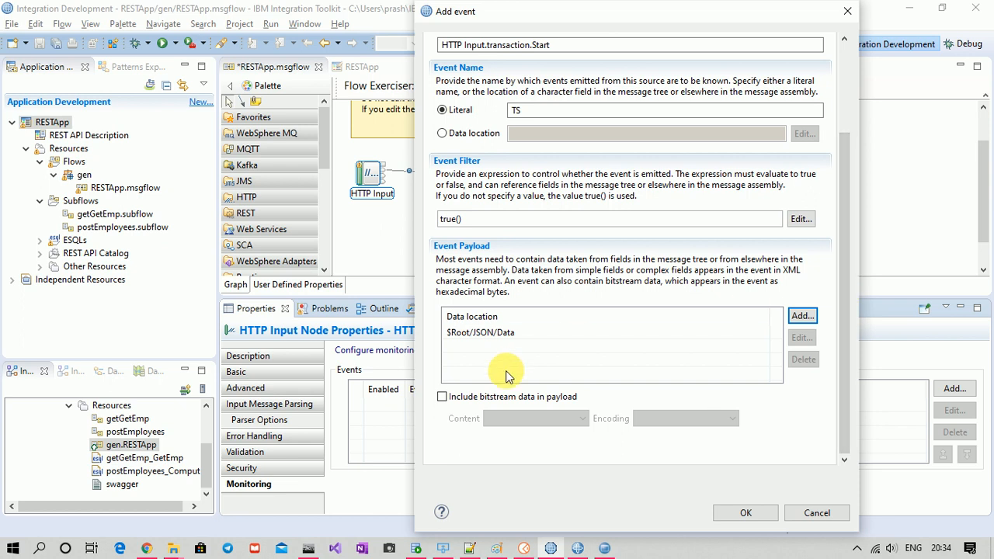
click(441, 396)
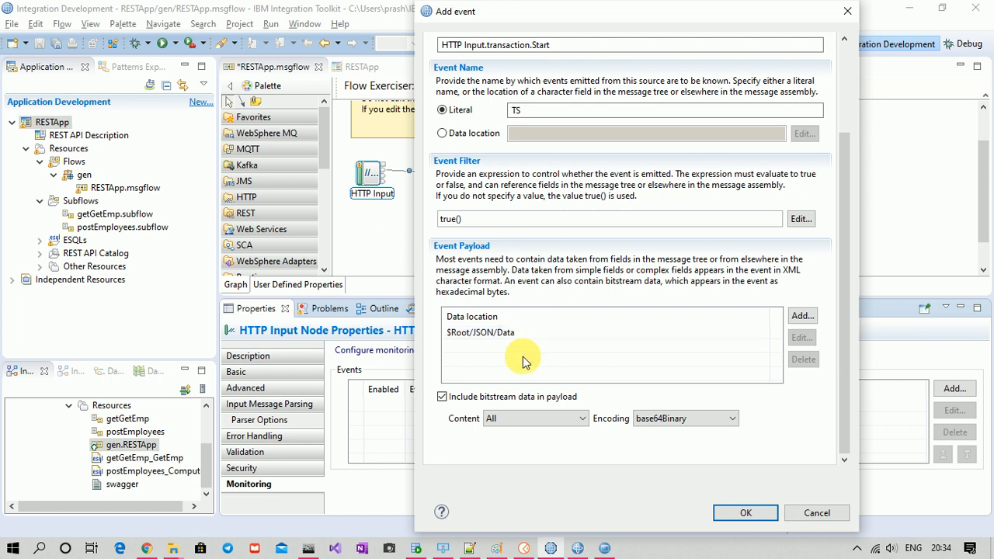
click(646, 420)
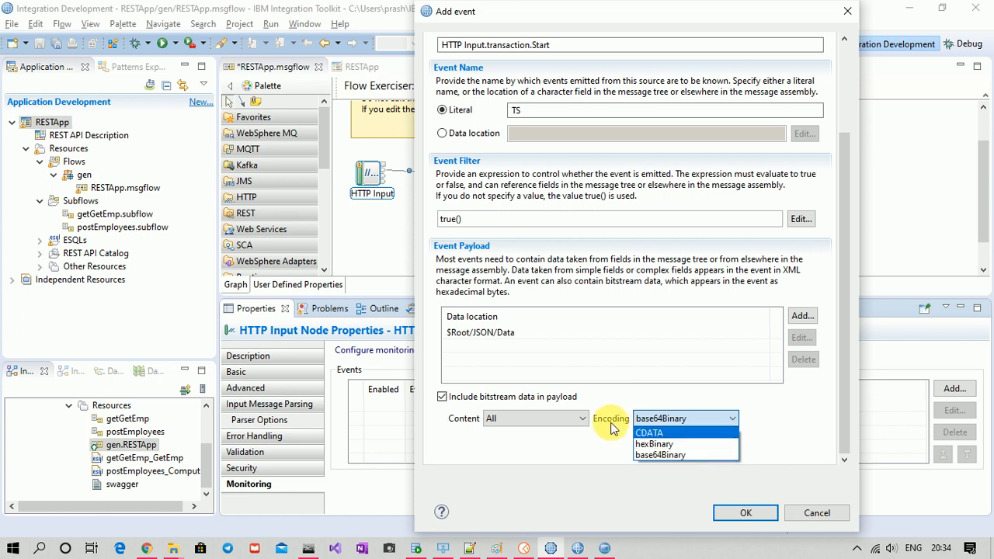
click(650, 445)
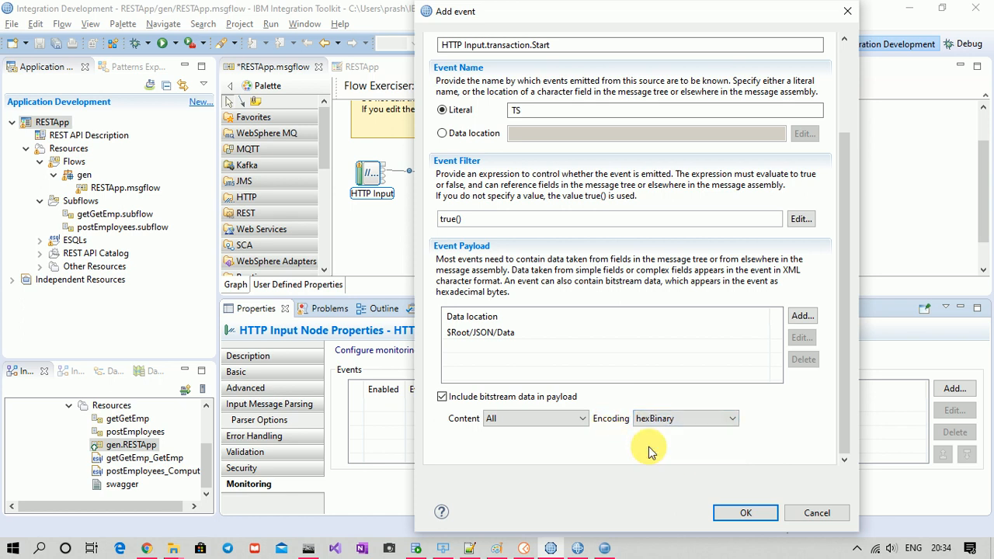
click(670, 419)
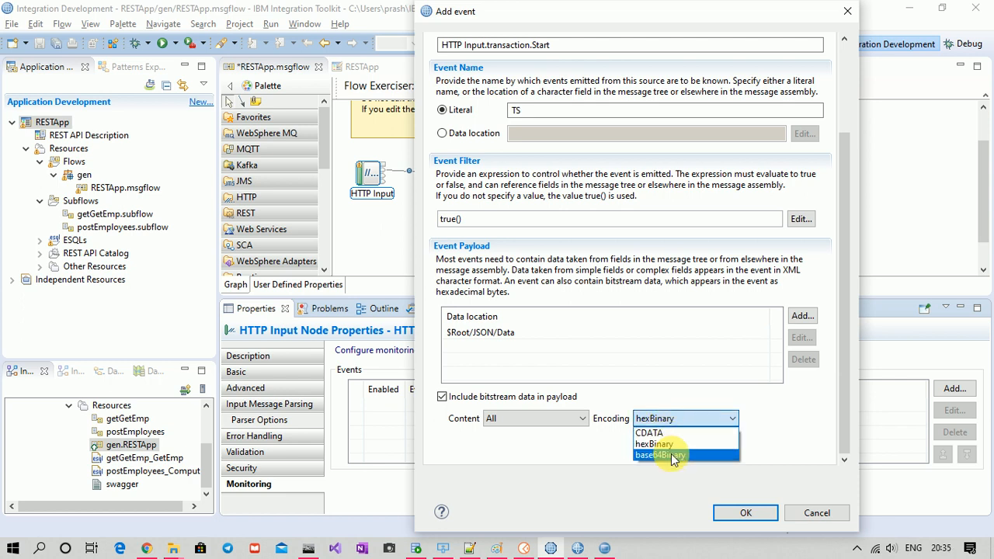
click(673, 454)
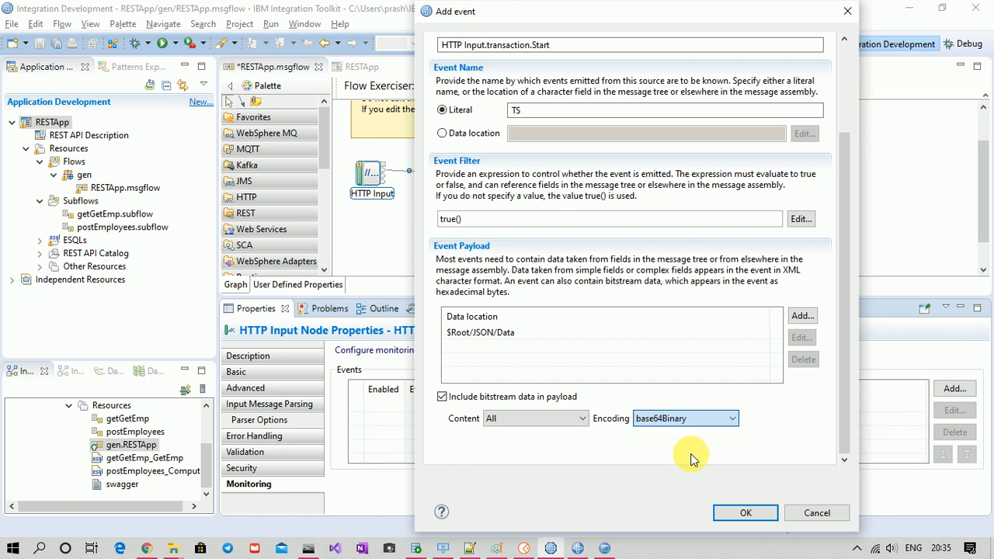
click(658, 425)
click(655, 441)
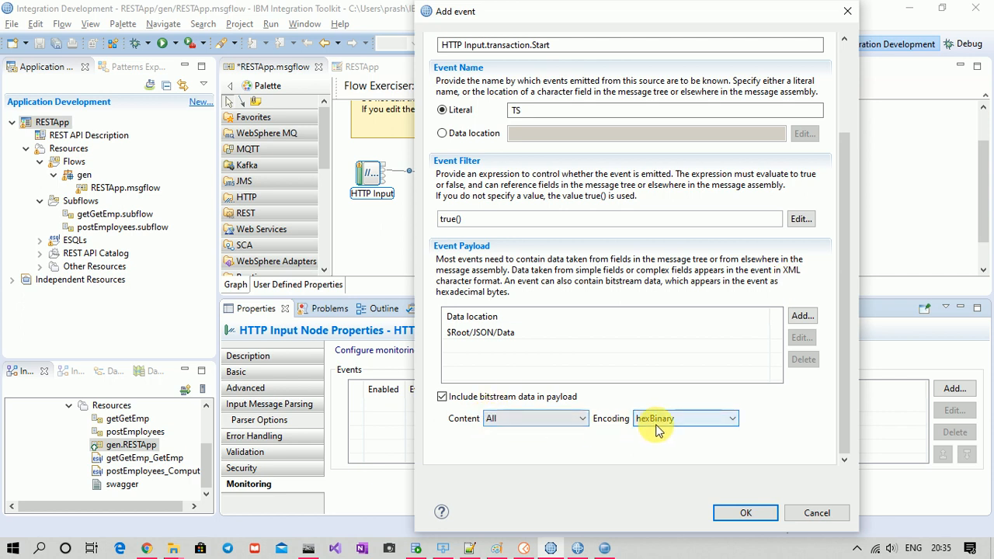
Switch the event's local transaction correlator from automatic to a specified location.
drag(843, 317, 816, 200)
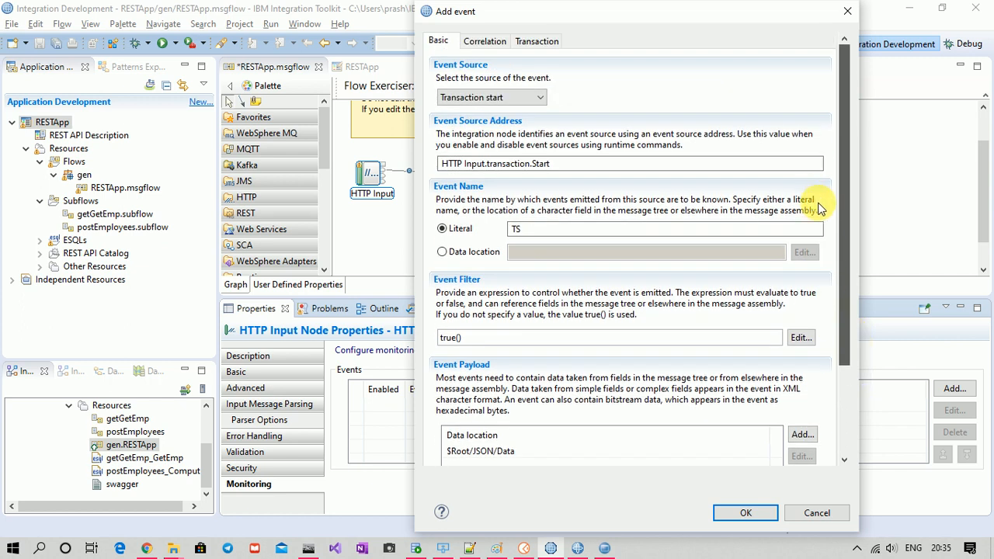
click(482, 40)
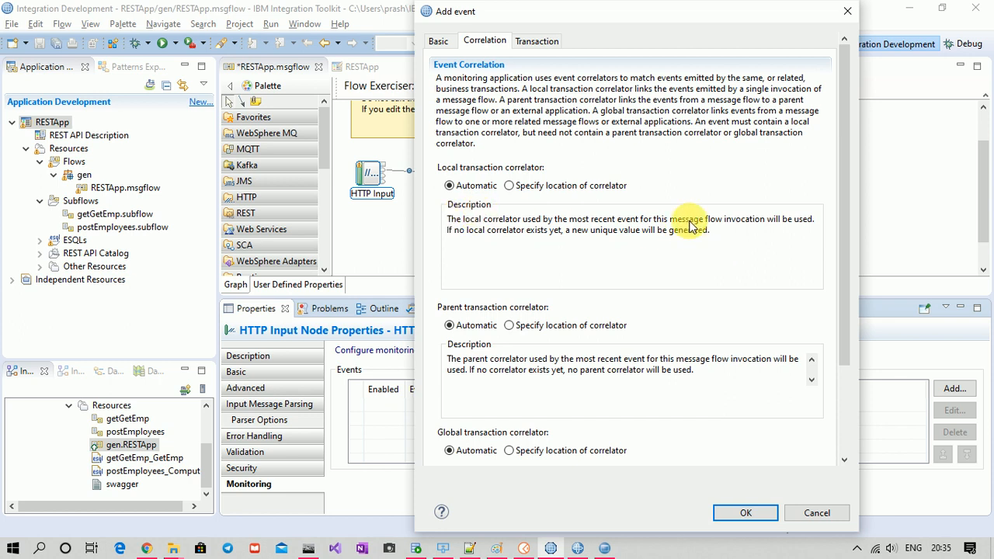
click(509, 186)
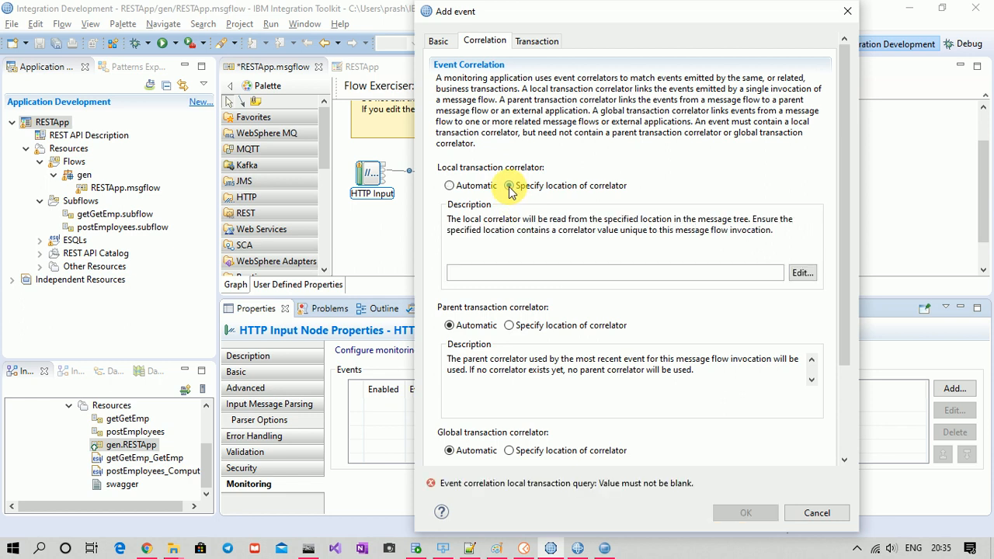
Build the local transaction correlator's XPath expression as $Root/HTTPInputHeader/Transactionid.
click(809, 277)
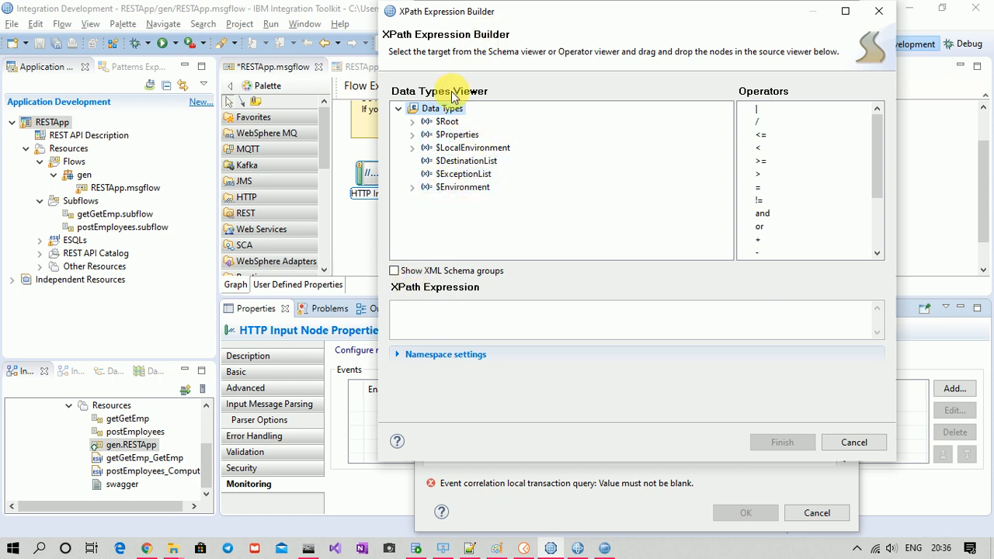
double_click(446, 121)
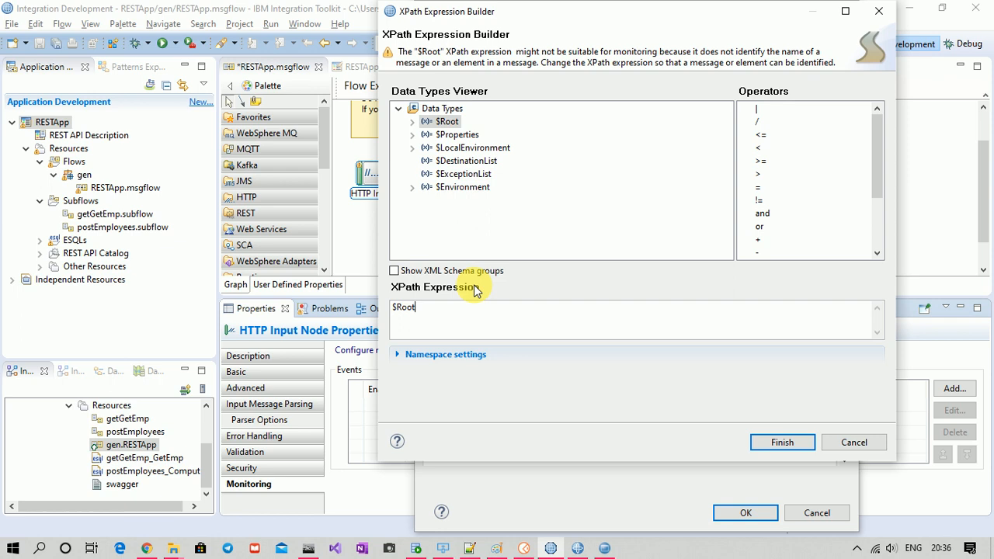
text(/HTT)
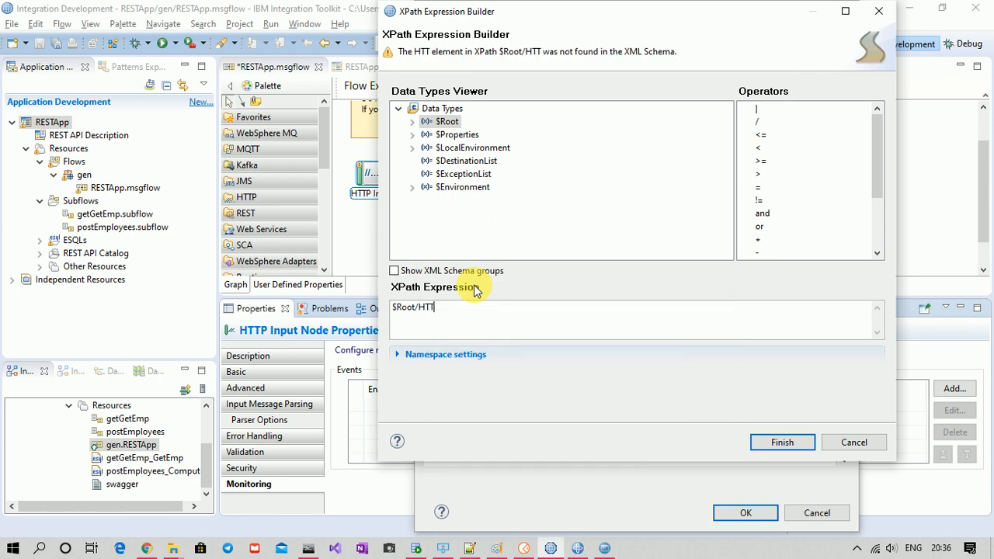
text(InputHead)
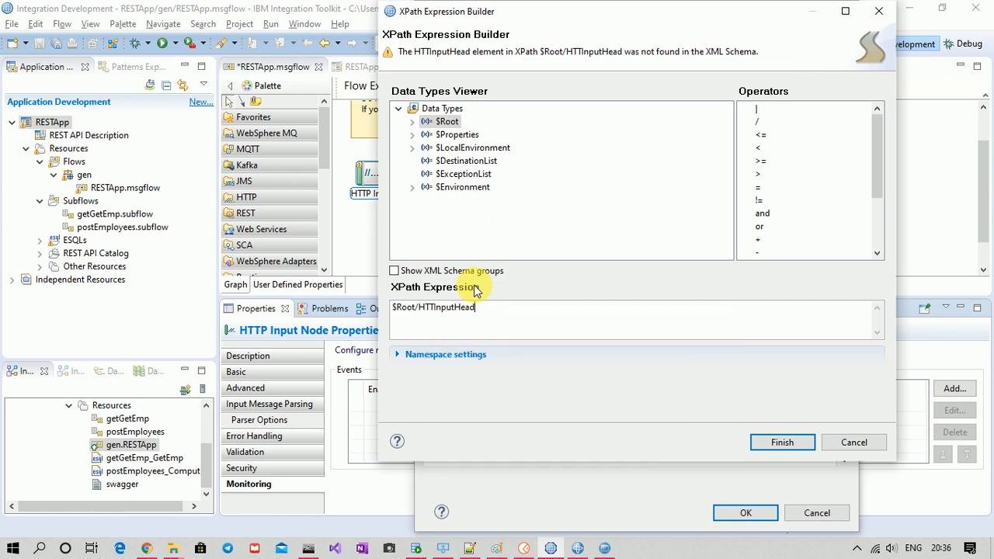
text(er/)
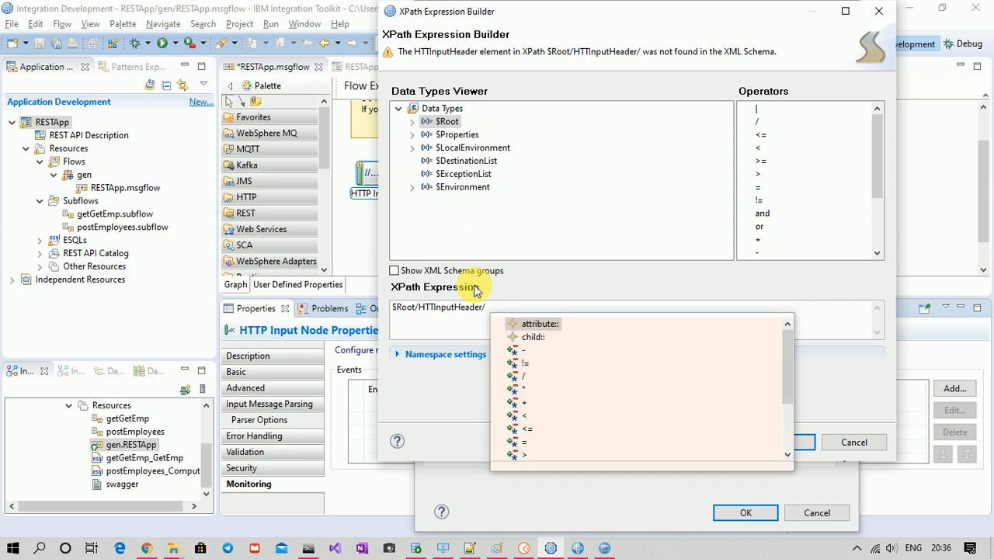
key(BackSpace)
key(BackSpace)
key(BackSpace)
key(BackSpace)
key(BackSpace)
key(BackSpace)
key(BackSpace)
key(BackSpace)
key(BackSpace)
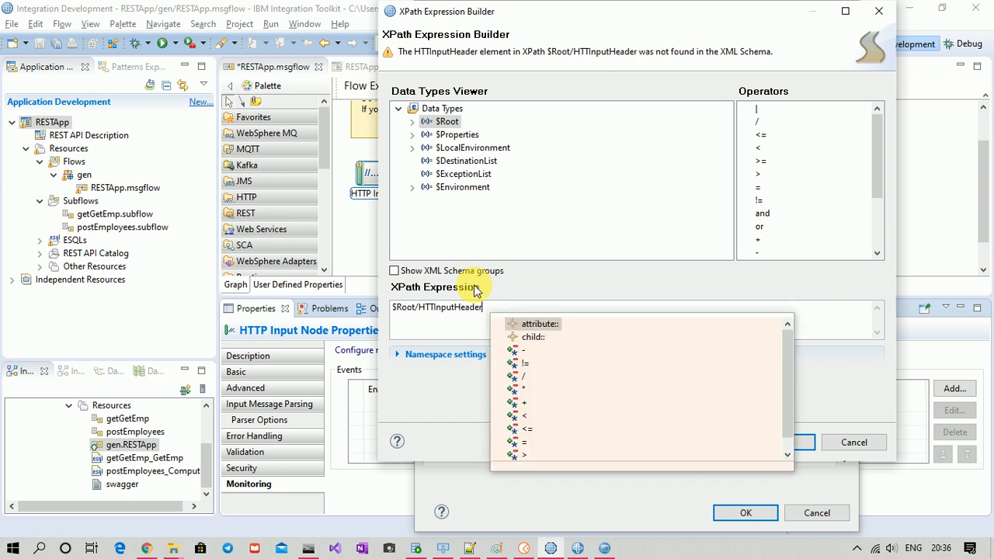
key(BackSpace)
key(BackSpace)
key(BackSpace)
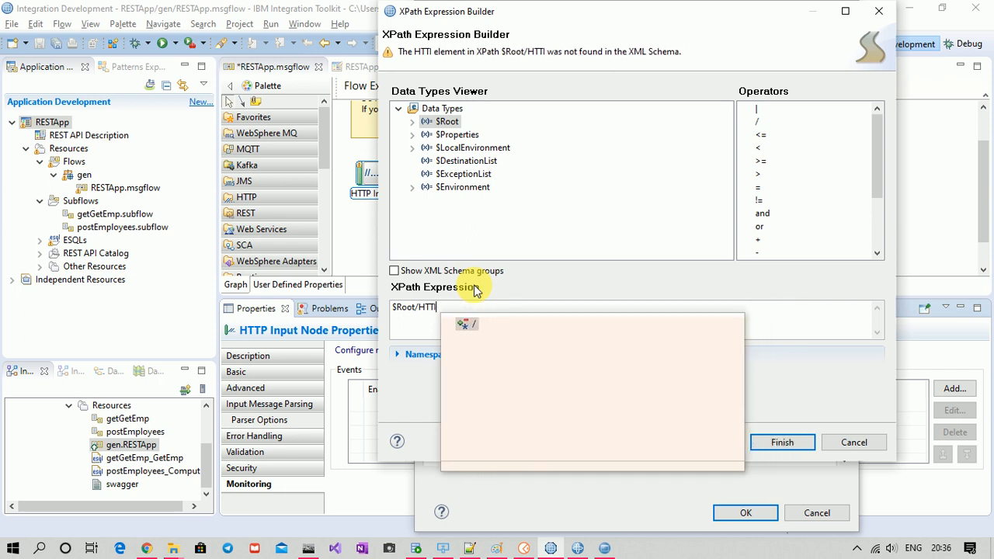
text(PIn)
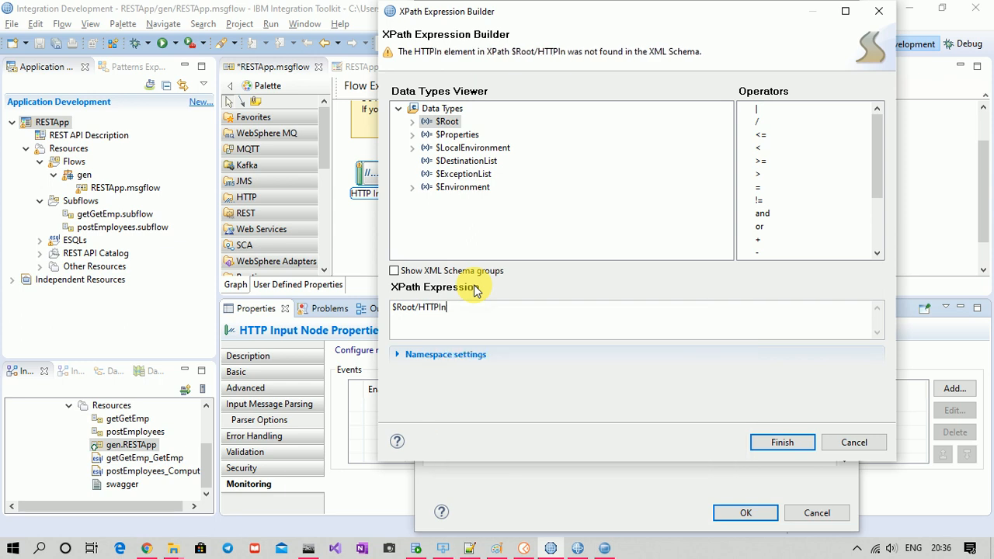
text(putHeade)
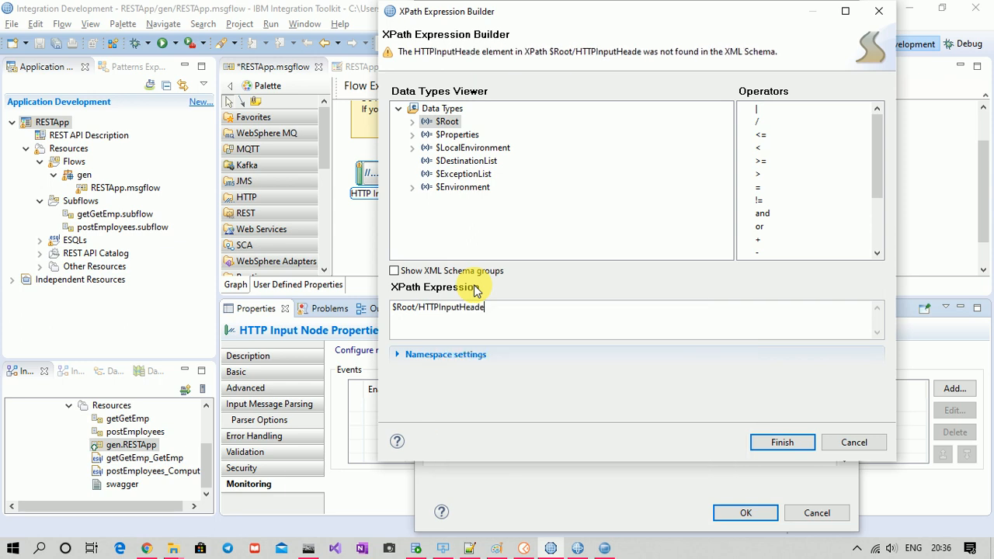
text(r)
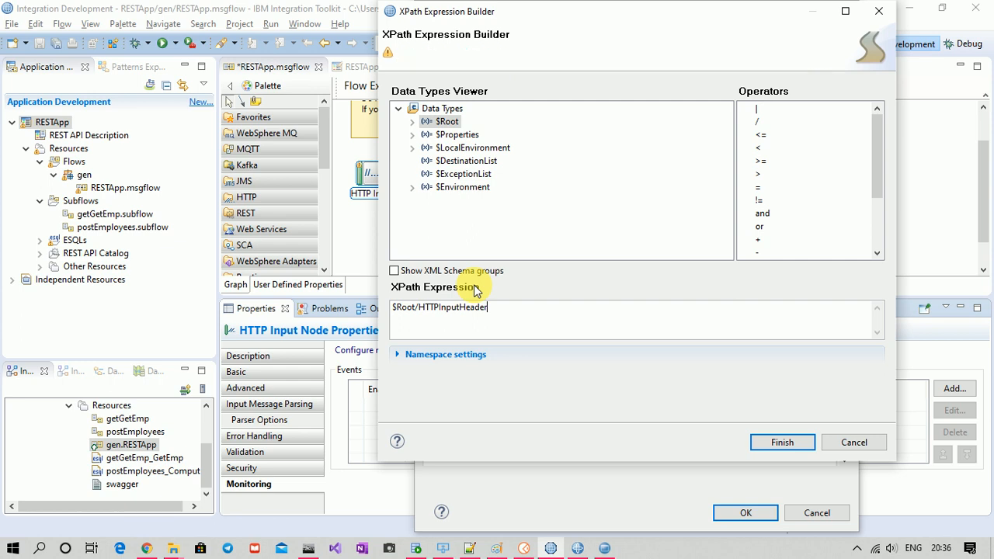
text(/)
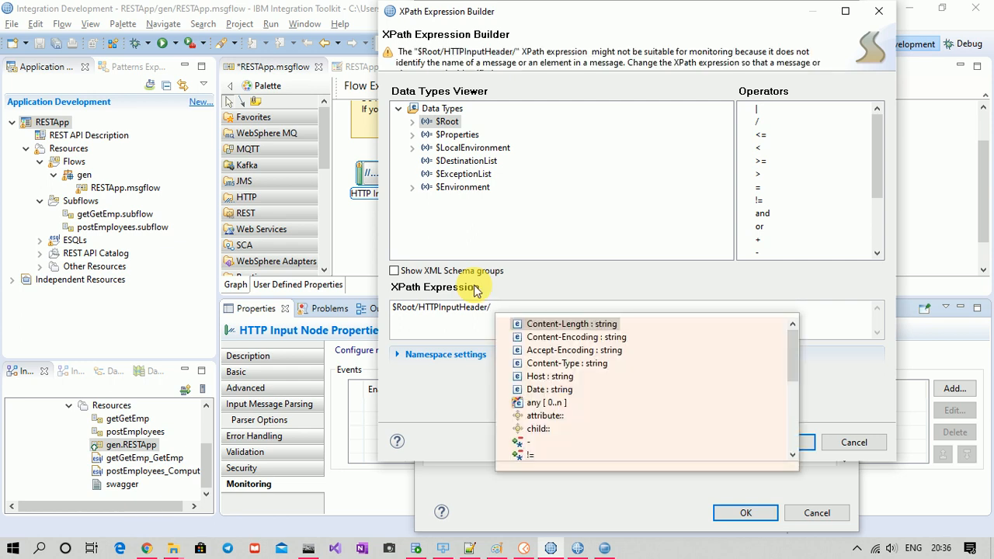
text(T)
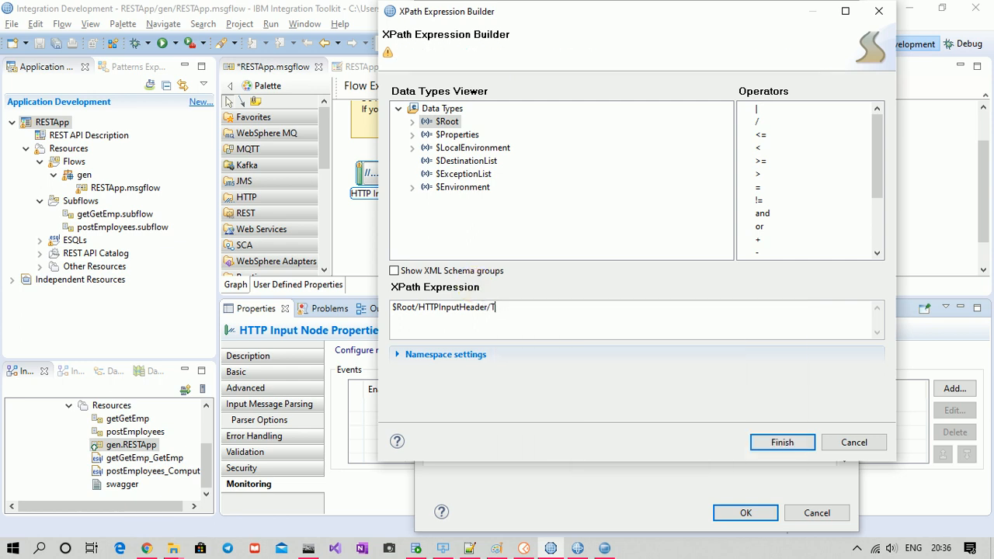
text(ransactionid)
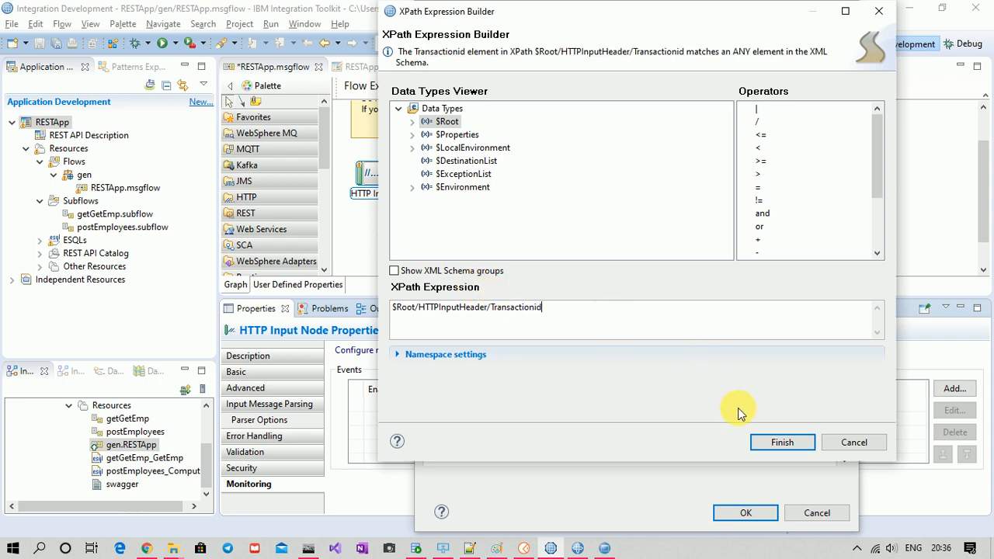
click(776, 442)
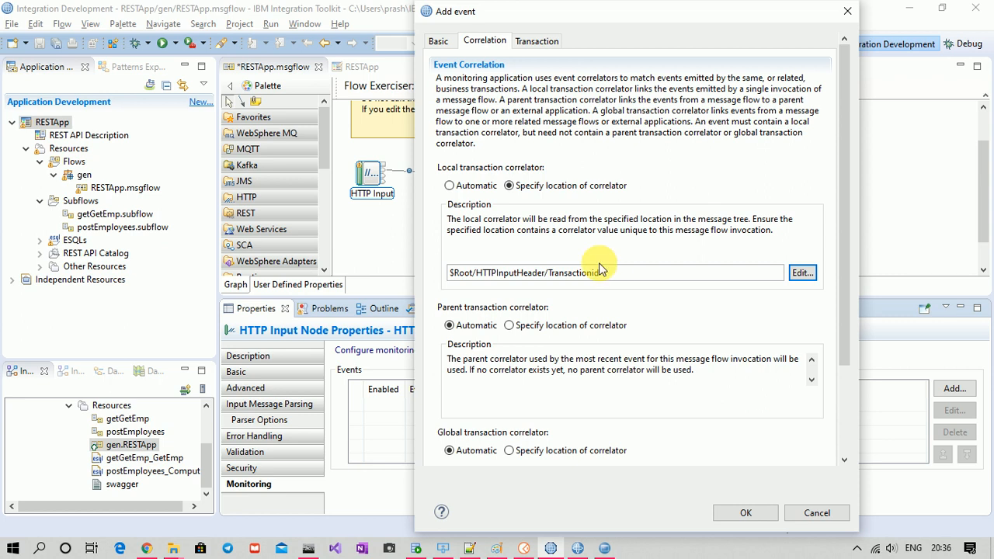
Save the new monitoring event and select it in the HTTP Input node's event list.
click(746, 515)
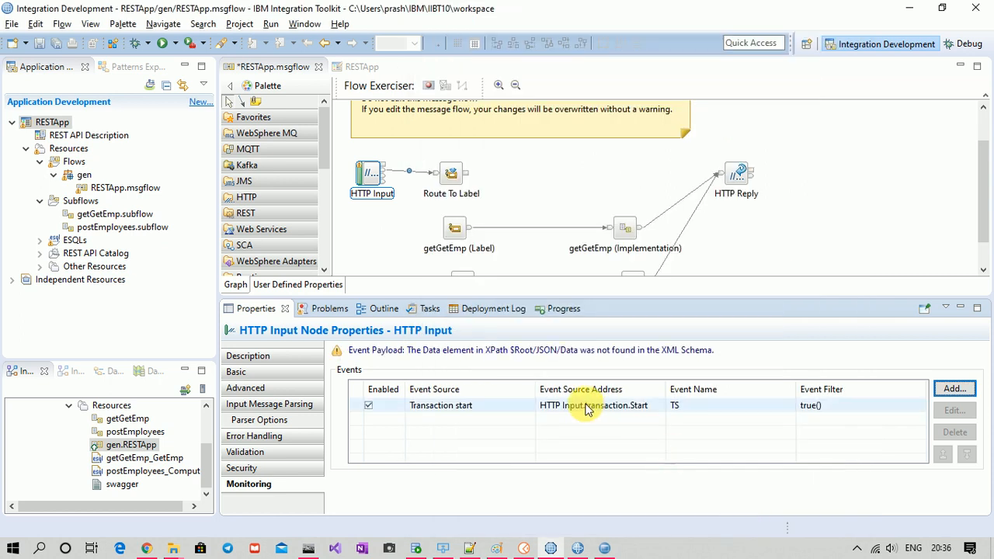
click(451, 406)
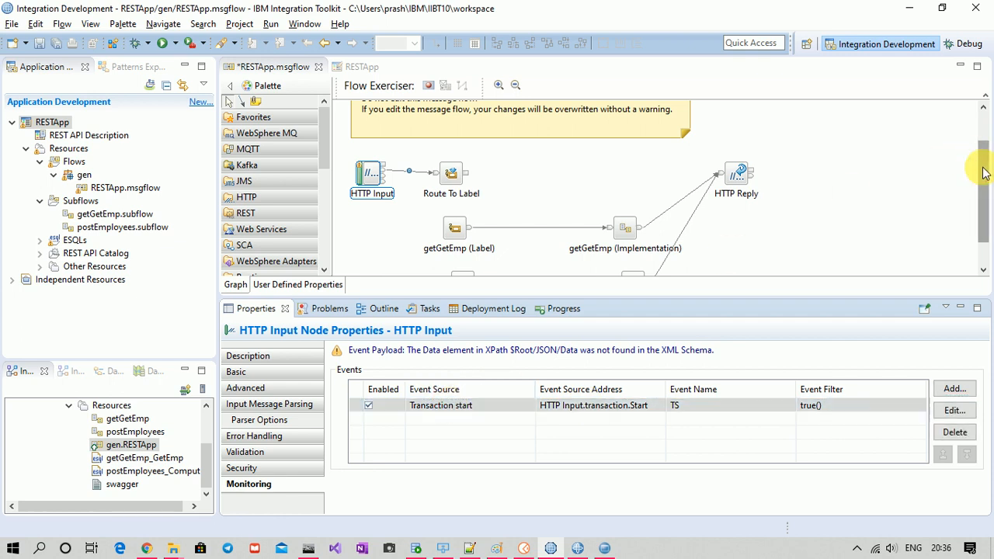
drag(980, 160, 984, 200)
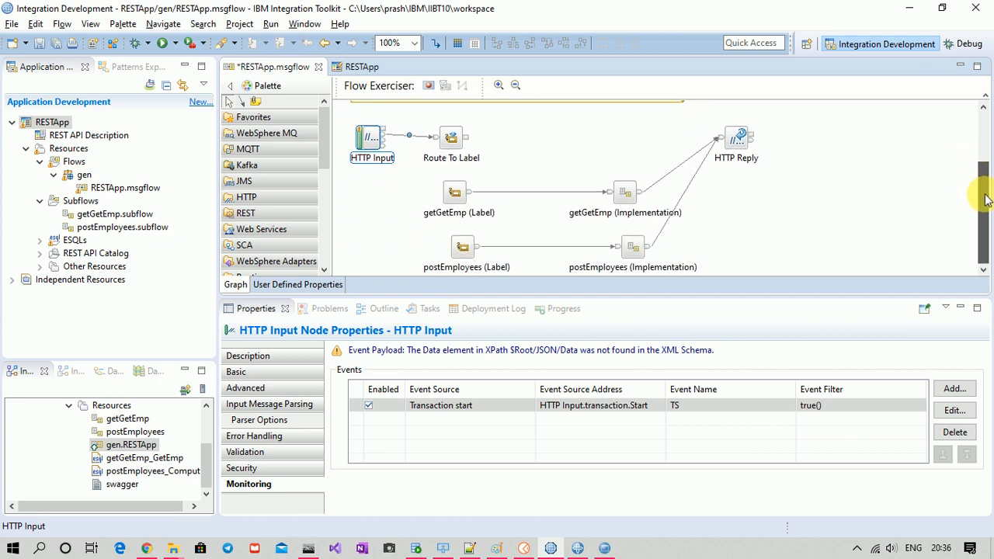
Save the RESTApp message flow with its new monitoring event.
click(56, 45)
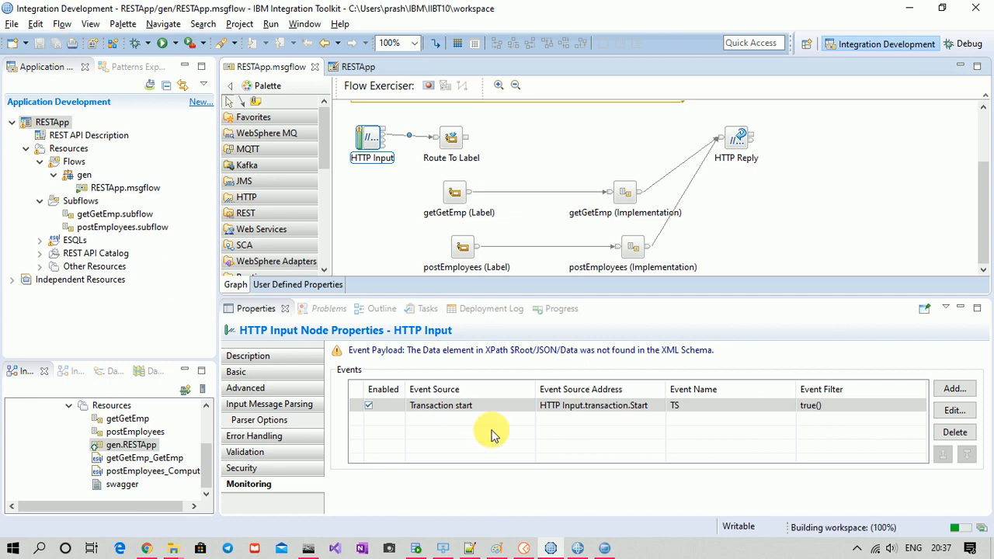
Switch to Notepad++ and examine the parts of the monitoring topic string $SYS/Broker/TESTNODE_ash/Monitoring/gen.RESTApp.
click(470, 548)
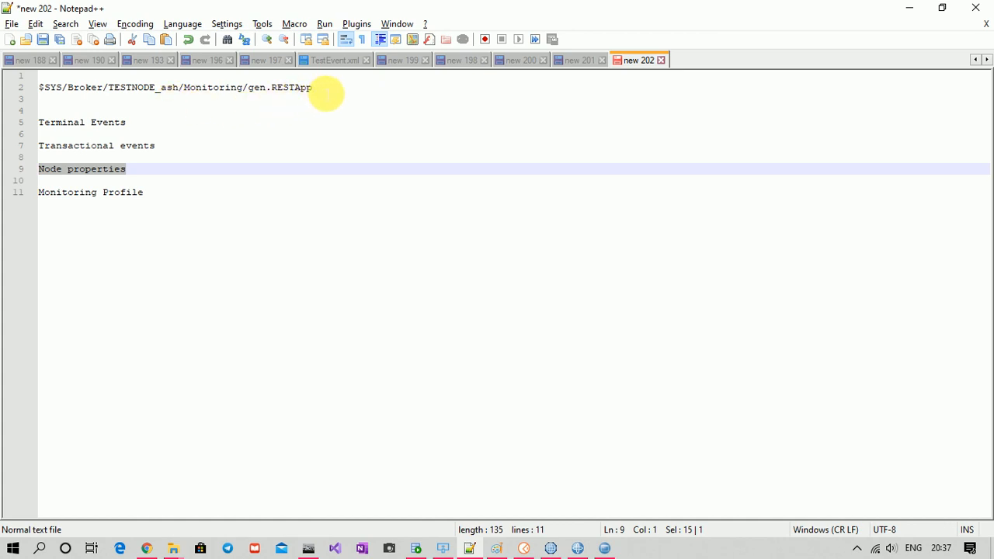
drag(318, 88, 40, 89)
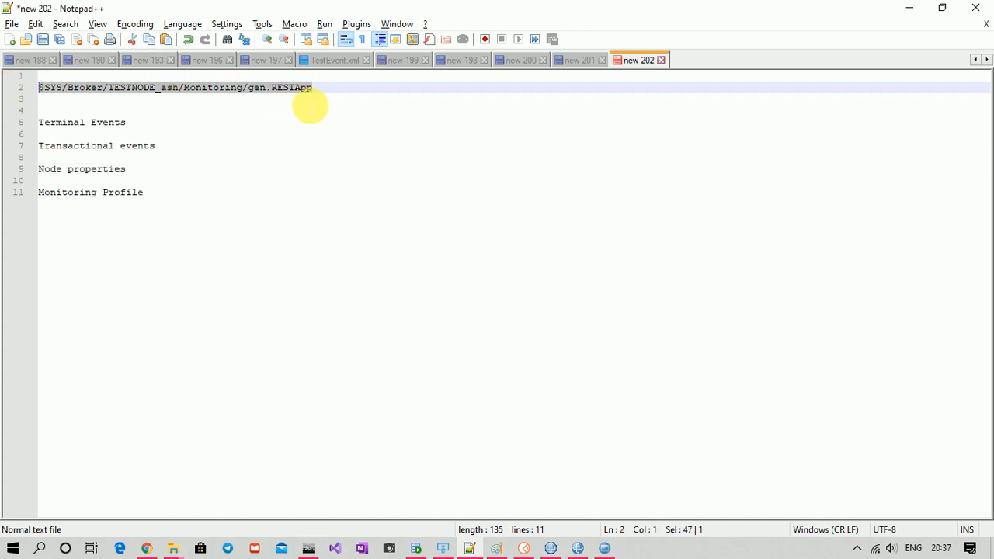
click(332, 93)
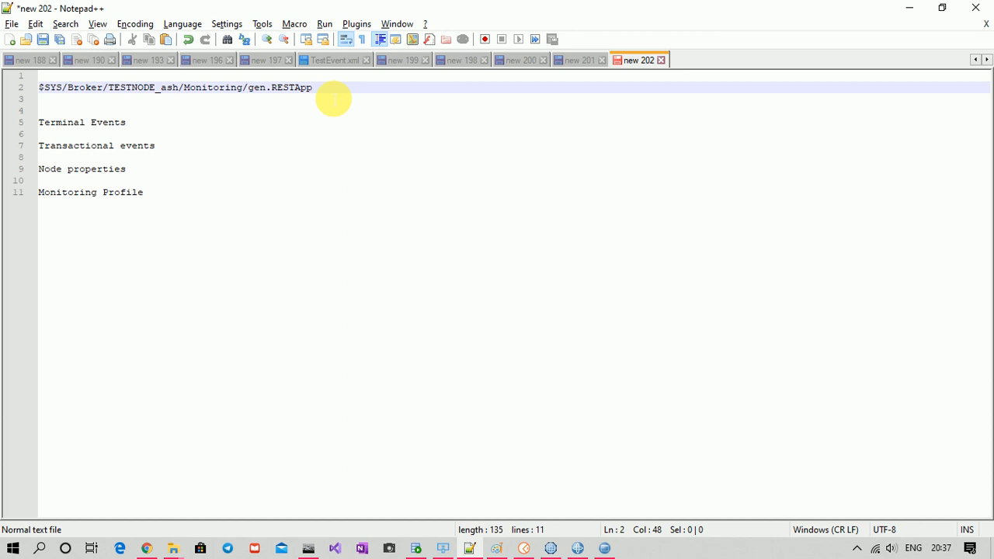
drag(333, 93, 68, 88)
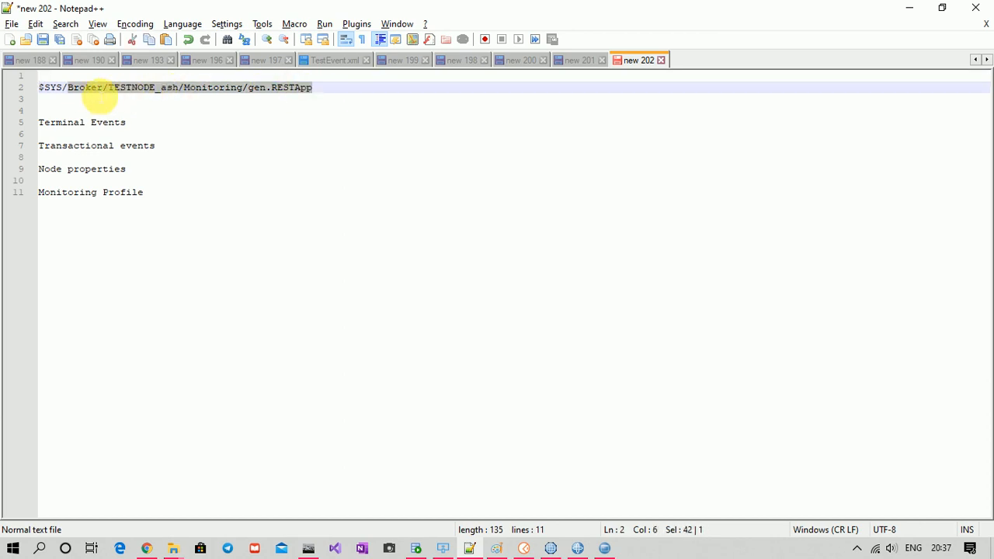
double_click(126, 92)
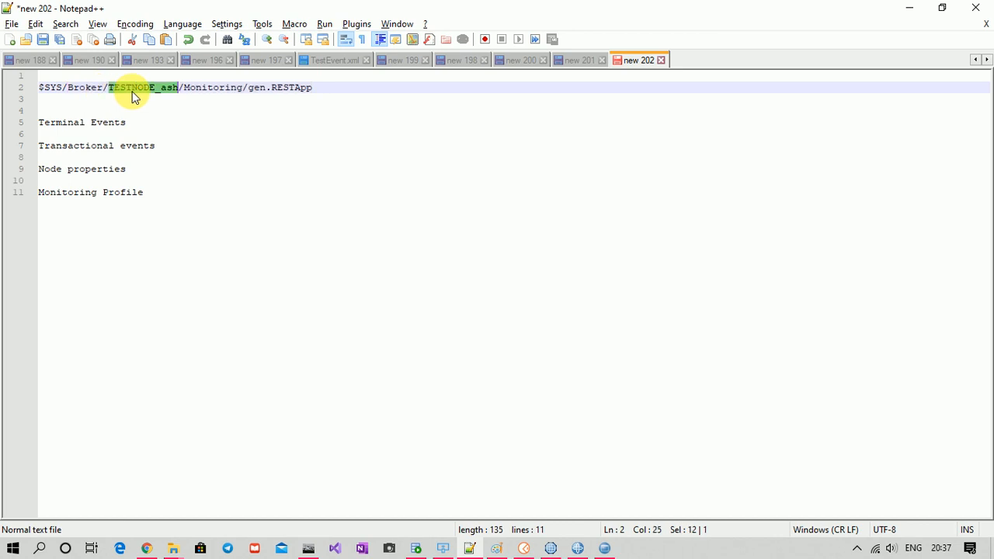
drag(251, 98, 330, 95)
click(330, 95)
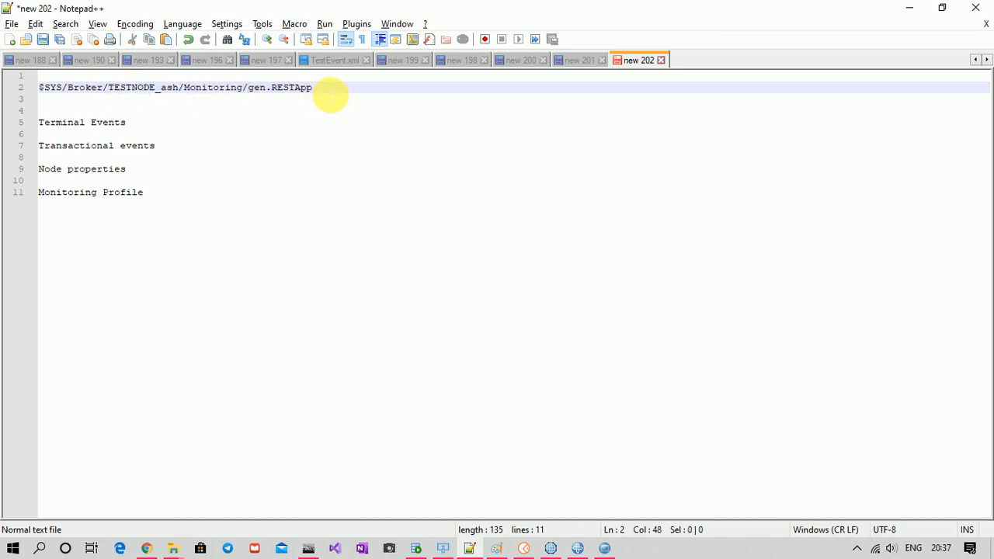
Duplicate the monitoring topic string onto a new line below the original, separated by a blank line.
key(Return)
key(Return)
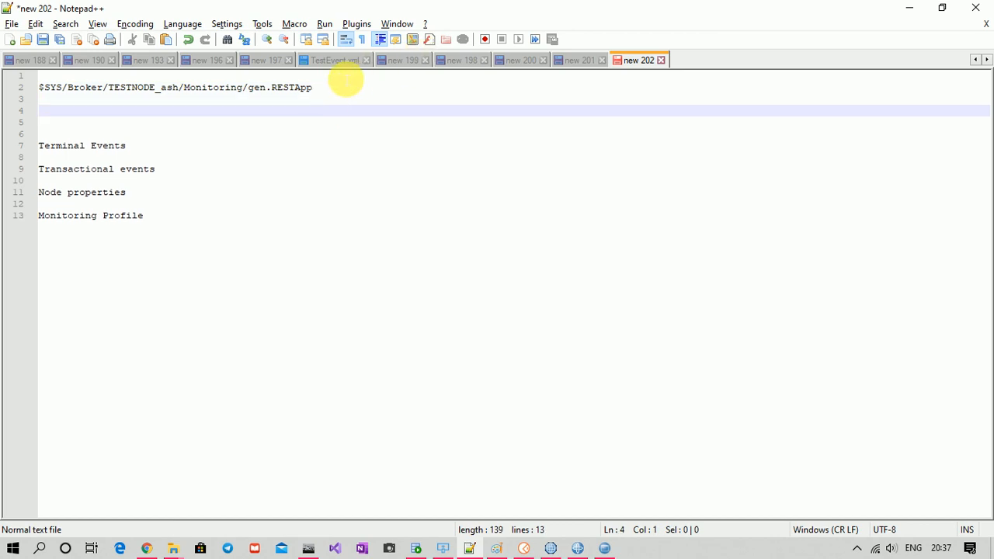
click(320, 91)
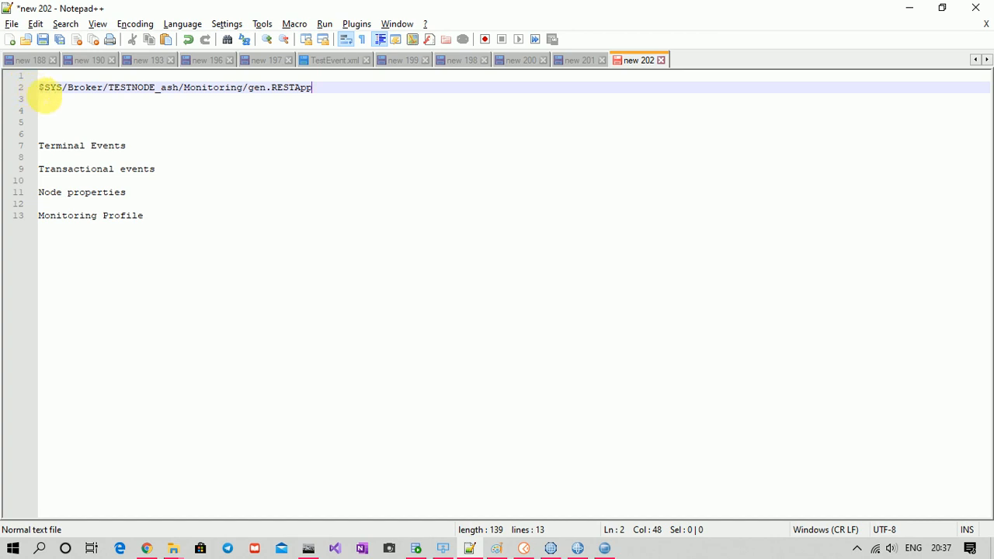
click(31, 87)
drag(39, 87, 339, 95)
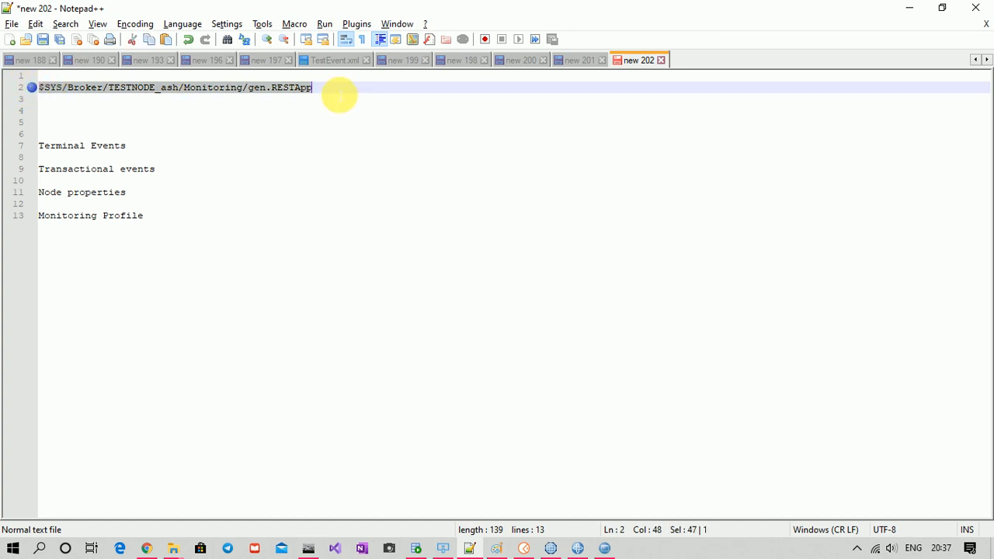
key(ctrl+c)
click(338, 95)
key(Return)
key(Return)
key(ctrl+v)
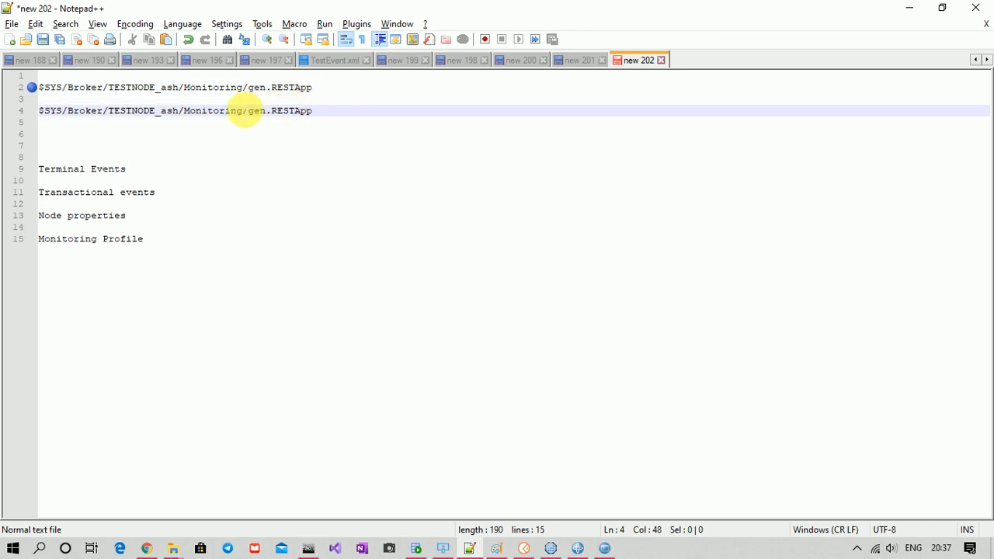
Generalize the duplicated topic string to $SYS/Broker/+/Monitoring/# by replacing the node name with + and the flow name with #.
double_click(139, 113)
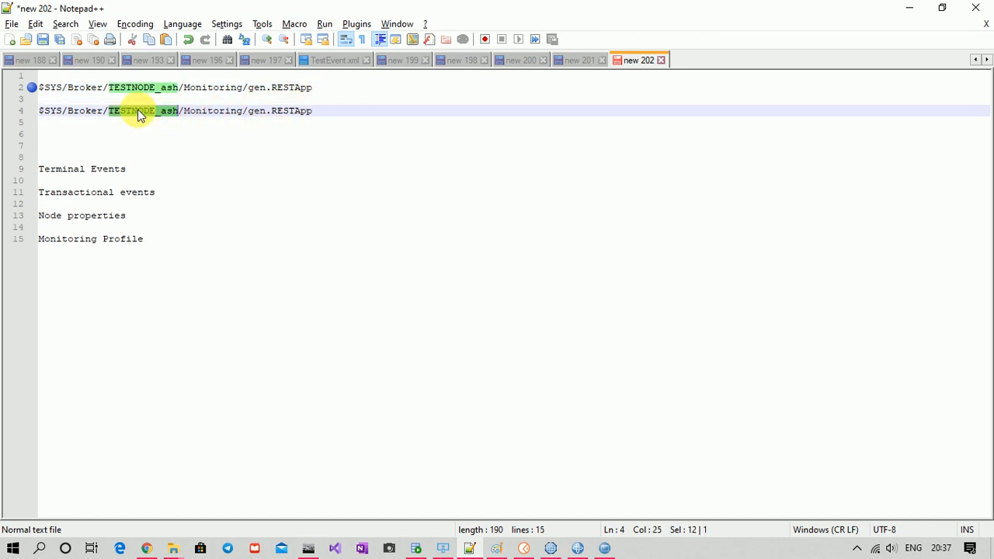
text(+)
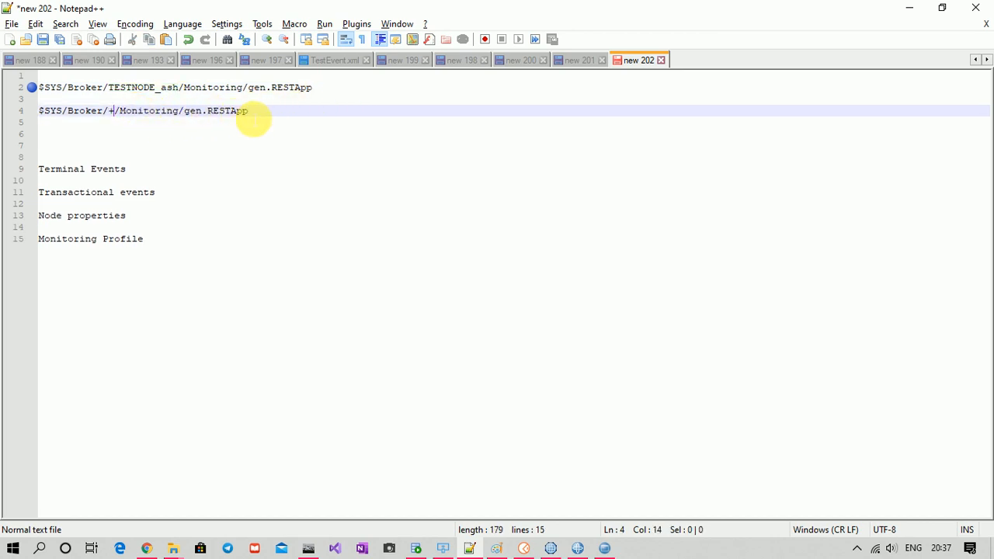
click(256, 115)
key(BackSpace)
key(BackSpace)
key(BackSpace)
key(BackSpace)
key(BackSpace)
key(BackSpace)
key(BackSpace)
key(BackSpace)
key(BackSpace)
key(BackSpace)
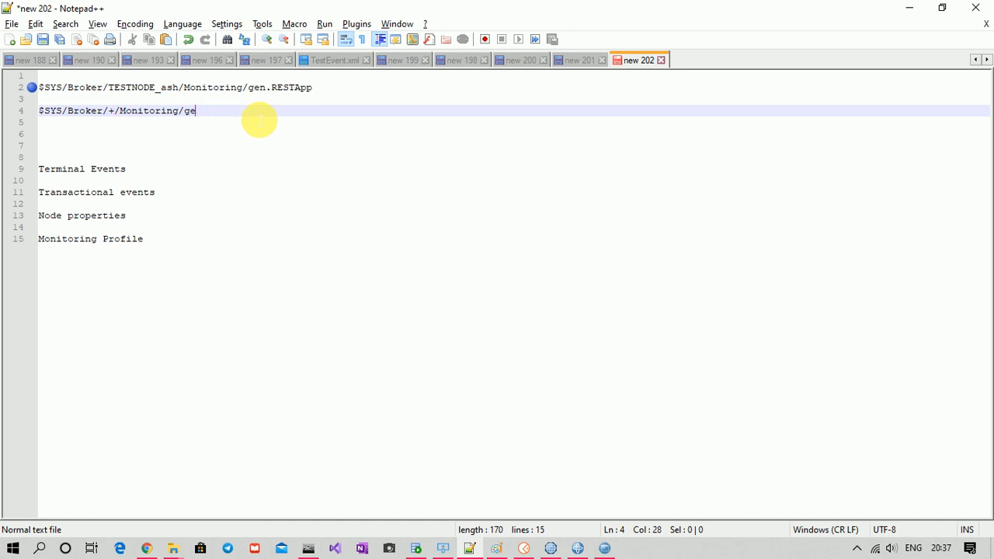
key(BackSpace)
text(#)
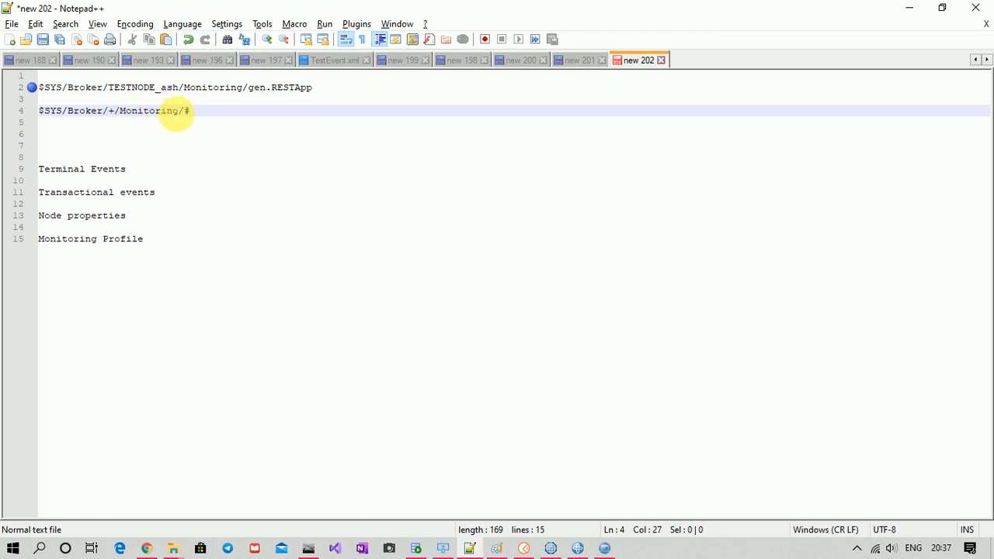
Copy the wildcard topic string $SYS/Broker/+/Monitoring/# to the clipboard.
drag(198, 111, 37, 111)
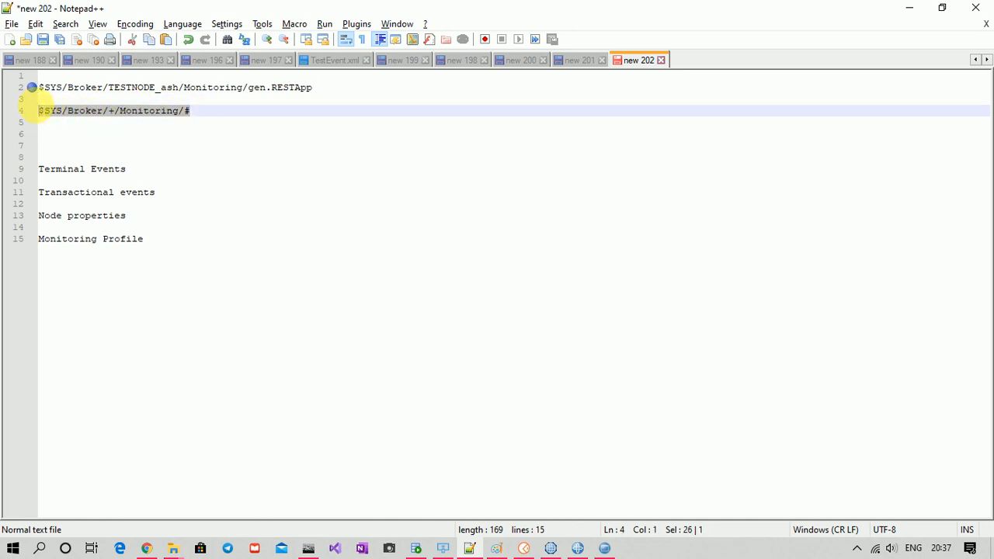
right_click(74, 115)
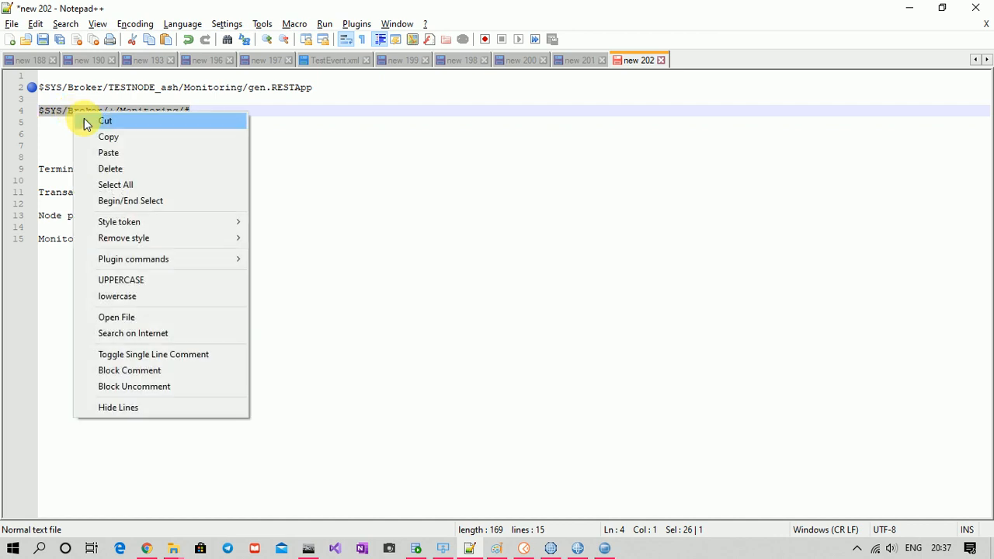
click(114, 137)
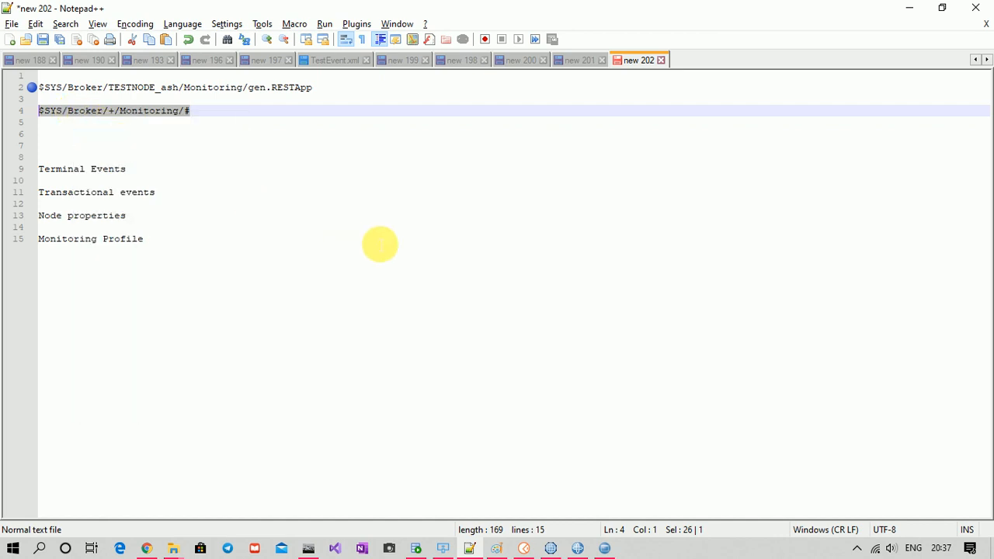
Switch to WebSphere MQ Explorer and start a new subscription on queue manager QM2.
key(alt+Tab)
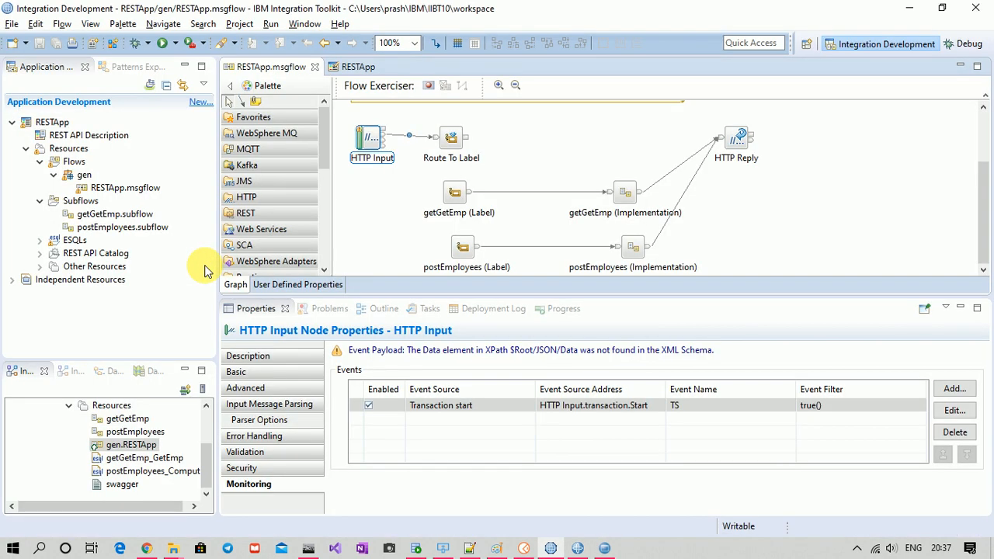
click(576, 548)
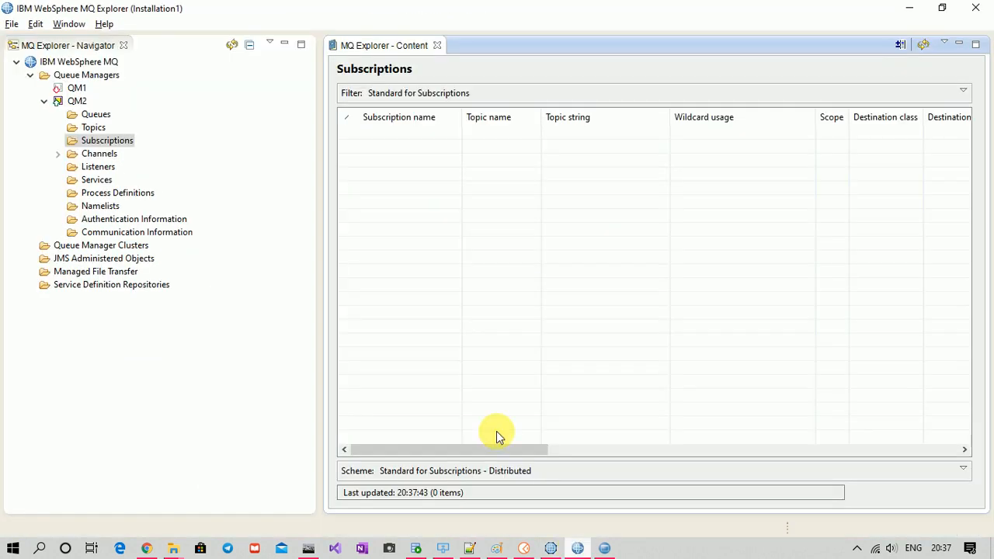
right_click(107, 141)
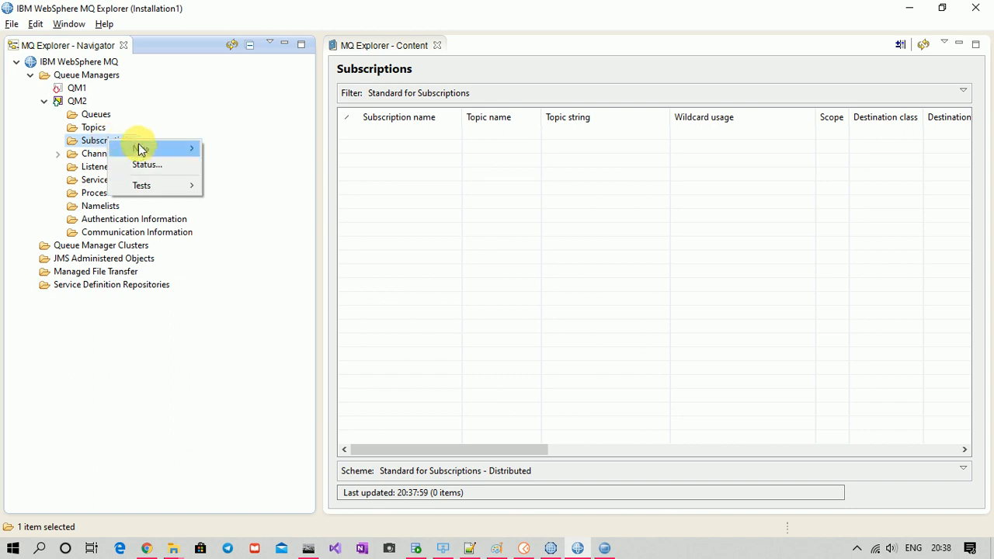
mouse_move(150, 153)
click(226, 150)
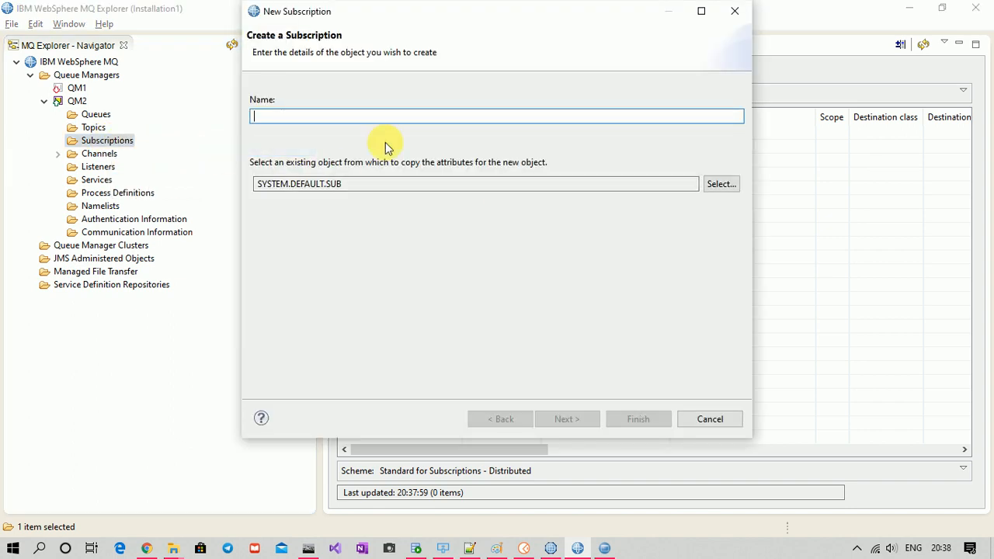
key(ctrl+v)
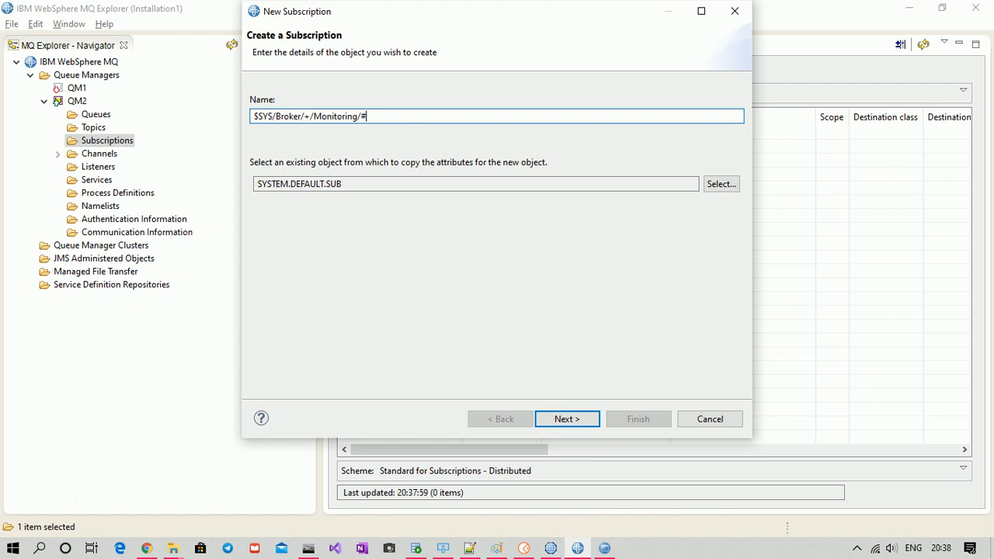
key(BackSpace)
key(BackSpace)
key(BackSpace)
key(BackSpace)
key(BackSpace)
key(BackSpace)
key(BackSpace)
key(BackSpace)
key(BackSpace)
key(BackSpace)
key(BackSpace)
key(BackSpace)
key(BackSpace)
key(BackSpace)
key(BackSpace)
key(BackSpace)
key(BackSpace)
key(BackSpace)
key(BackSpace)
key(BackSpace)
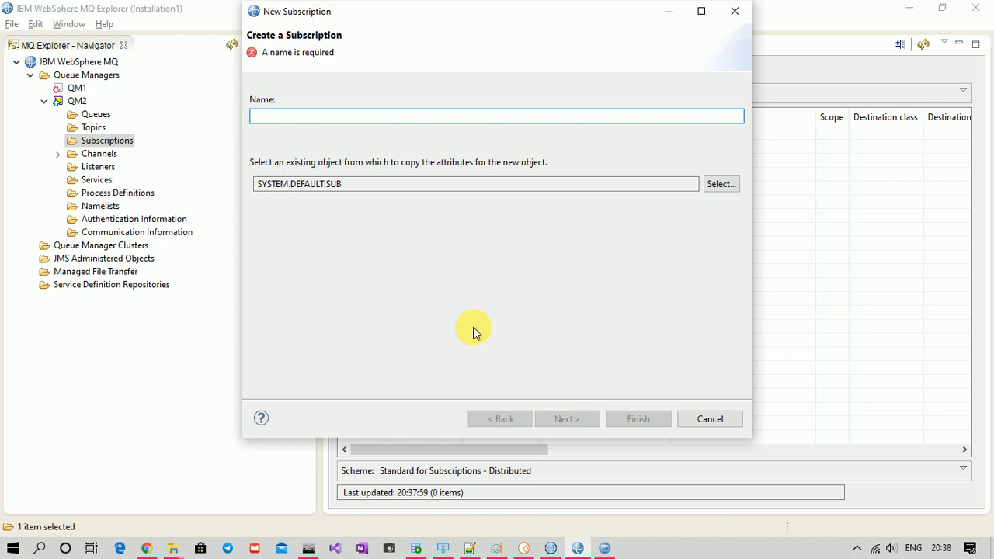
Name the subscription EVENT_SUB and set its topic string to $SYS/Broker/+/Monitoring/#.
text(EVENT)
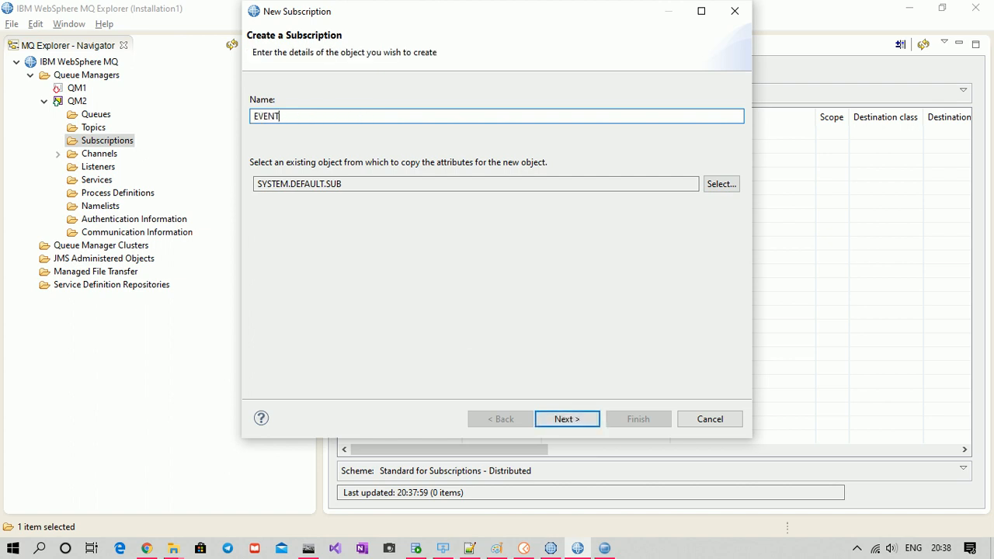
text(_SUB)
click(567, 420)
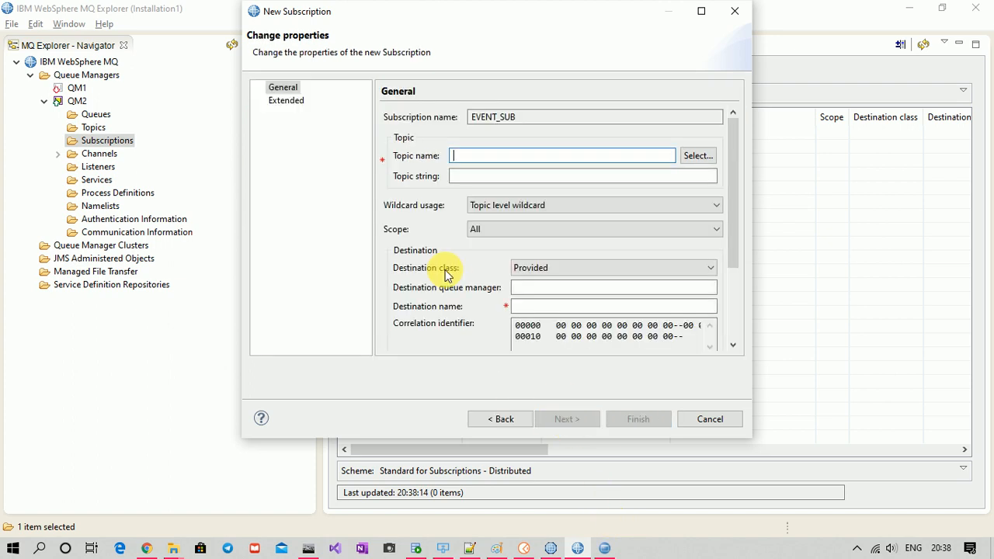
click(479, 178)
key(ctrl+v)
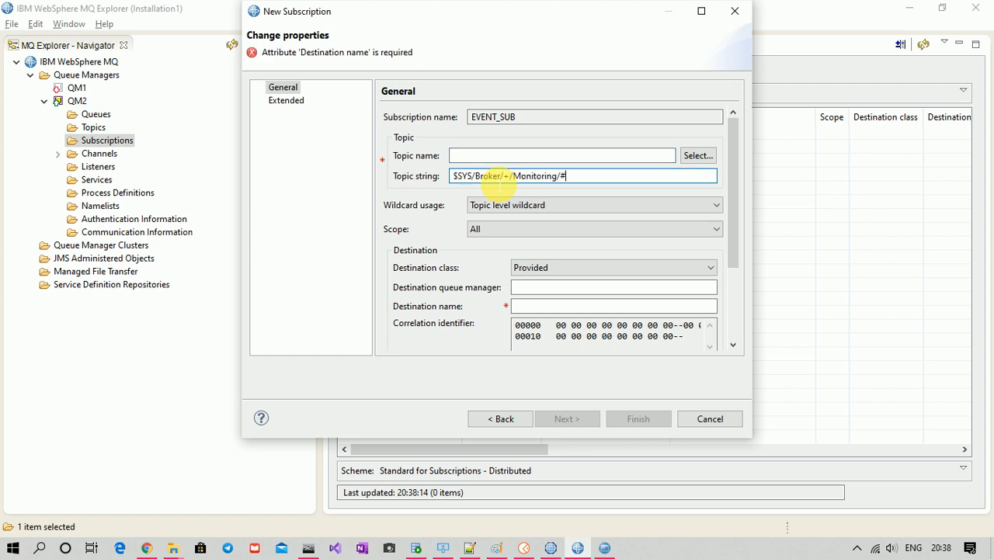
Set the subscription's destination name to EVENT_SUB.Q and finish creating it.
click(587, 306)
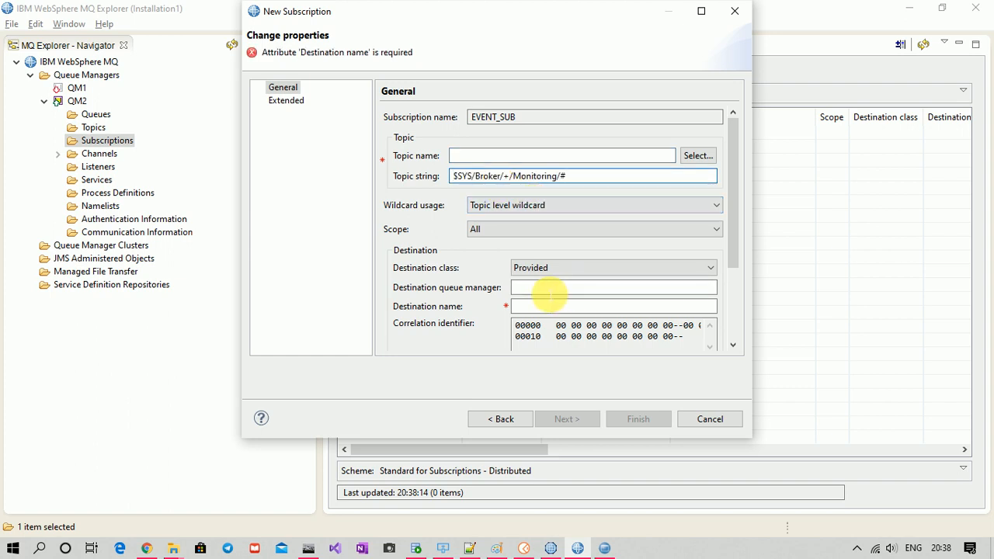
text(EVENT)
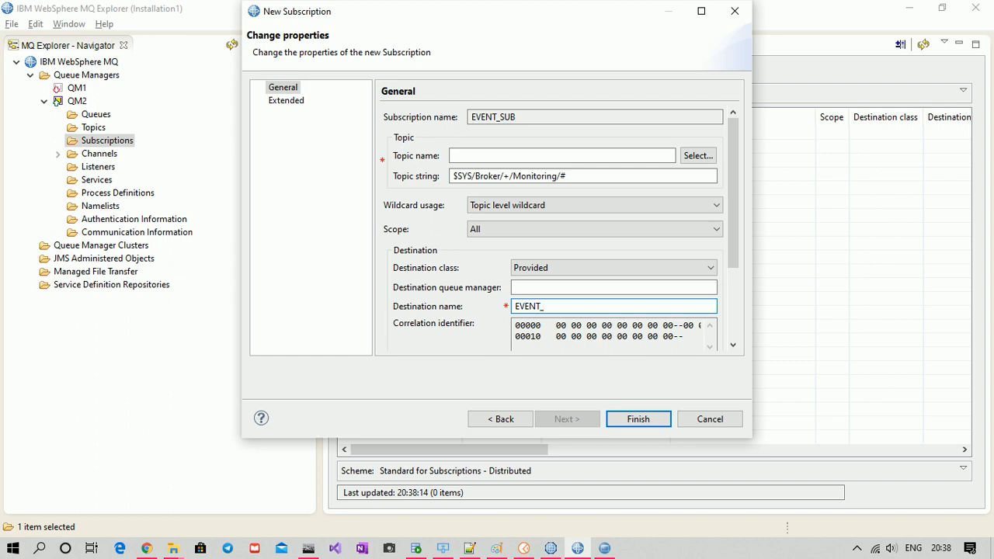
text(_SUB>Q)
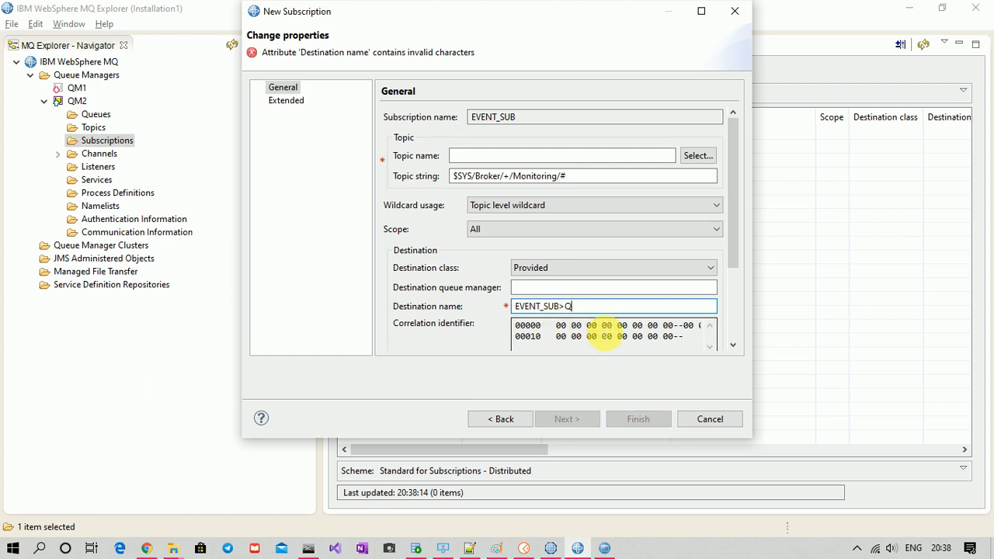
key(BackSpace)
key(BackSpace)
text(.Q)
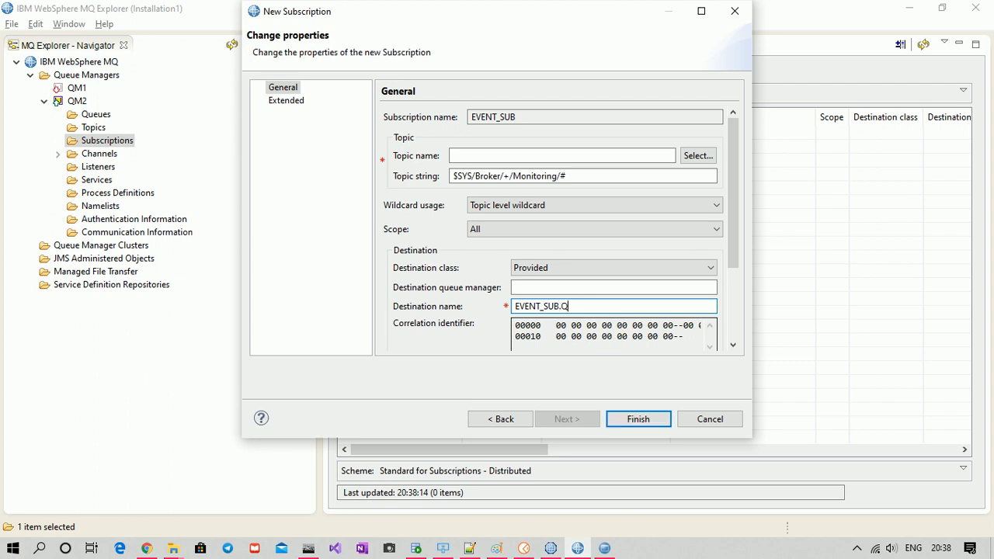
click(638, 420)
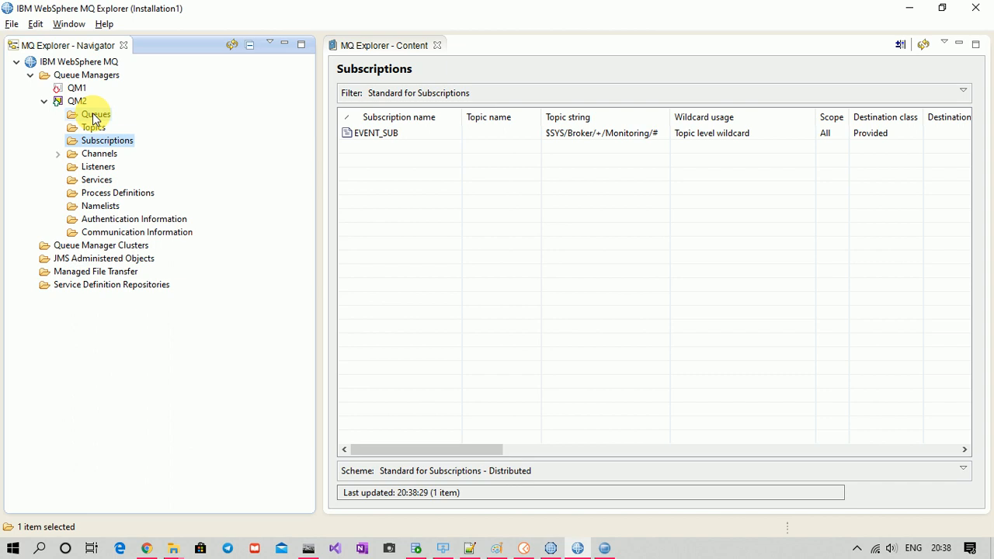
Check for the destination queue EVENT_SUB.Q among QM2's queues and return to its subscriptions list.
click(94, 116)
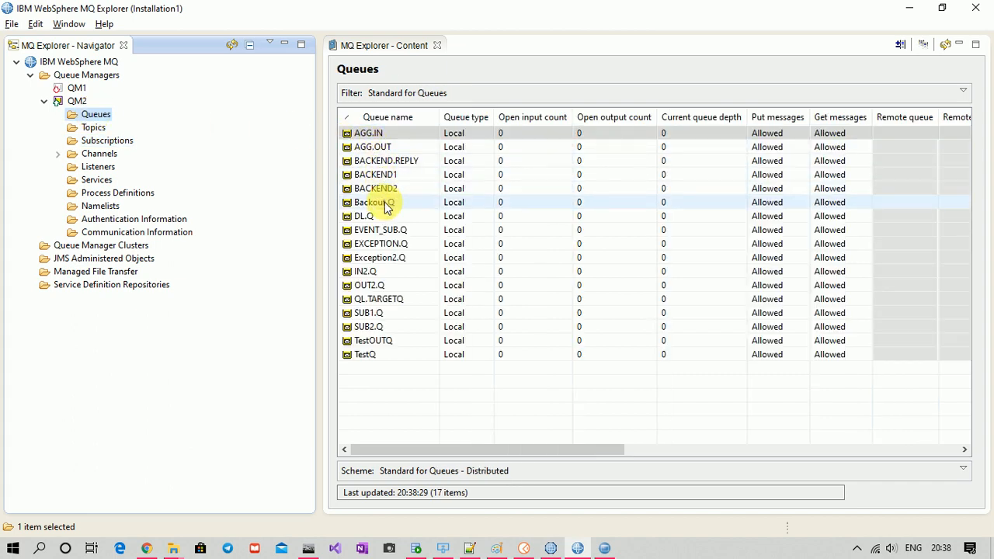
click(388, 228)
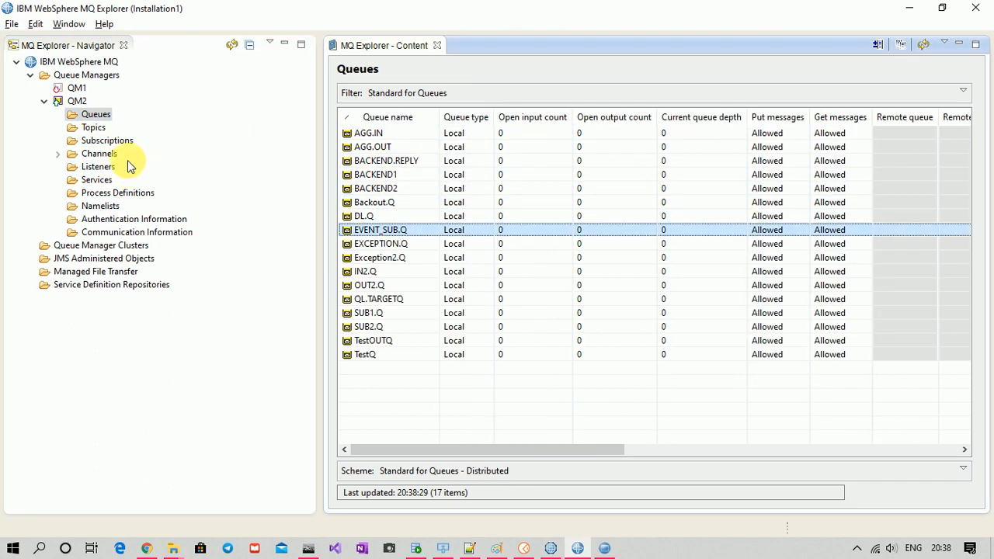
click(101, 141)
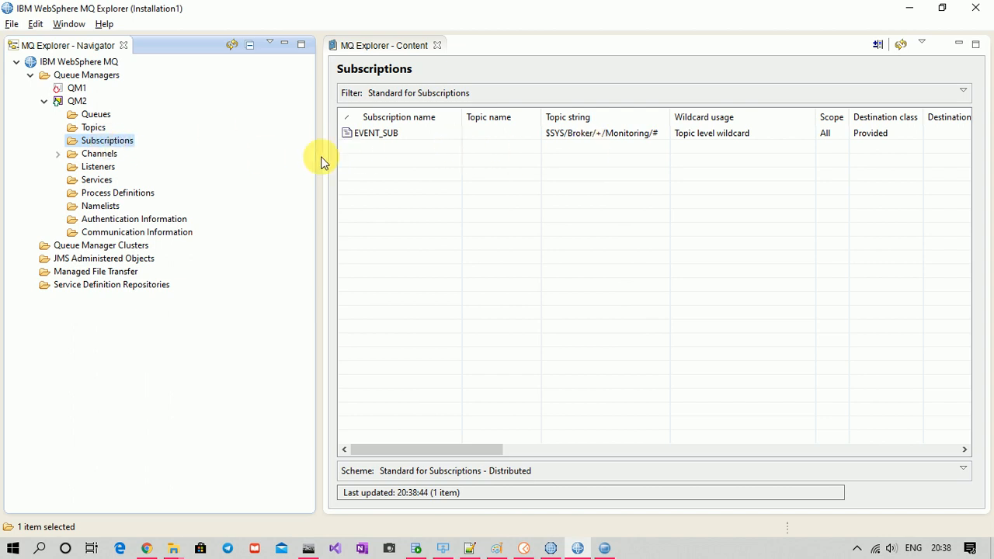
Return to the Integration Toolkit and deploy the RESTApp project to the default integration server of TESTNODE_ash.
click(382, 134)
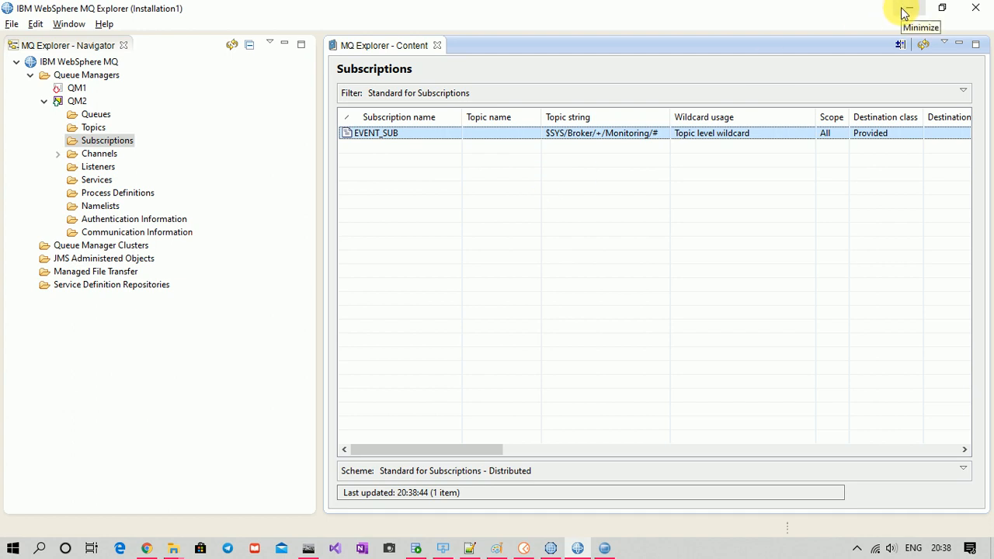
click(906, 10)
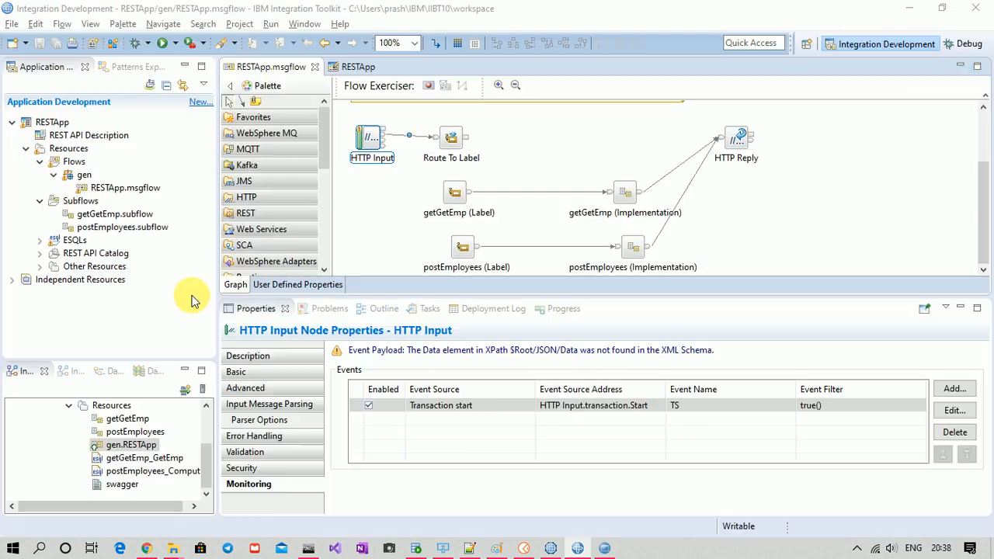
click(51, 122)
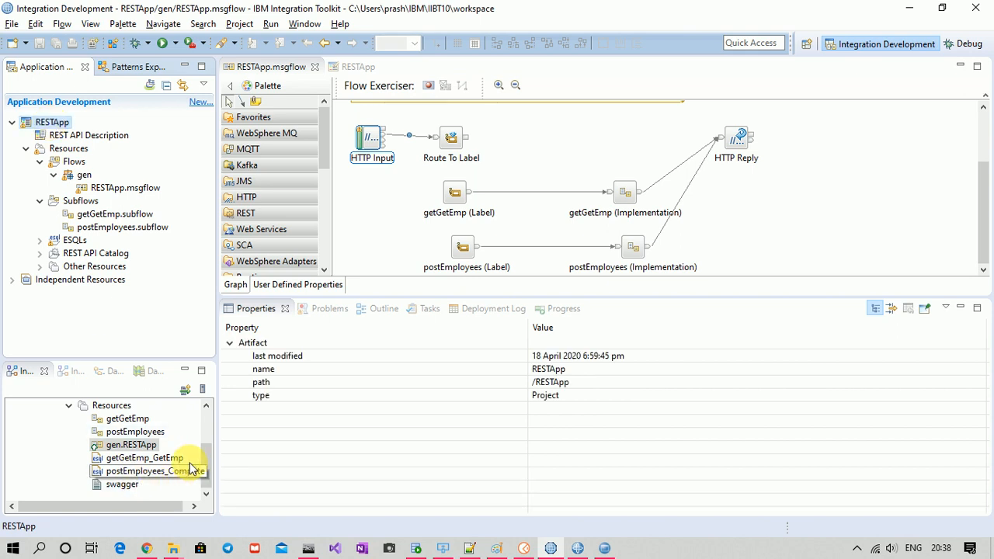
drag(204, 455, 207, 421)
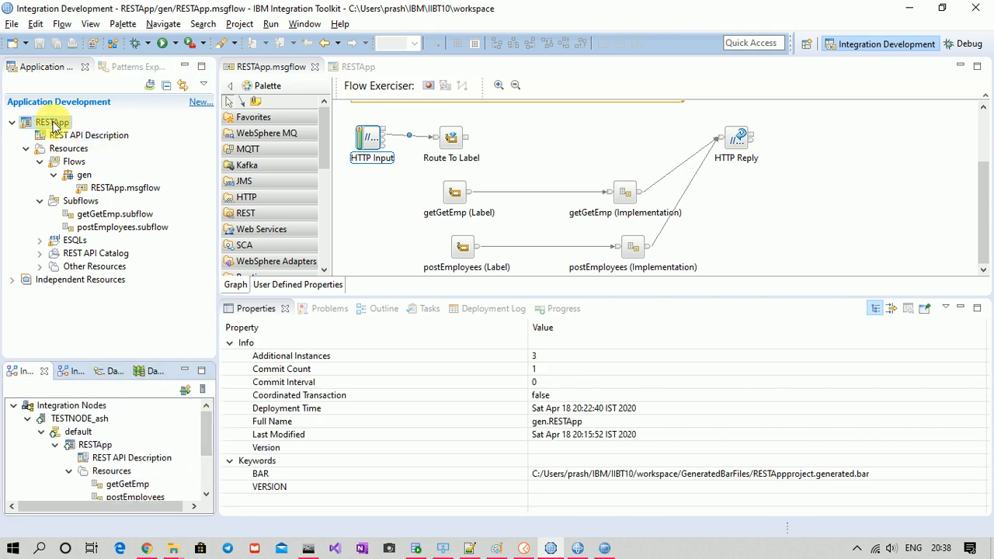
drag(40, 122, 74, 436)
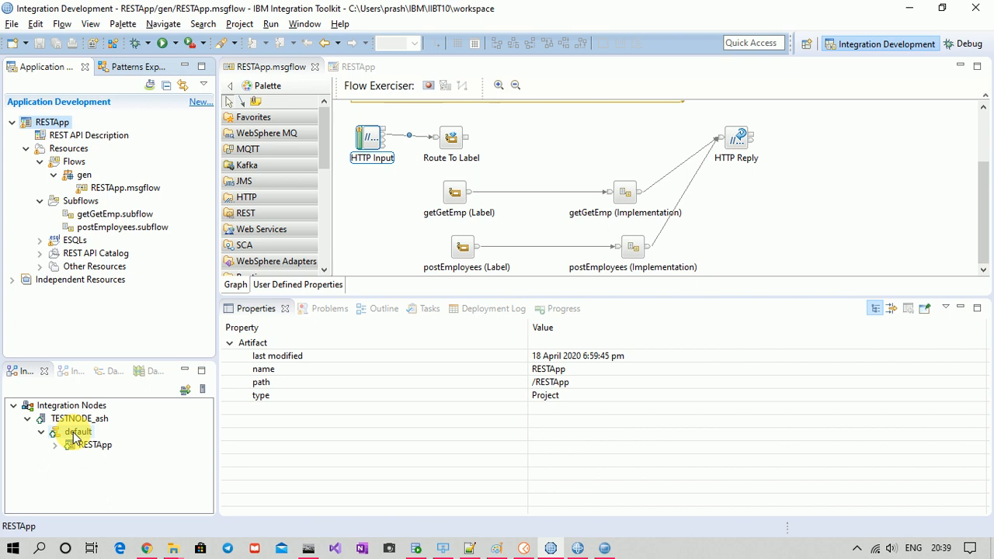
Activate flow monitoring in the Integration Console by running mqsichangeflowmonitoring TESTNODE_ash -e default -k RESTApp -f gen.RESTApp -c active.
click(604, 548)
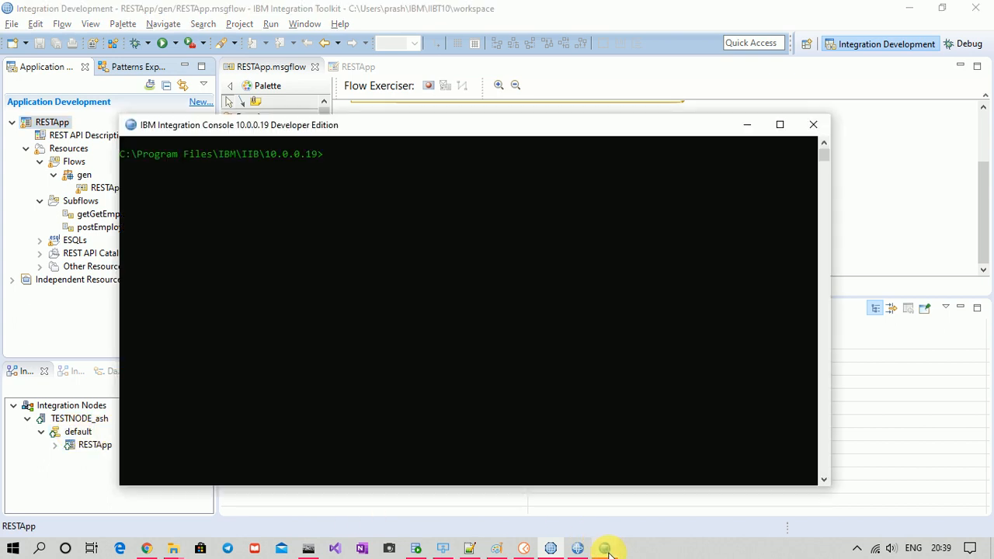
text(mqsi)
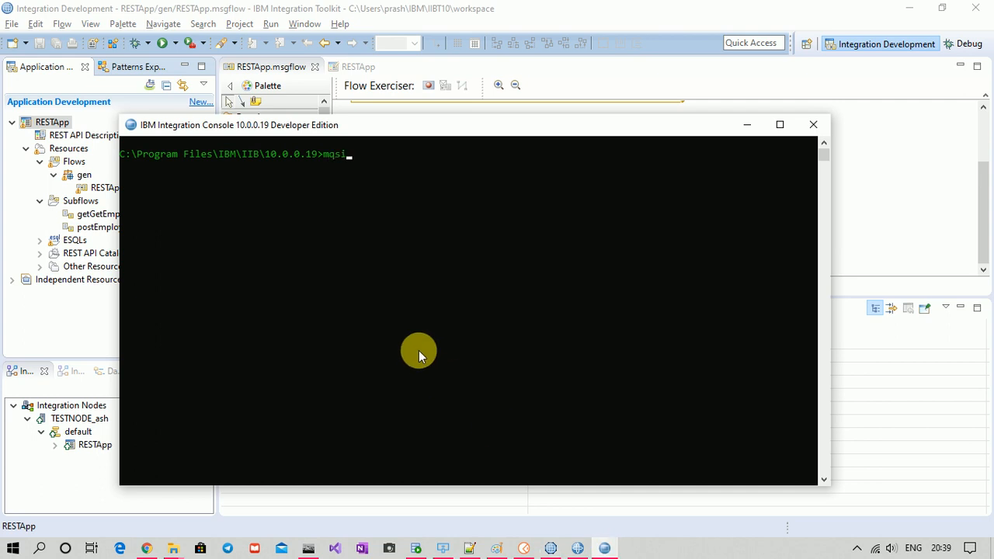
text(changeflowmonitoring TESTNODE)
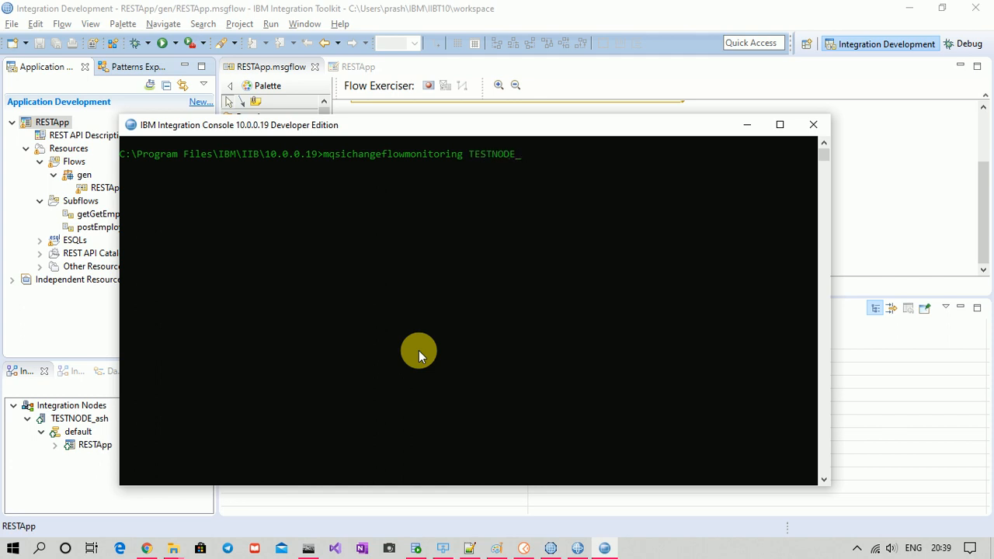
text(_ash -e default)
text(-k RESTApp -f)
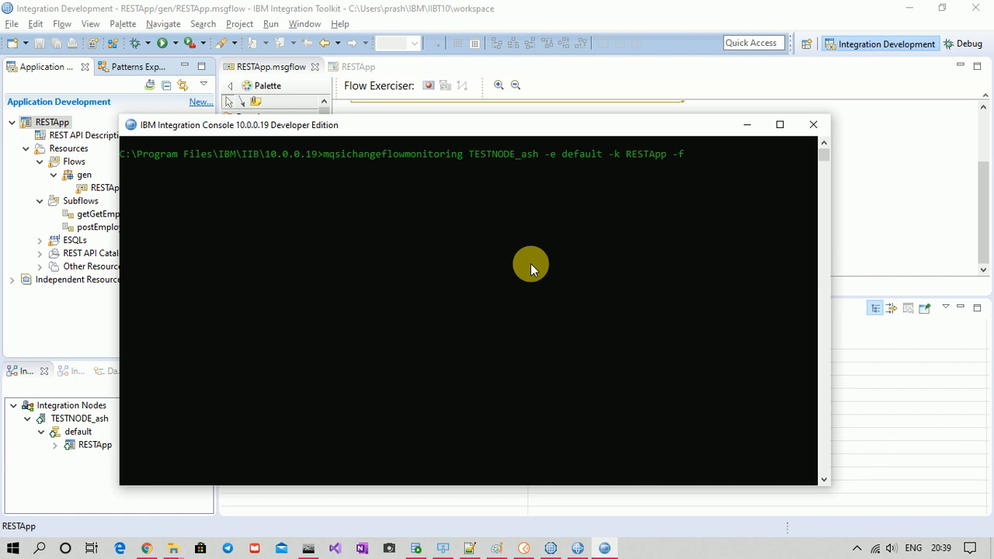
text( gen.RESTApp -c active)
key(Return)
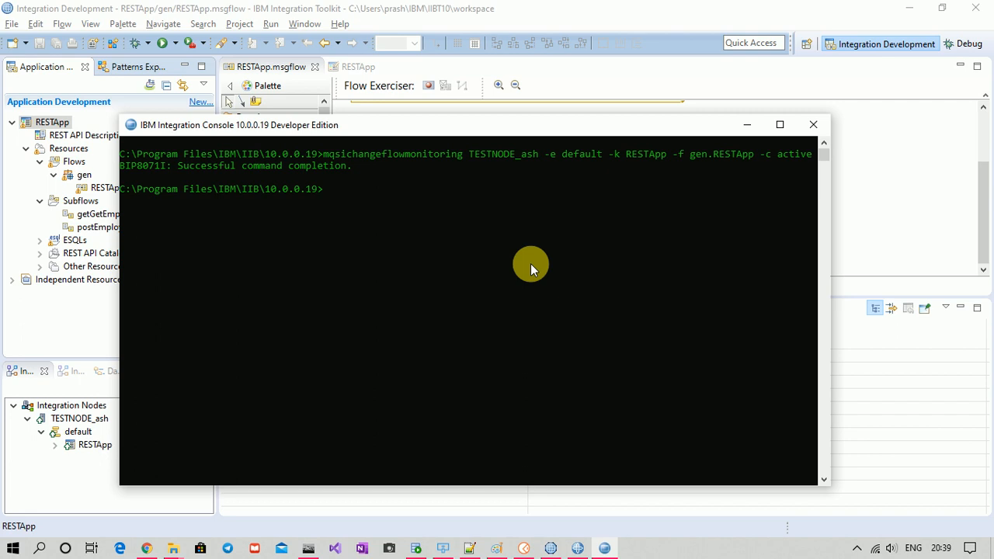
Check the flow's monitoring state by running mqsireportflowmonitoring TESTNODE_ash -e default -k RESTApp -f gen.RESTApp, and put the console away.
key(Up)
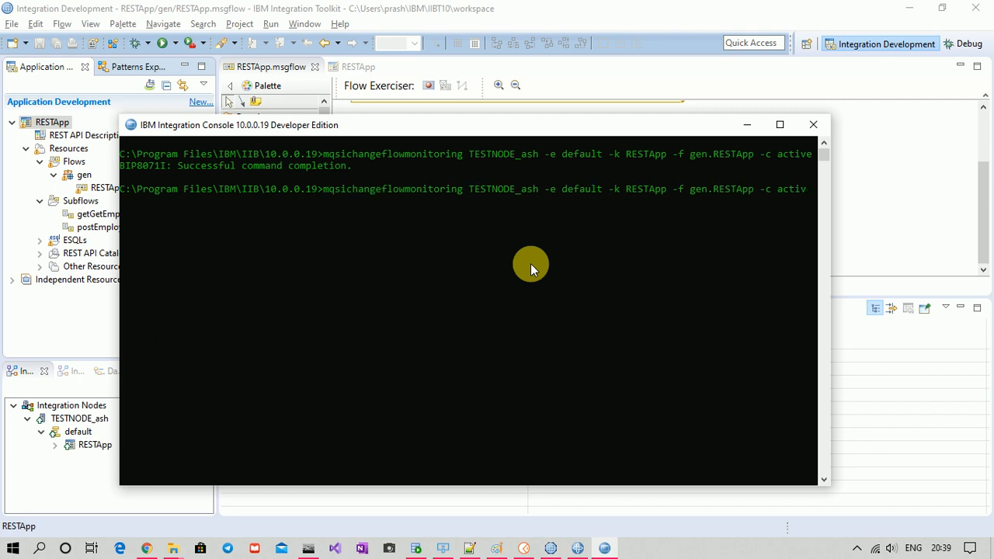
key(BackSpace)
key(BackSpace)
key(BackSpace)
key(BackSpace)
key(BackSpace)
key(BackSpace)
key(BackSpace)
key(BackSpace)
key(BackSpace)
key(Left)
key(Left)
key(Left)
key(Left)
key(Left)
key(Left)
key(Left)
key(Left)
key(Left)
key(Left)
key(Left)
key(Left)
key(Left)
key(Left)
key(Left)
key(Left)
key(Left)
key(Left)
key(Left)
key(Left)
key(Left)
key(Left)
key(Left)
key(Left)
key(Left)
key(Left)
key(Left)
key(Left)
key(Left)
key(Left)
key(Left)
key(Left)
key(Left)
key(Left)
key(Left)
key(Left)
key(Left)
key(Left)
key(Left)
key(BackSpace)
key(BackSpace)
key(BackSpace)
key(BackSpace)
key(BackSpace)
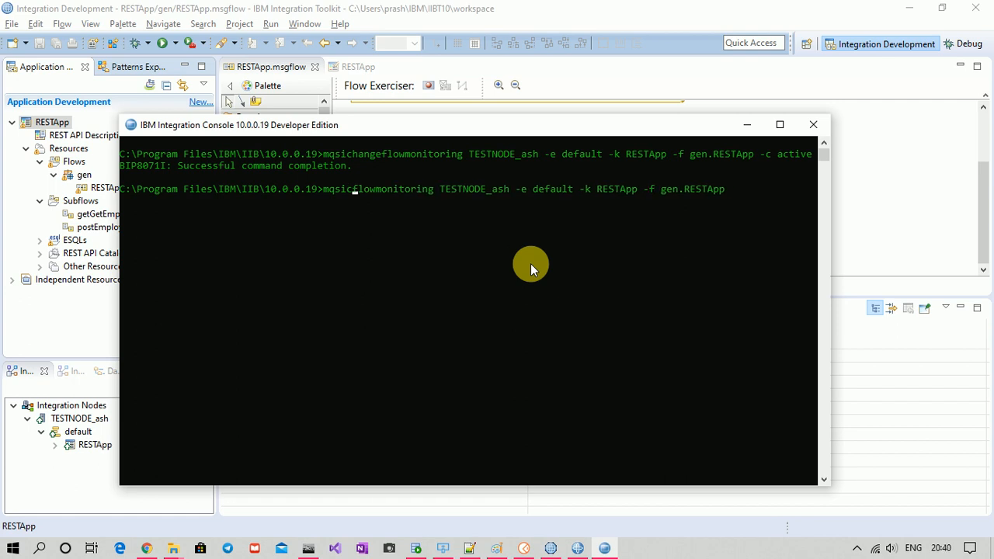
key(BackSpace)
text(repor)
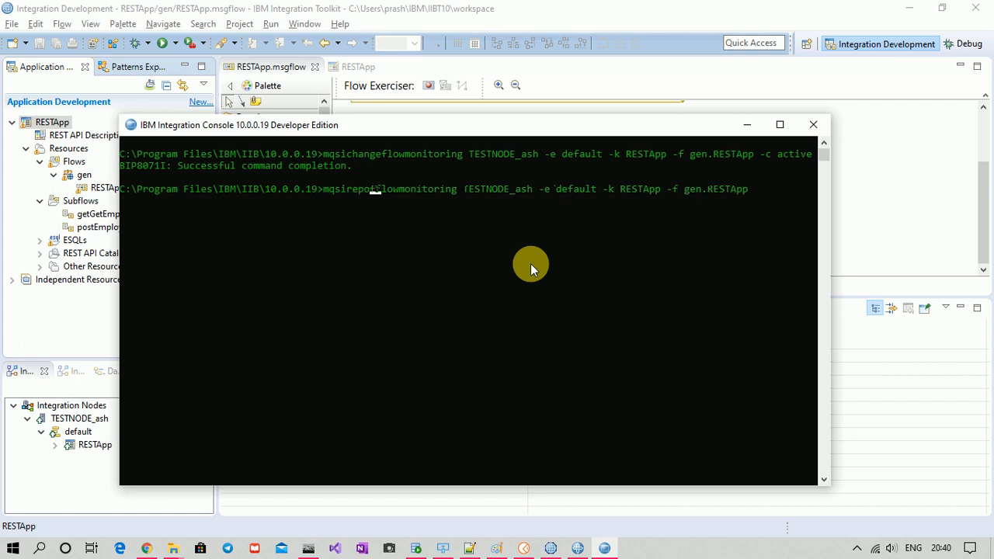
text(t)
key(Return)
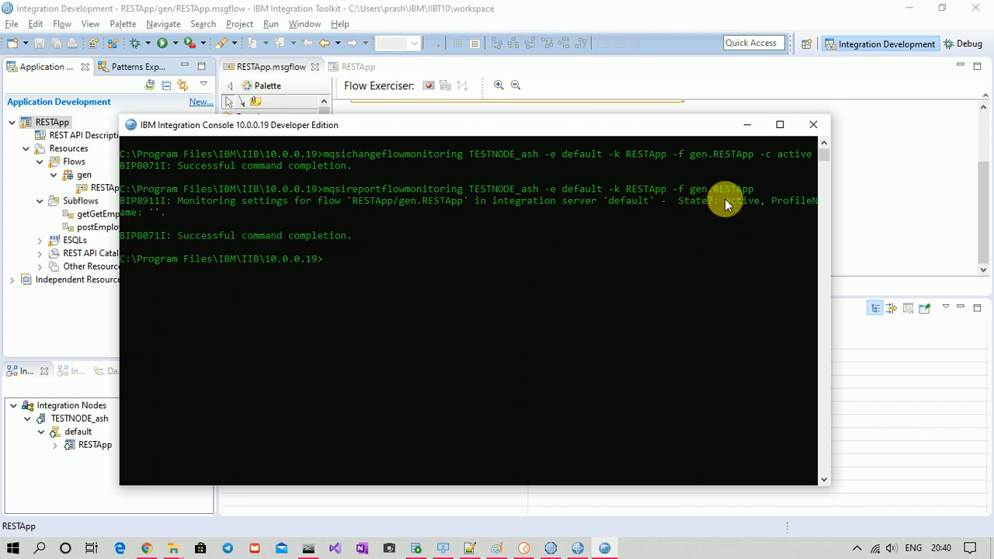
click(746, 125)
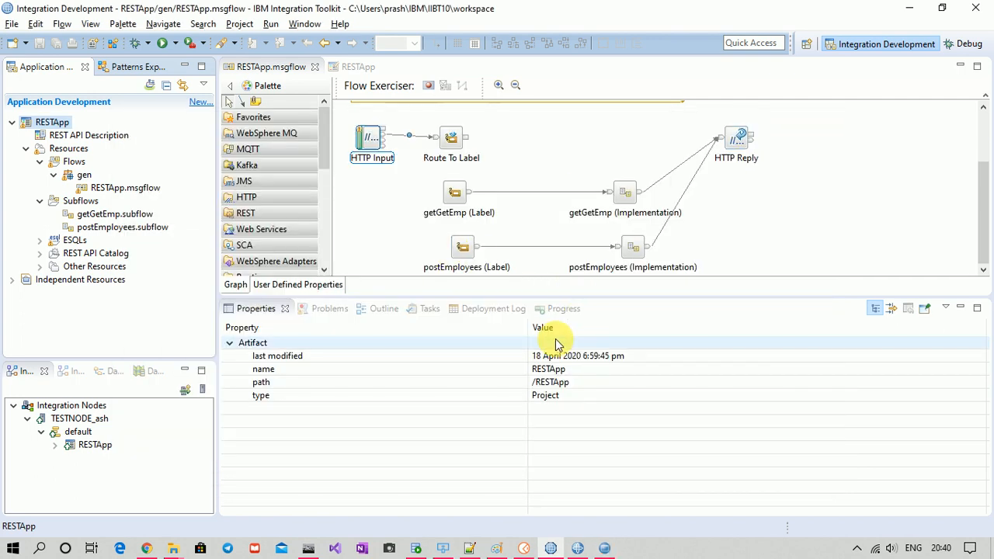
click(522, 548)
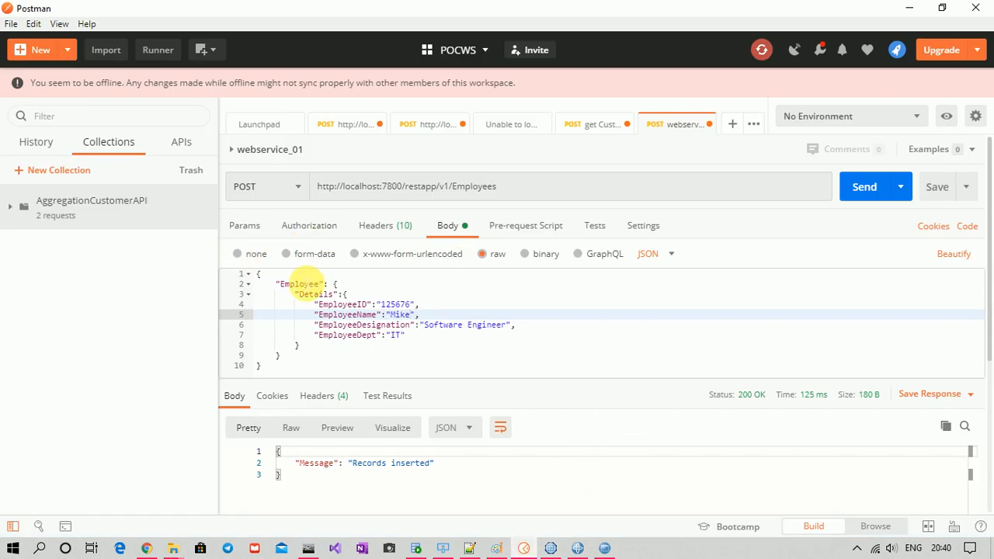
click(282, 286)
drag(311, 352, 303, 366)
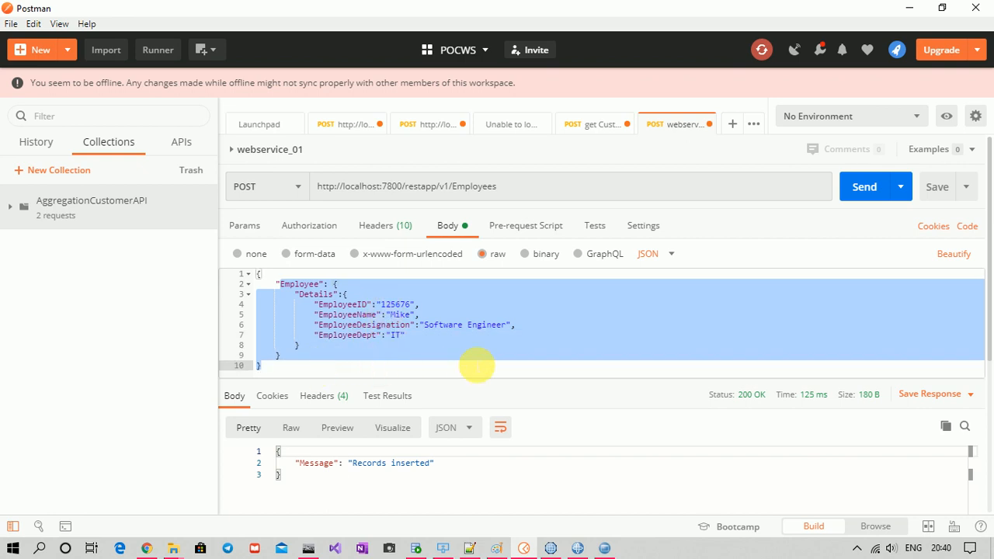
click(862, 194)
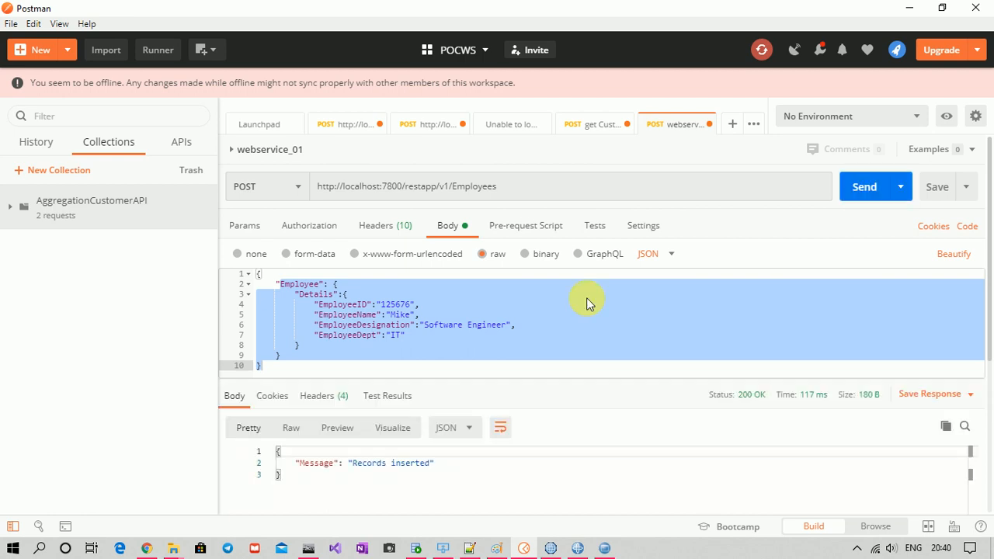
click(419, 347)
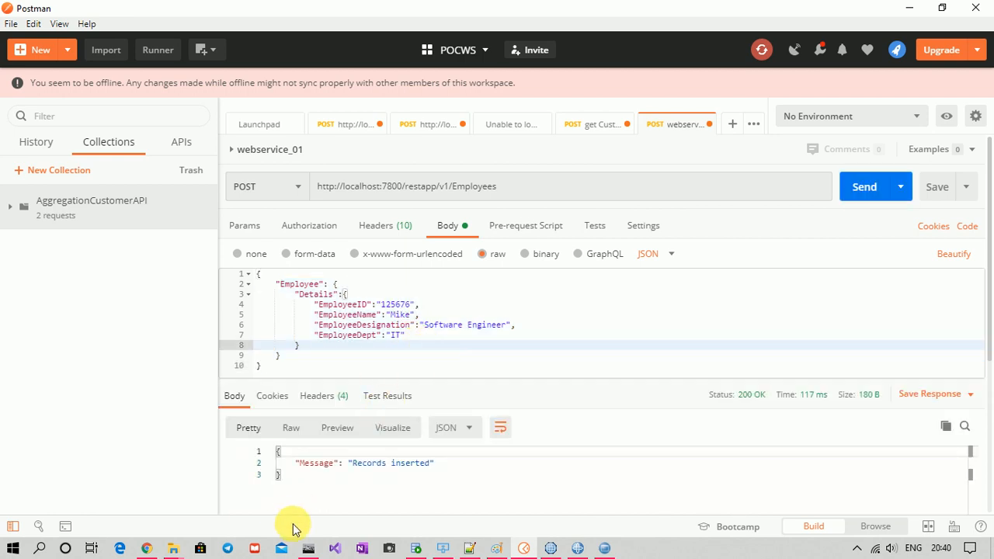
Switch to RFHUtil, browse queue EVENT_SUB.Q on QM2 and display the message data.
click(308, 548)
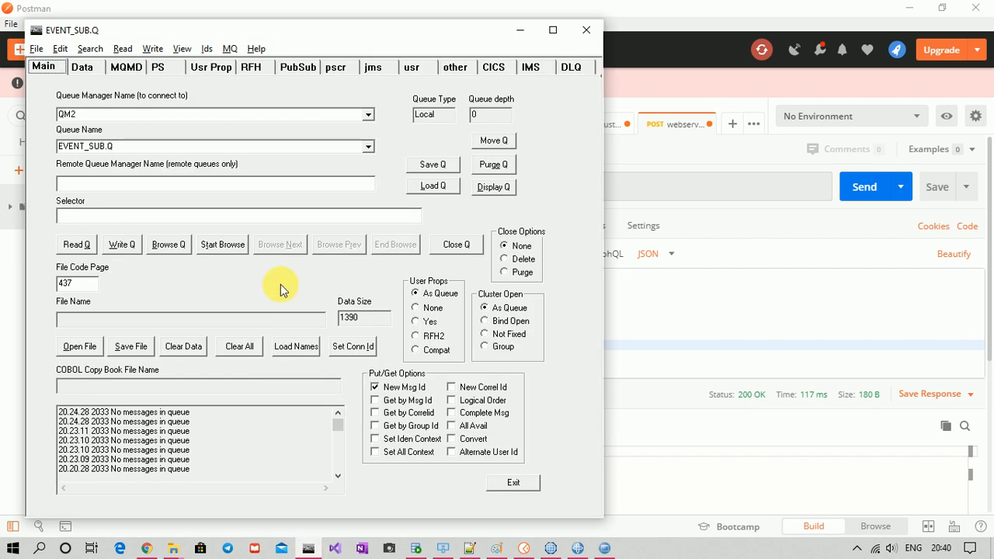
double_click(124, 148)
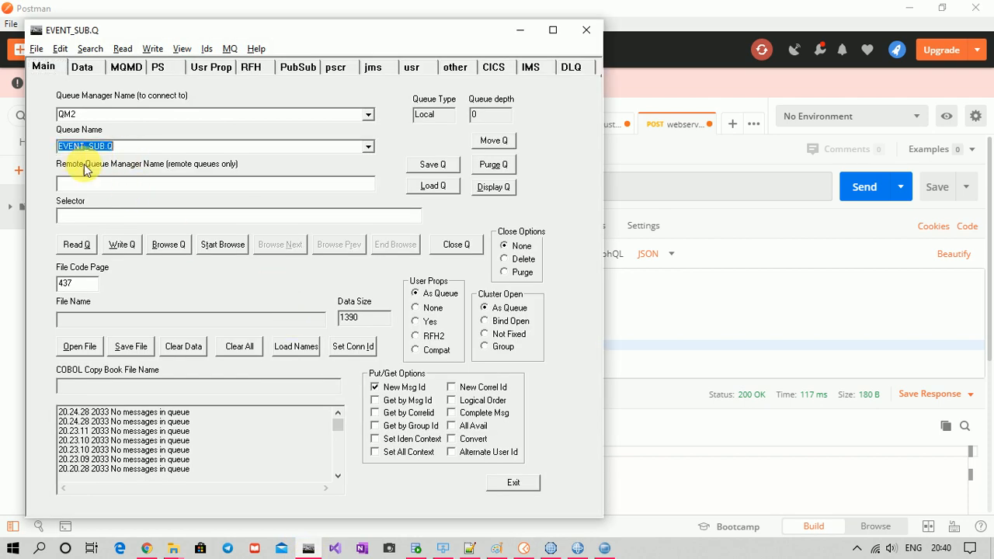
click(170, 247)
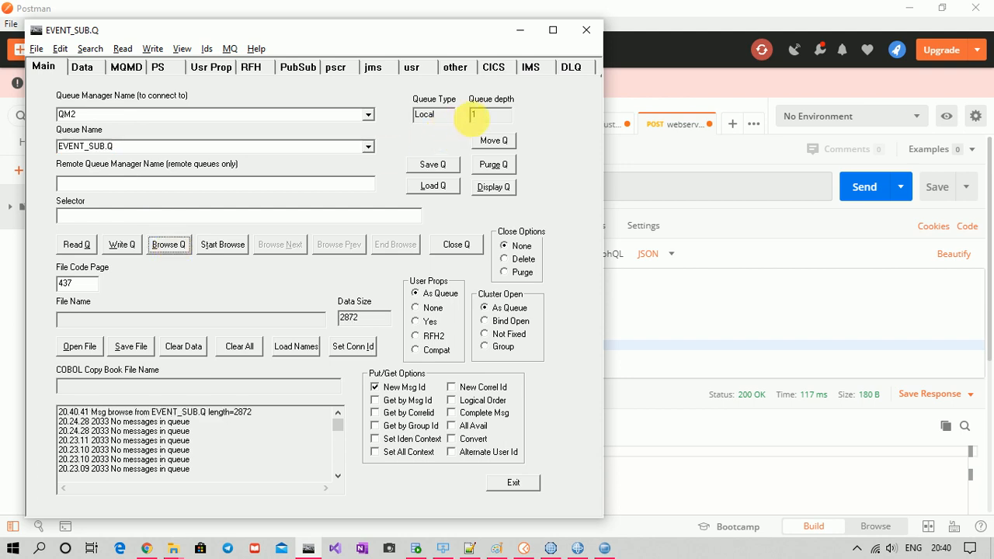
click(83, 68)
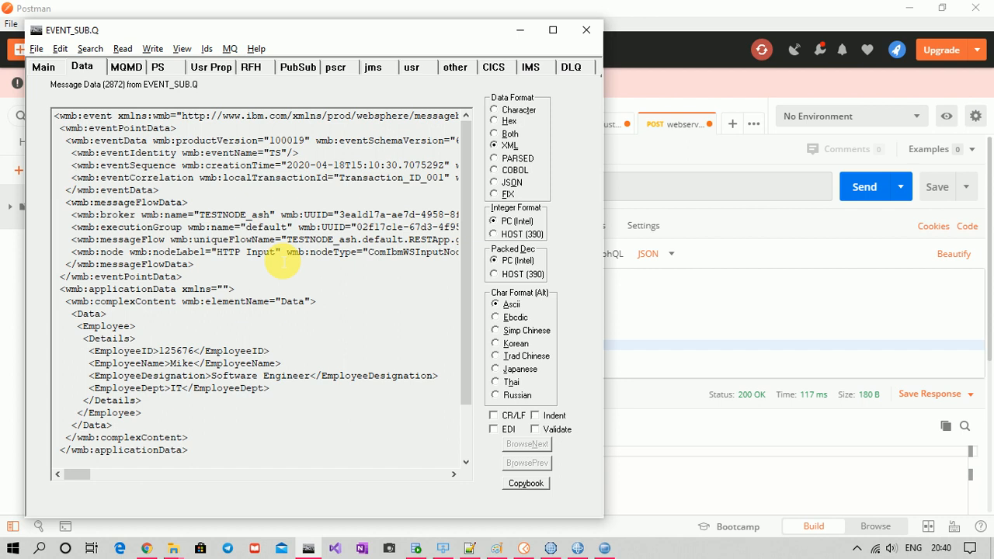
Copy the whole event message into a new Notepad++ document and set its language to XML.
key(ctrl+a)
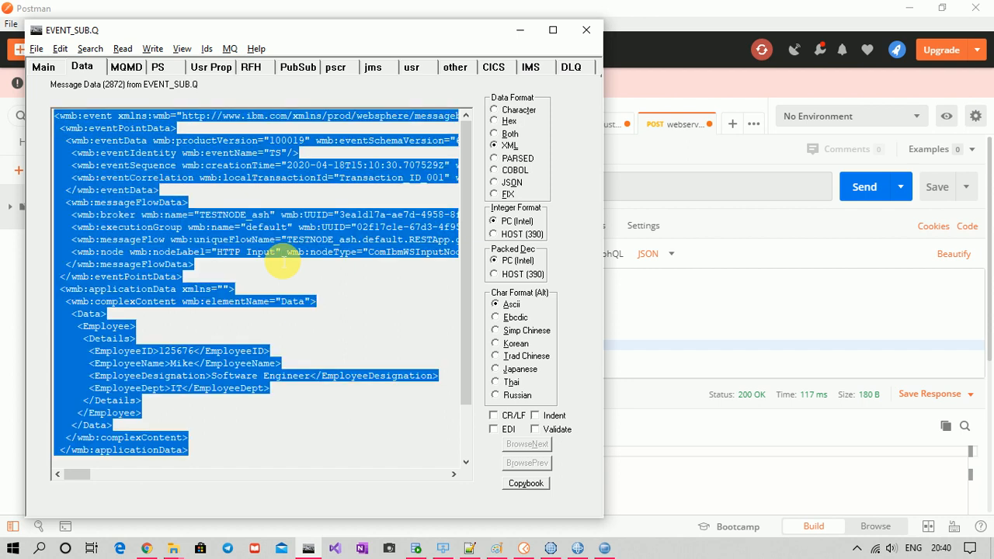
click(469, 546)
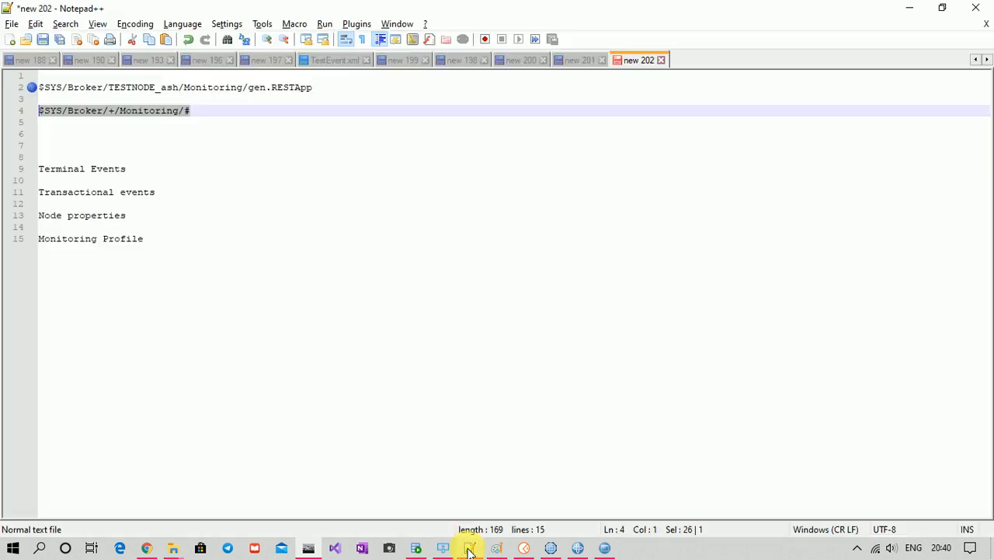
click(9, 39)
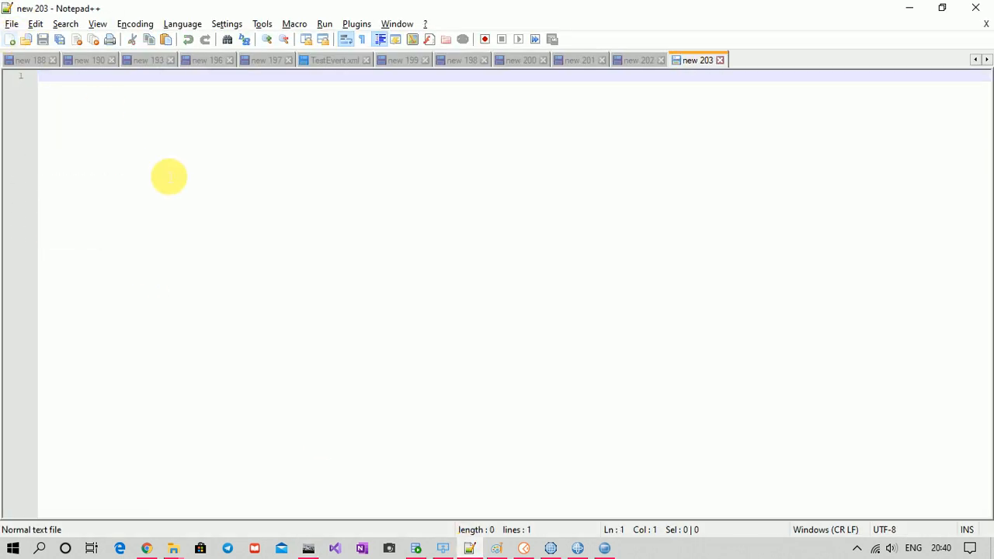
key(ctrl+v)
click(180, 24)
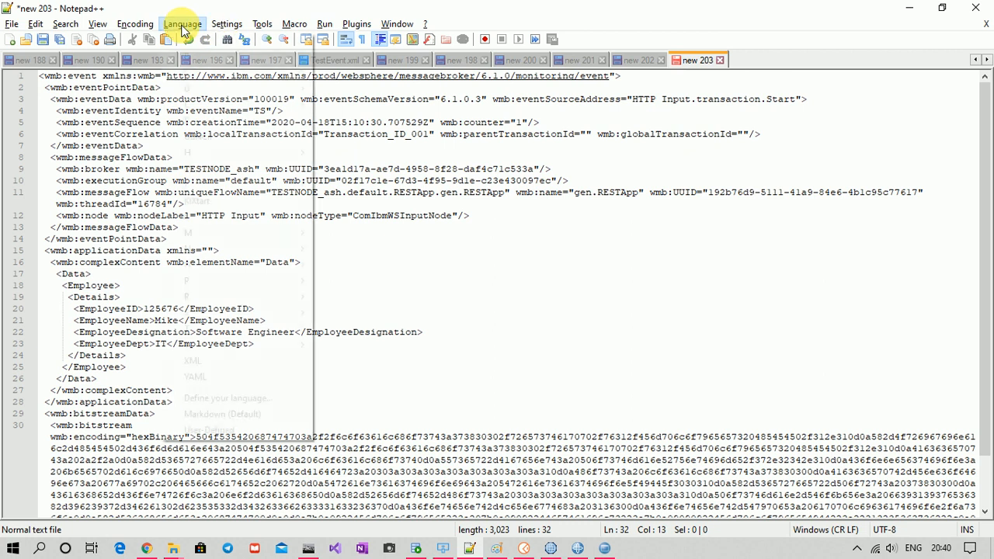
click(216, 361)
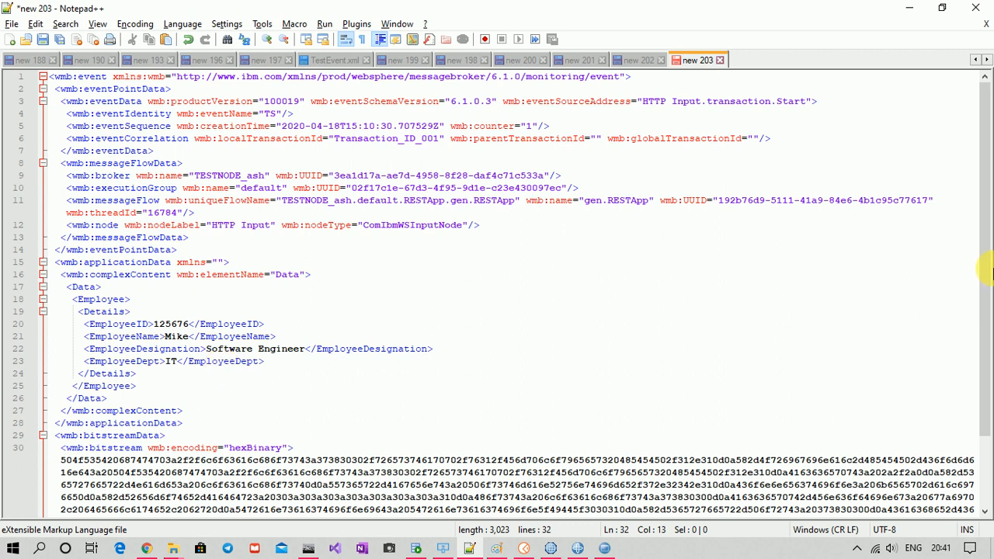
drag(985, 247, 983, 225)
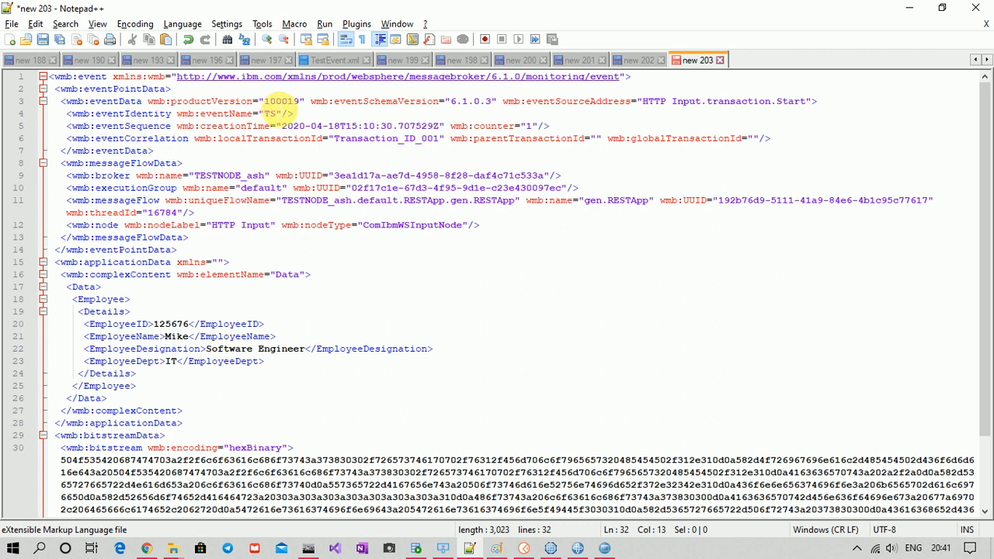
Switch to IBM Integration Toolkit and open the HTTP Input node's Transaction start monitoring event for editing.
click(550, 548)
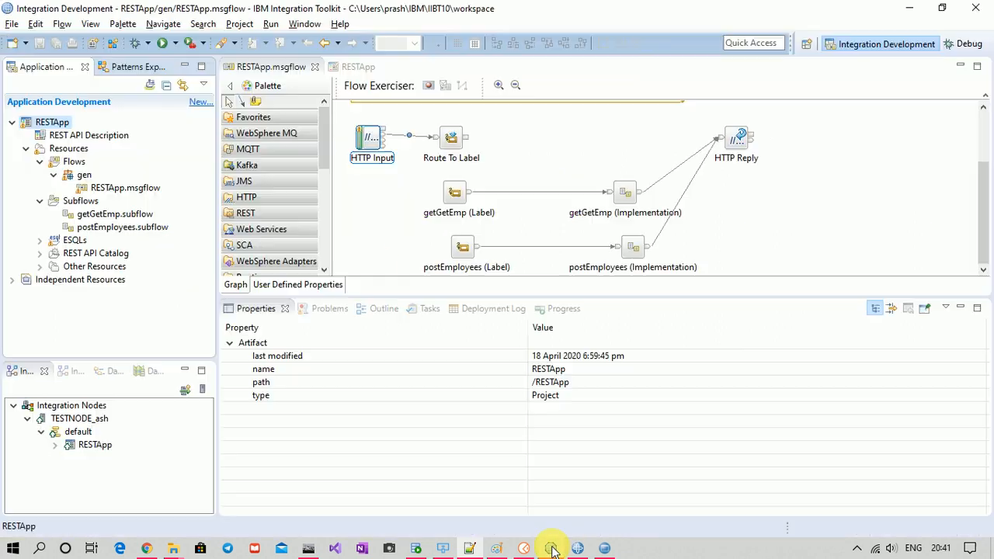
click(373, 139)
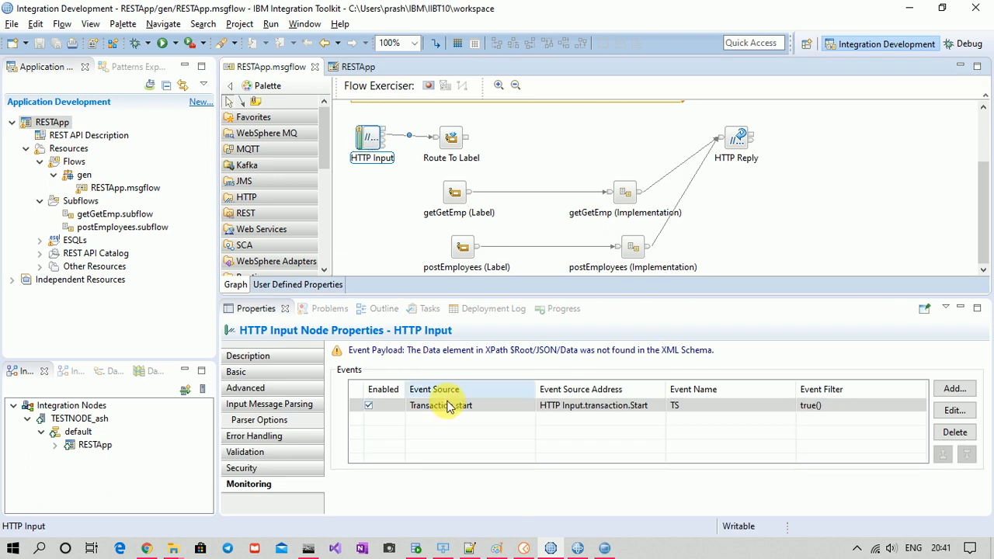
click(949, 413)
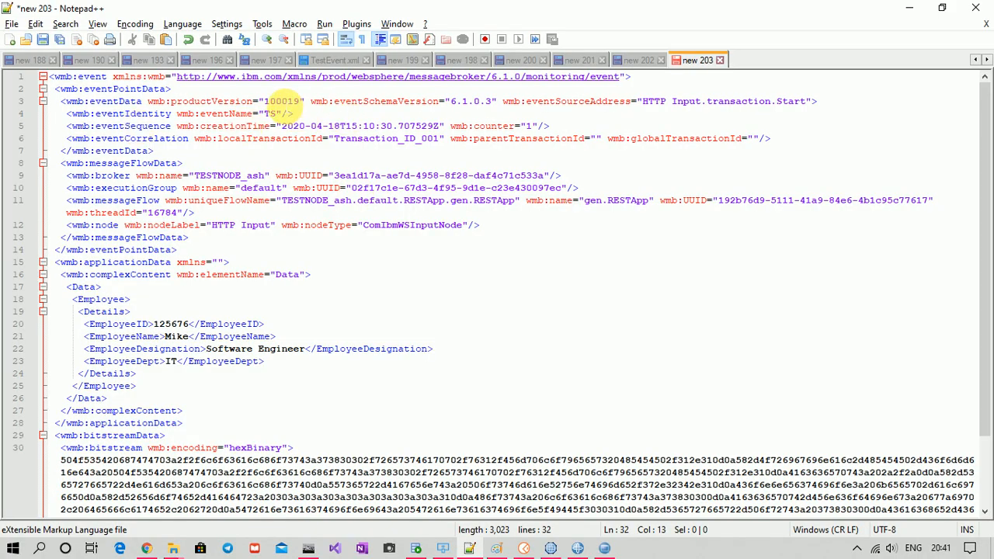
Compare the product version, event source address and event name in the Notepad++ event message with the Transaction start event's basic settings.
double_click(281, 101)
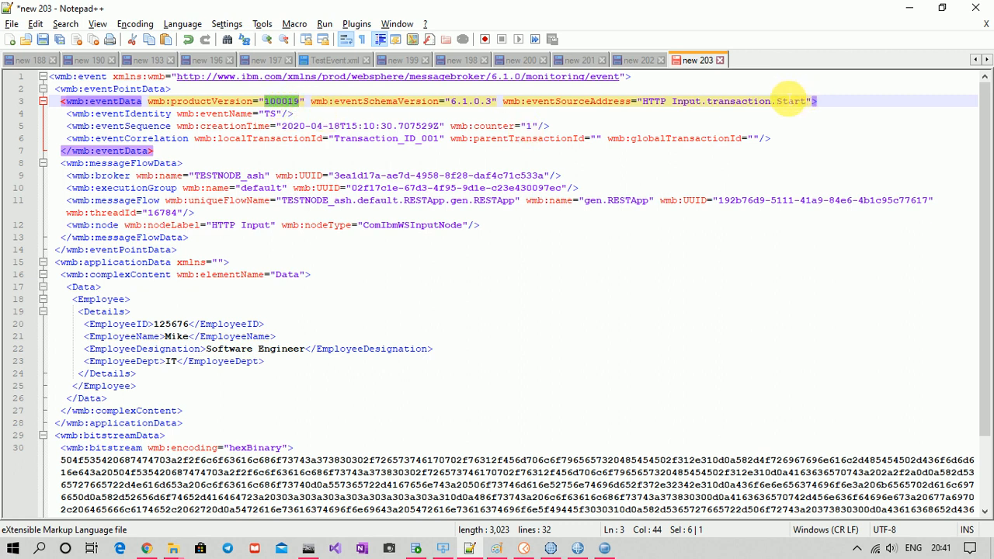
double_click(598, 102)
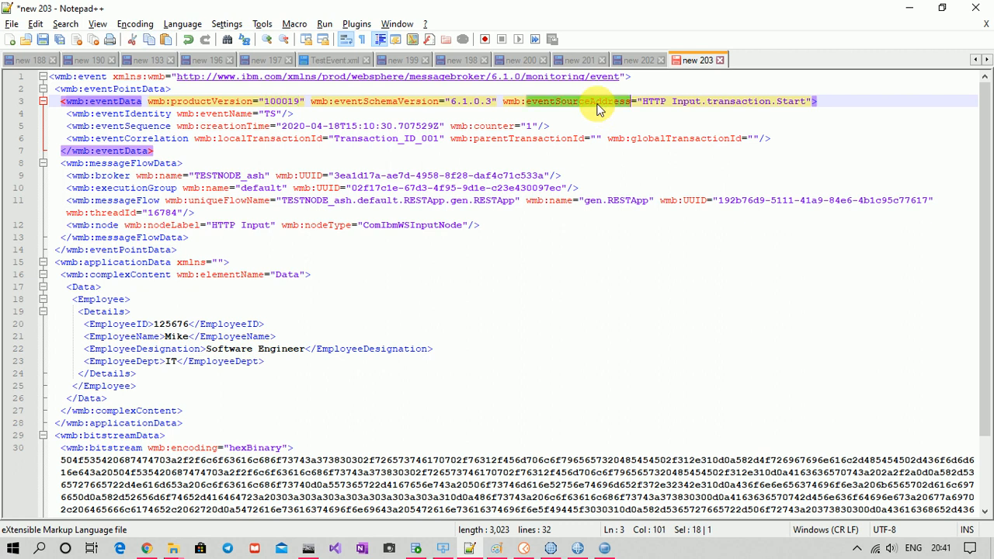
key(alt+Tab)
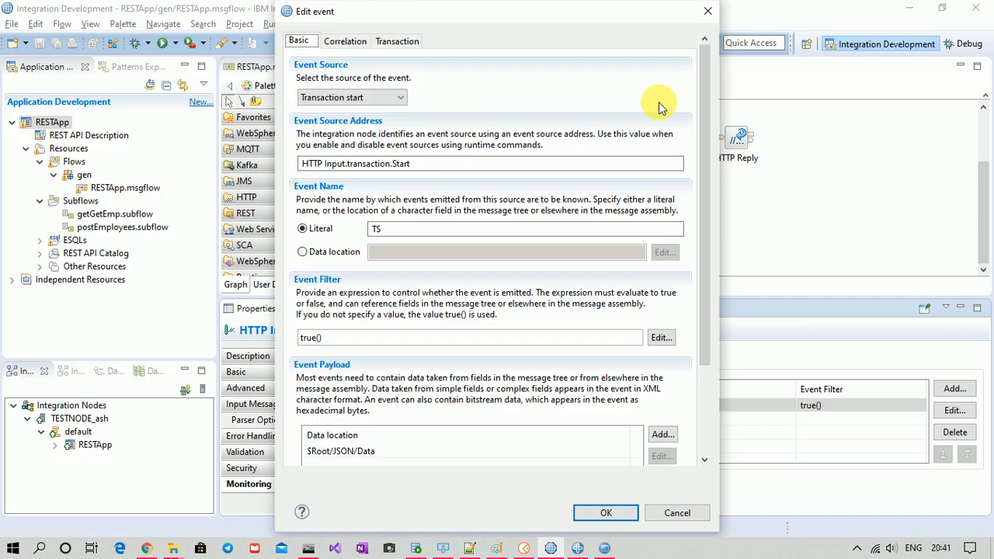
drag(417, 163, 250, 171)
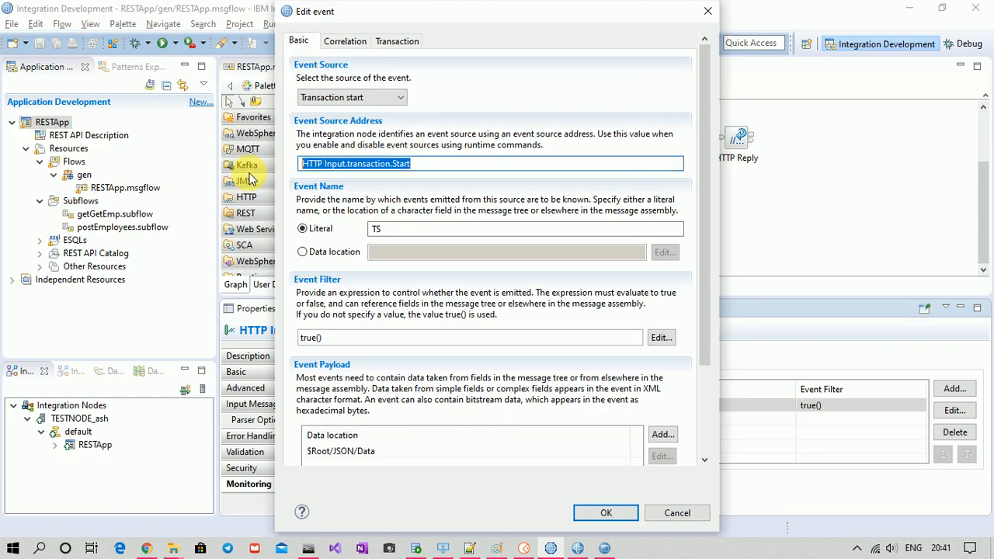
key(alt+Tab)
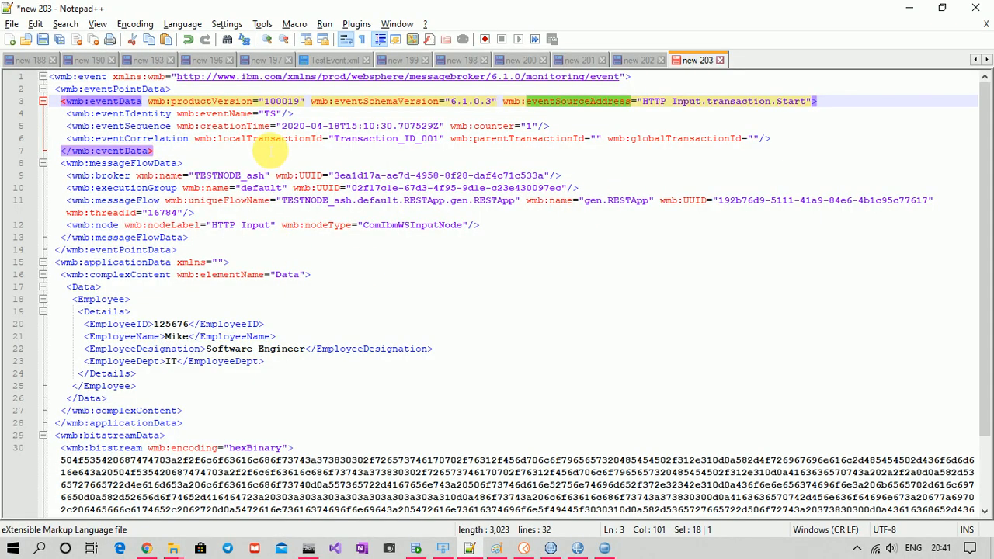
double_click(271, 115)
key(alt+Tab)
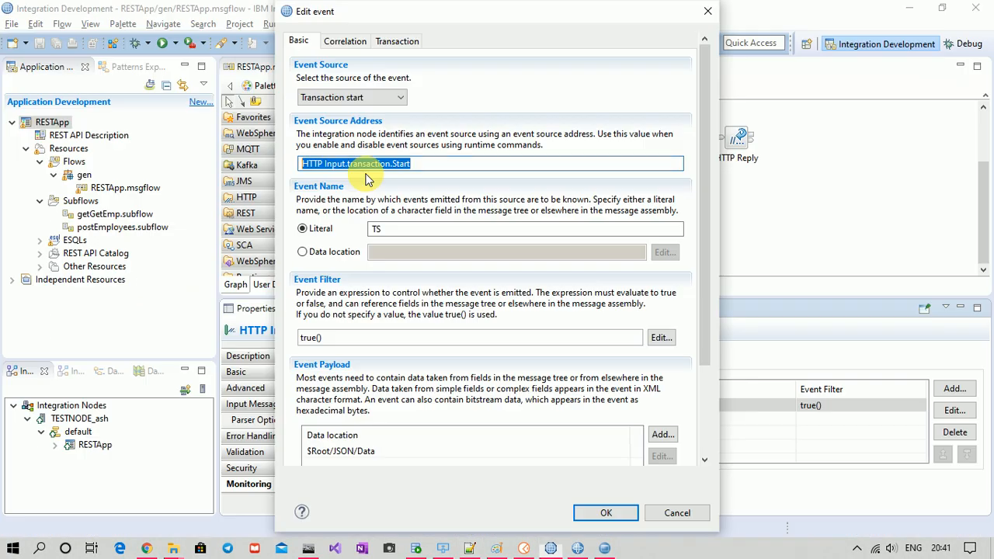
key(alt+Tab)
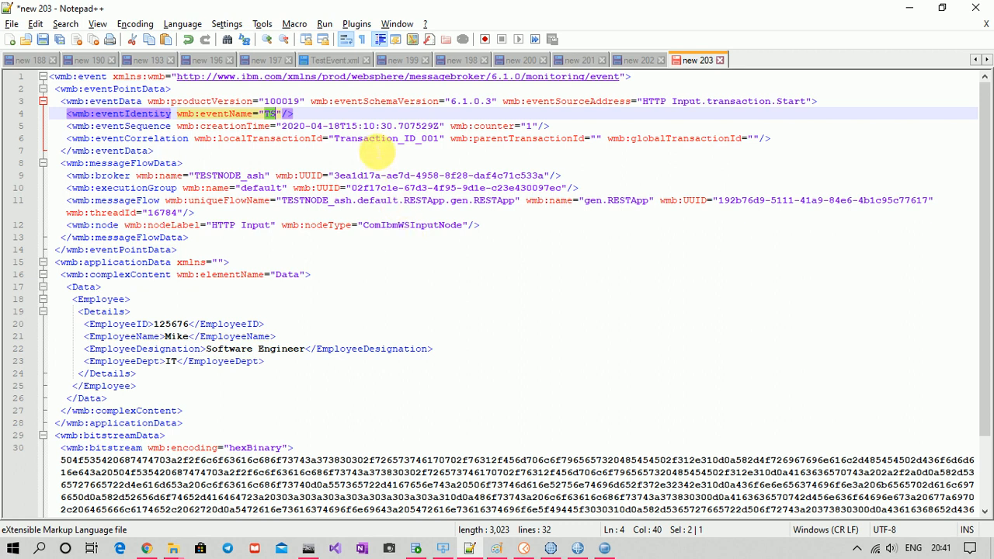
Compare the event message's local transaction ID with the TransactionID header in Postman and the event's local transaction correlator location.
double_click(365, 139)
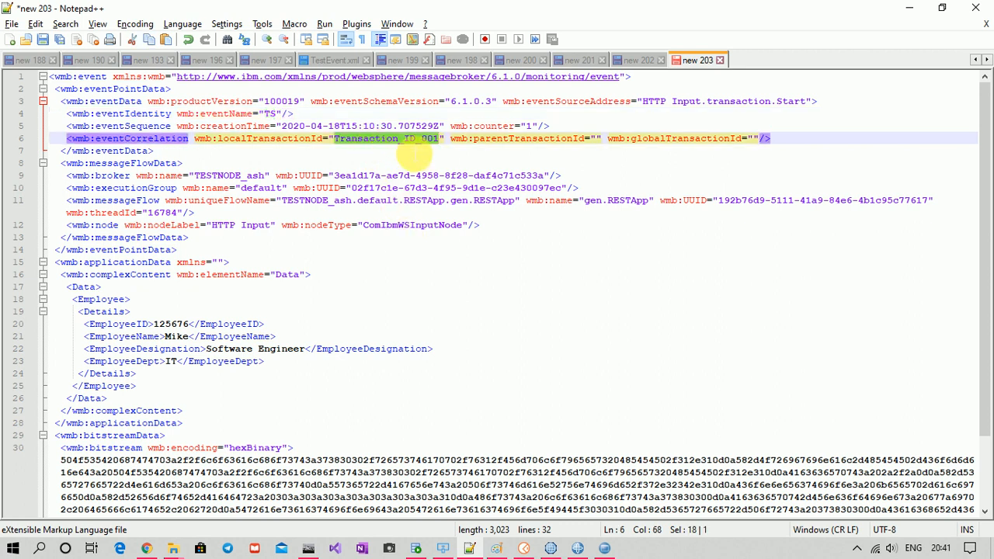
key(alt+Tab)
key(alt+Tab)
key(alt+Tab)
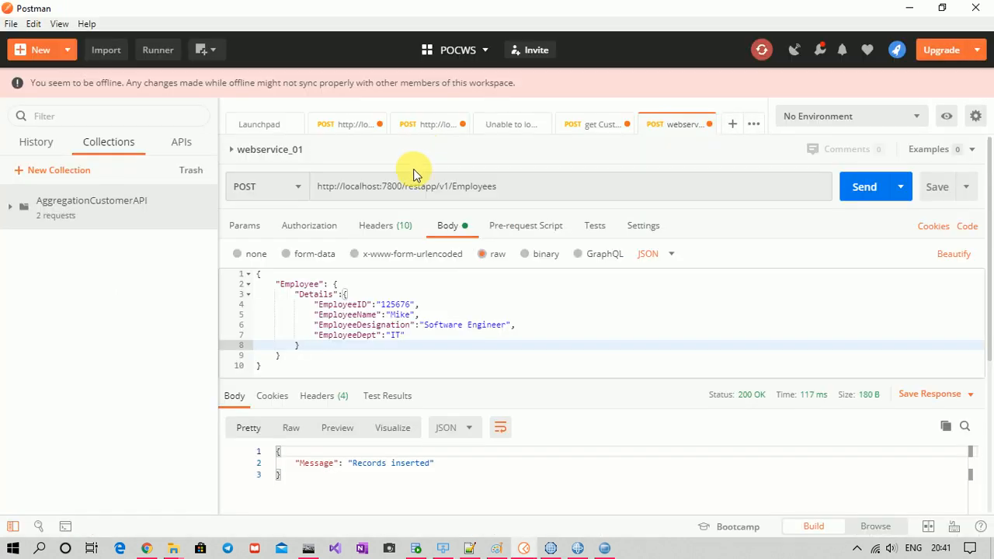
click(384, 227)
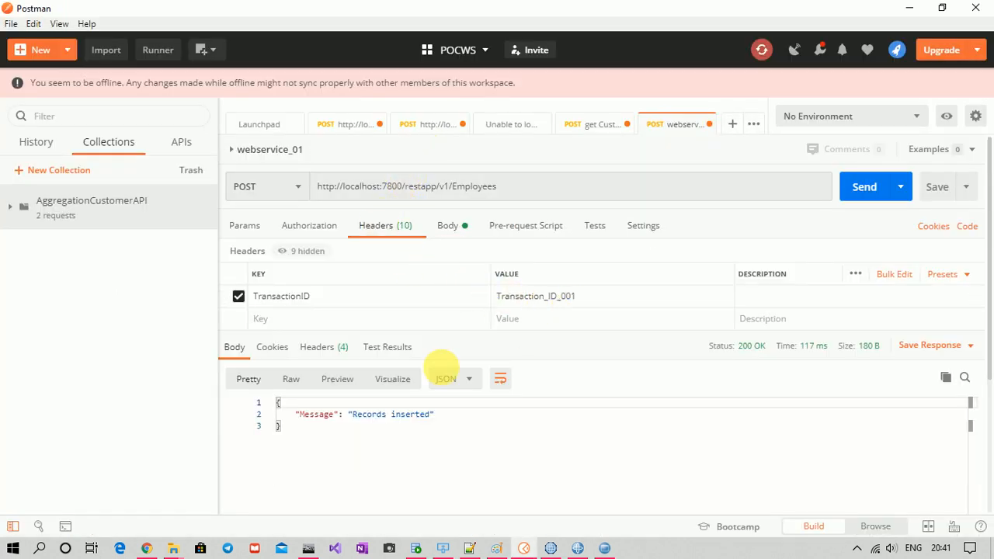
key(alt+Tab)
key(alt+Tab)
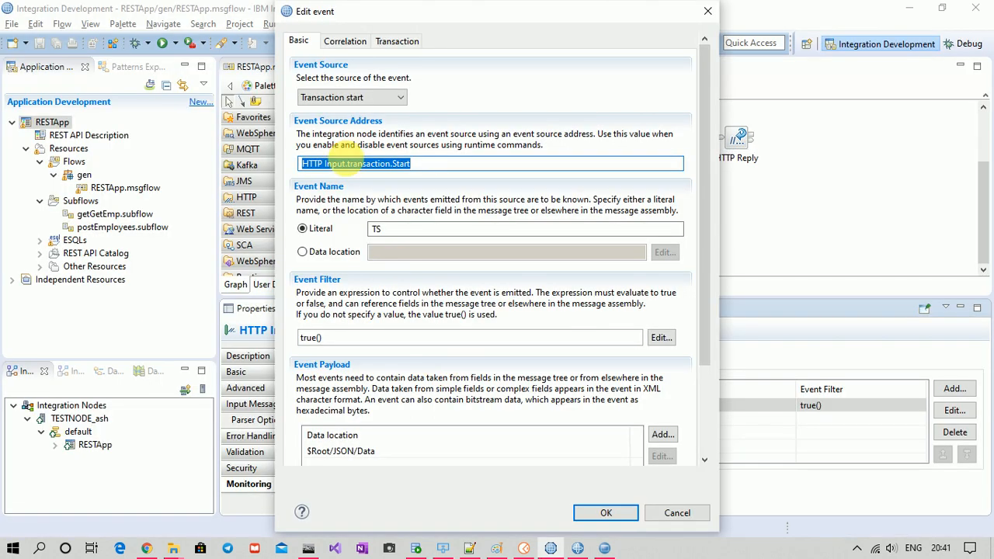
click(344, 46)
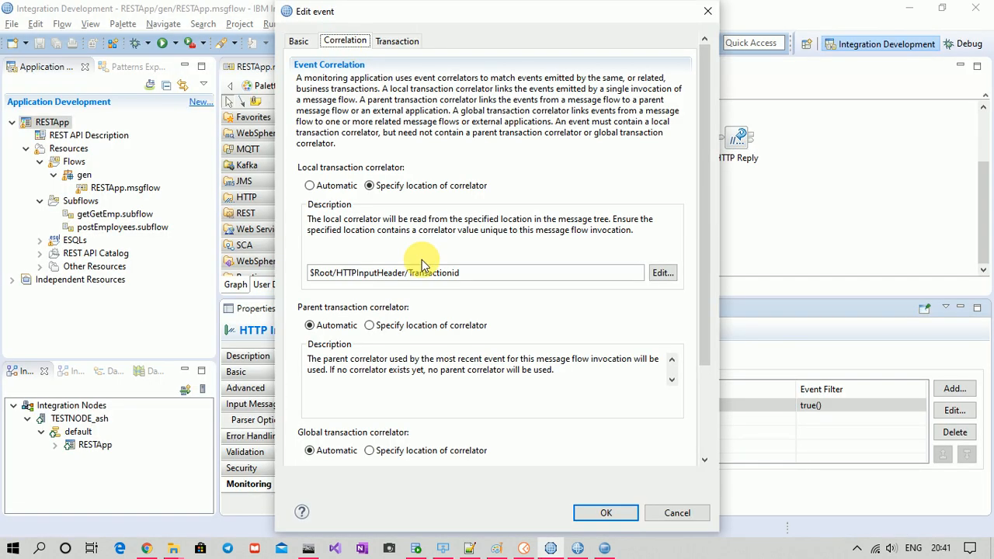
click(298, 40)
Examine the event message's broker and execution group names, and compare its Data payload with the event payload location and Postman request body.
key(alt+Tab)
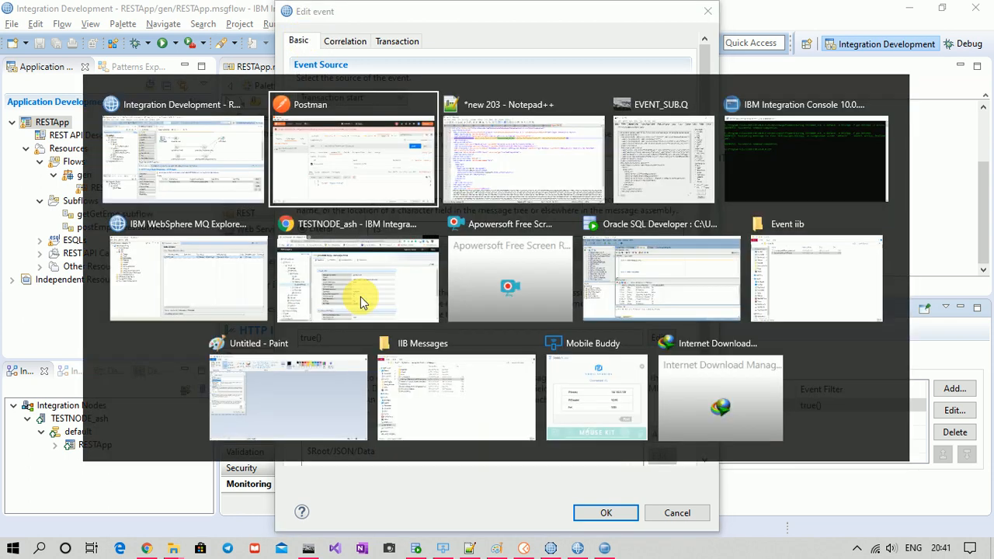
key(alt+Tab)
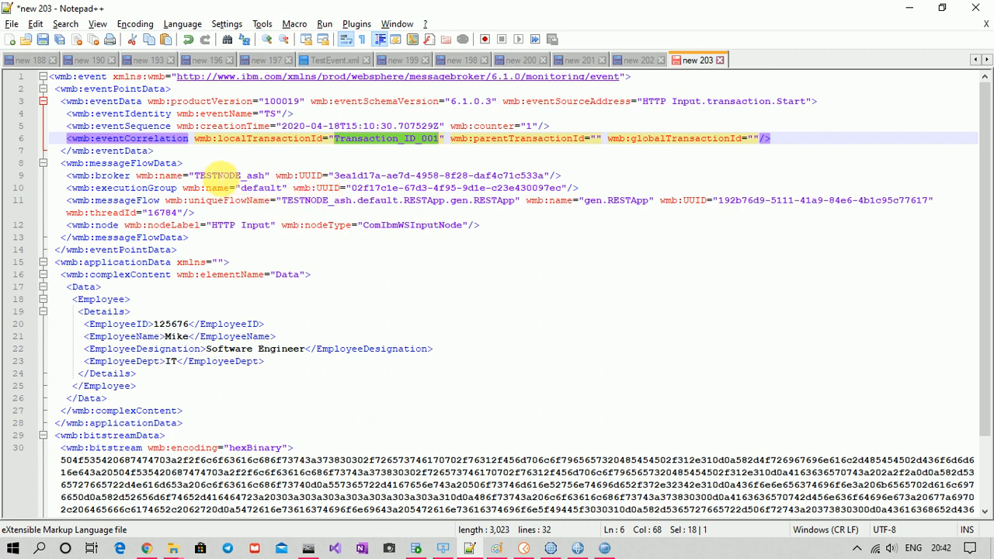
double_click(221, 176)
double_click(259, 188)
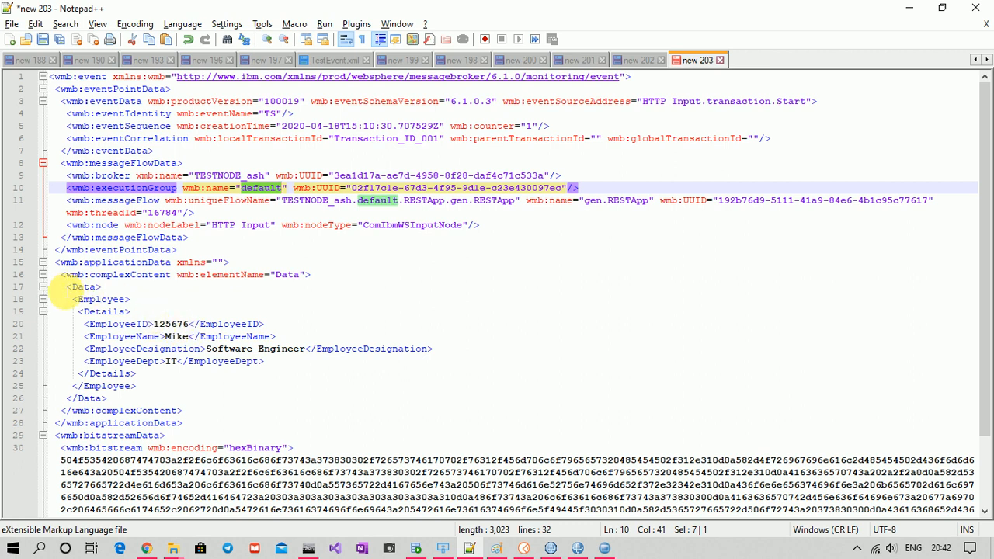
drag(62, 289, 103, 398)
key(alt+Tab)
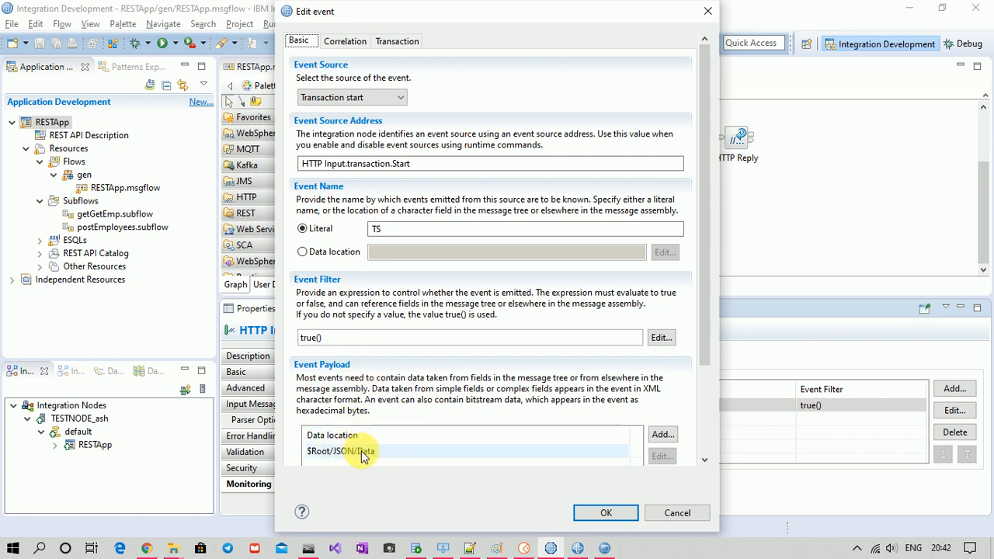
click(523, 548)
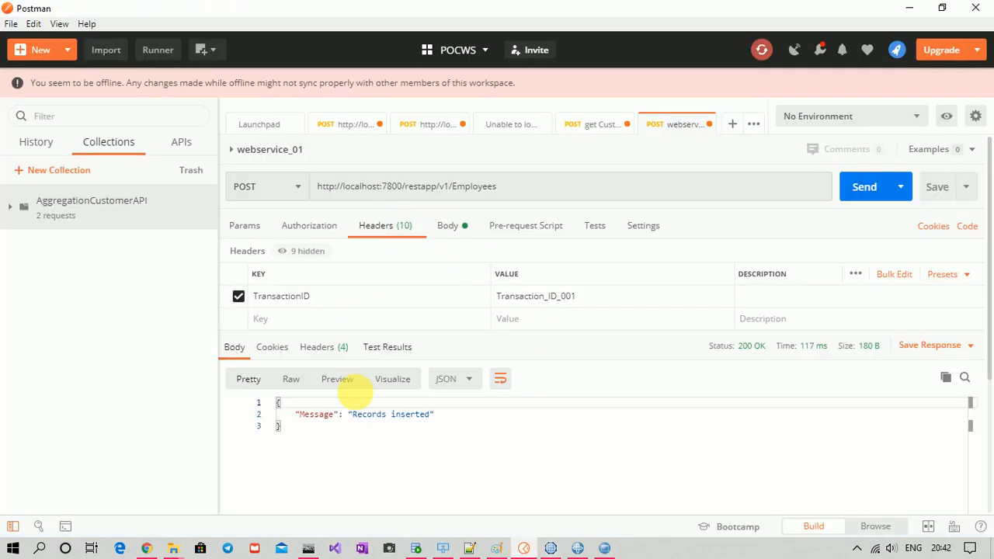
click(447, 225)
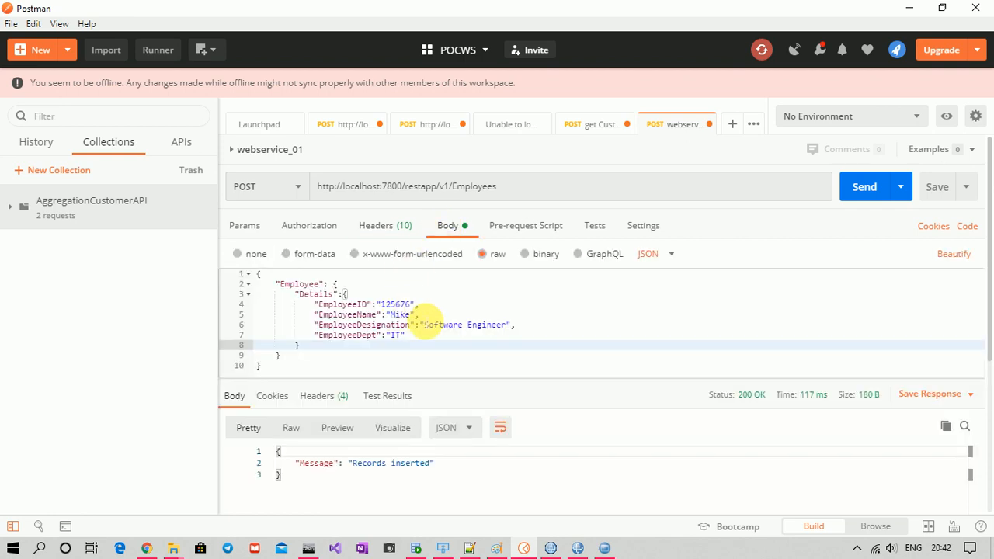
key(alt+Tab)
key(alt+Tab)
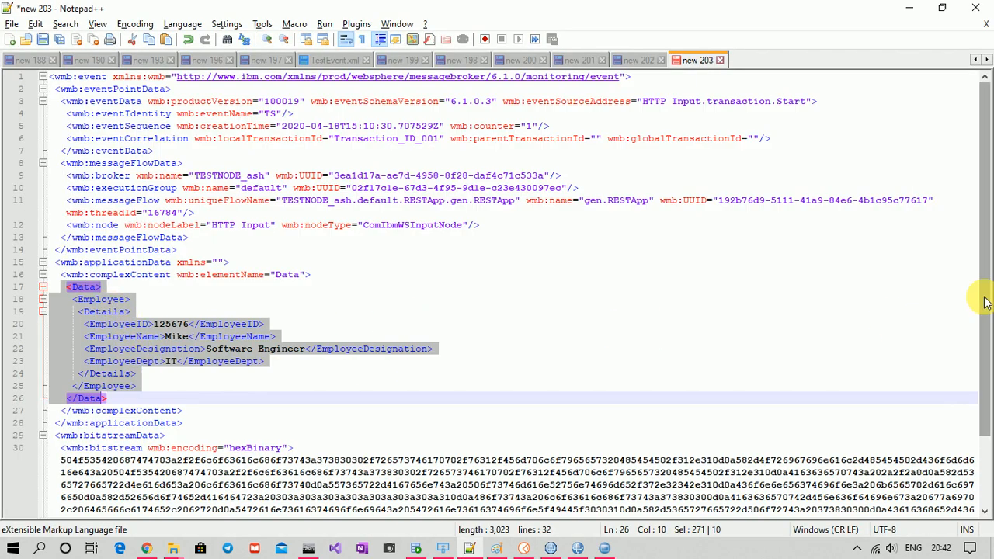
Copy the hexBinary bitstream value from the event message and check the bitstream settings in the event payload.
drag(986, 302, 986, 374)
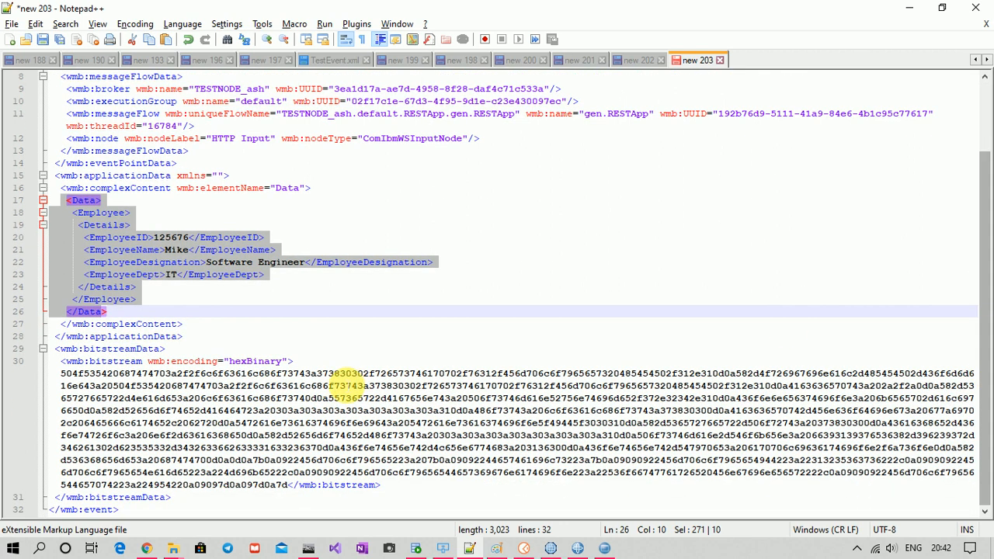
drag(63, 379, 287, 485)
key(ctrl+c)
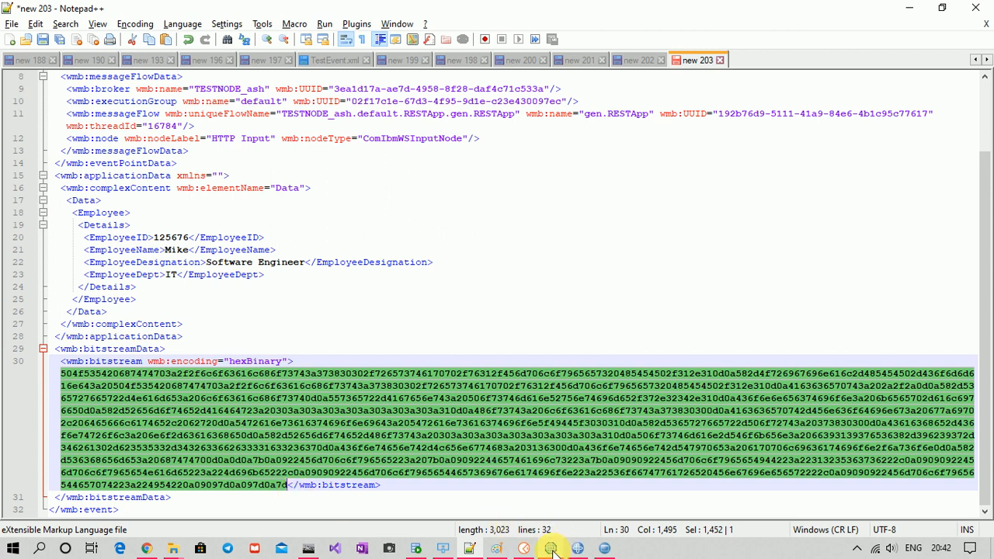
mouse_move(551, 550)
click(487, 505)
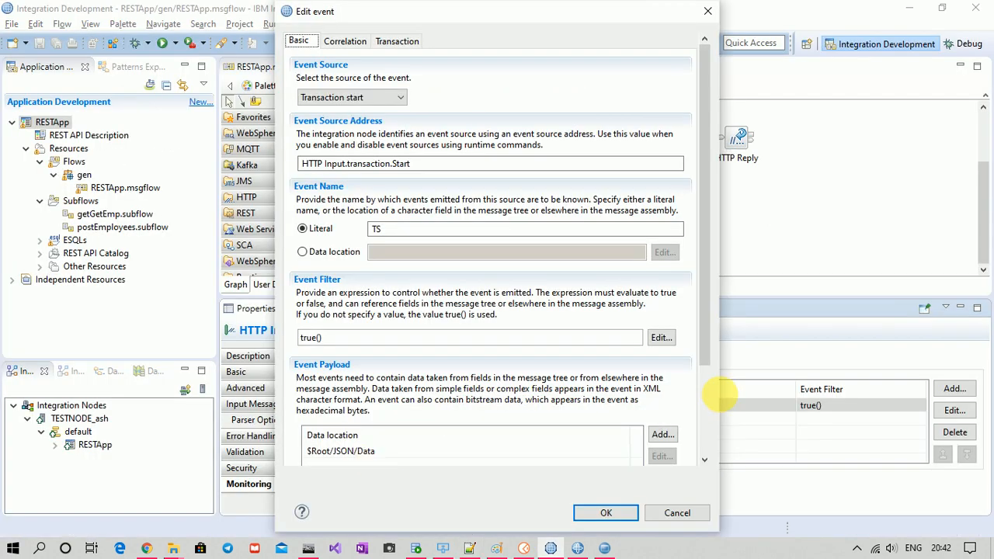
drag(707, 331, 717, 451)
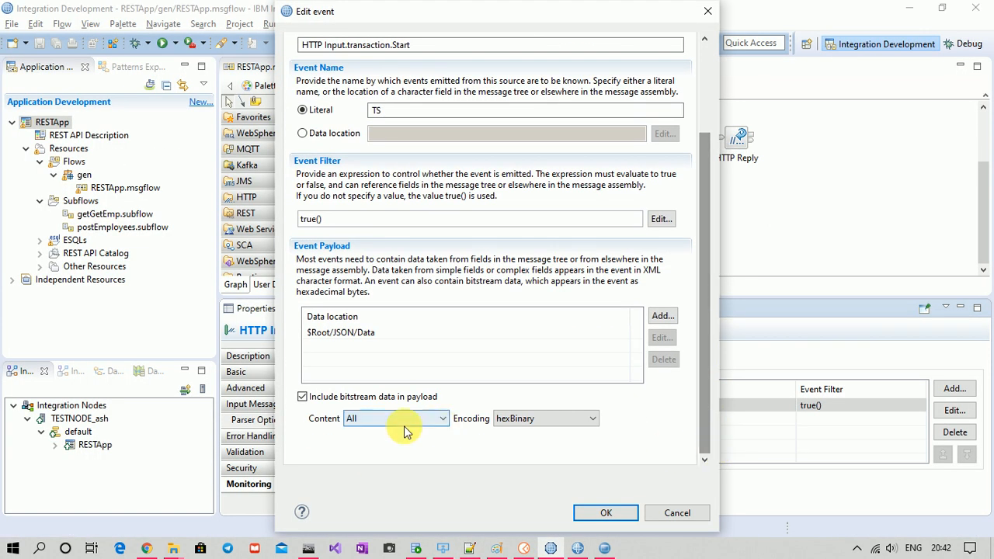
key(alt+Tab)
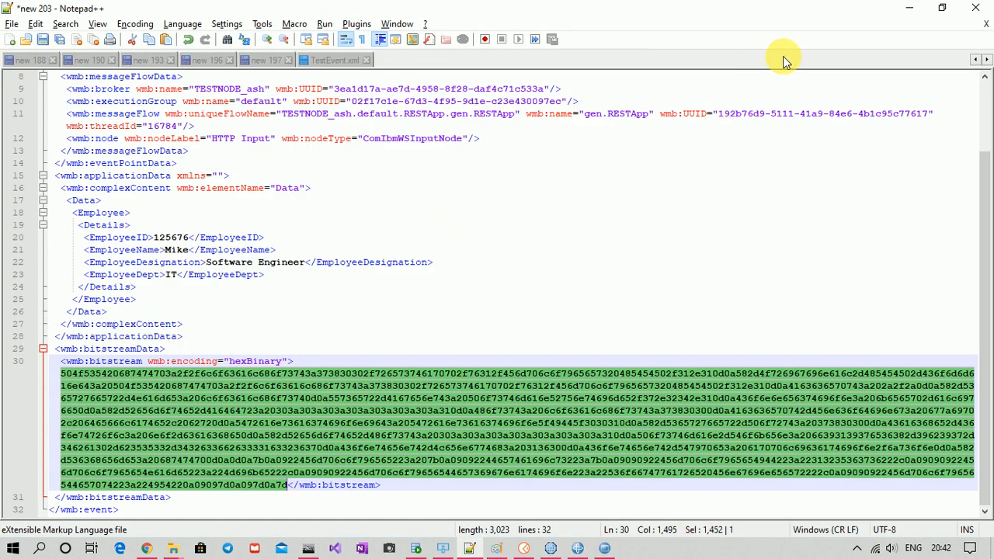
Paste the bitstream into a new Notepad++ document, convert it from hex to ASCII, and examine the decoded Employee JSON.
double_click(782, 60)
key(ctrl+v)
key(ctrl+a)
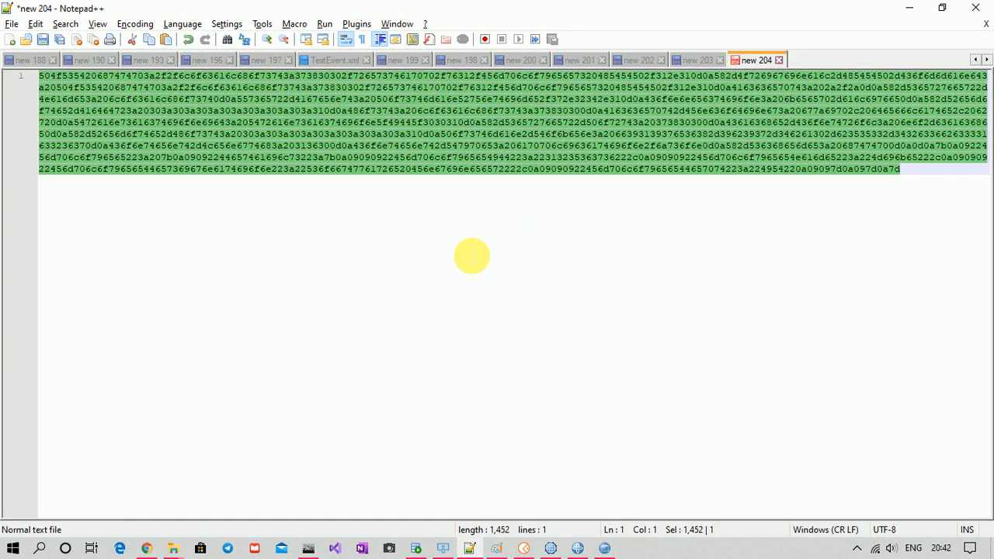
click(380, 44)
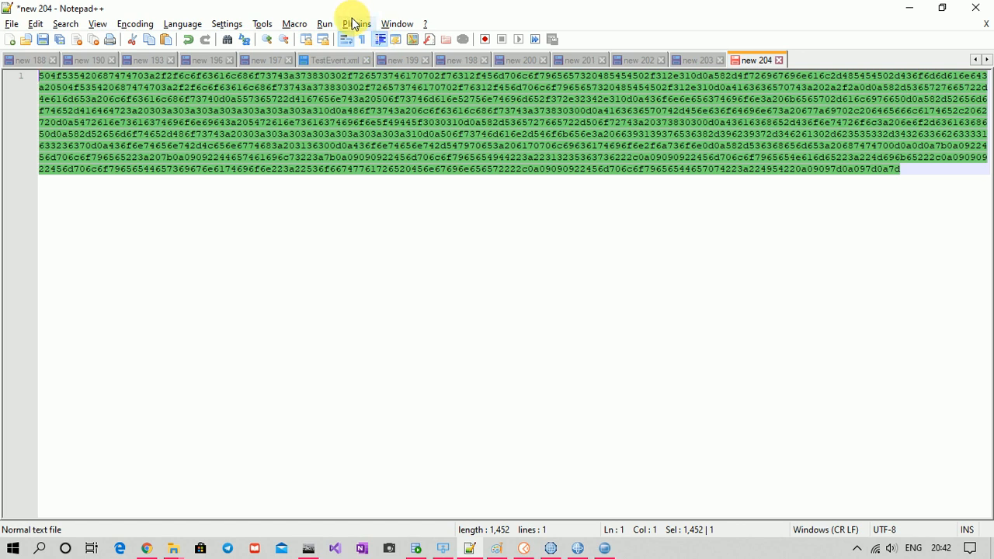
click(354, 23)
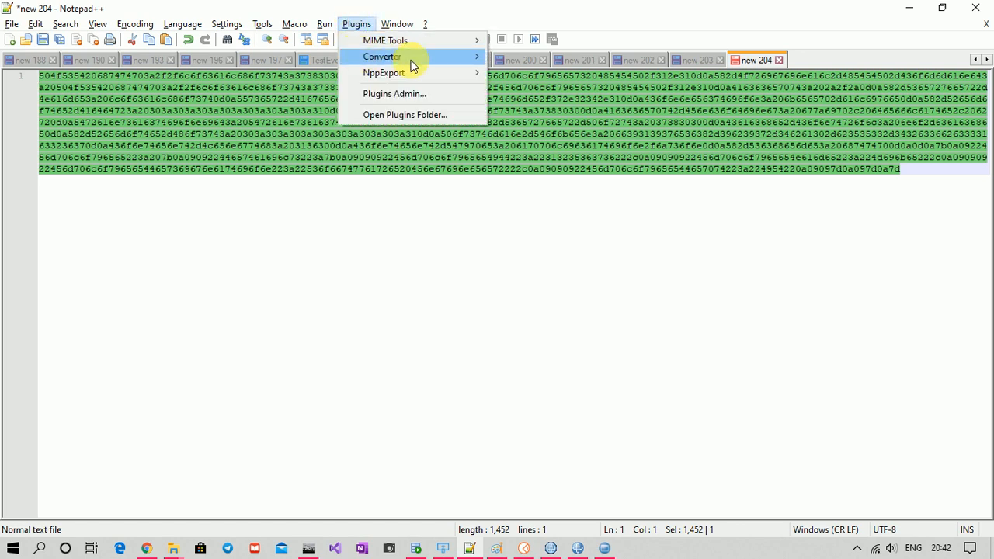
mouse_move(456, 62)
click(530, 73)
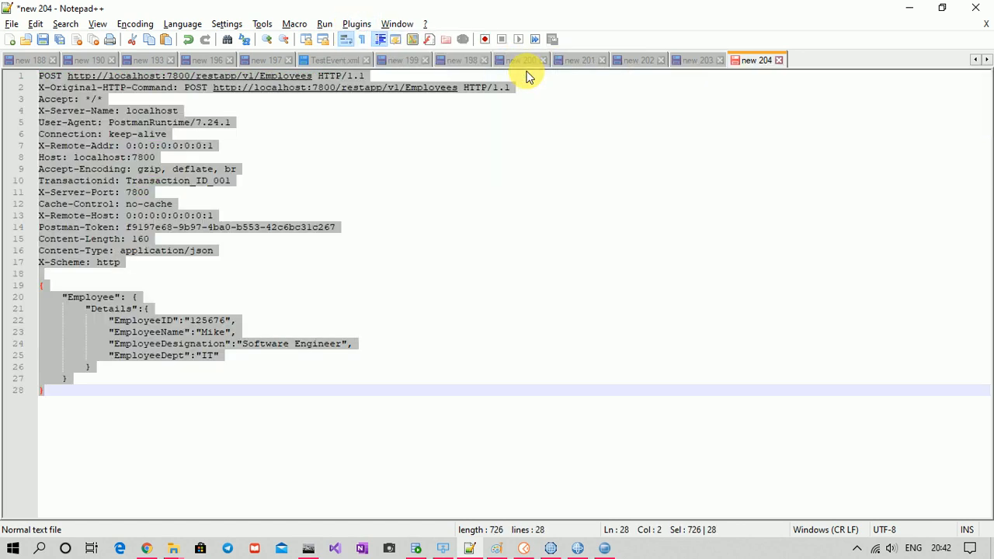
double_click(200, 322)
click(227, 335)
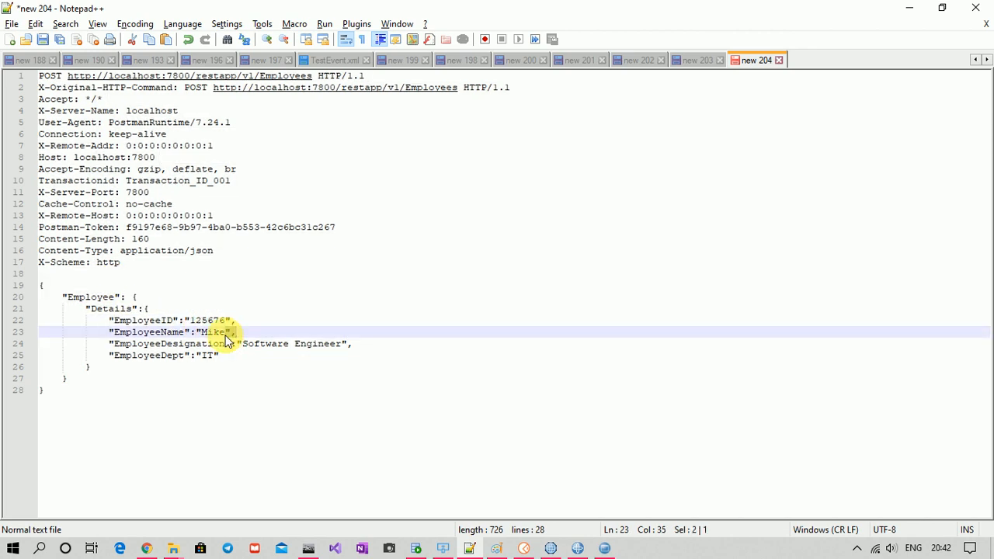
Clear the decoded text from the document and cancel the Edit event dialog in the Integration Toolkit.
key(ctrl+a)
key(Delete)
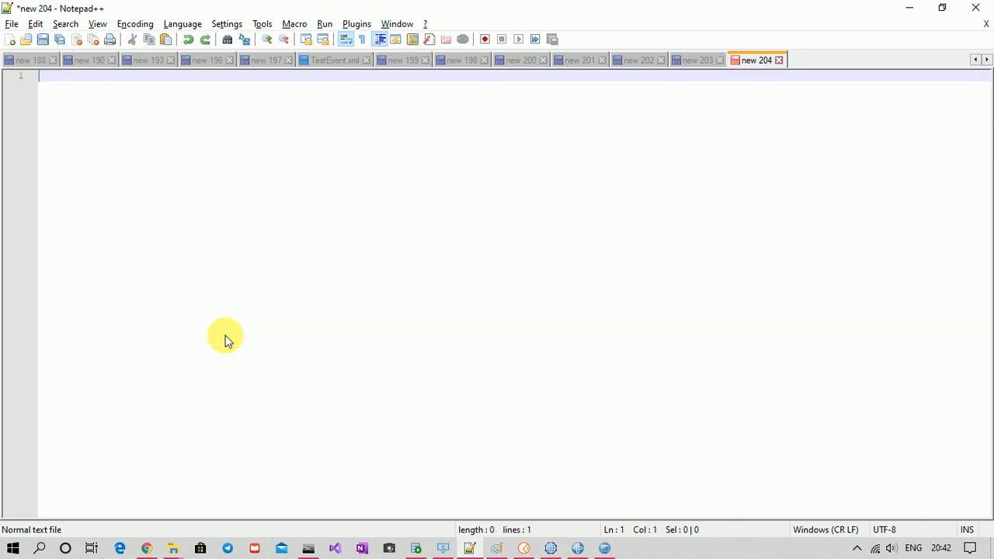
click(912, 18)
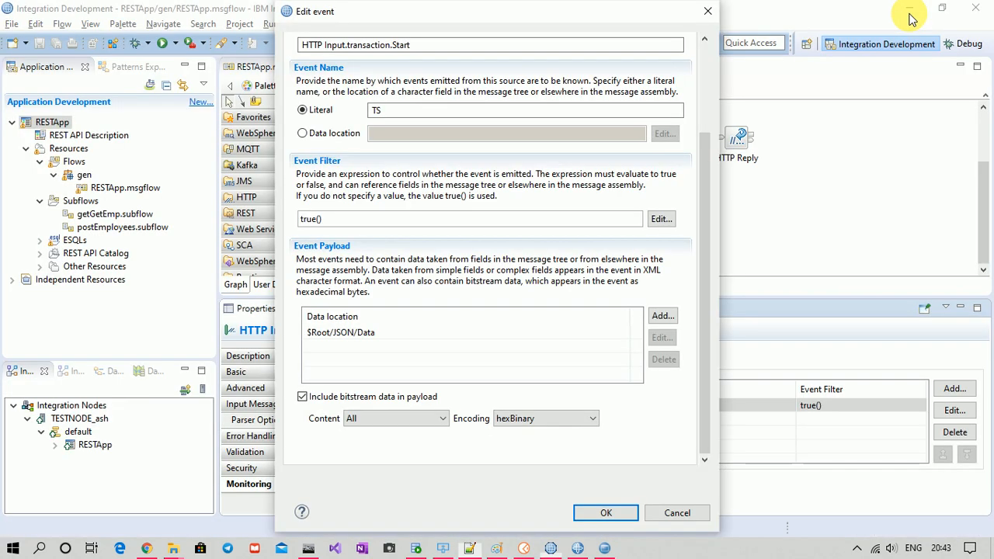
click(693, 518)
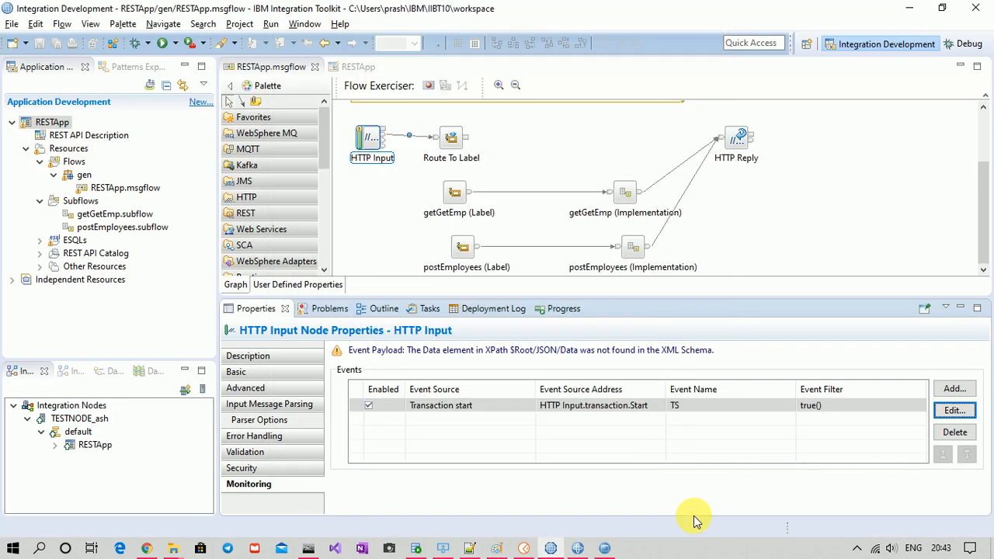
Switch to the EVENT_SUB.Q window and review its queue connection details and the event message's XML data.
click(308, 549)
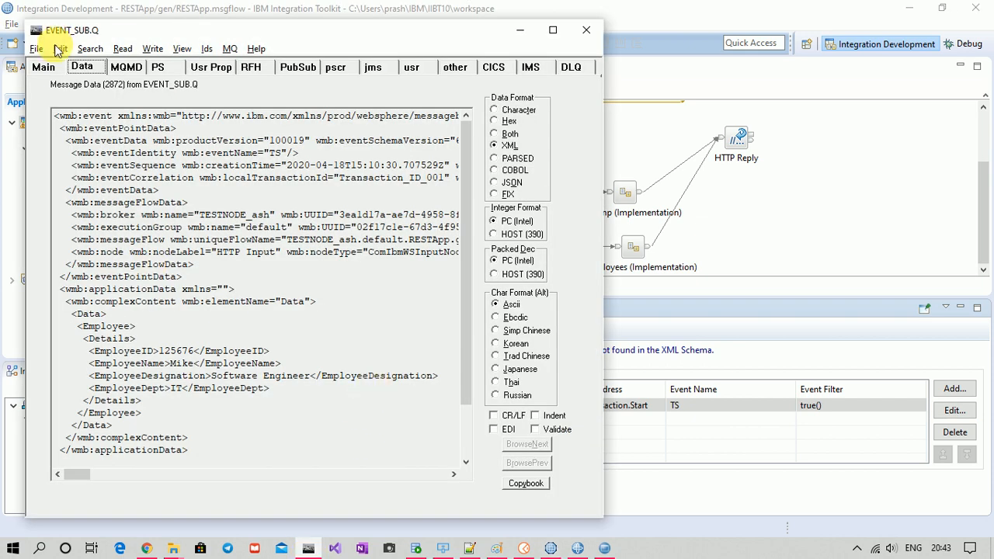
click(44, 68)
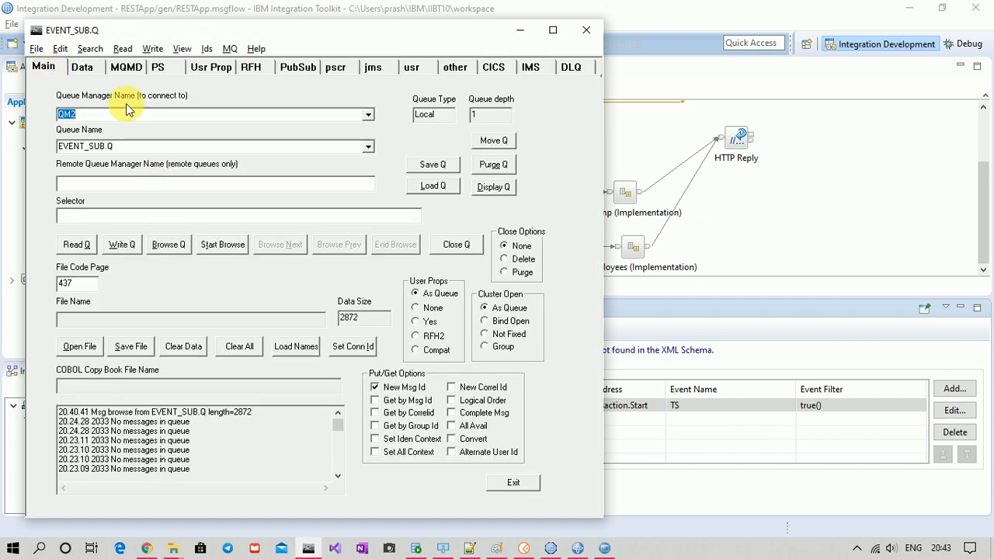
click(84, 68)
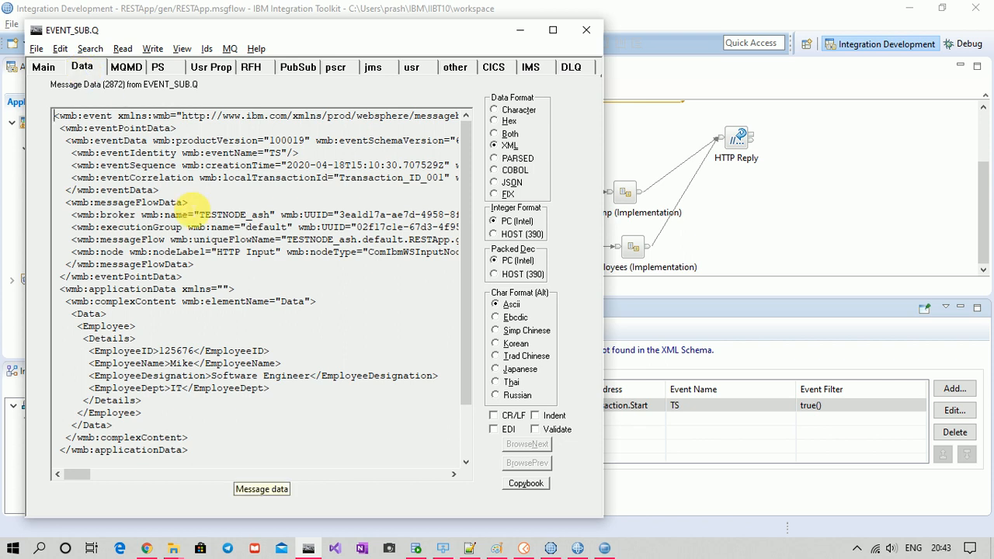
click(44, 70)
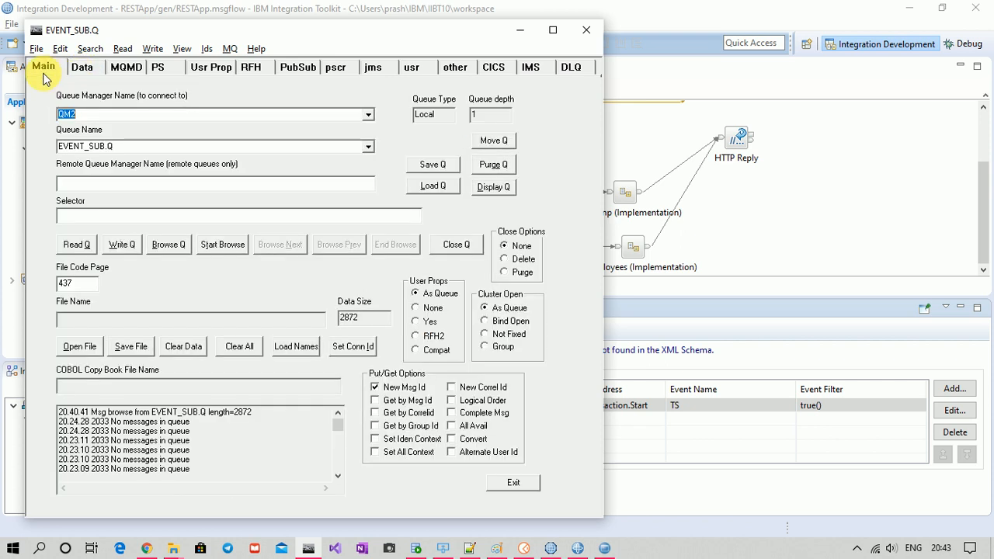
click(82, 67)
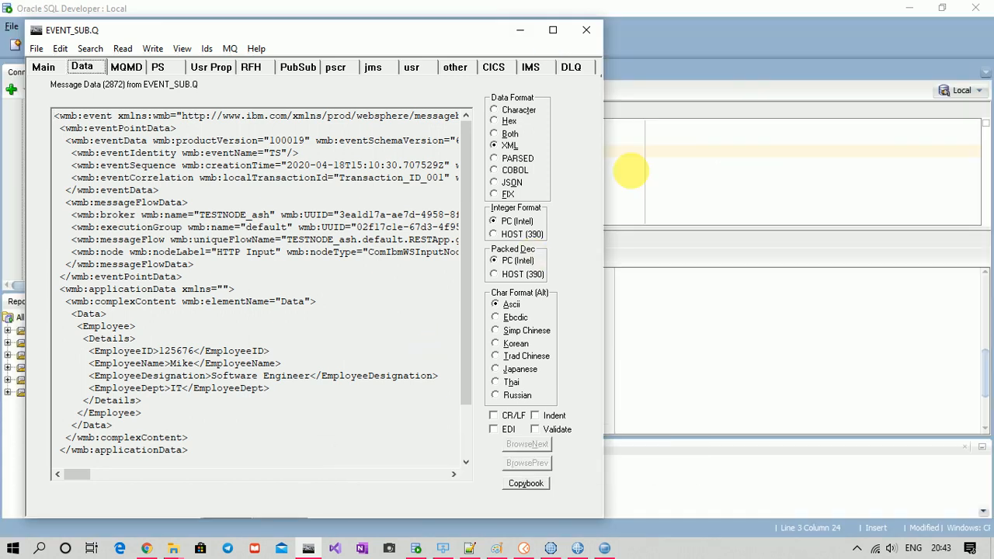
Switch to Oracle SQL Developer and examine the EVENT_RECORDS_TBL query and the table's column definitions.
click(679, 155)
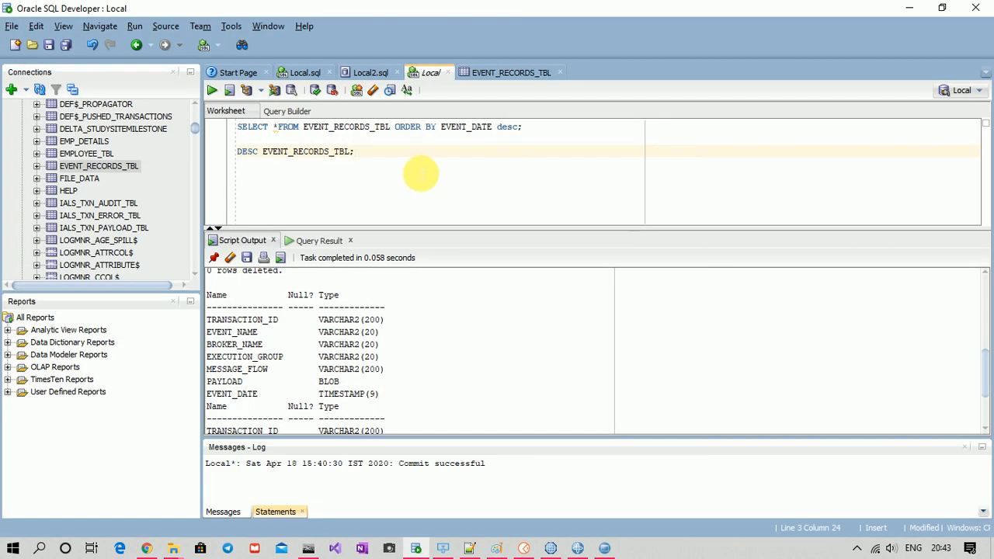
double_click(351, 128)
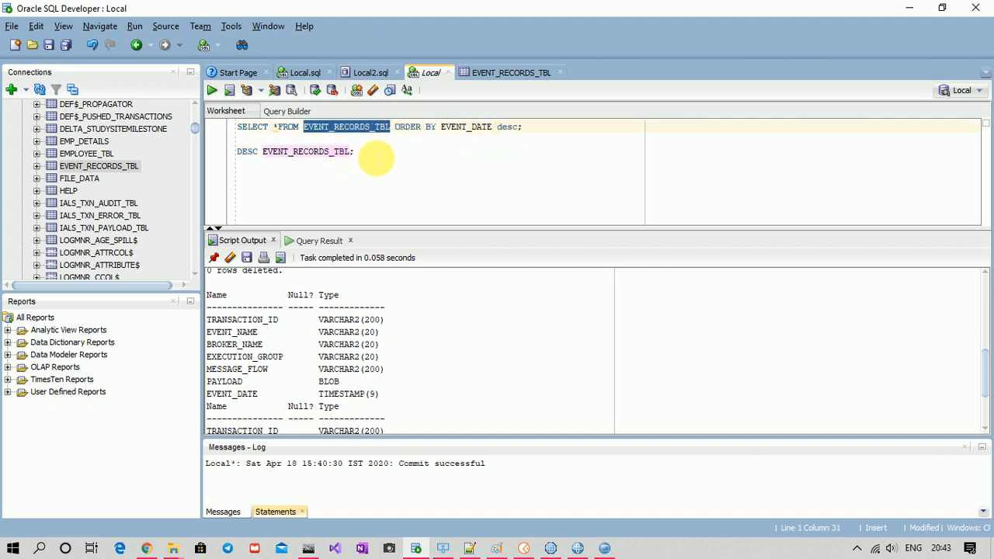
click(377, 154)
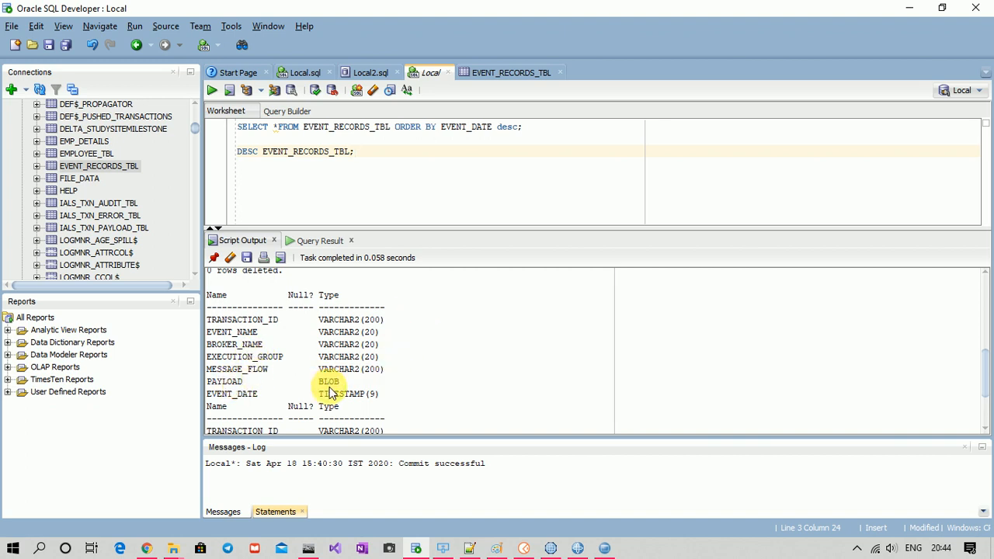
Examine the event message's hexBinary bitstream in Notepad++ document new 203, then return to the EVENT_RECORDS_TBL columns in SQL Developer.
key(alt+Tab)
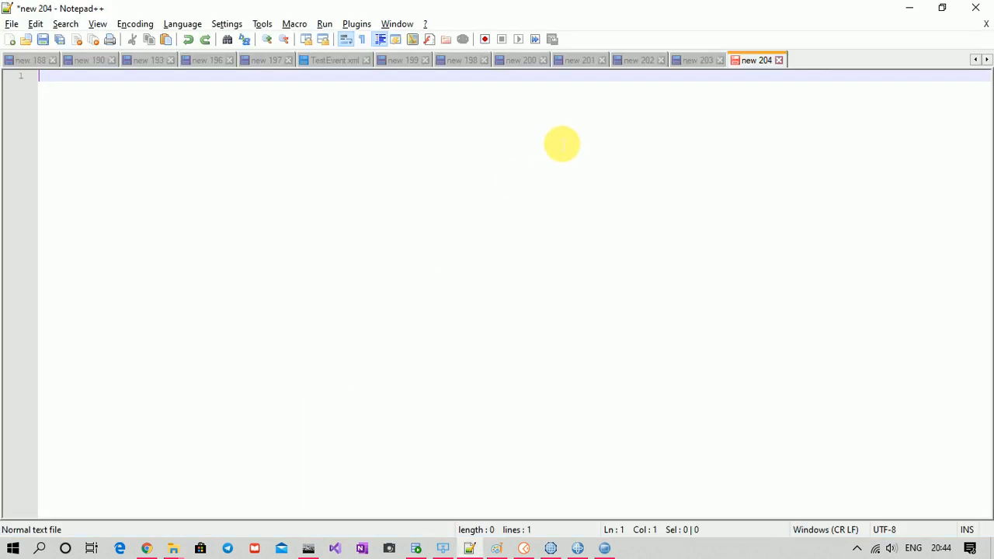
click(694, 64)
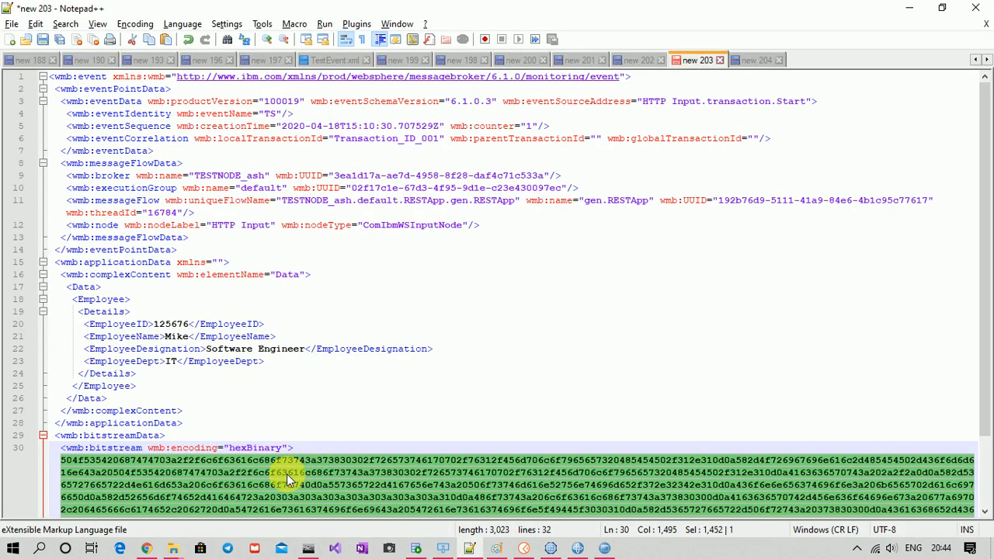
scroll(287, 474, down, 2)
key(alt+Tab)
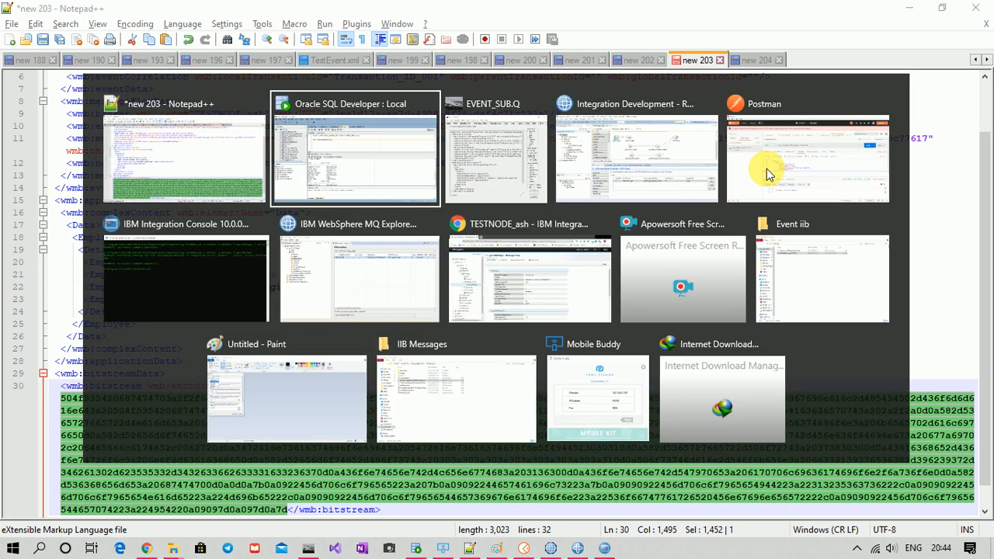
key(alt+Tab)
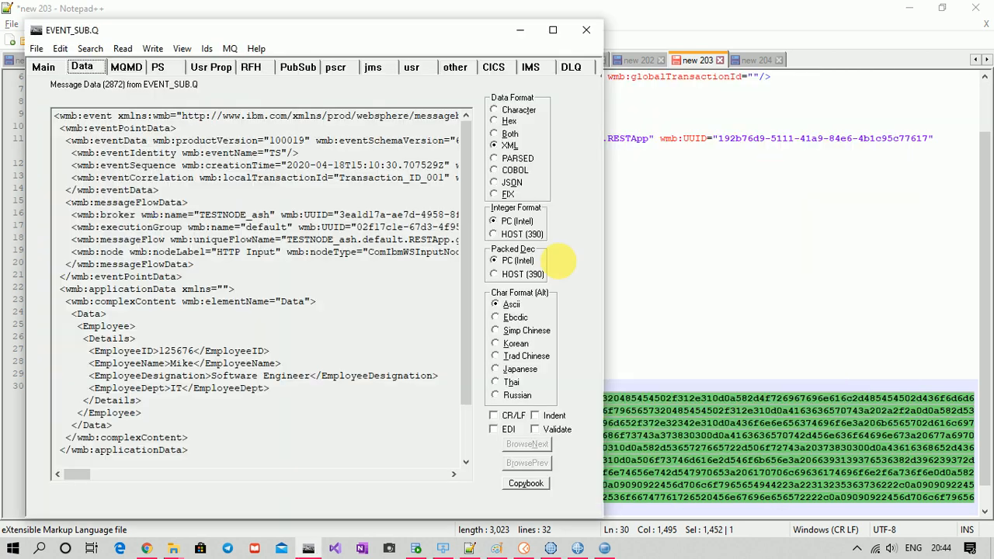
key(alt+Tab)
key(alt+Tab)
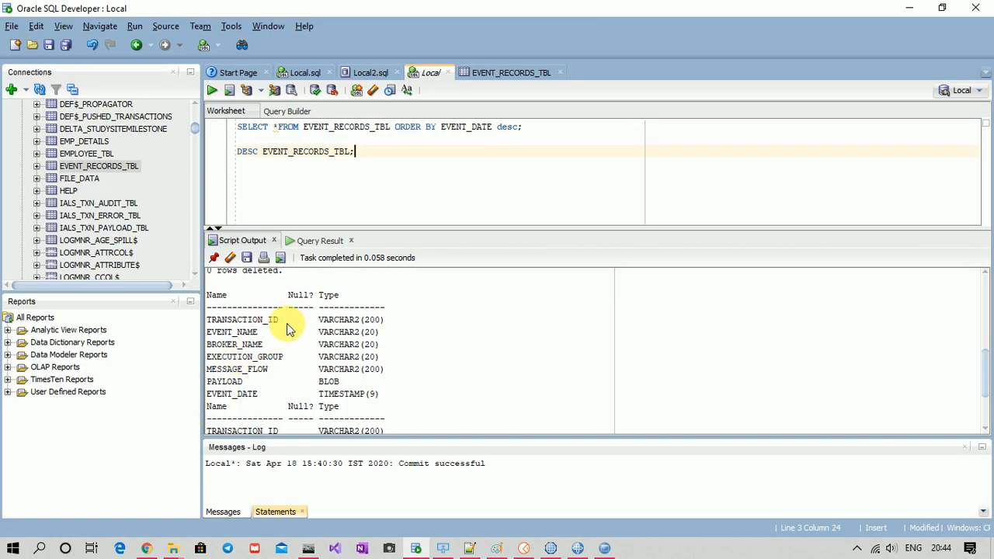
Compare the event message's local transaction ID, event name, broker, execution group and message flow with the EVENT_RECORDS_TBL columns.
key(alt+Tab)
key(alt+Tab)
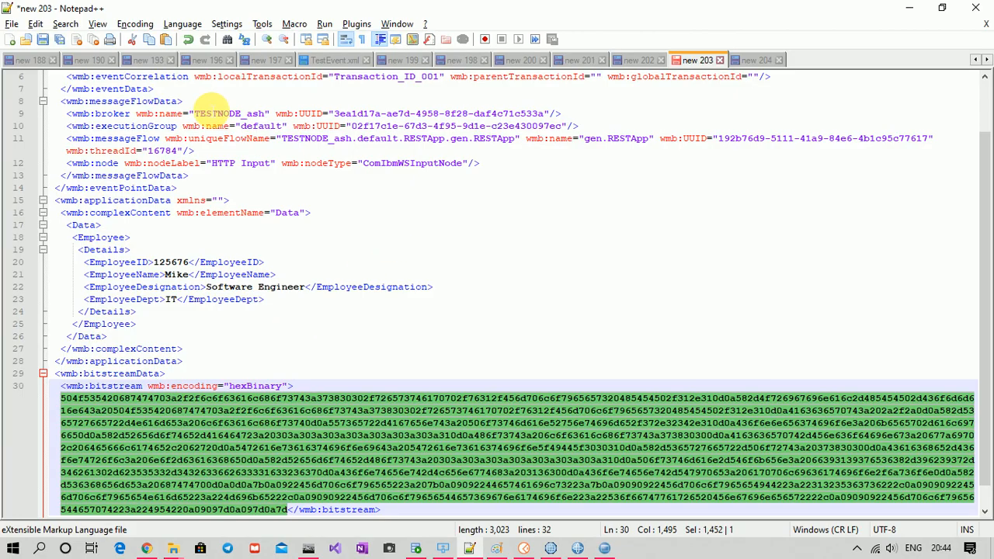
scroll(255, 191, up, 2)
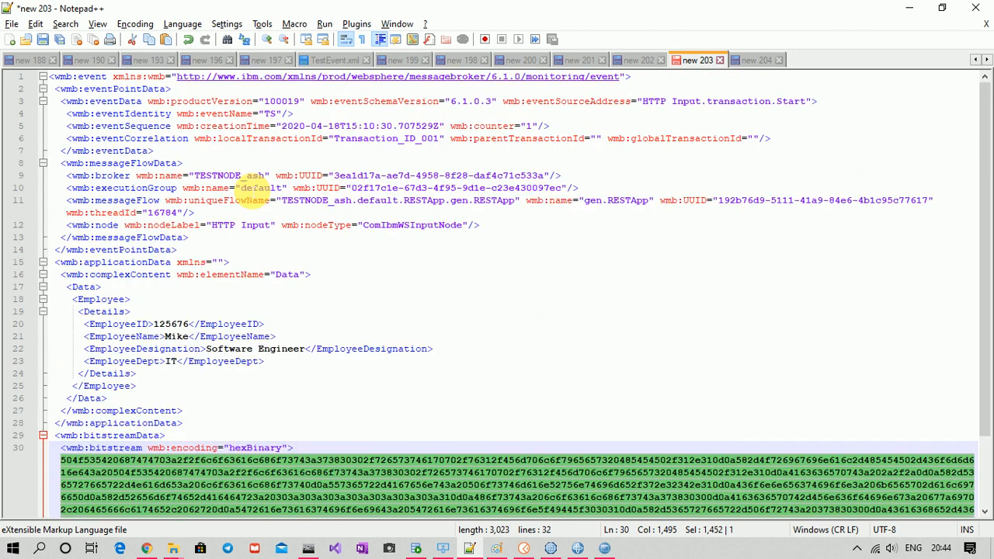
double_click(377, 138)
key(alt+Tab)
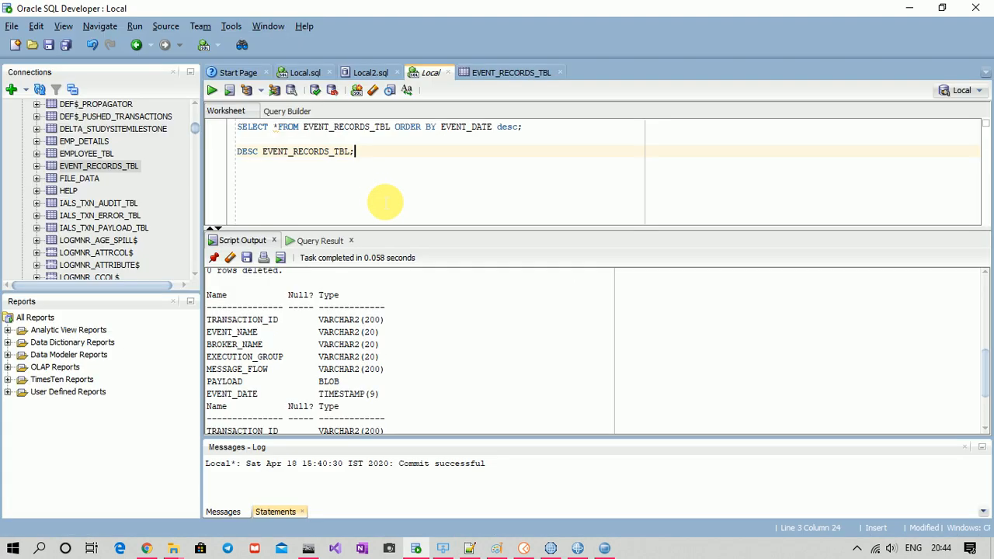
key(alt+Tab)
key(alt+Tab)
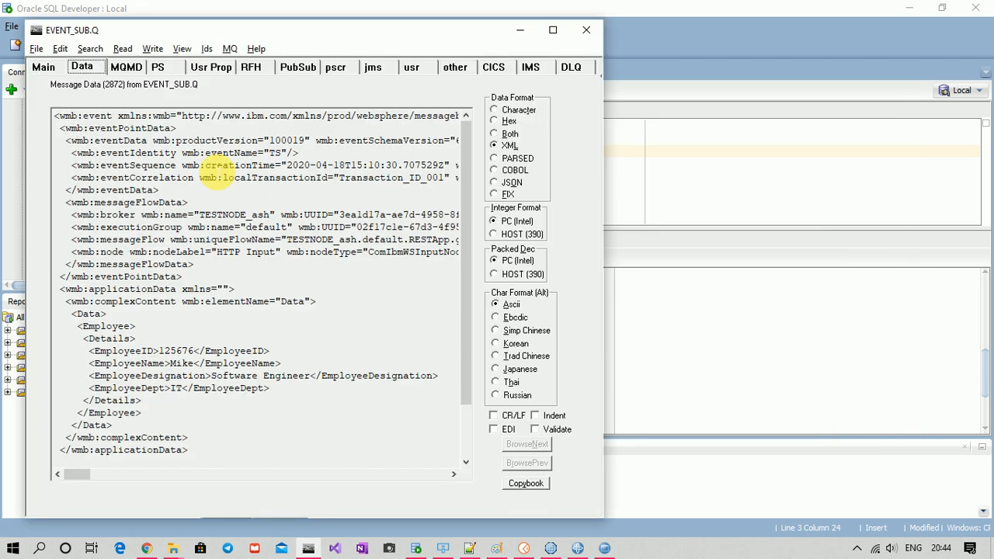
click(416, 549)
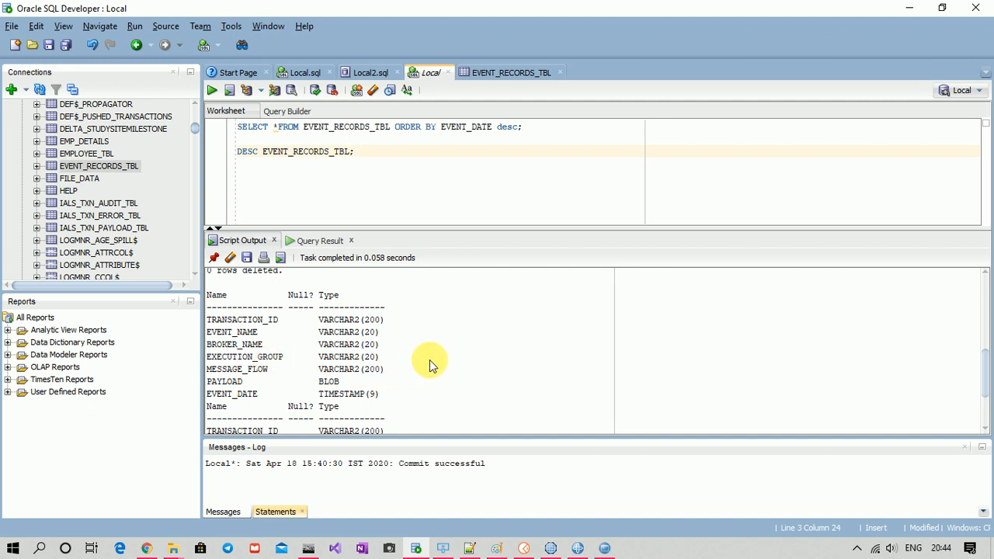
Switch to the IBM Integration Toolkit and close the RESTApp REST API description and RESTApp.msgflow editors.
click(553, 548)
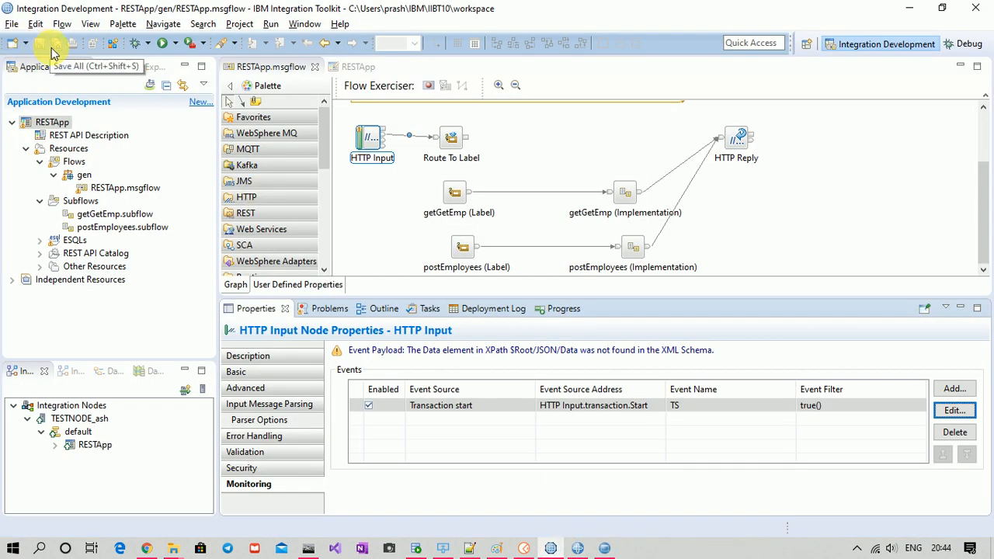
click(12, 25)
click(407, 7)
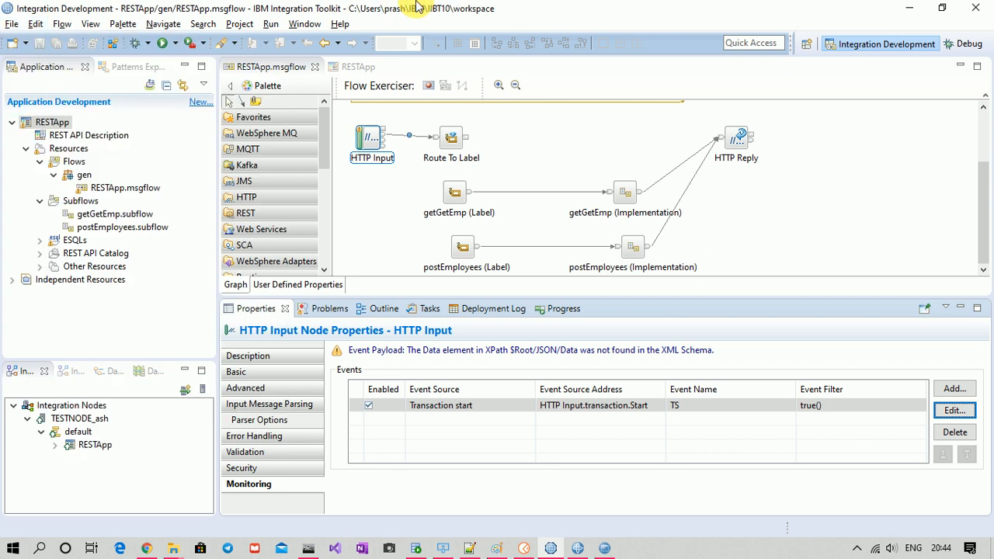
click(384, 68)
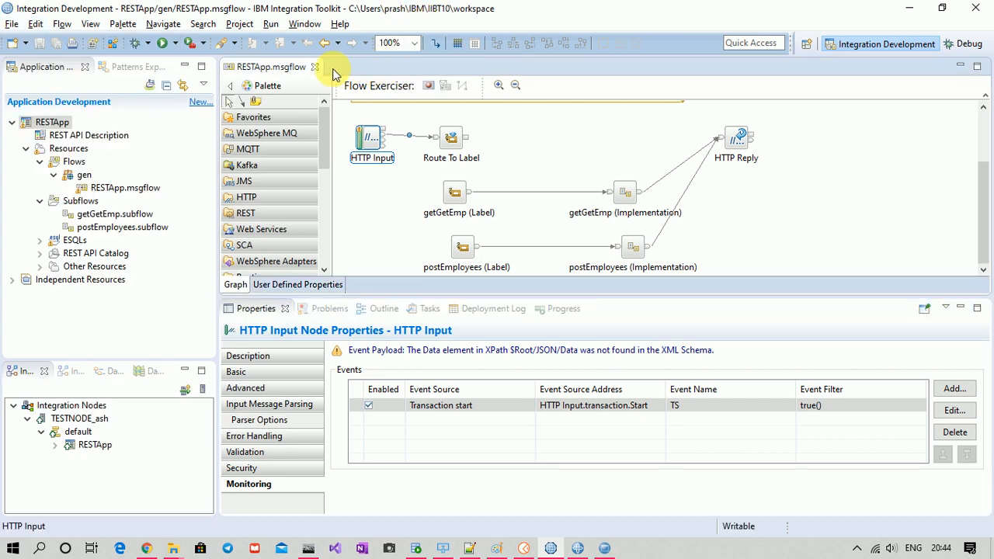
click(314, 67)
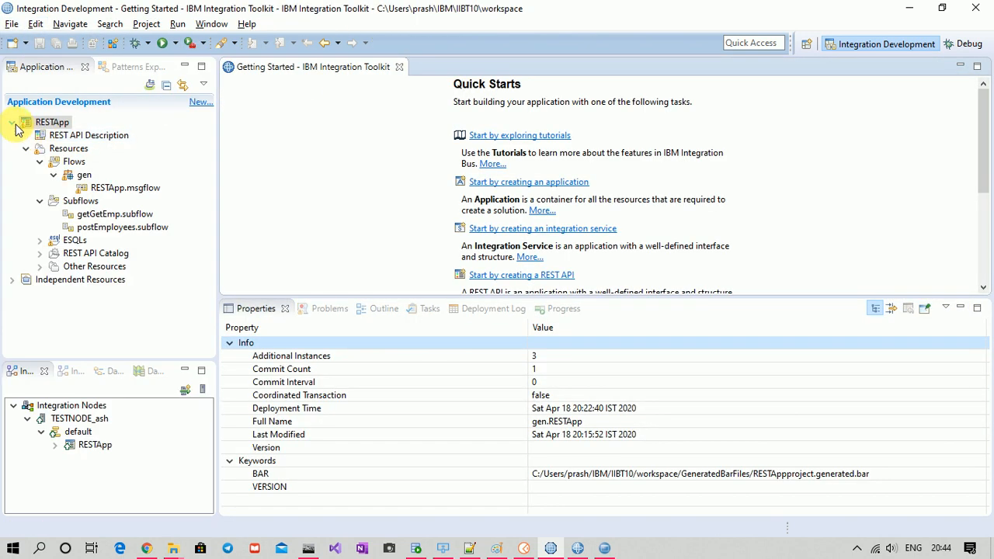
Collapse the RESTApp project and open the wizard for creating a new application.
double_click(23, 122)
click(12, 24)
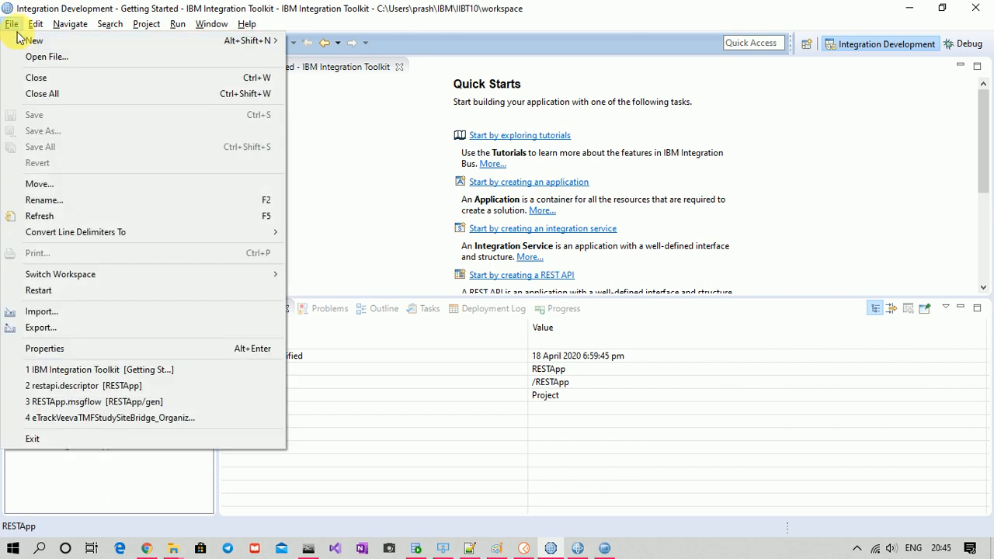
mouse_move(114, 40)
click(294, 44)
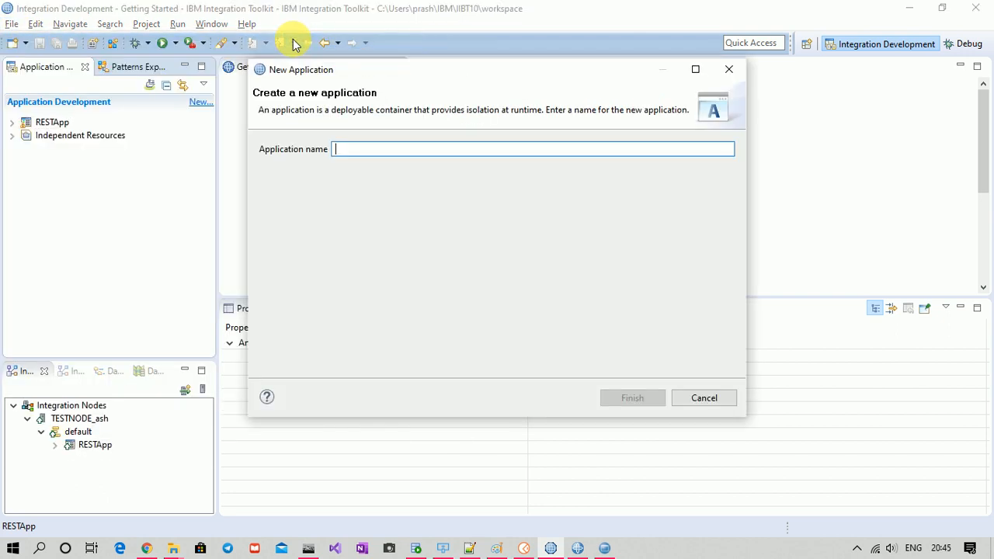
Create a new application named EVENT_RECORDS_APP.
text(EVVENT_RECORDS_APP)
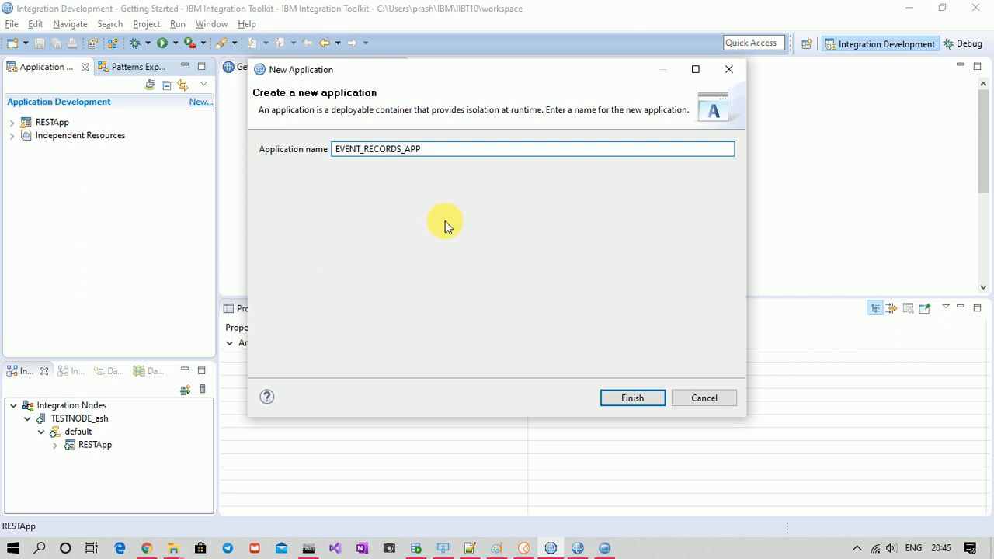
click(629, 395)
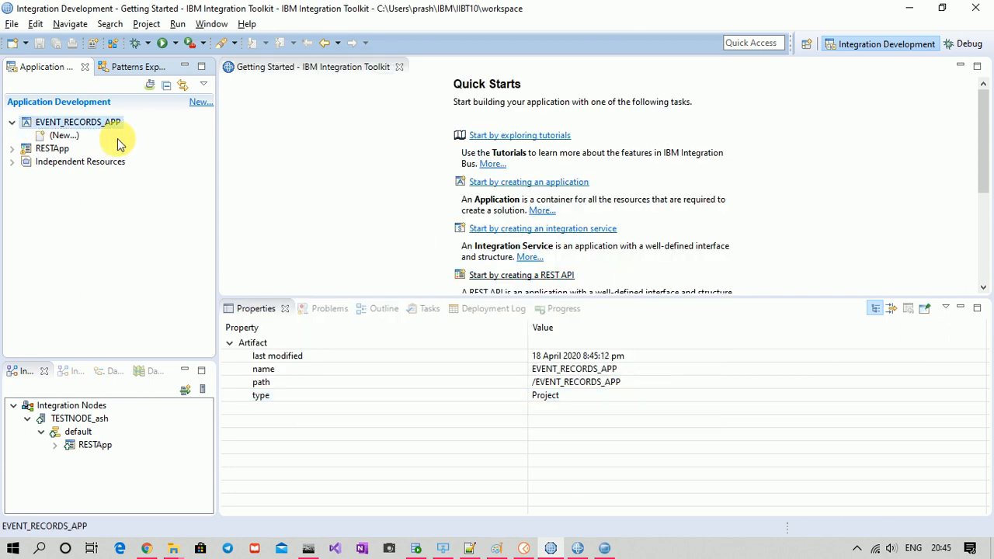
Create a message flow named EVENT_RECORDS_MSGFLOW in EVENT_RECORDS_APP, using the broker schema EVENT.MsgFlow instead of the default.
click(65, 136)
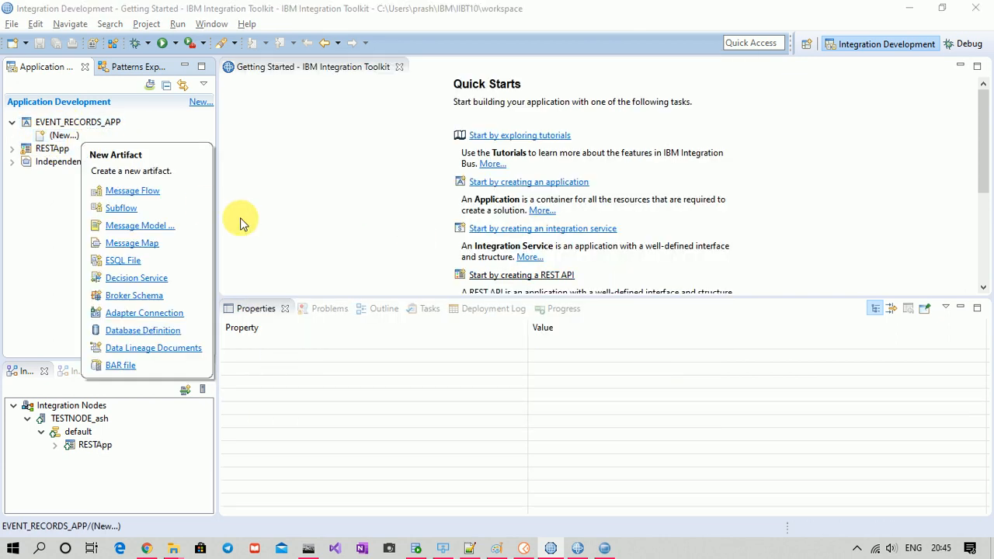
click(157, 197)
text(EVENT_RECORDS_MSGFLOW)
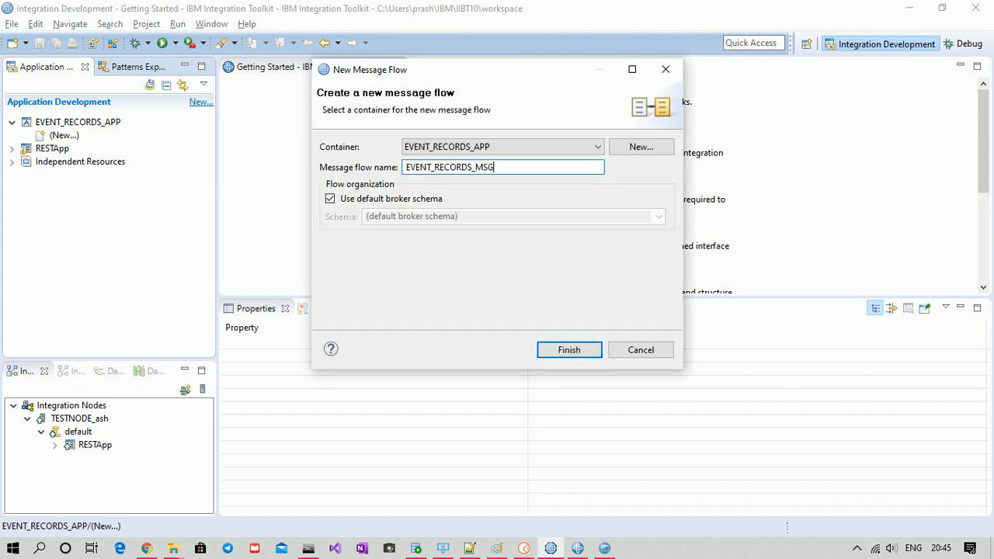
click(416, 198)
click(437, 218)
text(EVE)
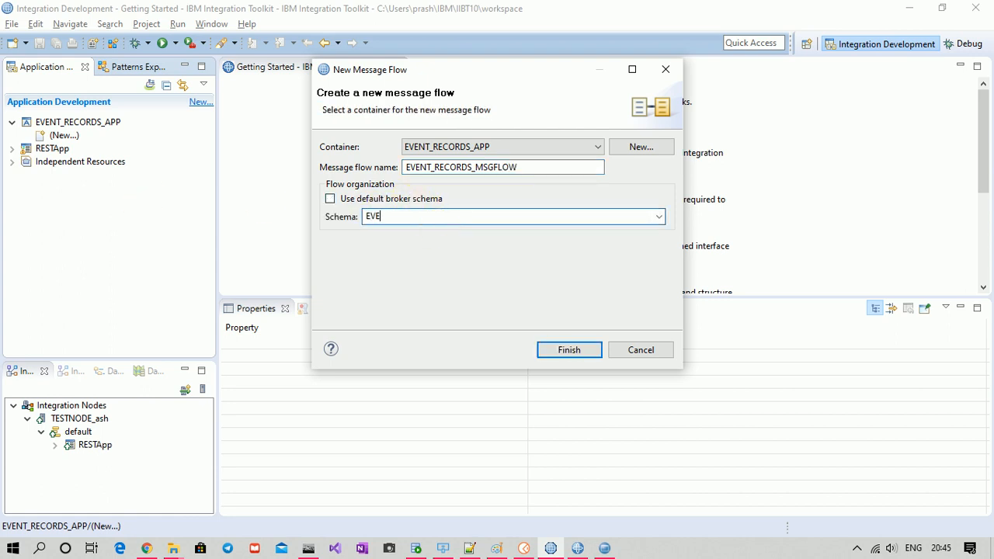
text(NT.MsgFlow)
key(Return)
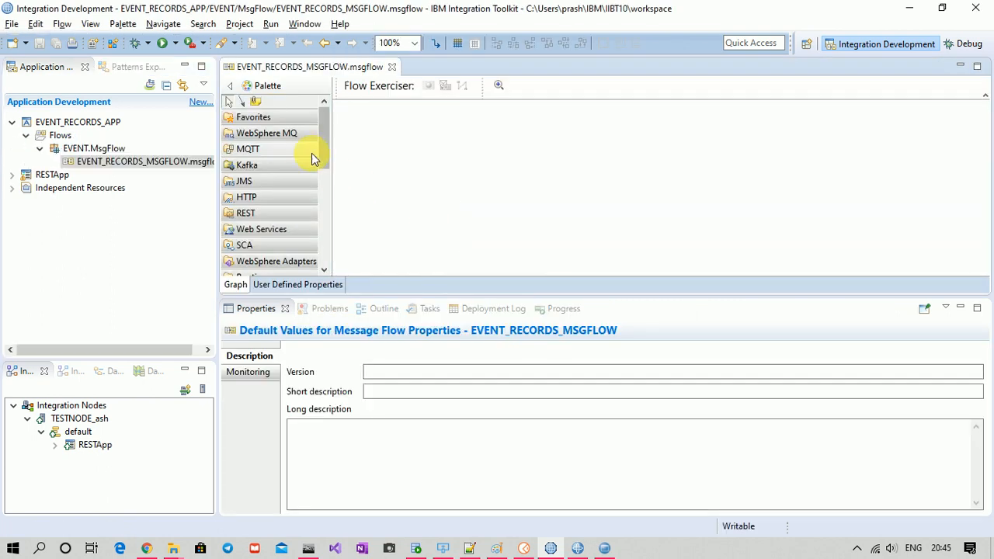
Add a WebSphere MQ MQInput node to the empty message flow canvas.
click(287, 134)
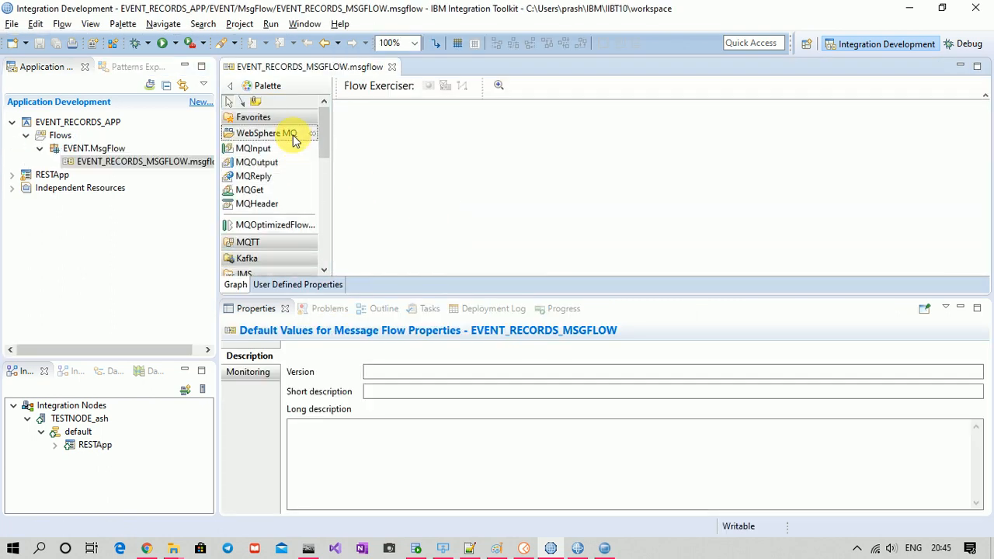
click(260, 149)
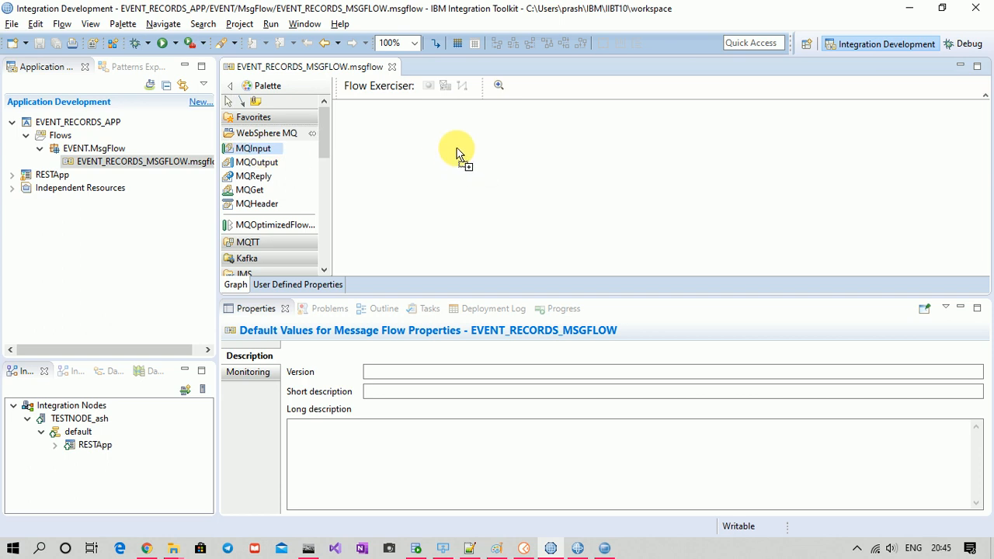
click(436, 158)
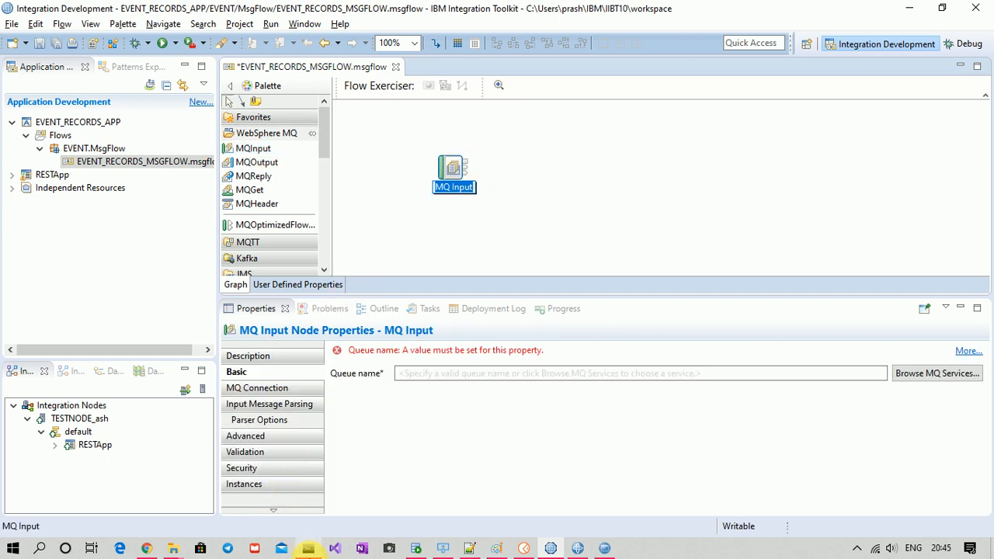
Copy the queue name EVENT_SUB.Q from the MQ queue utility window and set it as the MQ Input node's queue name.
click(309, 548)
click(58, 68)
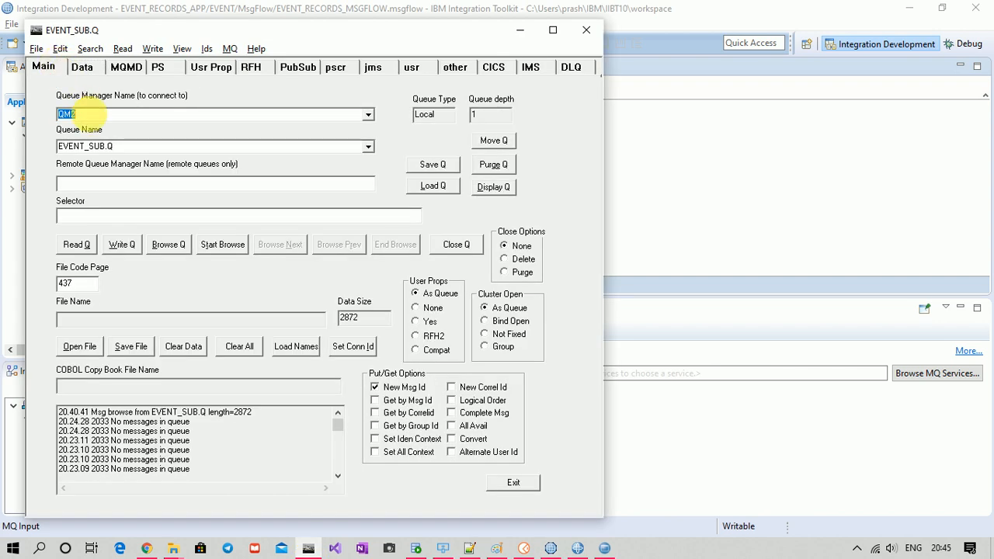
click(116, 146)
key(ctrl+c)
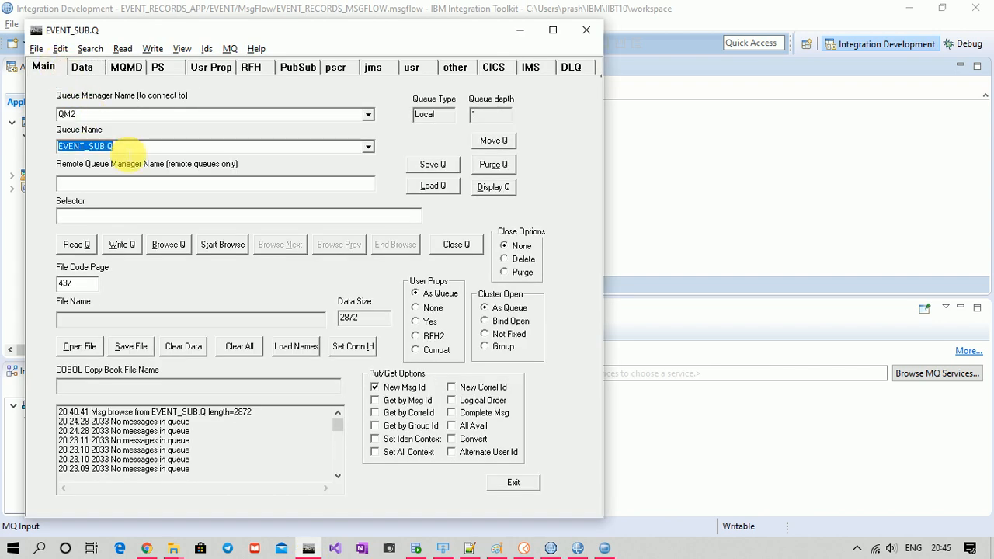
click(519, 30)
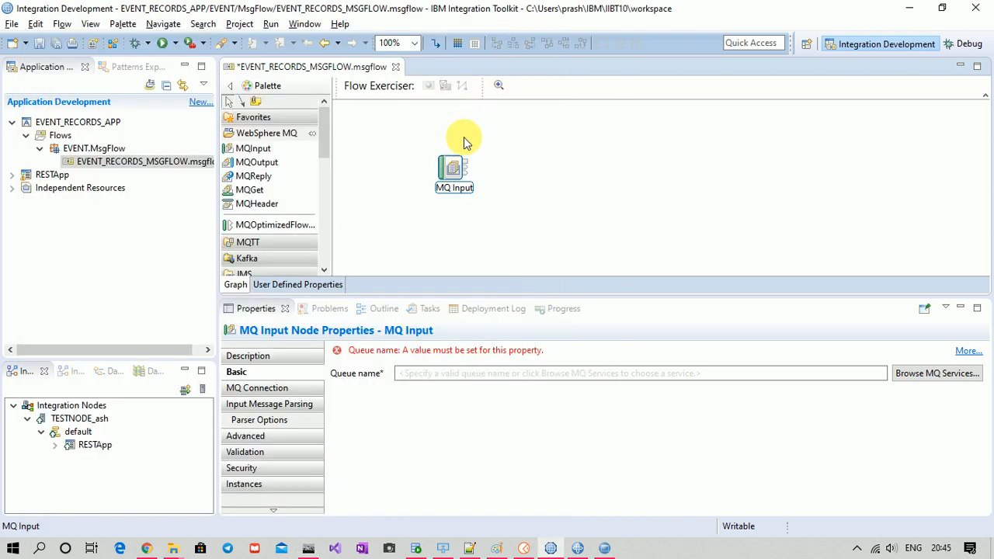
click(435, 372)
key(ctrl+v)
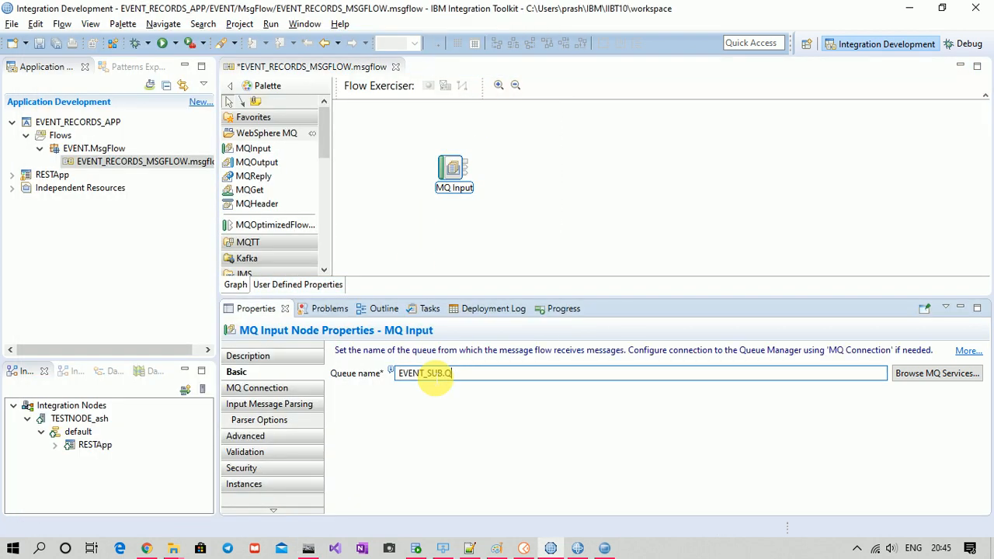
Set the MQ Input node's message domain to XMLNSC for input message parsing and save the flow.
click(281, 410)
click(976, 372)
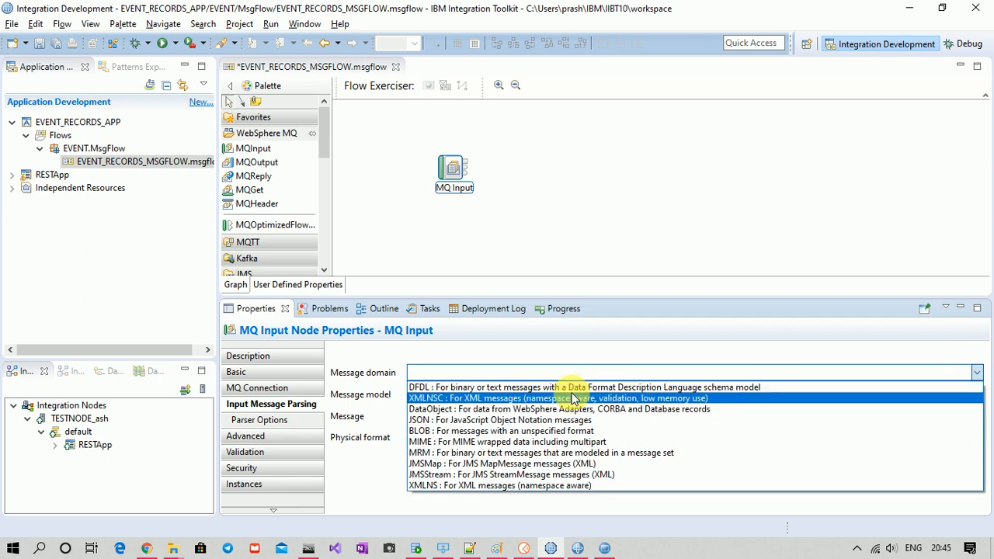
click(572, 398)
key(ctrl+s)
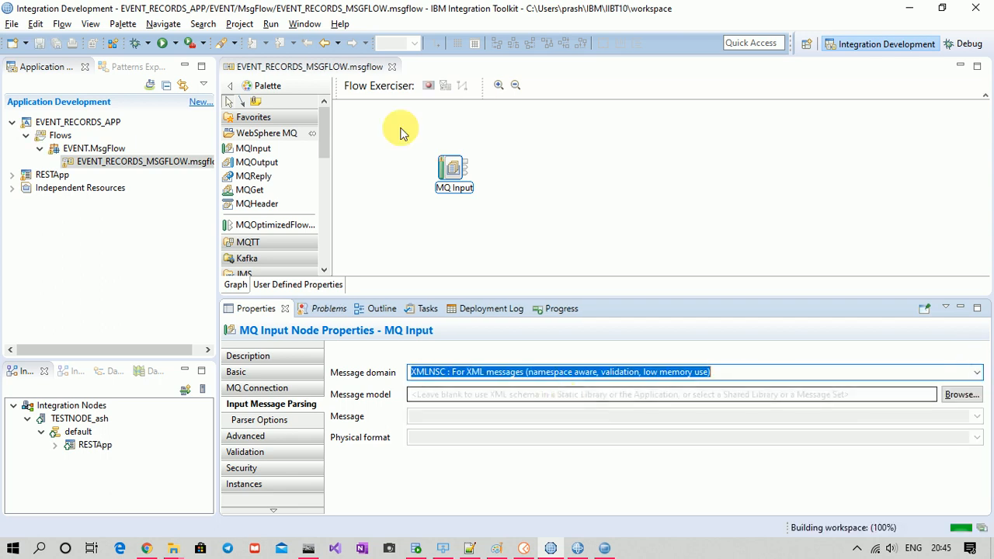
Add a Database node beside MQ Input, connect MQ Input's output terminal to it, and save the flow.
click(271, 133)
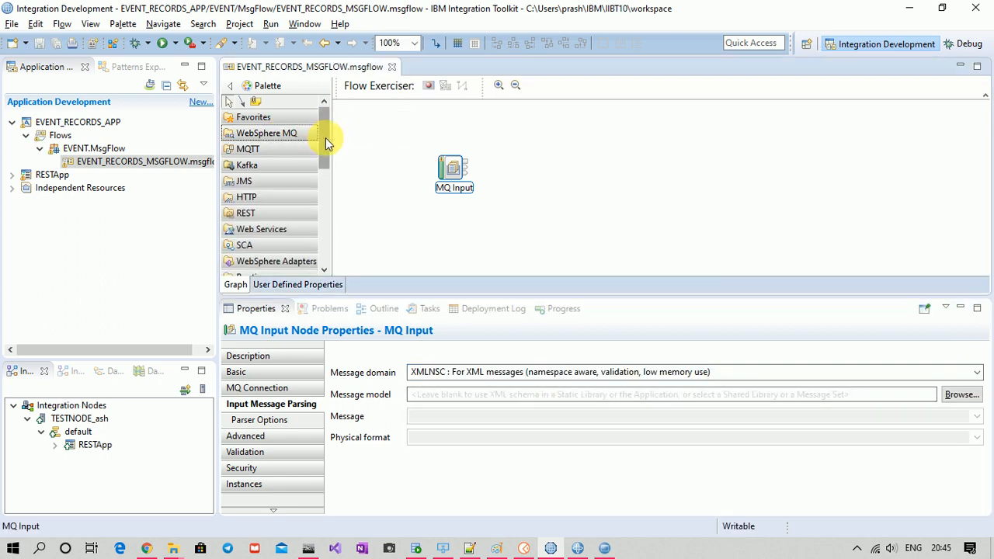
drag(325, 137, 324, 184)
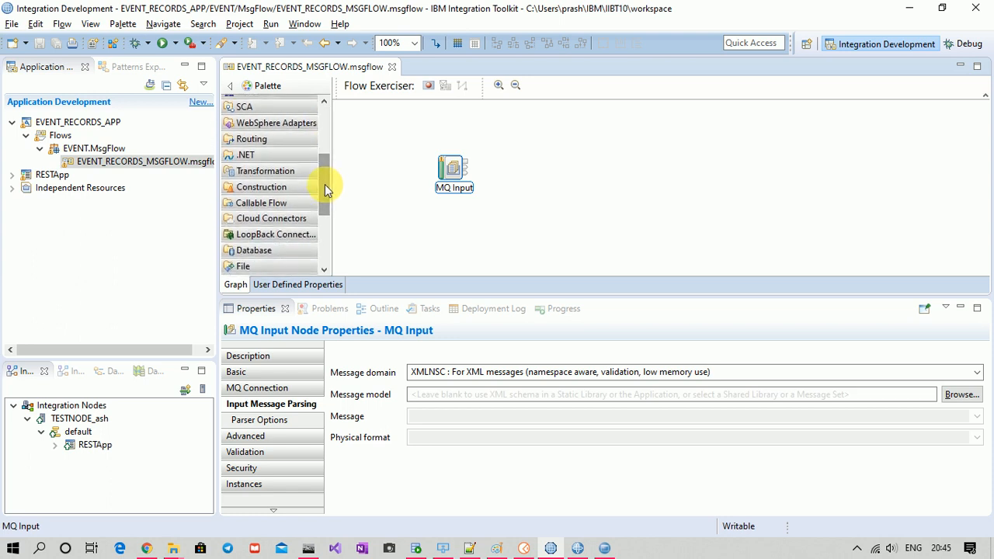
click(256, 170)
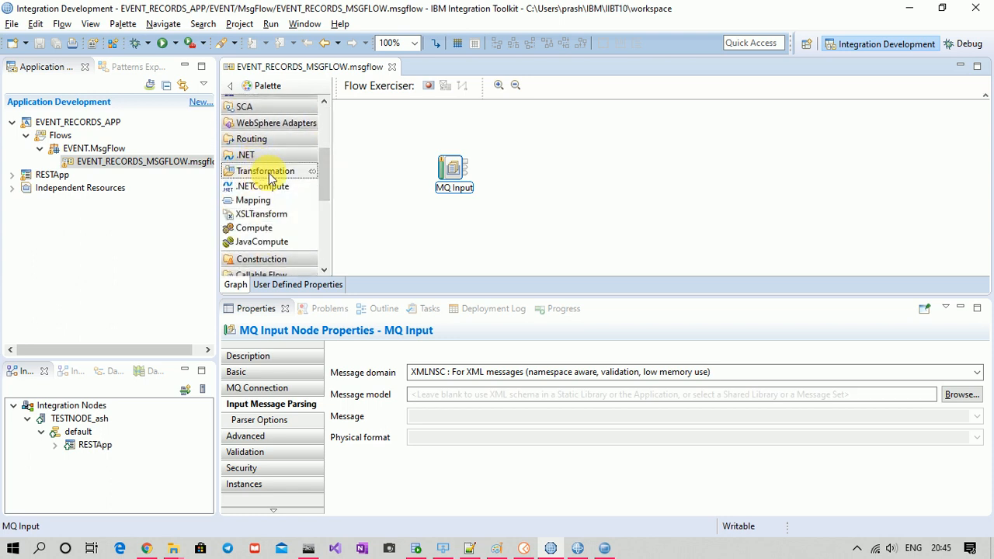
click(309, 171)
drag(326, 178, 329, 208)
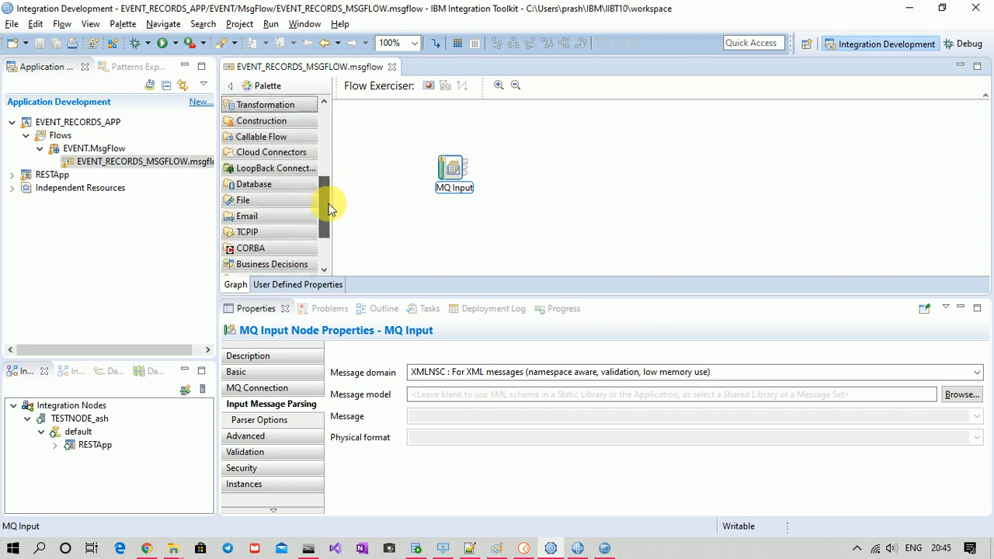
click(256, 180)
click(251, 218)
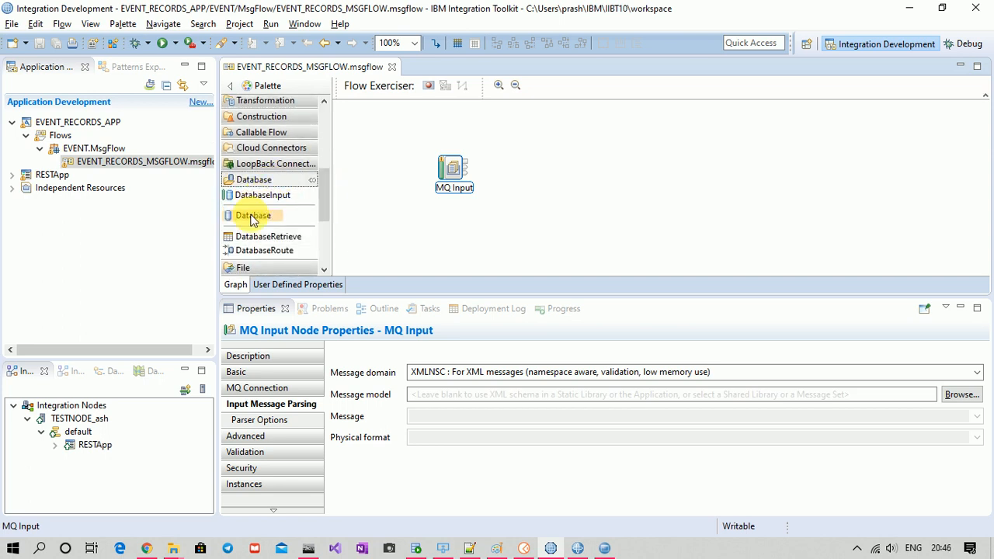
click(565, 155)
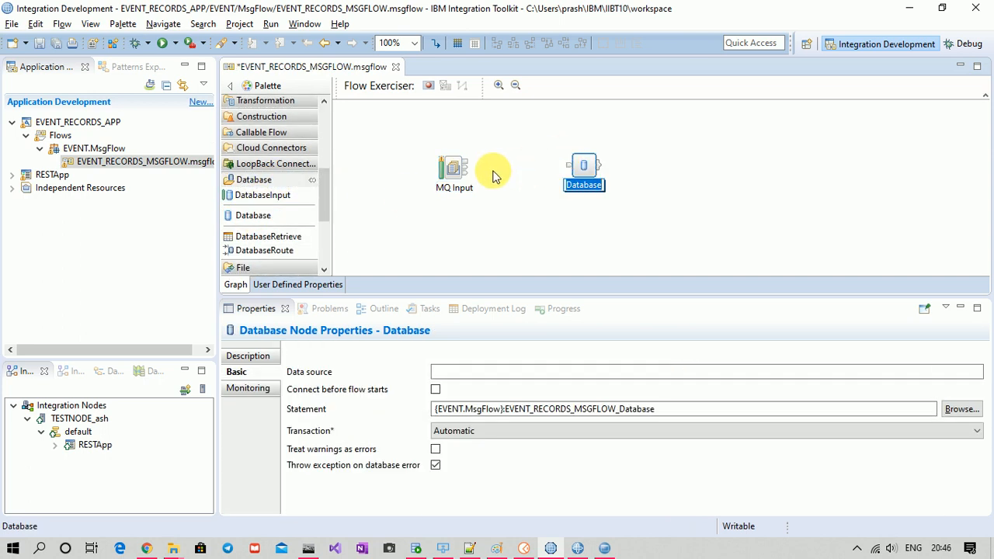
mouse_move(470, 167)
mouse_down()
mouse_move(587, 172)
mouse_move(560, 179)
mouse_up()
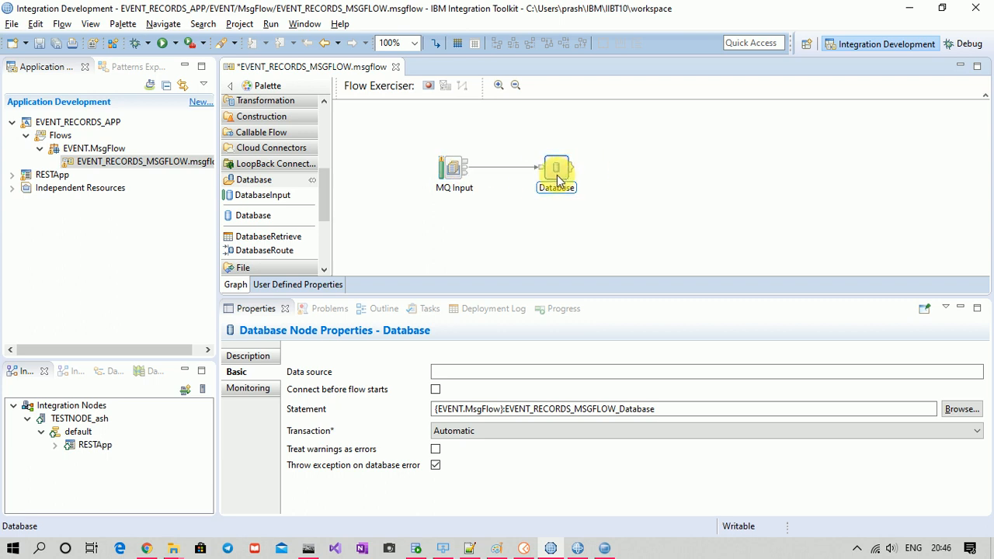
click(56, 46)
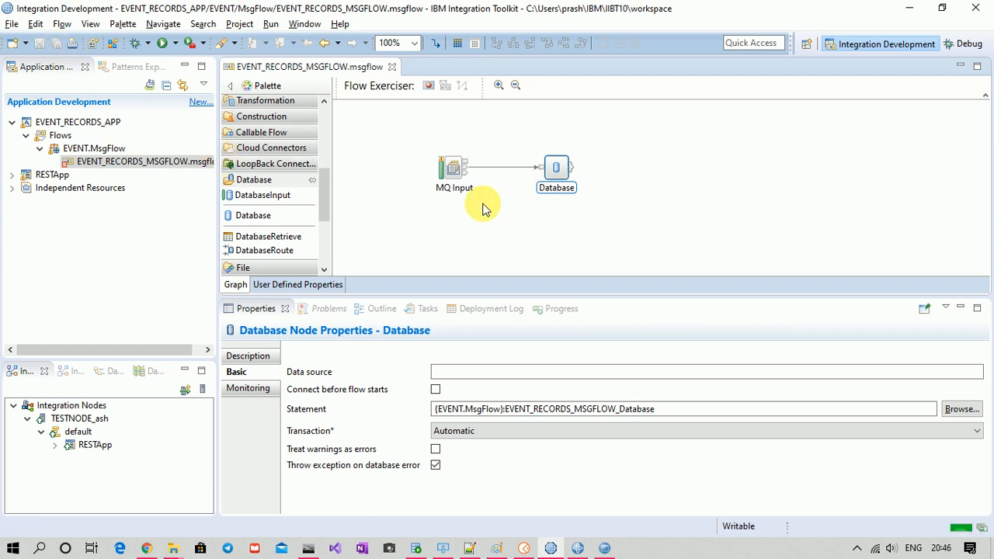
Set the Database node's data source to LOCAL_DB and save the flow.
click(454, 374)
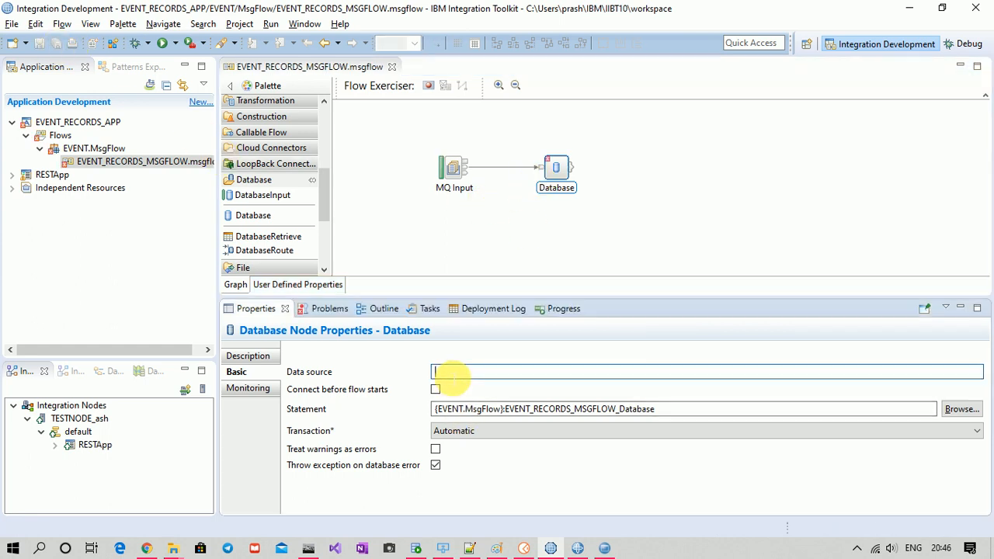
text(LOCAL_D)
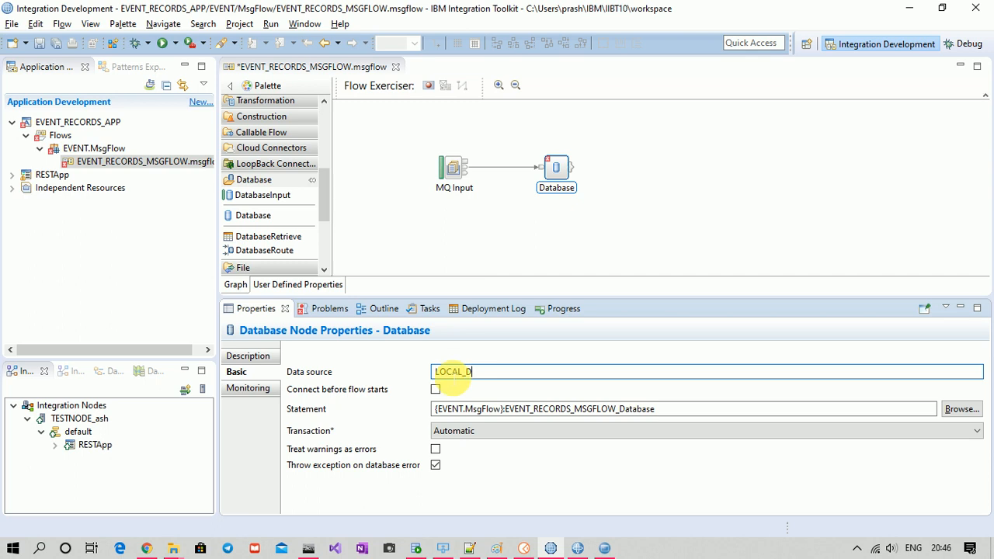
text(B)
key(ctrl+s)
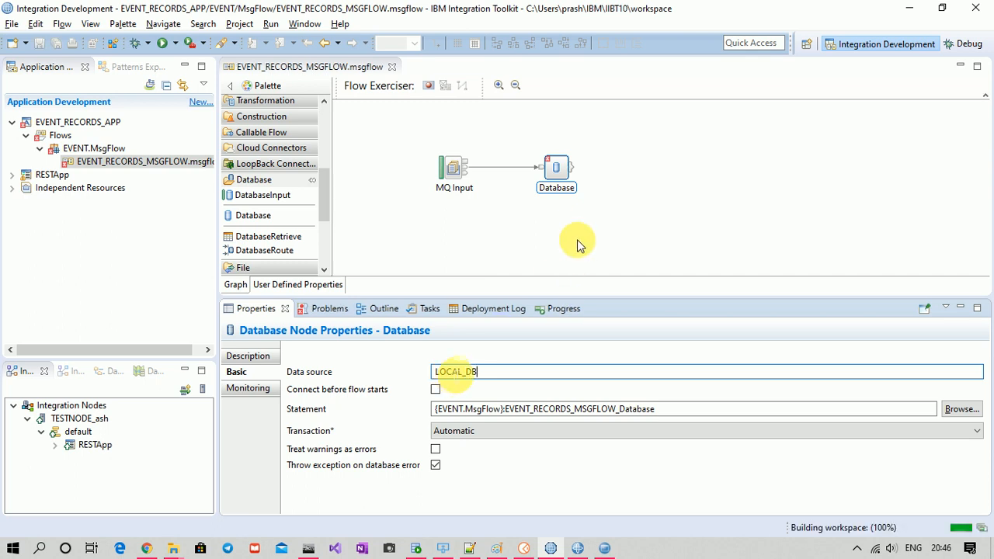
Open the Database node's ESQL module and add DECLARE InRef REFERENCE TO Root.XMLNSC.*:event; at the start of Main().
click(556, 166)
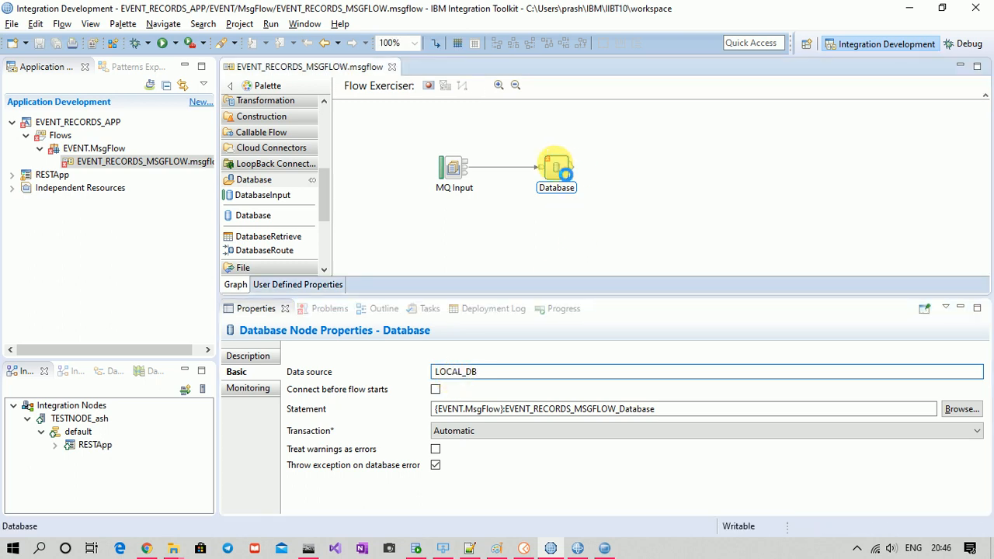
double_click(556, 167)
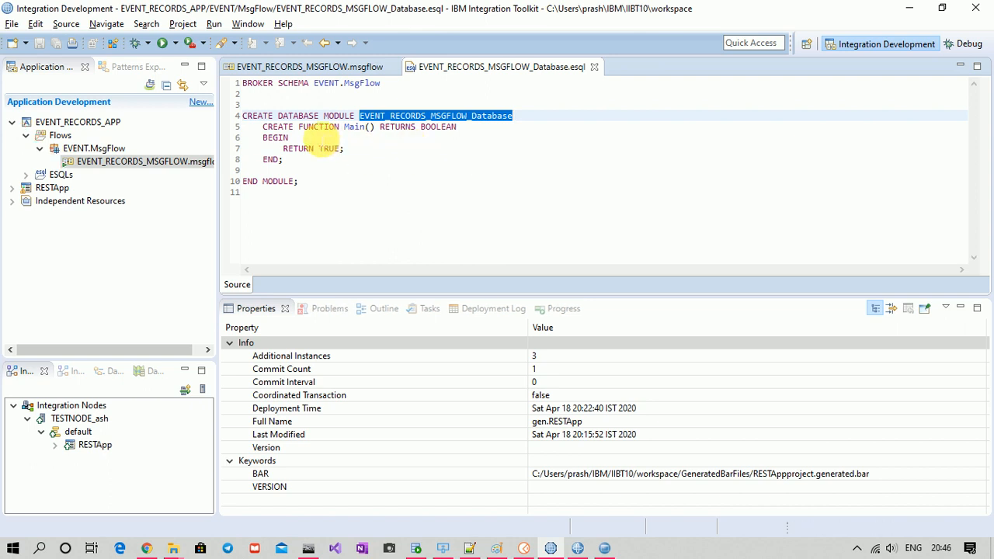
click(324, 140)
key(Return)
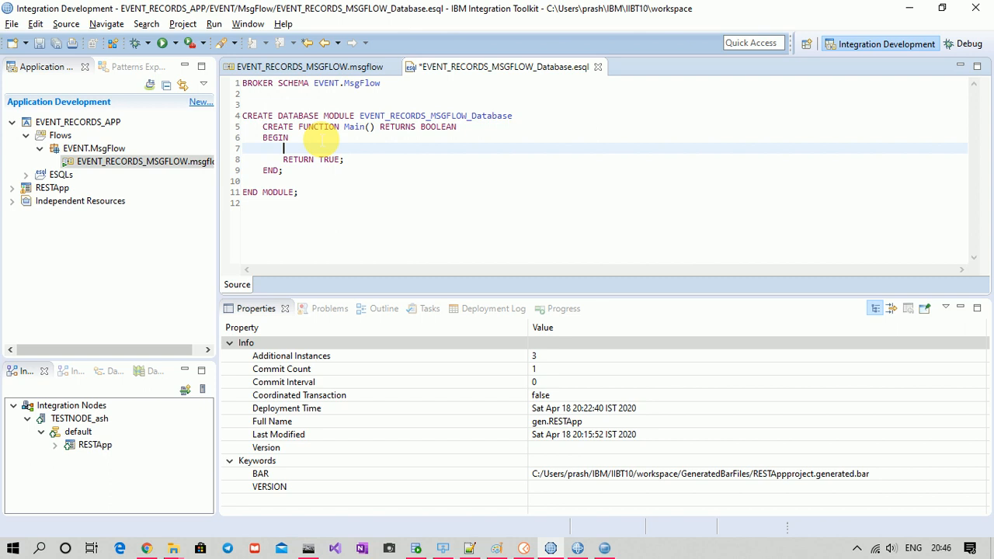
text(DECLARE InRef REFER)
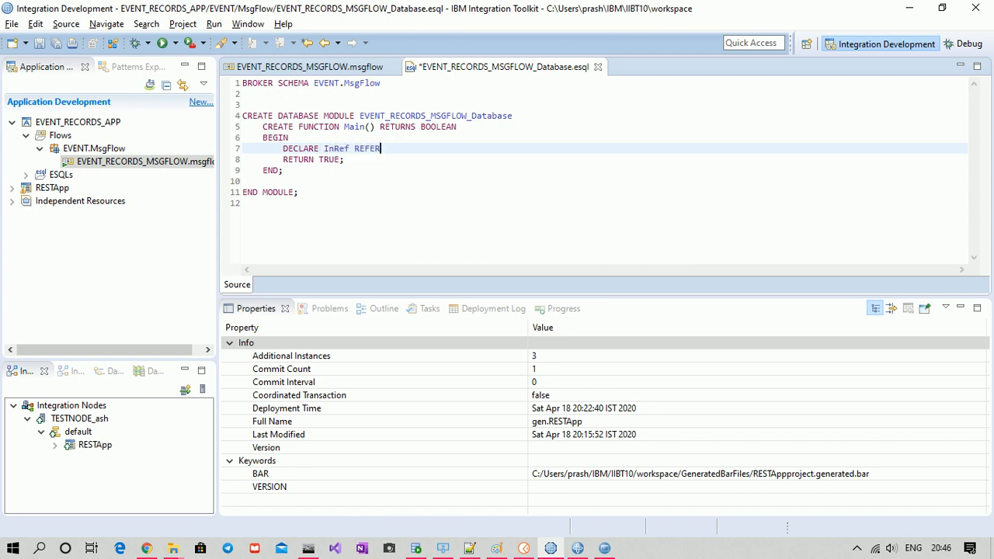
text(ENCE TO Ro)
key(ctrl+space)
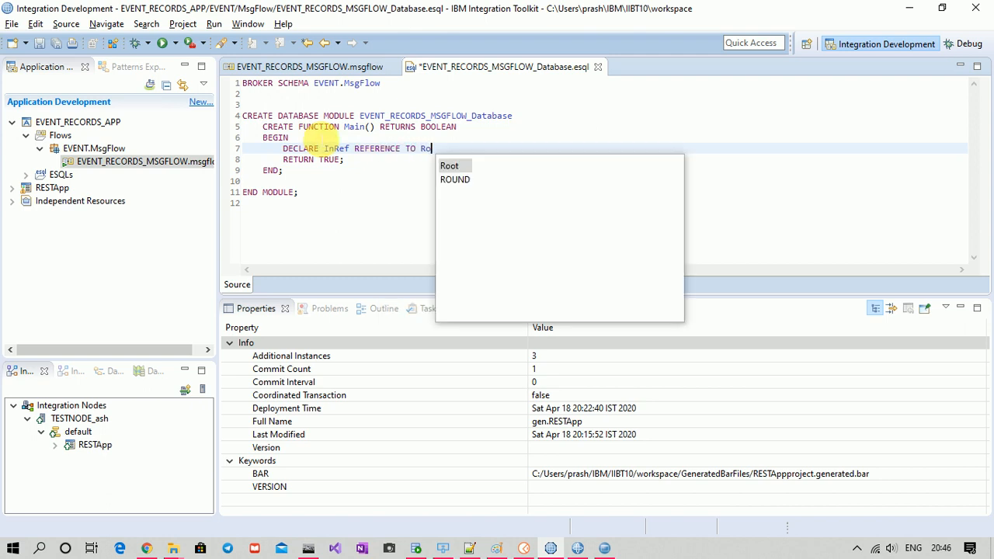
key(Return)
text(.XMLNSC.*:event;)
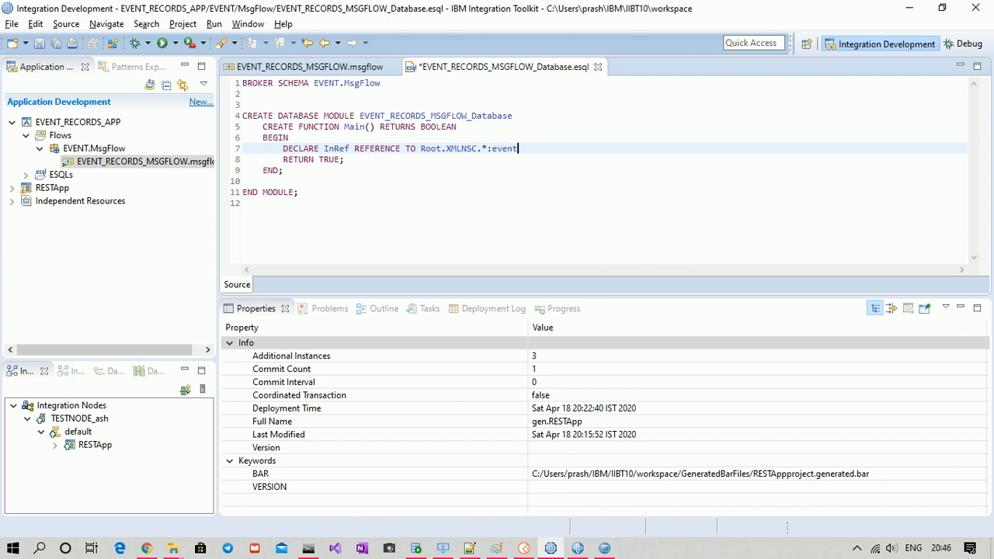
Switch to Notepad++ to check the root element's prefix and name in the sample event XML, and return to the ESQL editor.
click(468, 546)
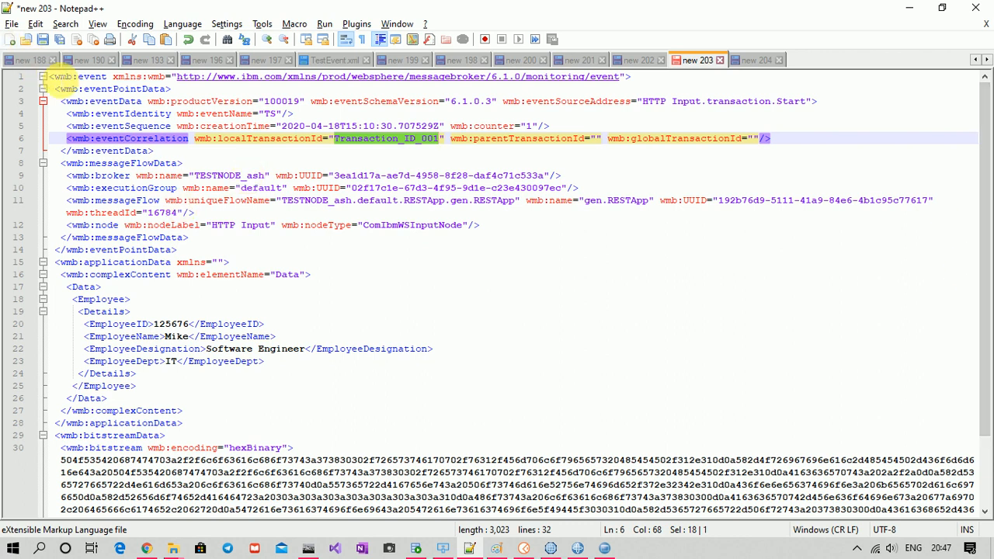
double_click(65, 77)
double_click(88, 80)
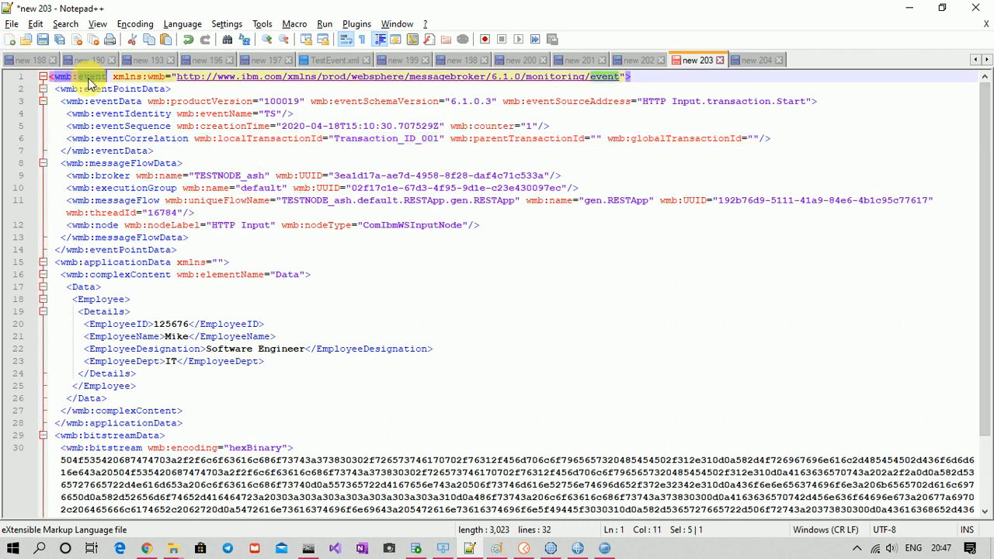
key(alt+Tab)
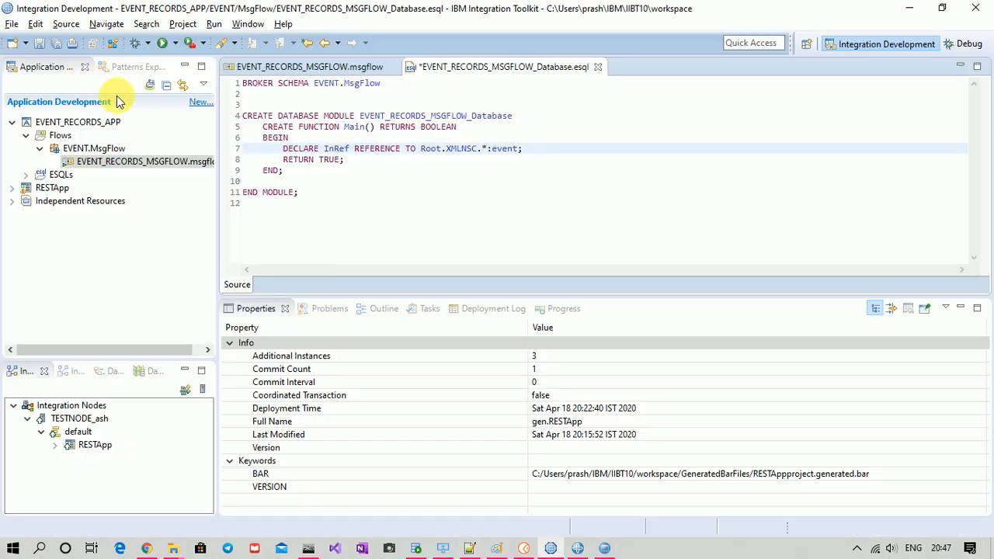
Switch to Notepad++ to review the structure of the whole sample event XML, and return to the ESQL editor.
key(alt+Tab)
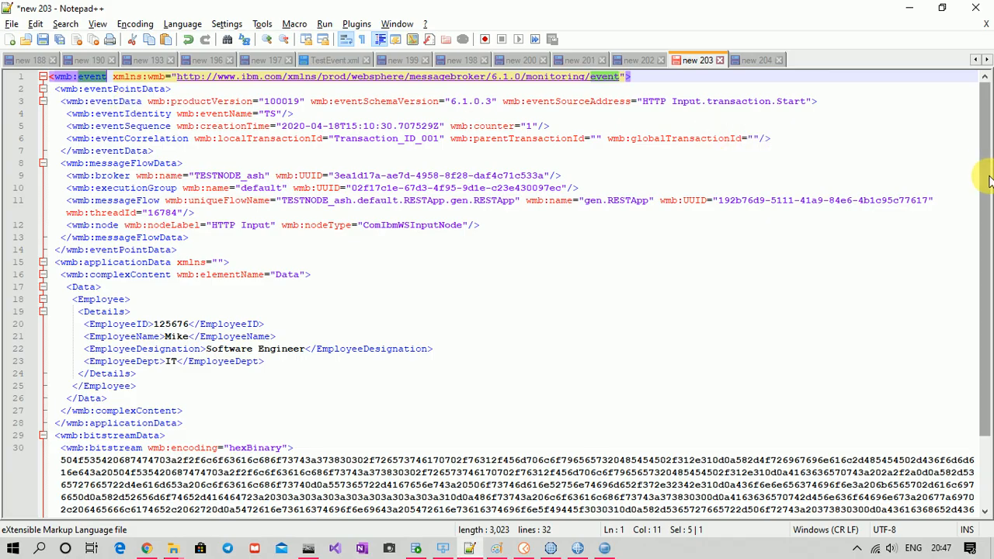
drag(981, 116, 988, 385)
scroll(984, 256, up, 1)
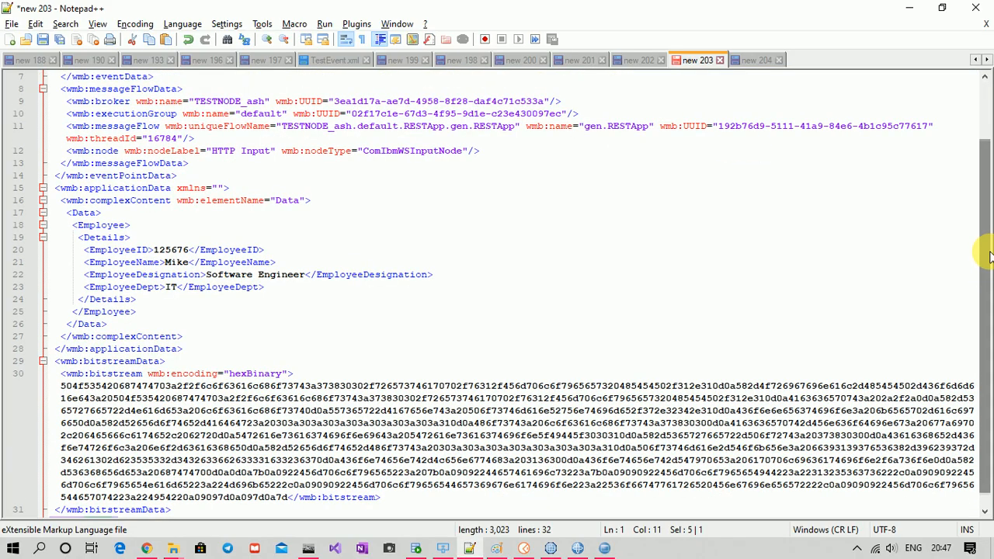
drag(984, 289, 983, 222)
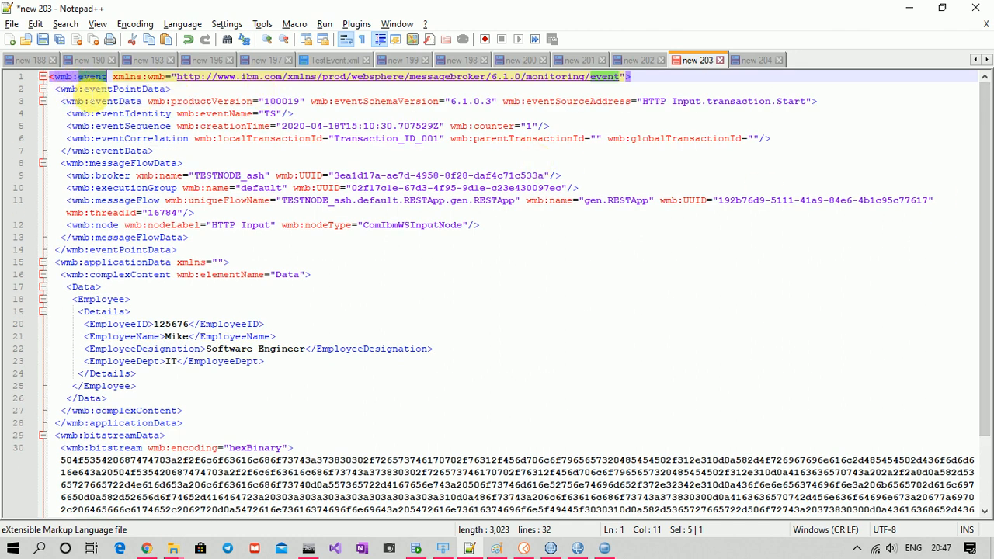
key(alt+Tab)
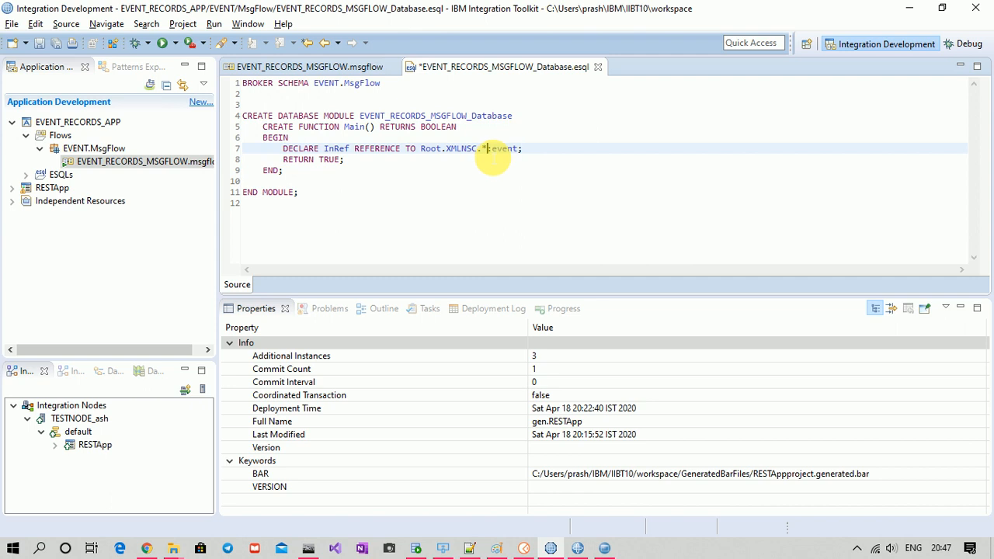
Start a second DECLARE InRef line below the first declaration, and check the eventPointData element name in the Notepad++ sample XML.
click(526, 149)
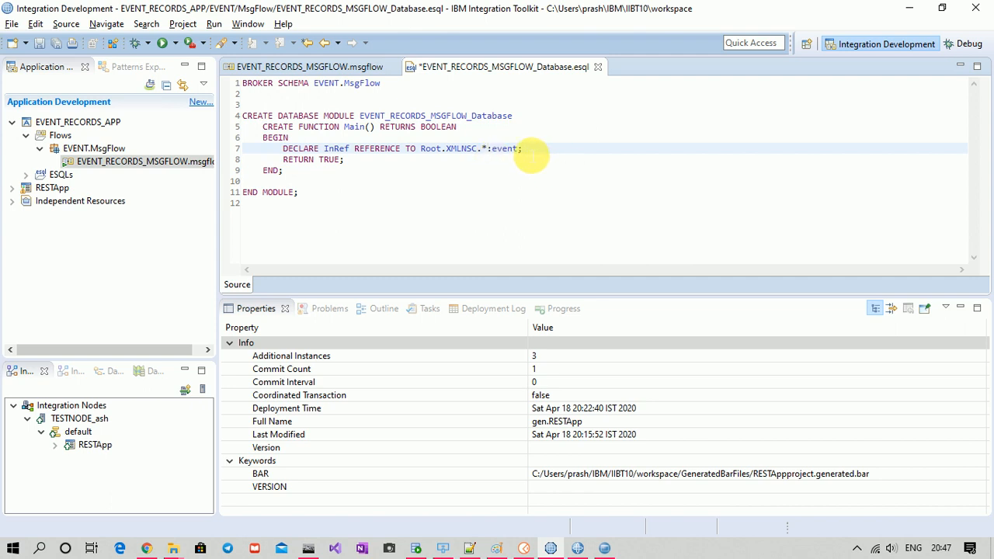
key(Return)
key(Return)
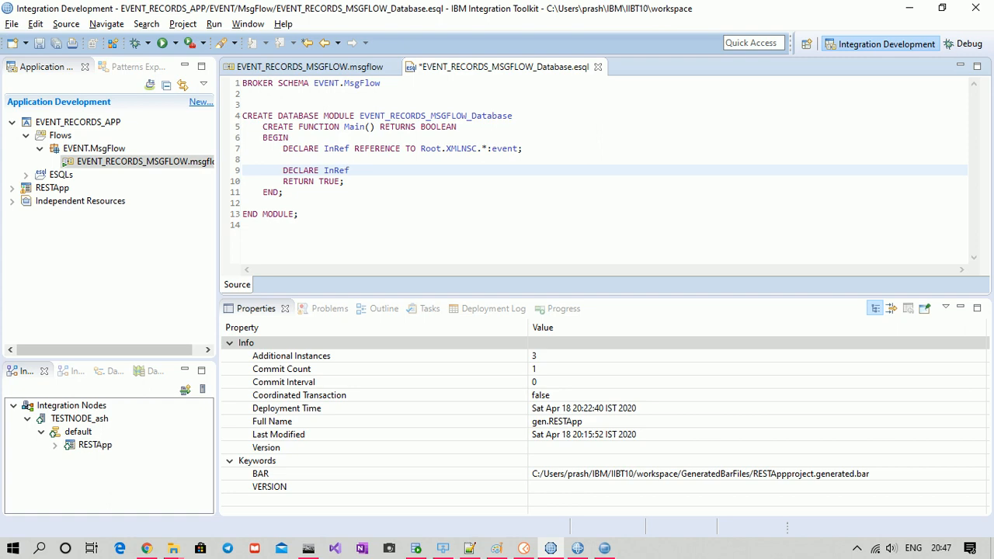
key(alt+Tab)
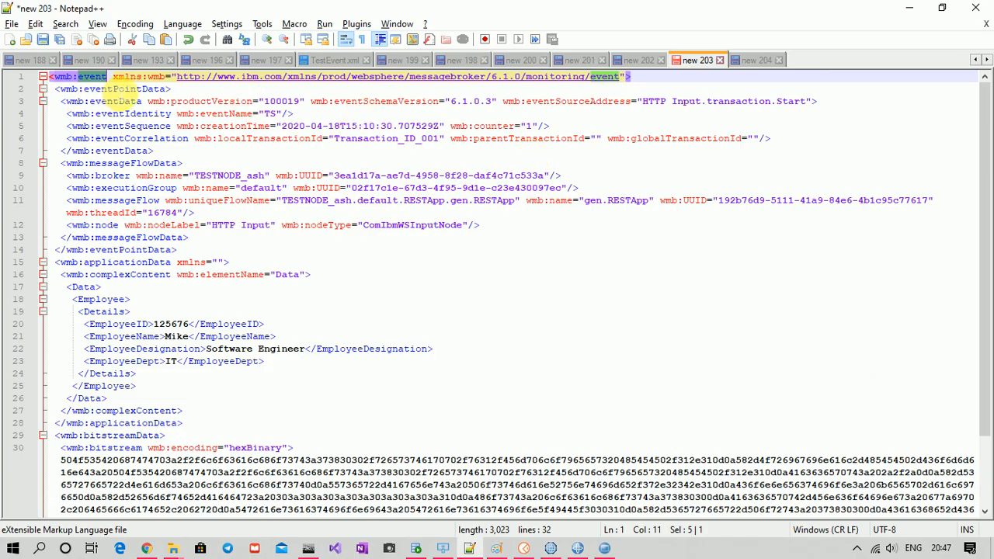
double_click(114, 89)
key(alt+Tab)
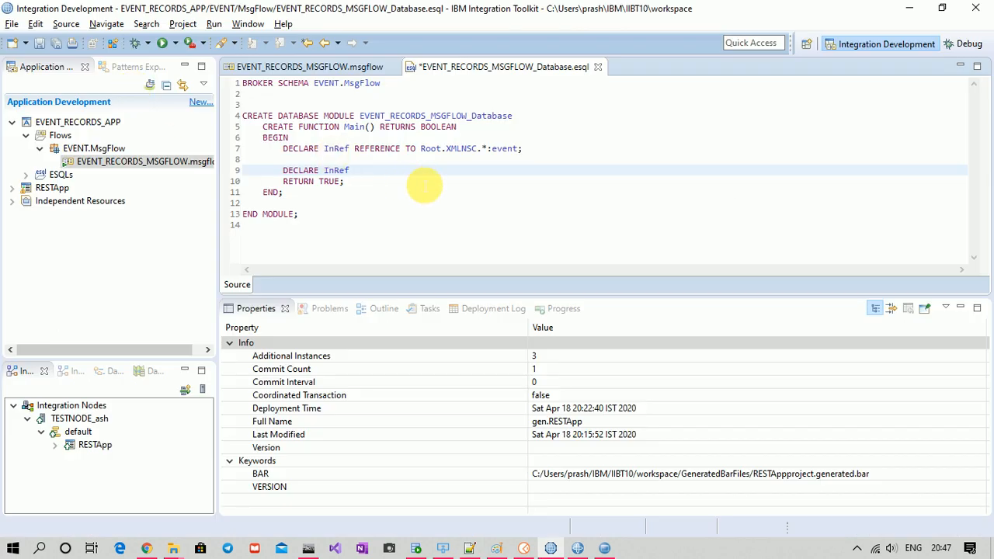
Extend the second declaration to DECLARE InRefPtData REFERENCE TO, leaving blank lines before RETURN TRUE.
key(Return)
key(Return)
click(366, 173)
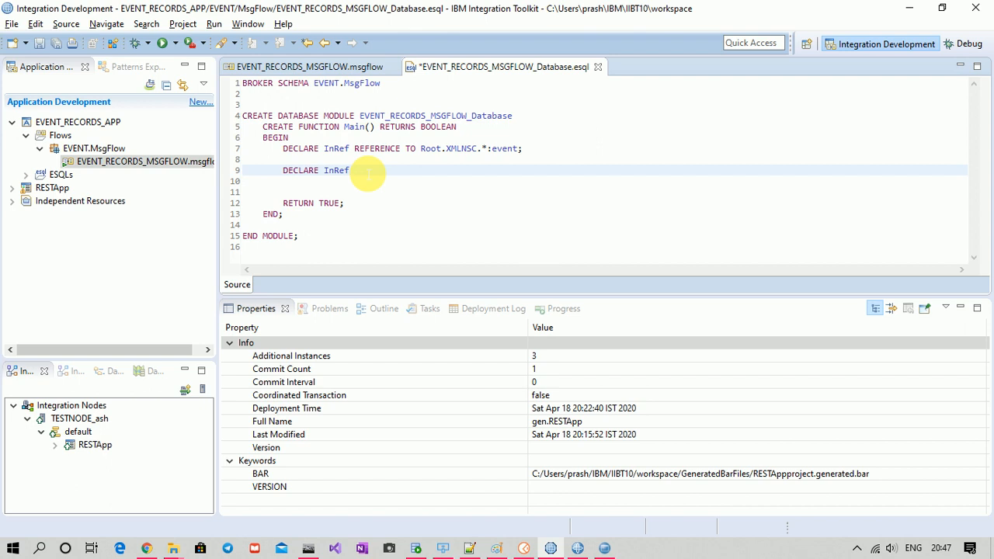
text(PtDa)
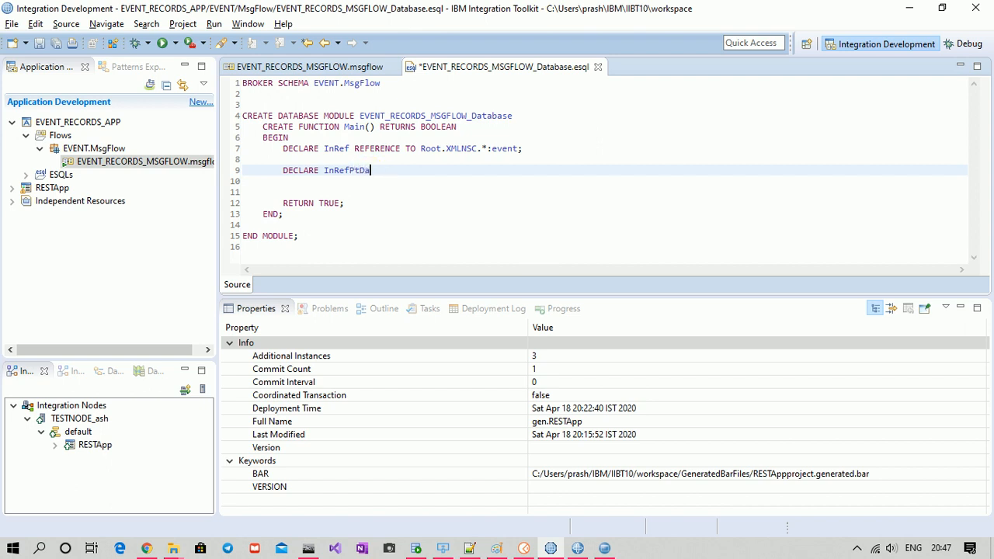
text(ta REFERENE)
key(BackSpace)
key(BackSpace)
key(BackSpace)
key(ctrl+space)
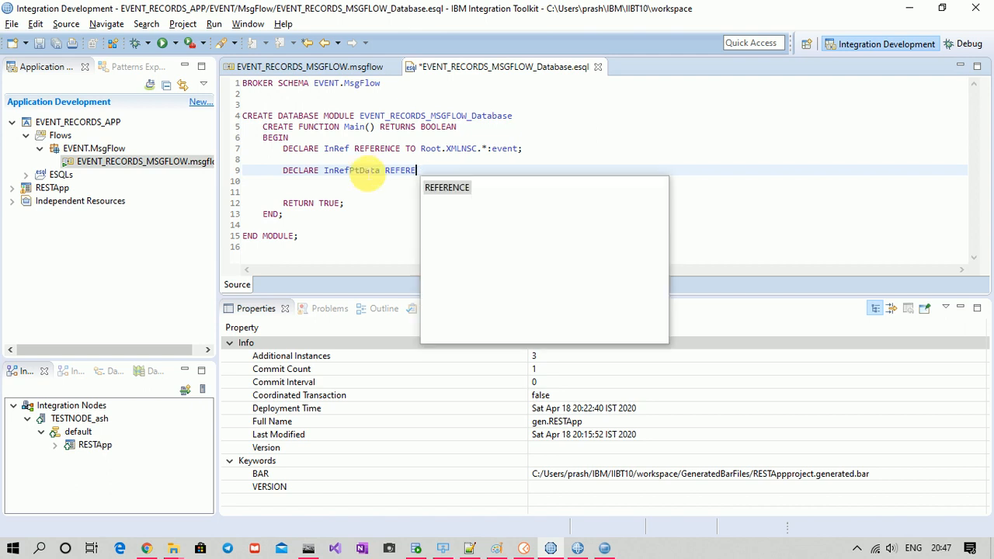
key(Return)
text(T )
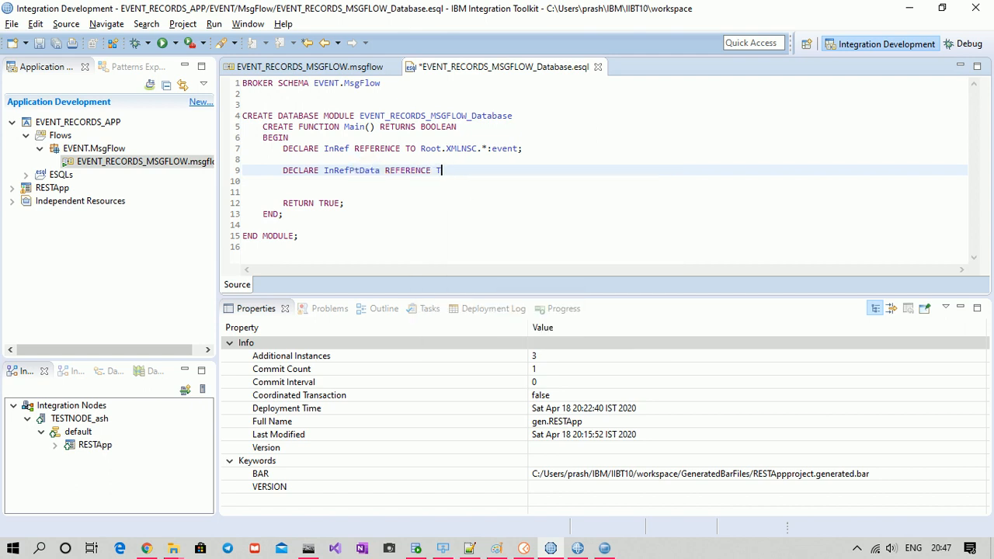
text(o)
key(BackSpace)
text(O)
Copy the InRef variable name into the InRefPtData declaration as its target and append .*: to it.
double_click(335, 149)
key(ctrl+c)
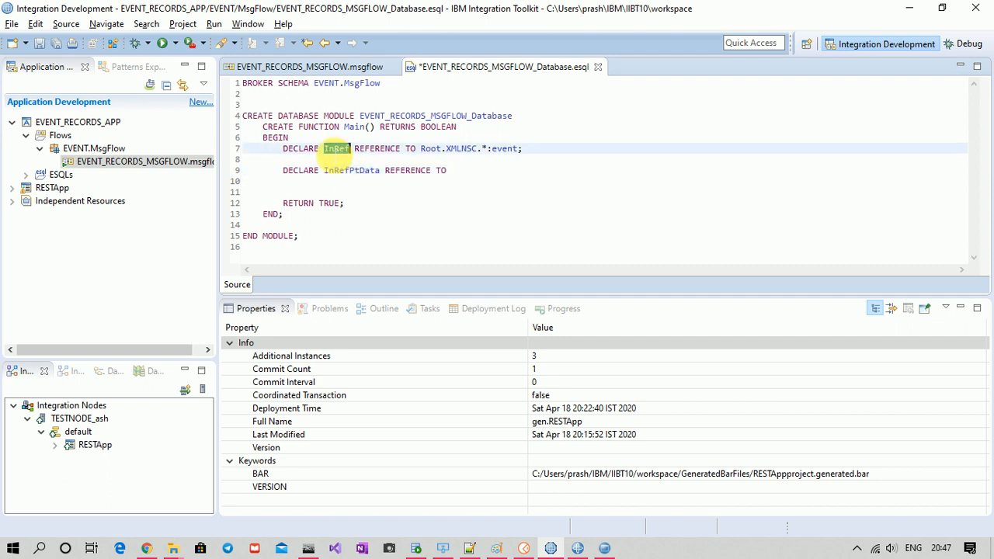
click(470, 175)
key(ctrl+v)
text(.)
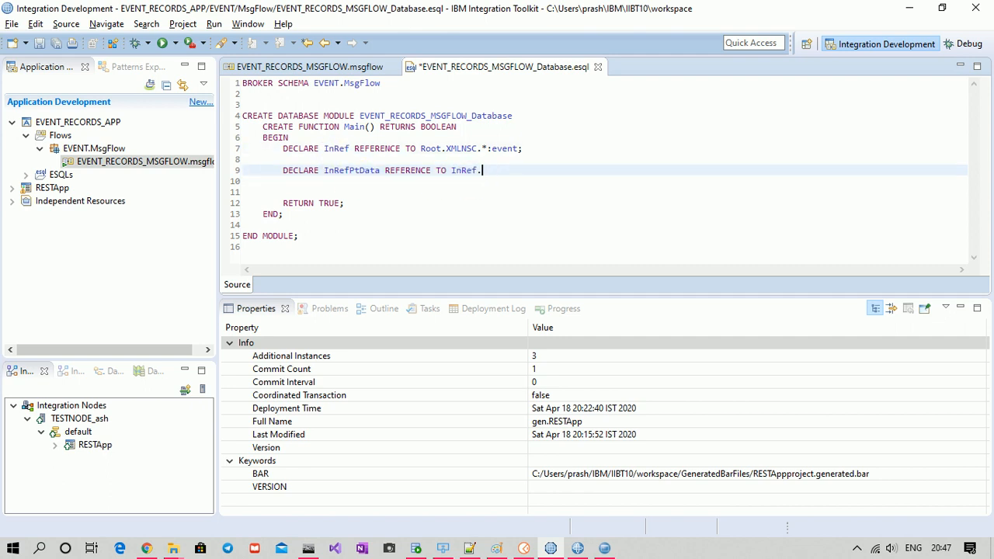
text(*:)
Copy eventPointData from the Notepad++ sample XML to finish the declaration as InRef.*:eventPointData; and start a new line below it.
key(alt+Tab)
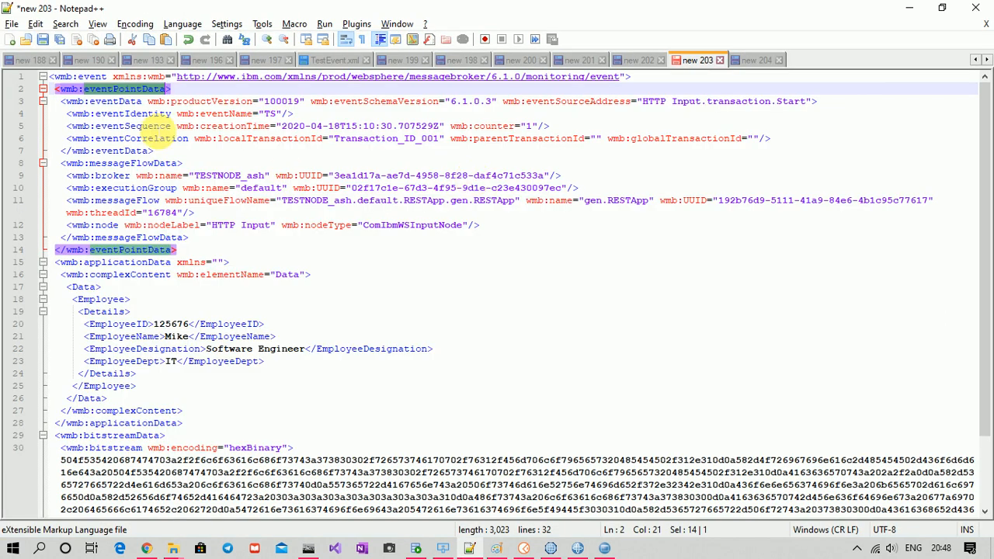
double_click(120, 88)
key(ctrl+c)
key(alt+Tab)
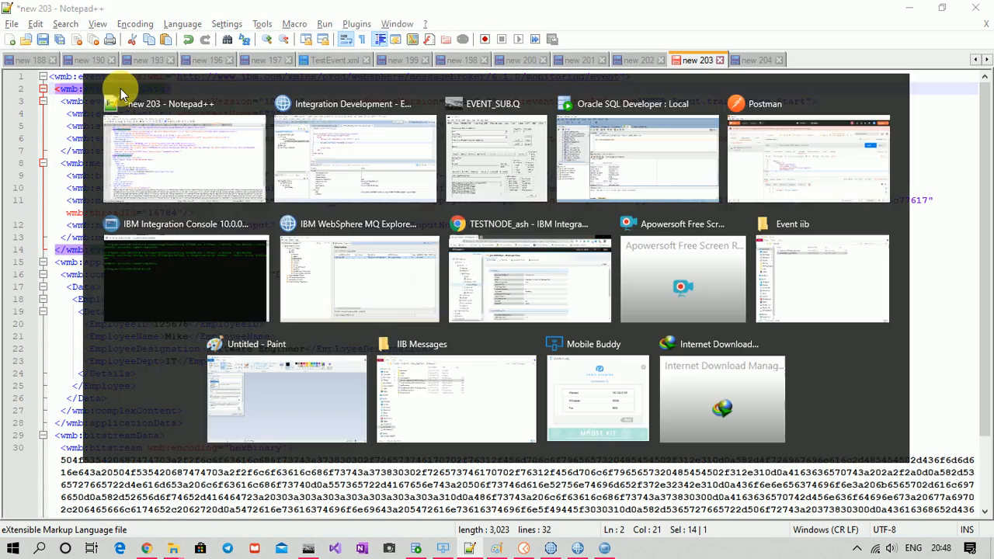
key(ctrl+v)
text(;)
key(Return)
key(Return)
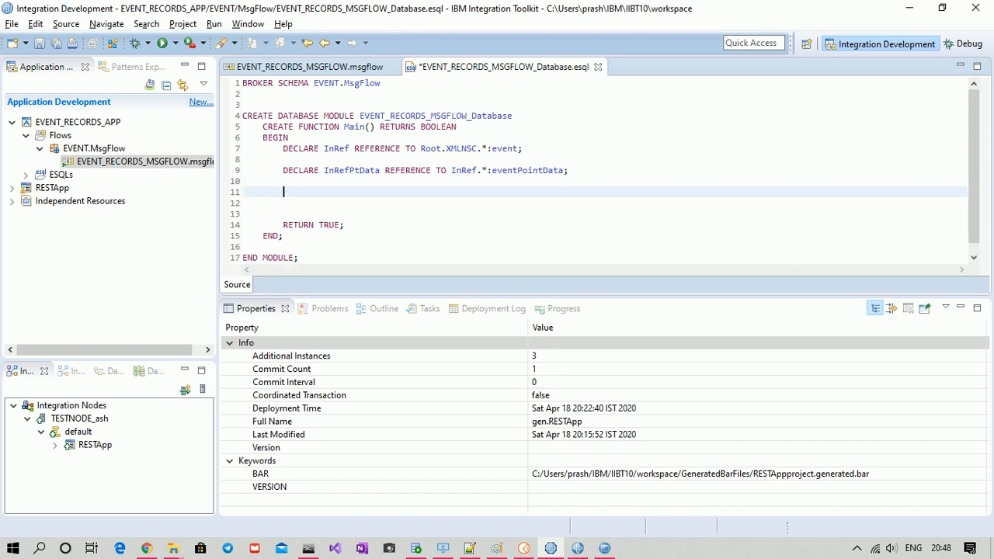
Begin a third declaration reading DECLARE InrefBitStream REFERENCE TO InRef.*: below the InRefPtData line.
text(DECLARE InrefBitStream )
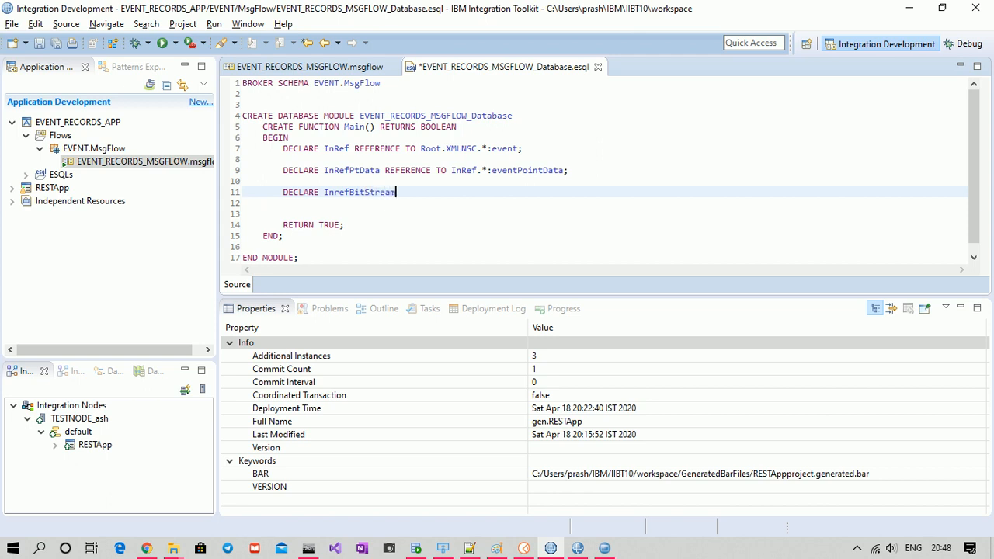
text(REFERENCE TO InRe)
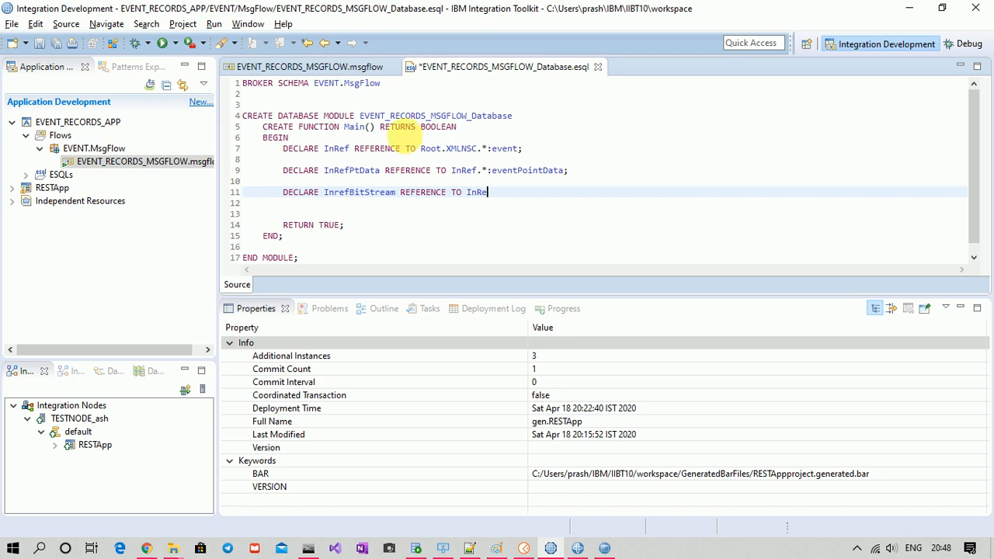
key(ctrl+space)
key(Return)
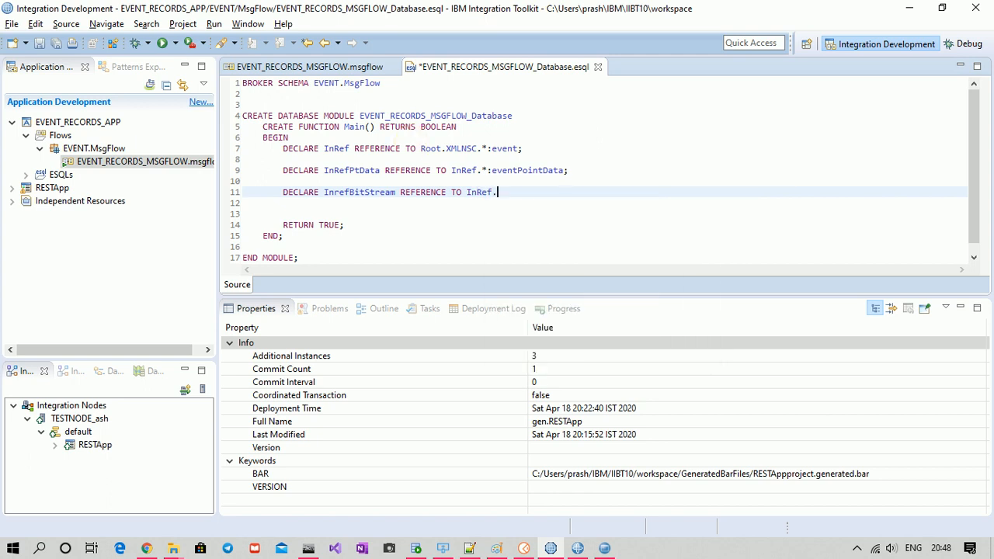
text(.*:)
Copy bitstreamData from the Notepad++ sample XML to finish the InrefBitStream declaration as InRef.*:bitstreamData; and add blank lines below.
key(alt+Tab)
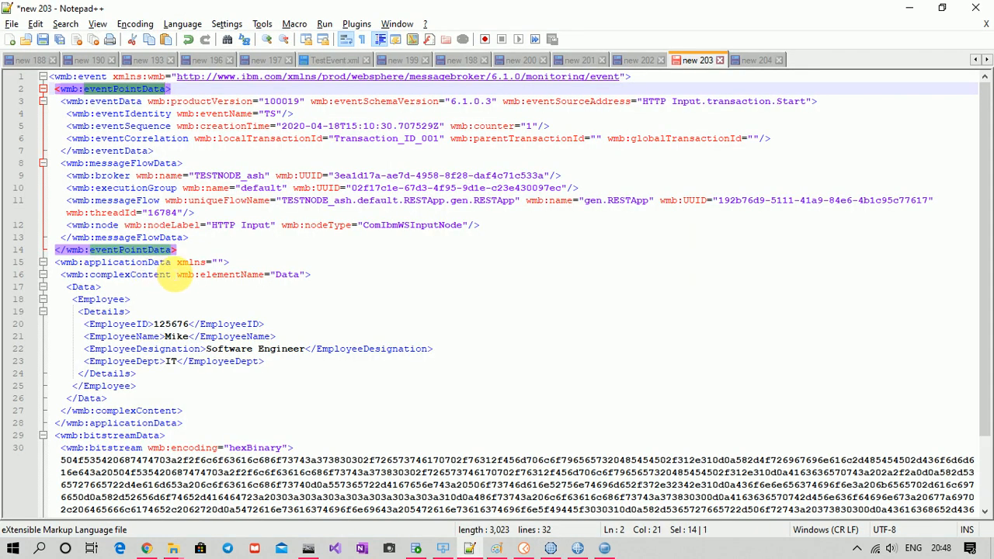
double_click(121, 435)
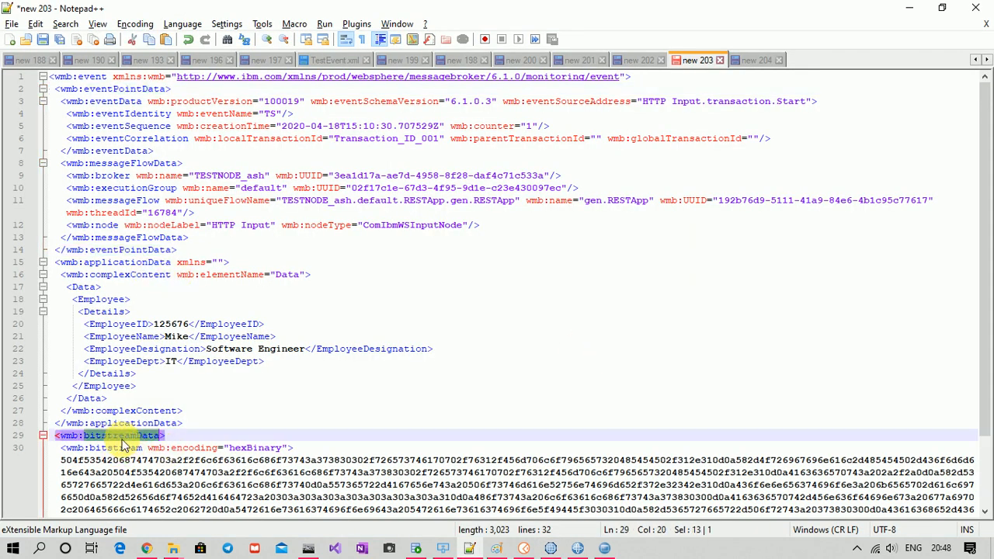
key(ctrl+c)
key(alt+Tab)
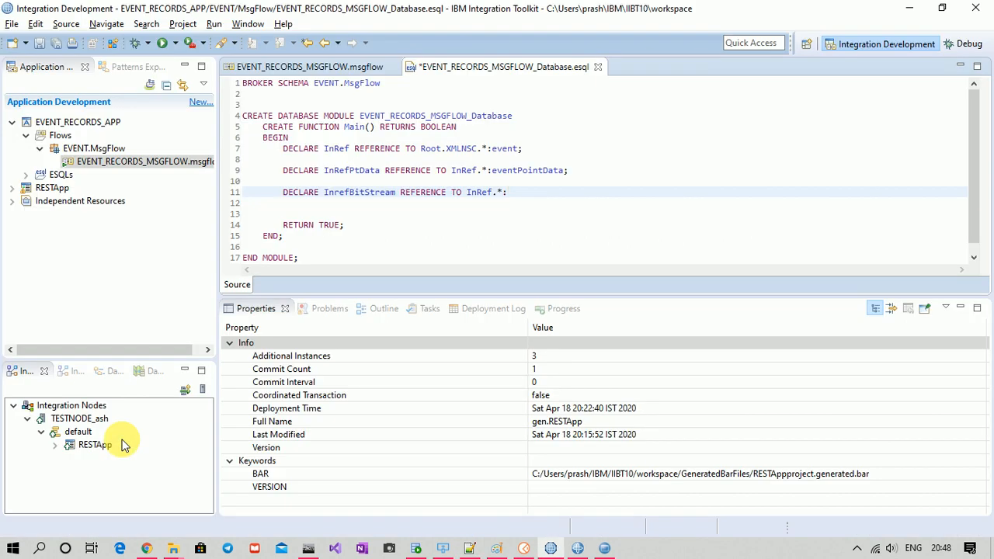
text(:)
key(ctrl+v)
text(;)
key(Return)
key(Return)
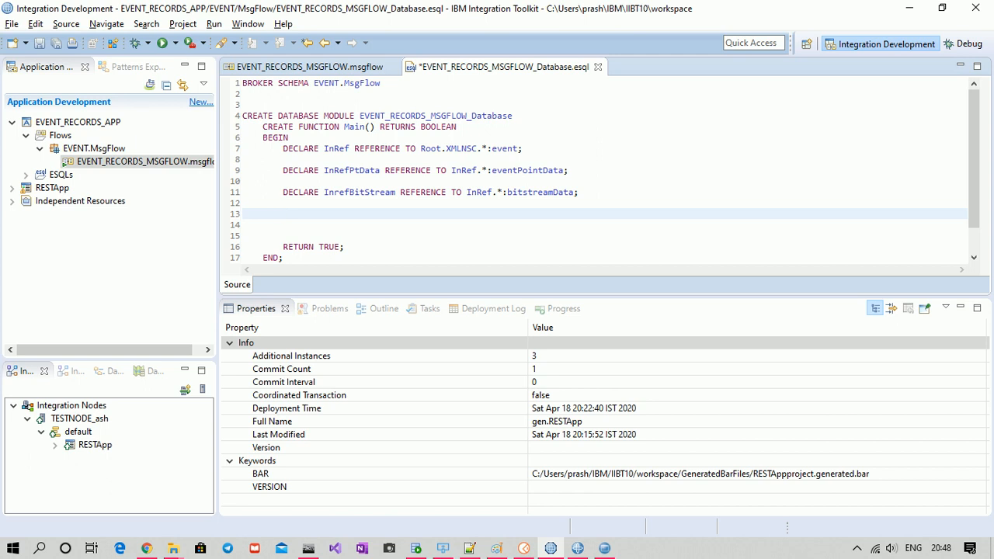
Switch to Oracle SQL Developer to check the column names and types of EVENT_RECORDS_TBL, and return to the ESQL editor.
click(416, 548)
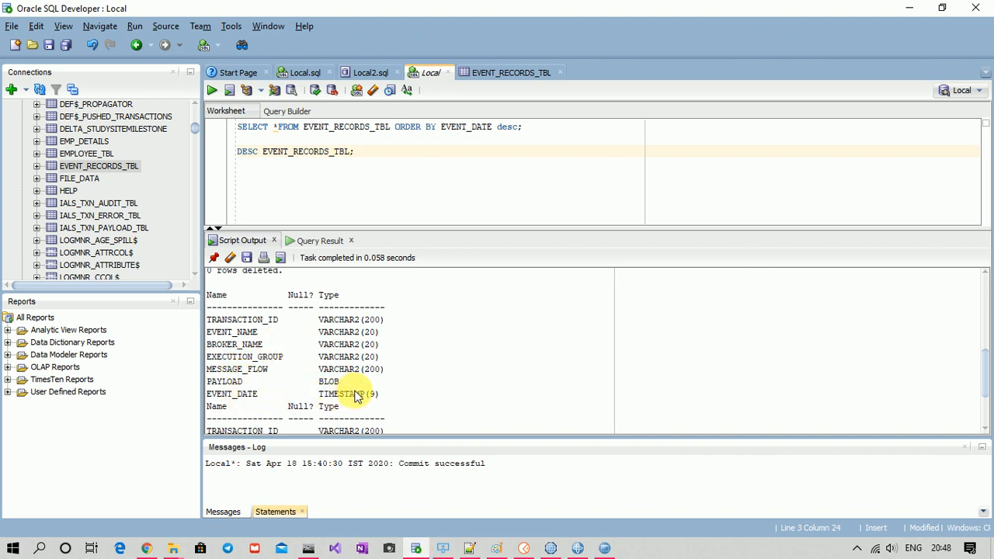
key(alt+Tab)
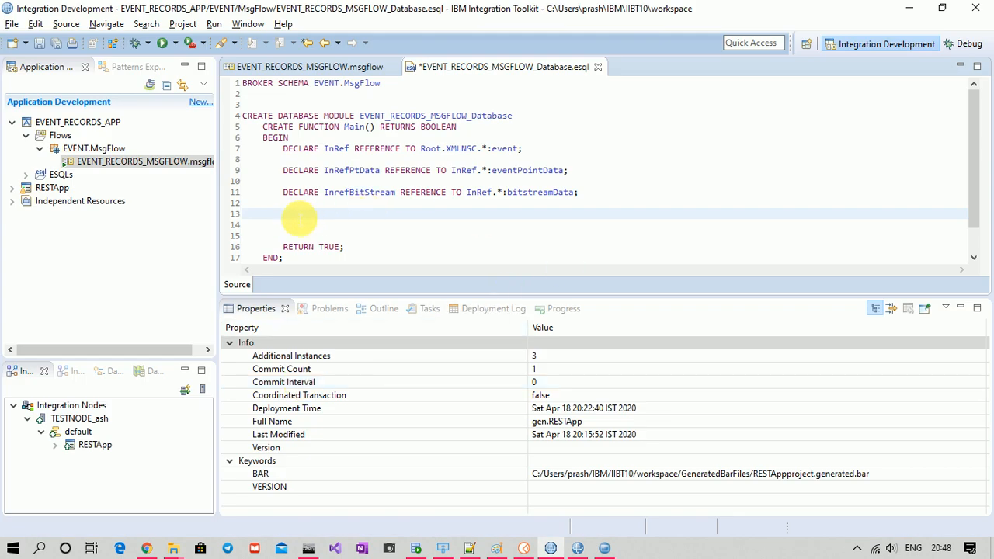
key(alt+Tab)
key(alt+Tab)
Add INSERT INTO Database.EVENT_RECORDS_TBL below the declarations, copying the table name from the Oracle SQL Developer worksheet.
text(INSERT)
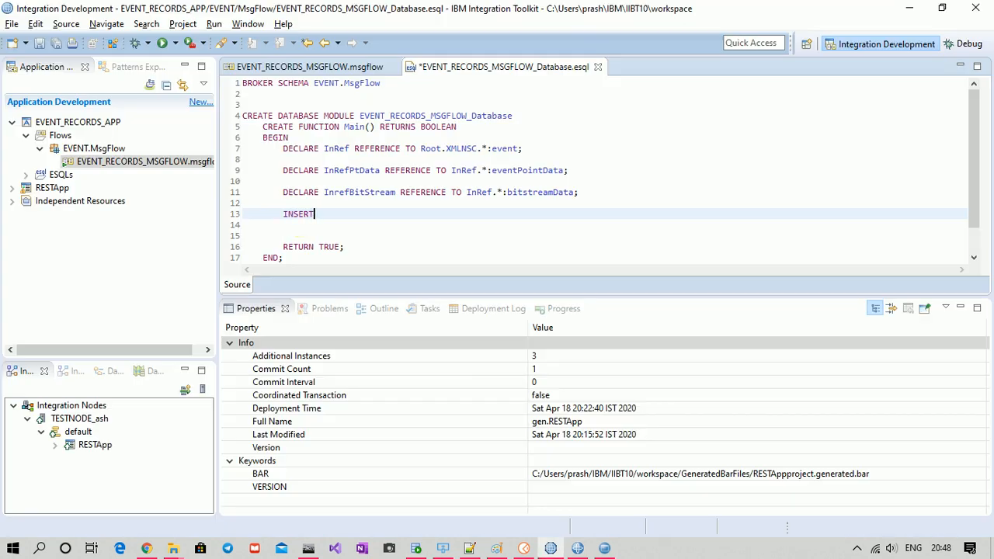
text( INTO Data)
key(ctrl+space)
key(Return)
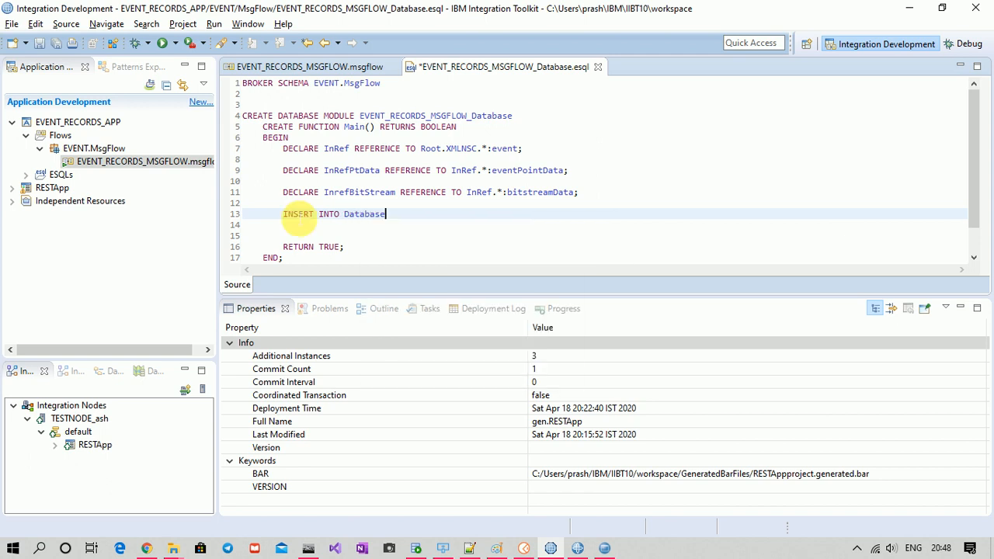
text(.)
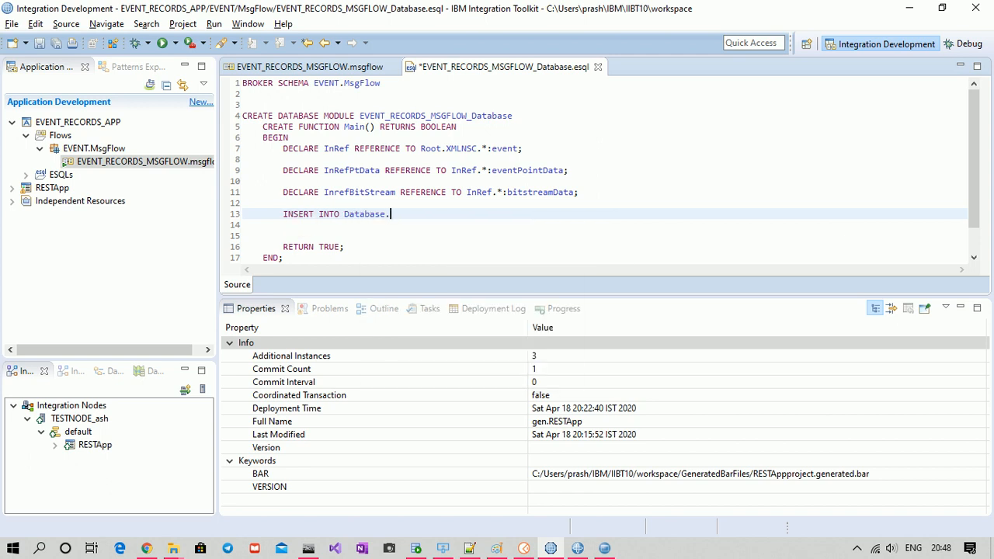
key(alt+Tab)
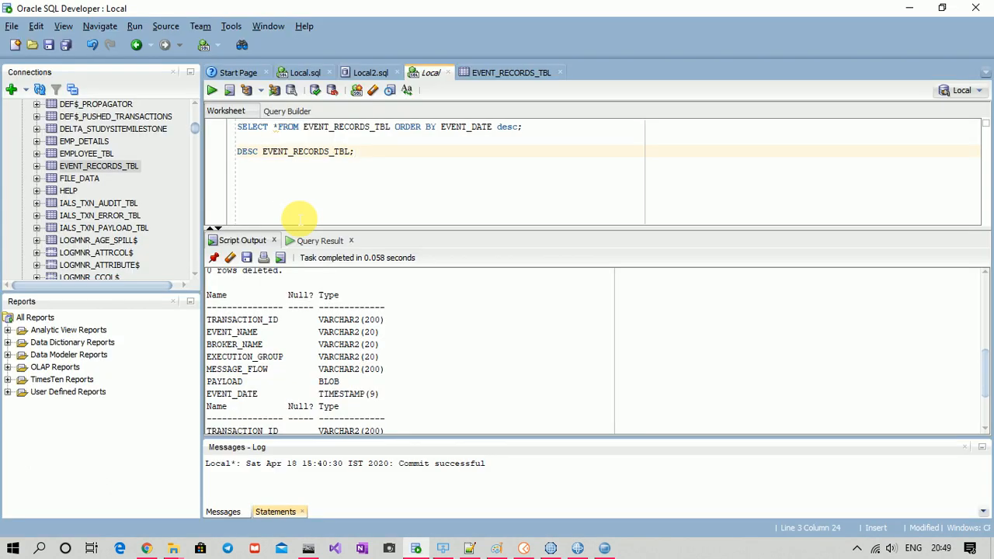
double_click(310, 152)
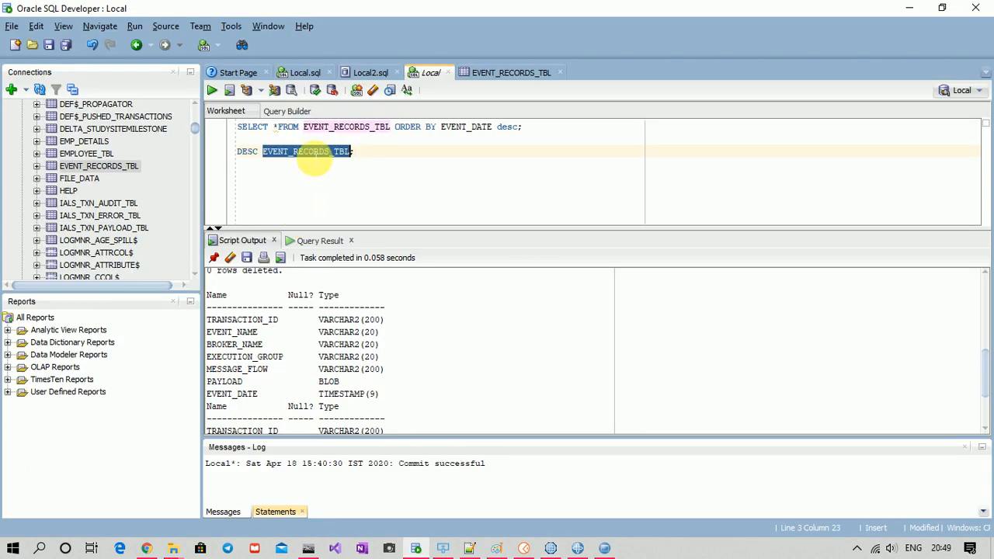
key(ctrl+c)
key(alt+Tab)
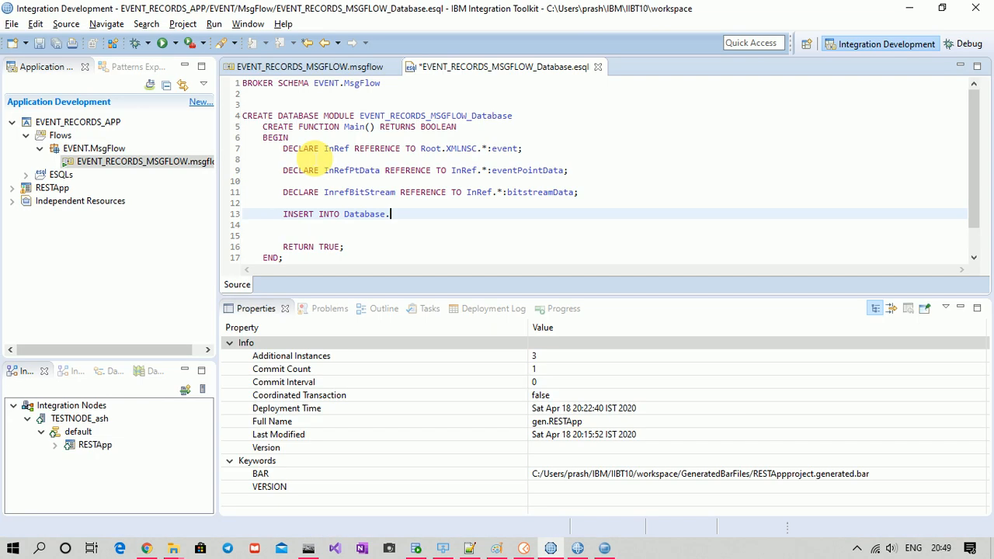
key(ctrl+v)
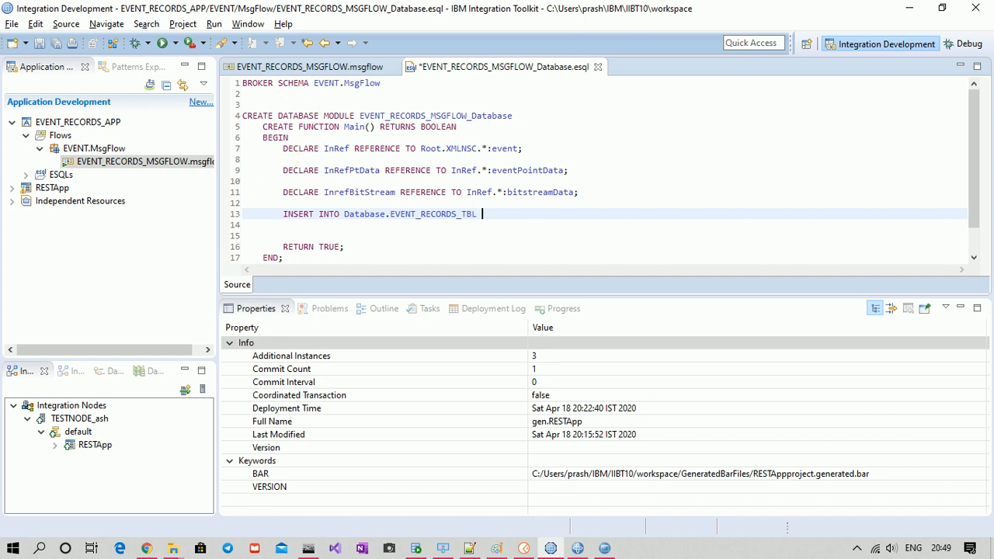
Extend the INSERT statement with VALUES(InRefPtData.*, checking the event element hierarchy in the Notepad++ sample XML.
text(VALUES(InRefP)
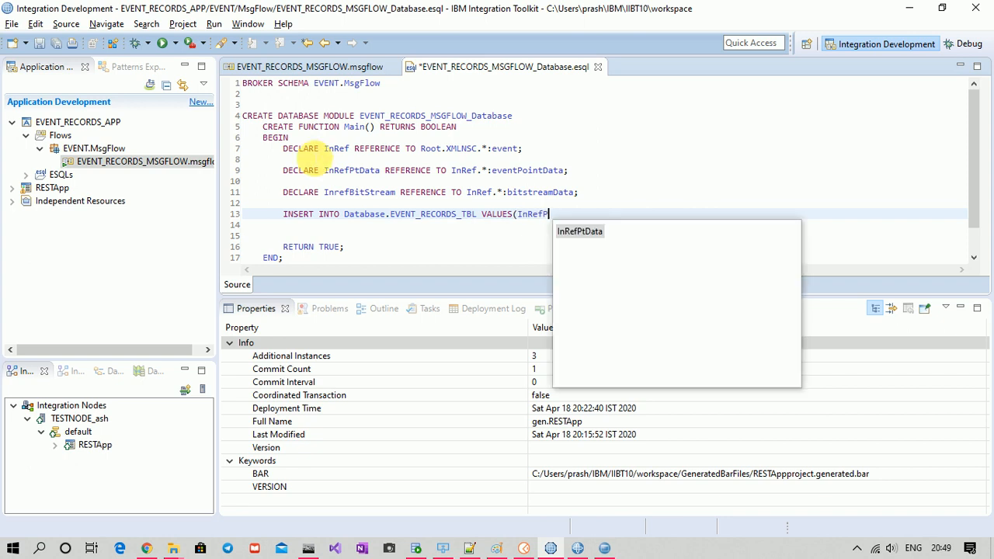
key(Return)
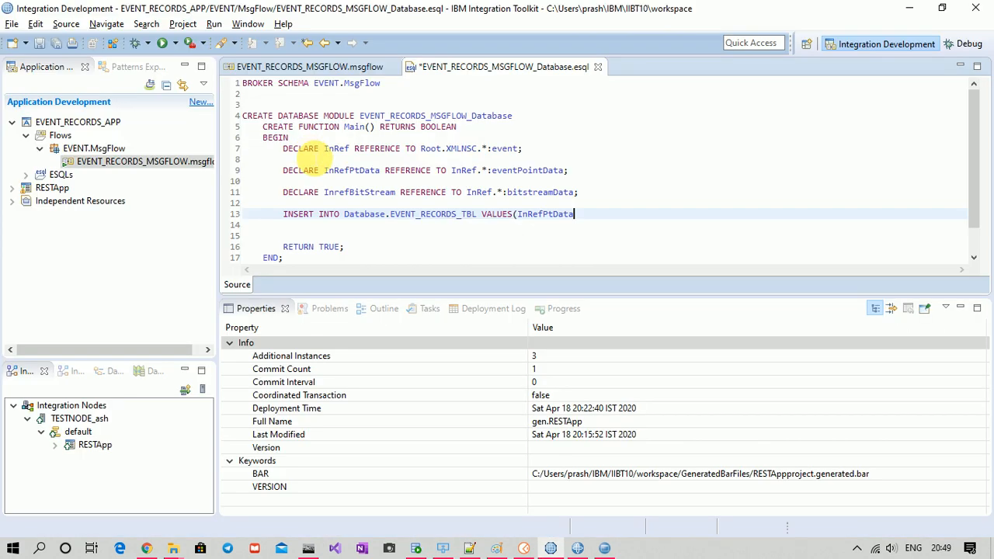
key(alt+Tab)
key(Tab)
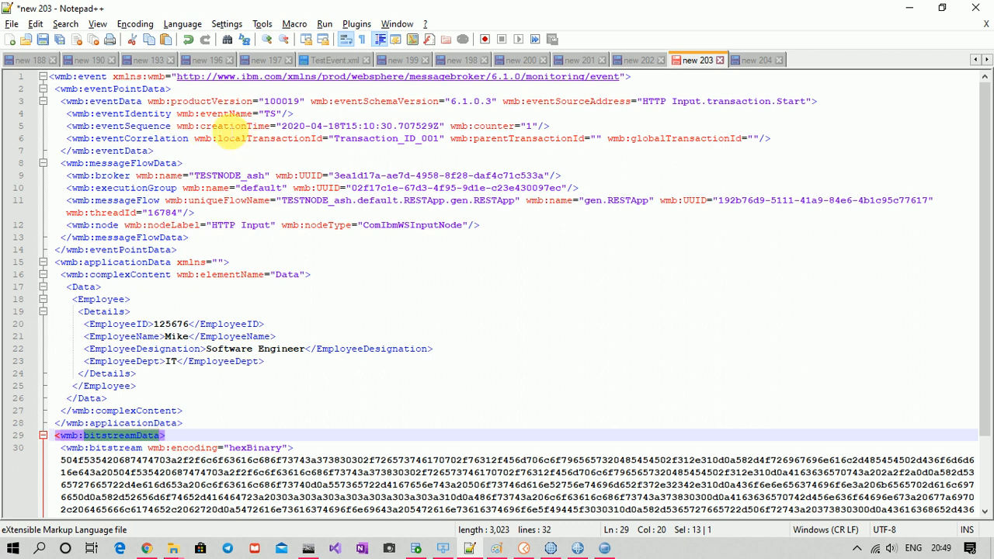
double_click(124, 89)
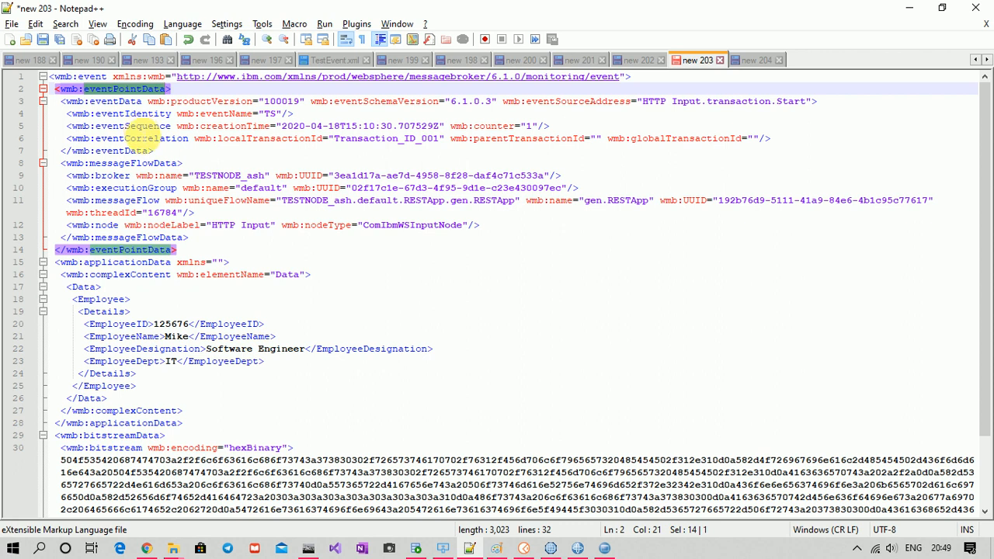
double_click(141, 138)
key(alt+Tab)
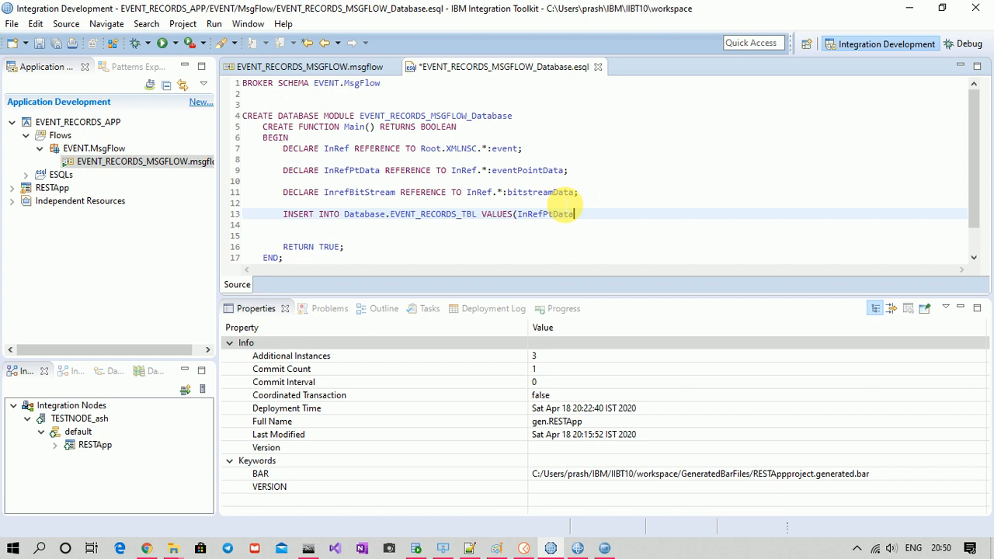
text(.)
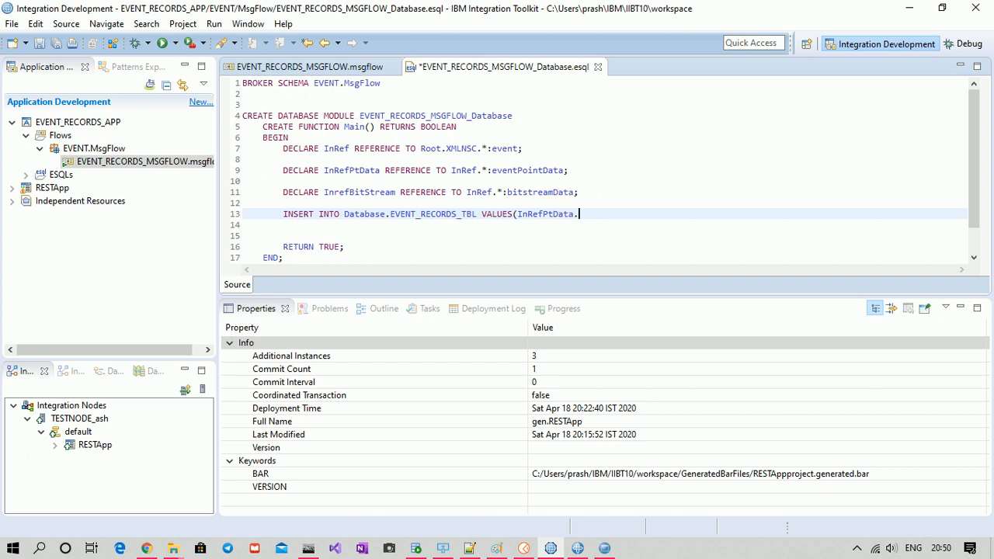
text(*)
Copy eventData from the Notepad++ sample XML to extend the first value to InRefPtData.*:eventData.*:.
key(alt+Tab)
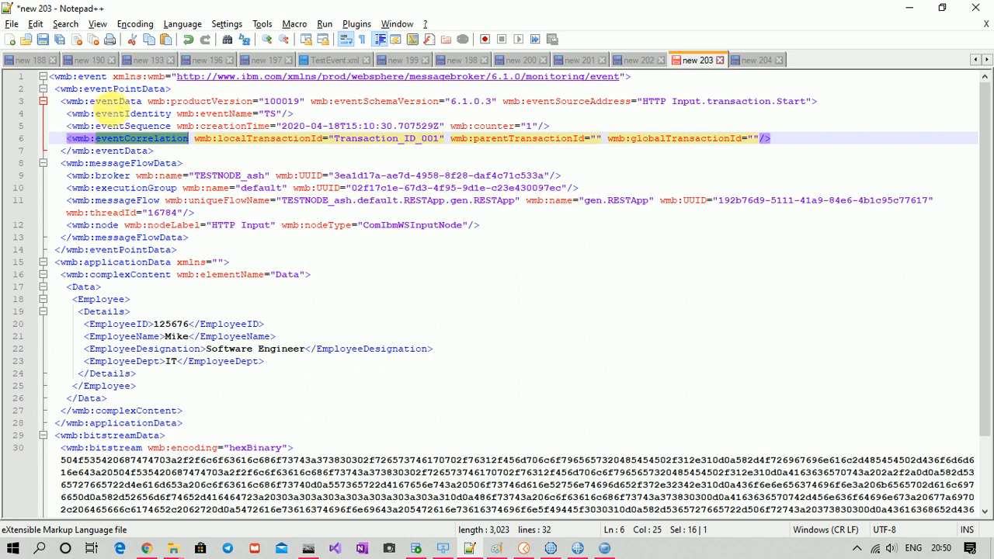
double_click(115, 101)
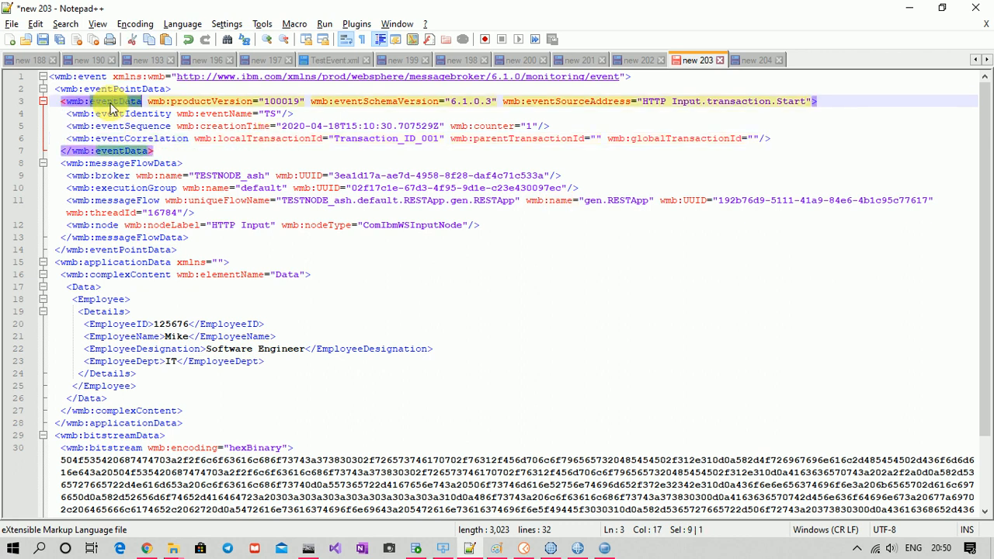
key(ctrl+c)
key(alt+Tab)
text(:)
key(ctrl+v)
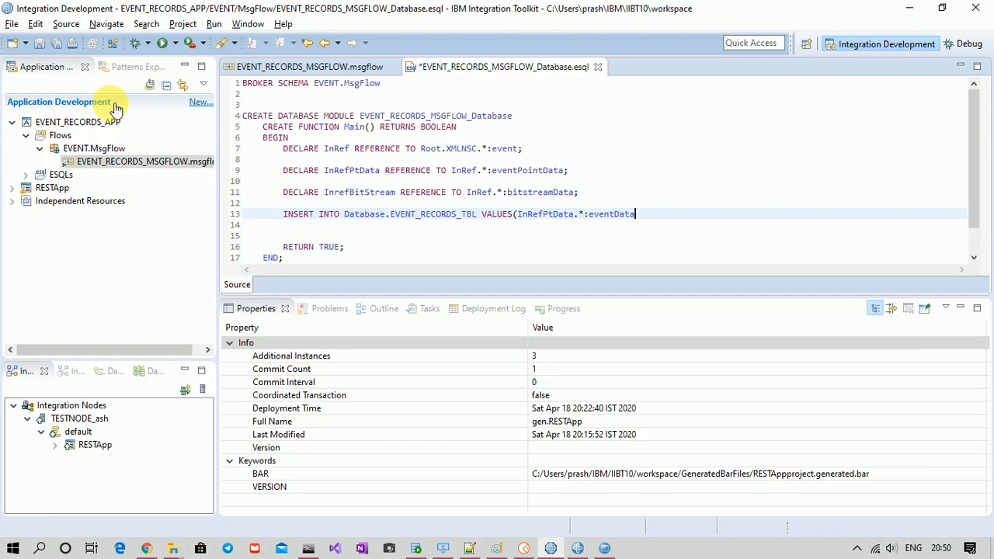
text(.*:)
Append eventCorrelation.* to the first value's path, copying the element name from the Notepad++ sample XML.
key(alt+Tab)
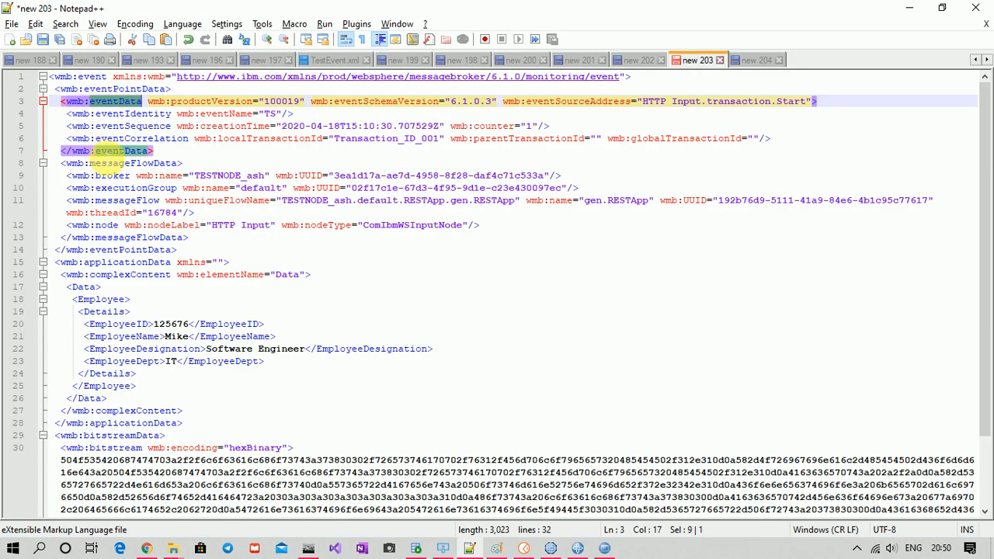
double_click(132, 139)
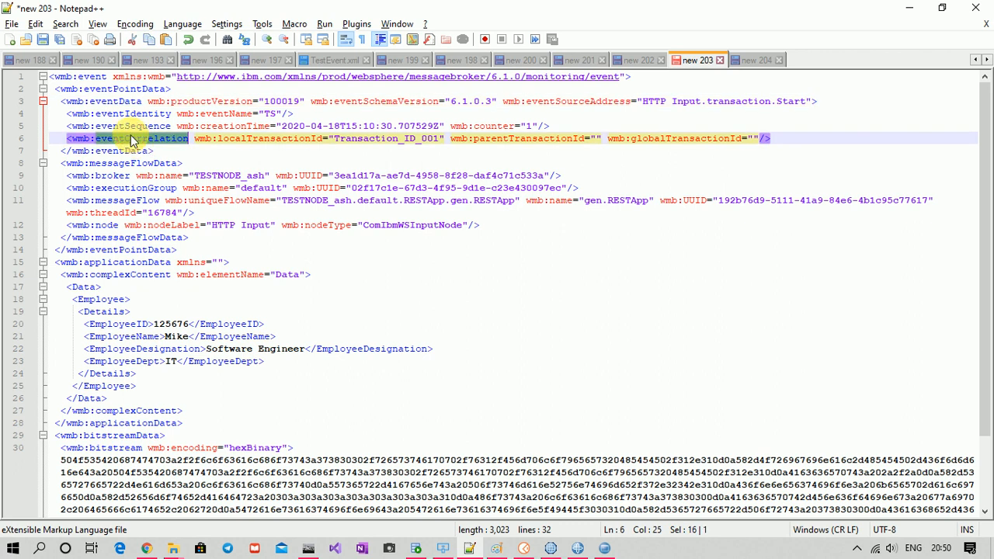
key(alt+Tab)
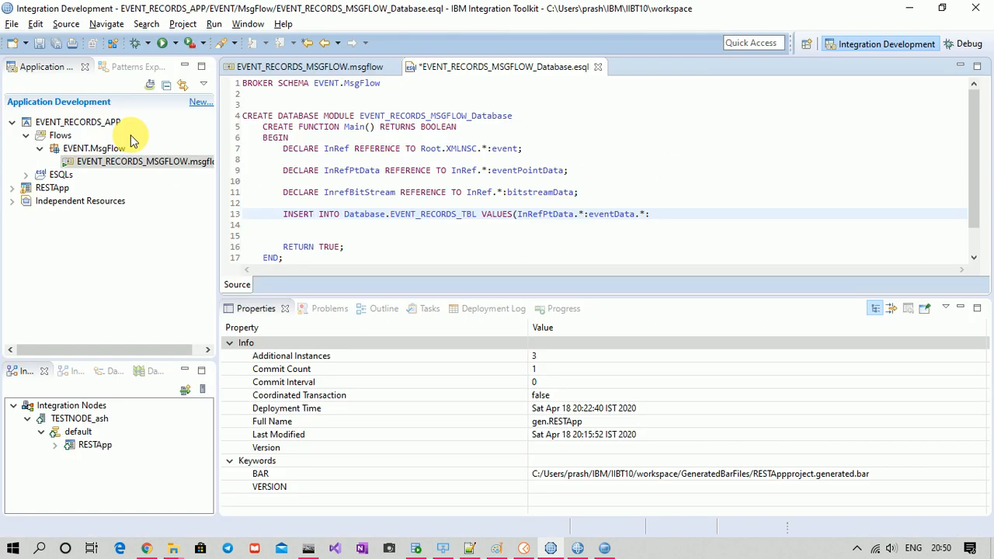
key(ctrl+v)
text(.*)
Complete the first value with :localTransactionId copied from the Notepad++ sample XML, followed by a comma and a new line.
key(alt+Tab)
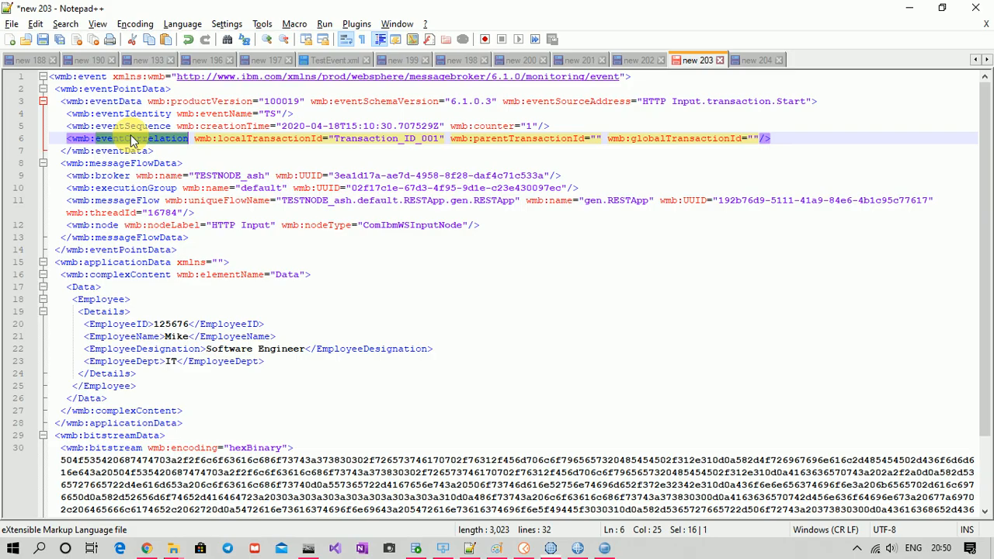
double_click(256, 138)
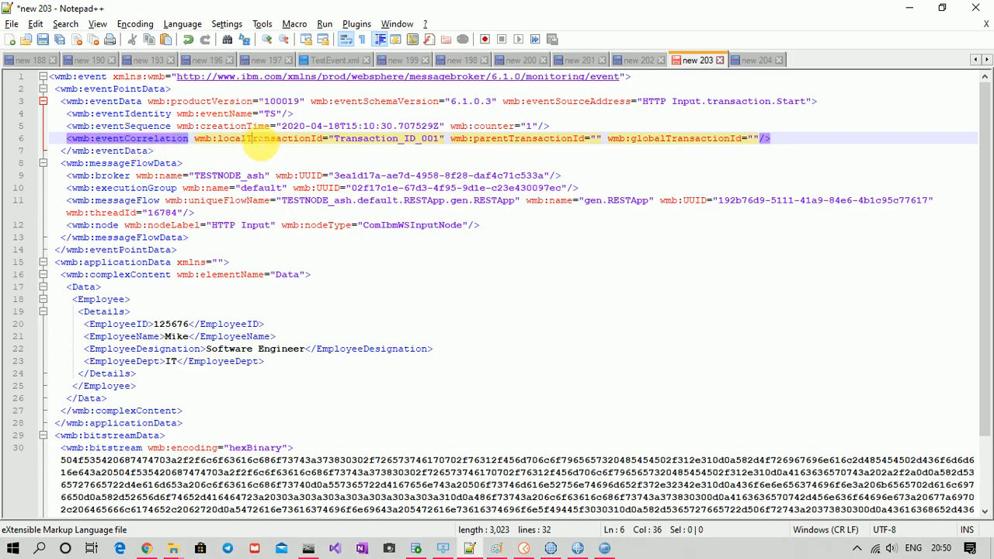
key(ctrl+c)
key(alt+Tab)
key(ctrl+v)
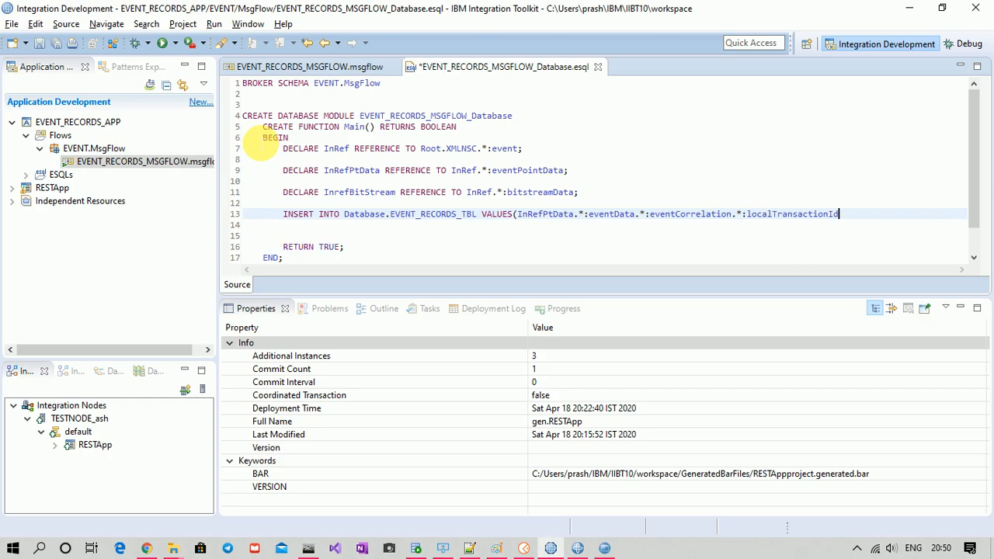
text(,)
key(Return)
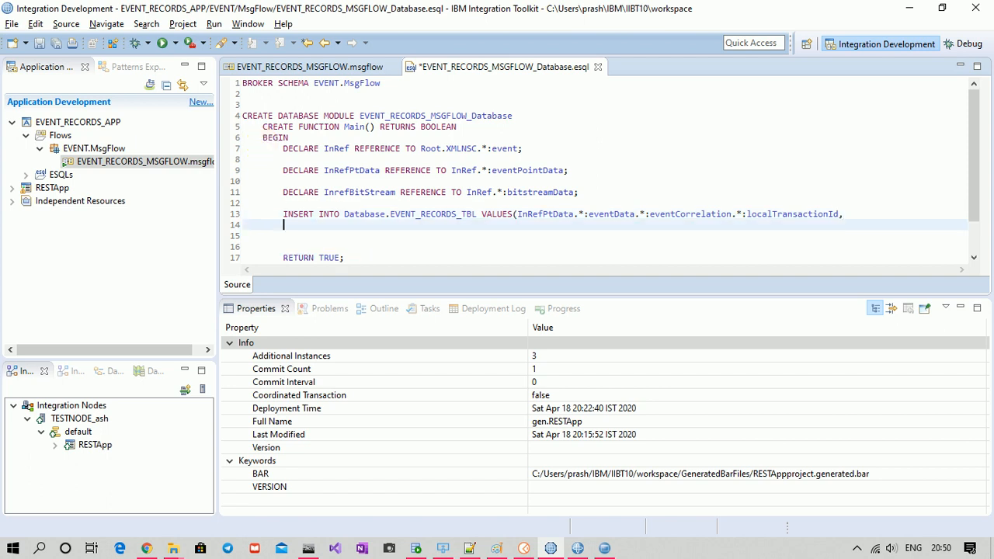
Indent the new line beneath the first value and check the EVENT_RECORDS_TBL columns in Oracle SQL Developer, returning to the ESQL editor.
key(Tab)
key(Tab)
key(Tab)
key(Tab)
key(Tab)
key(BackSpace)
key(alt+Tab)
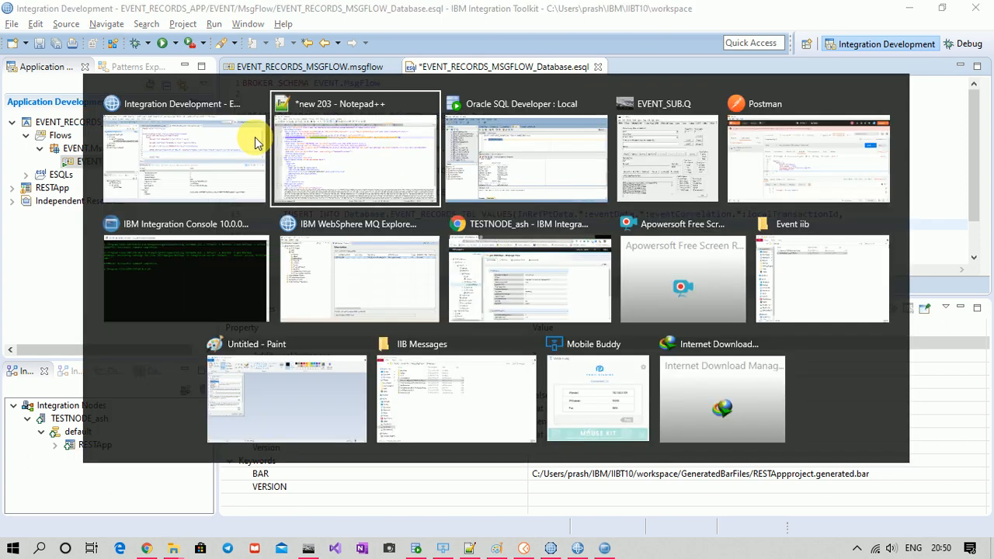
key(Tab)
key(alt+Tab)
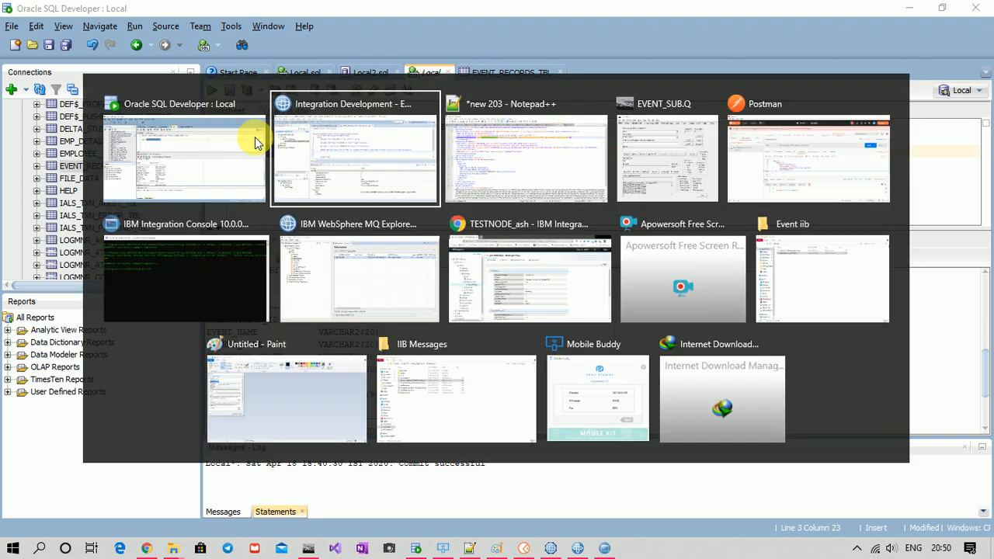
Start the second value with InRefPtData.*:eventData.*: by copying that prefix from the first value.
text(InR)
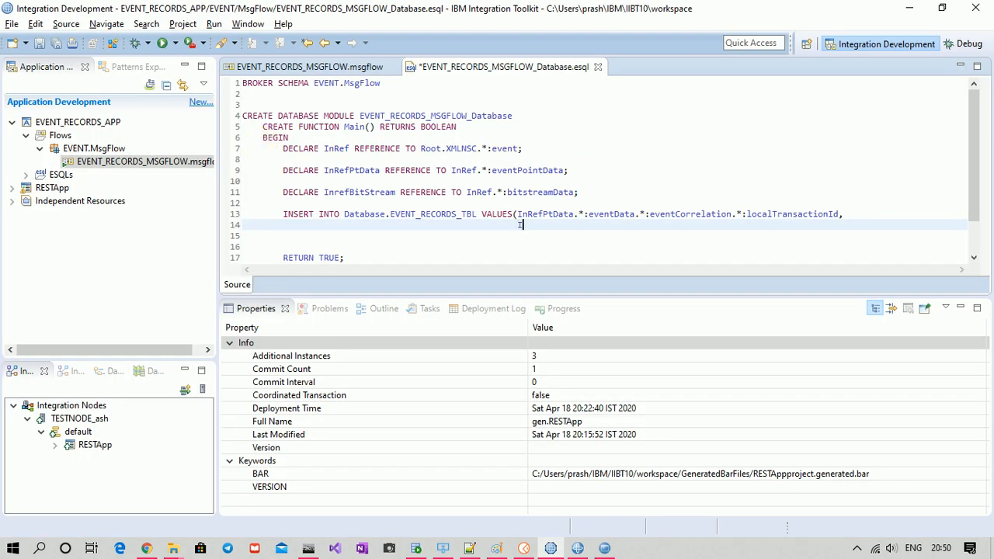
text(efp)
key(ctrl+space)
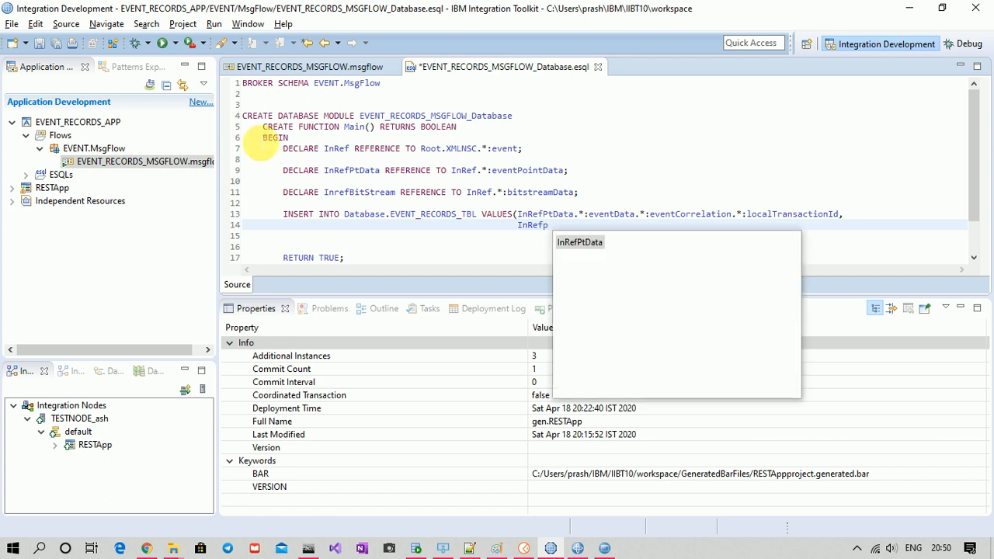
key(Return)
text(.)
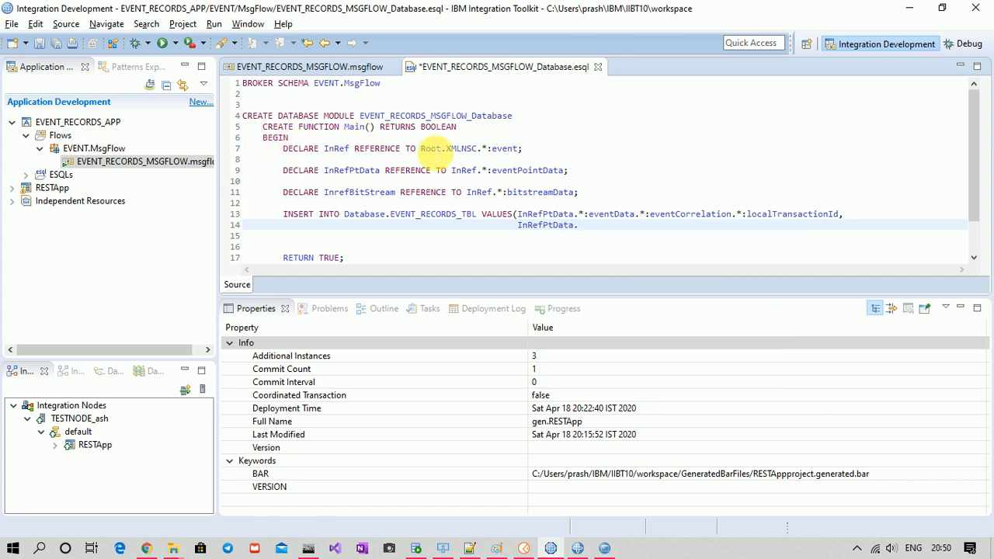
drag(518, 214, 653, 225)
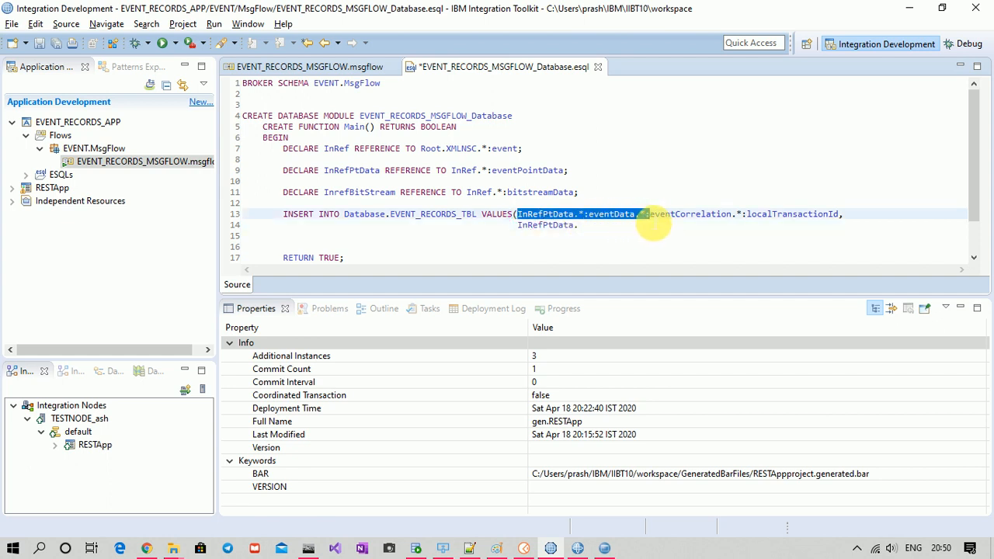
drag(518, 225, 587, 225)
key(ctrl+v)
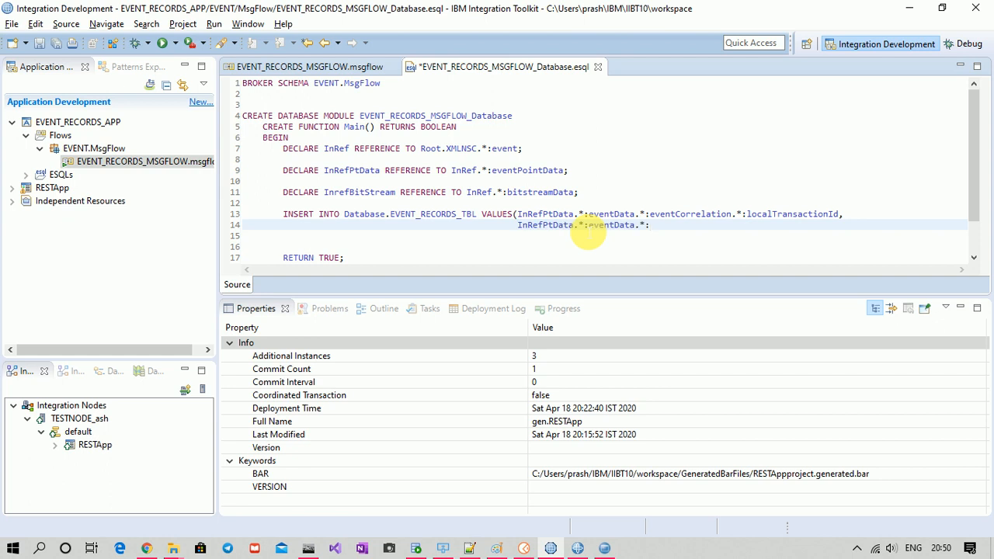
Append eventIdentity and a dot to the second value's path, copying the element name from the Notepad++ sample XML.
key(alt+Tab)
key(alt+Tab)
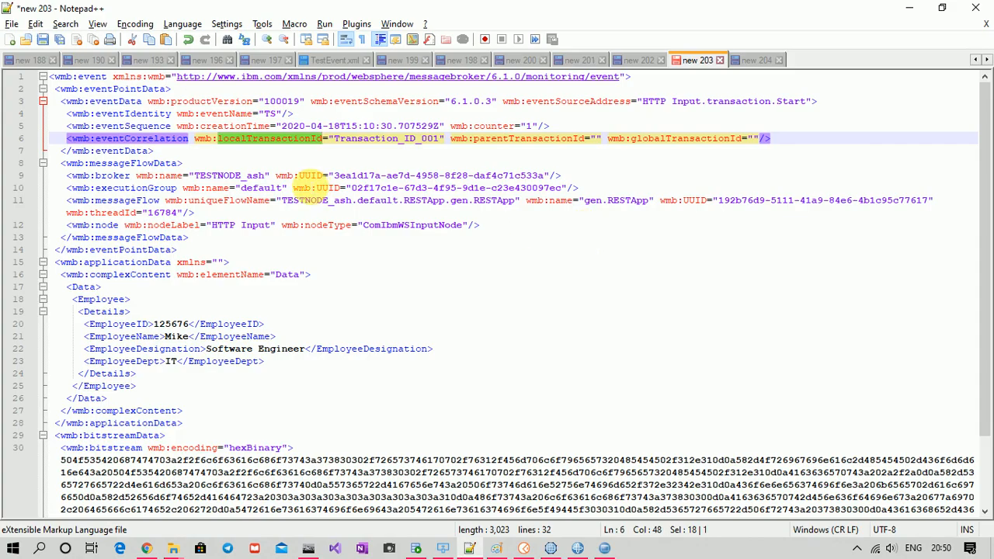
click(129, 115)
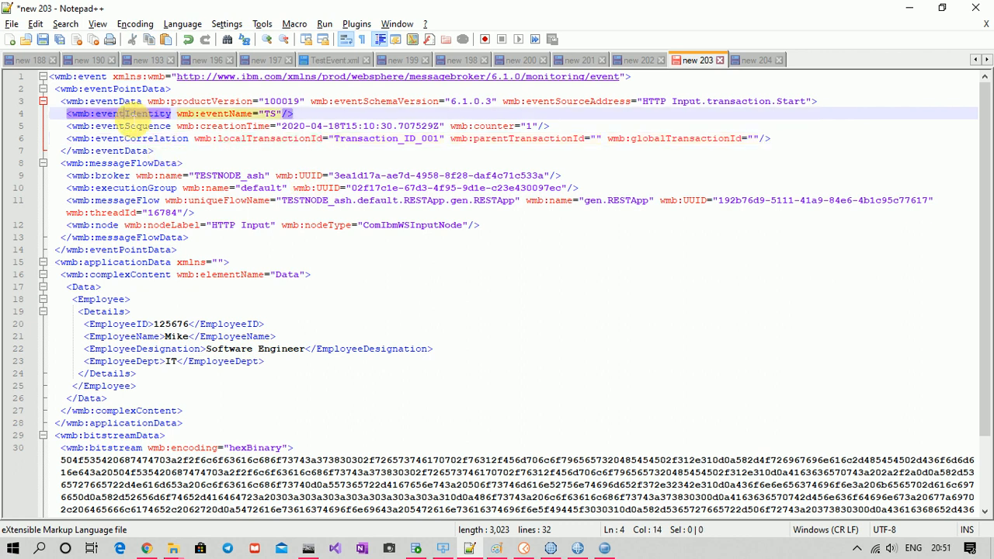
key(alt+Tab)
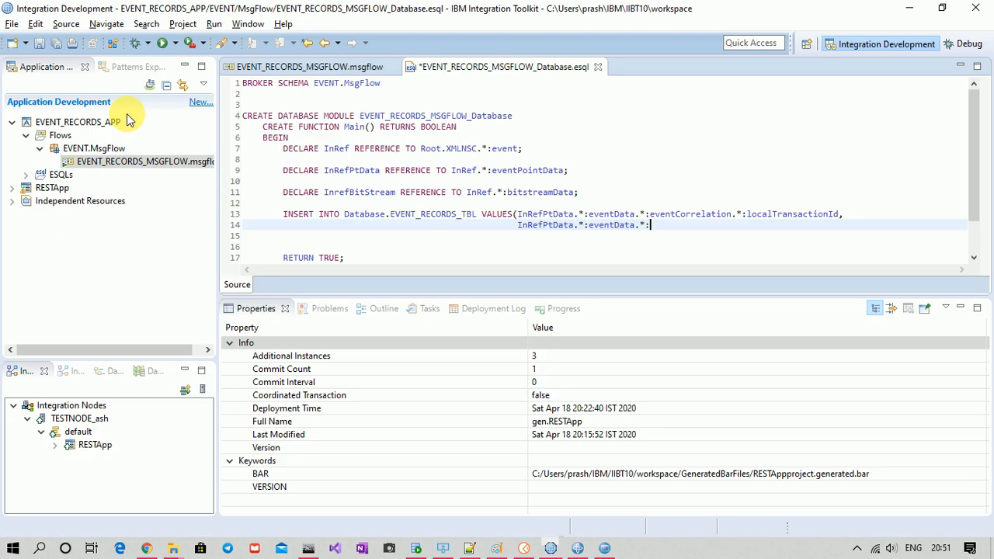
key(ctrl+v)
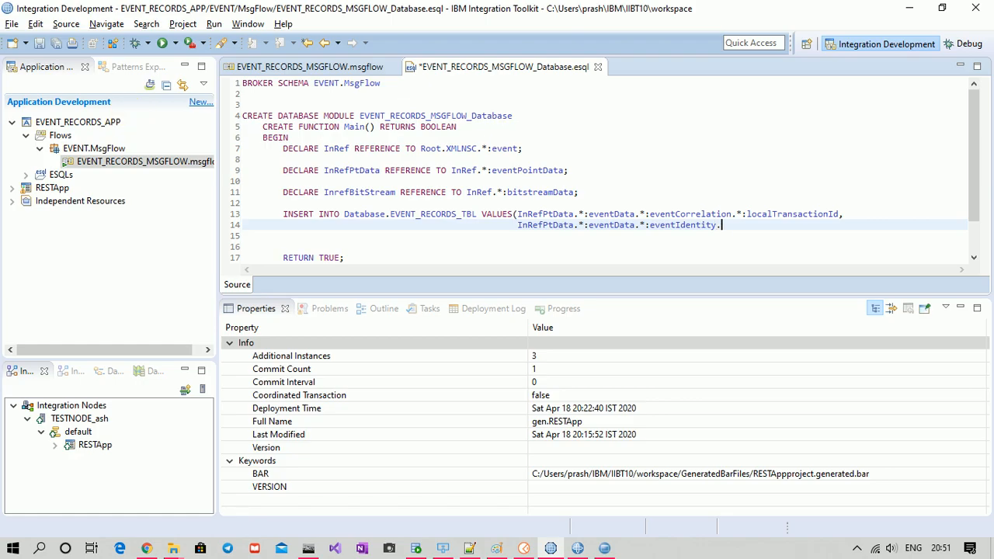
Complete the second value with *:eventName copied from the Notepad++ sample XML, followed by a comma and a new line.
key(alt+Tab)
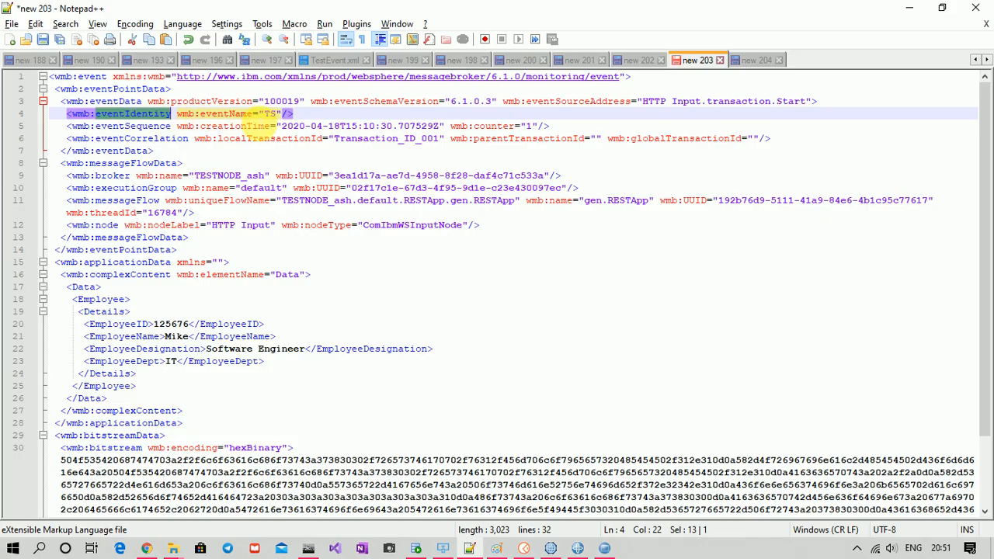
double_click(226, 115)
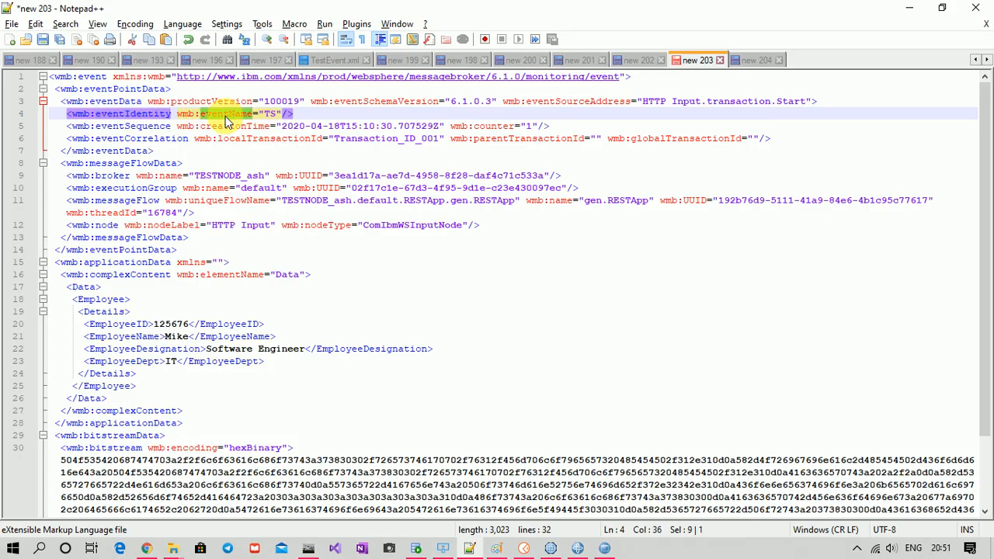
key(alt+Tab)
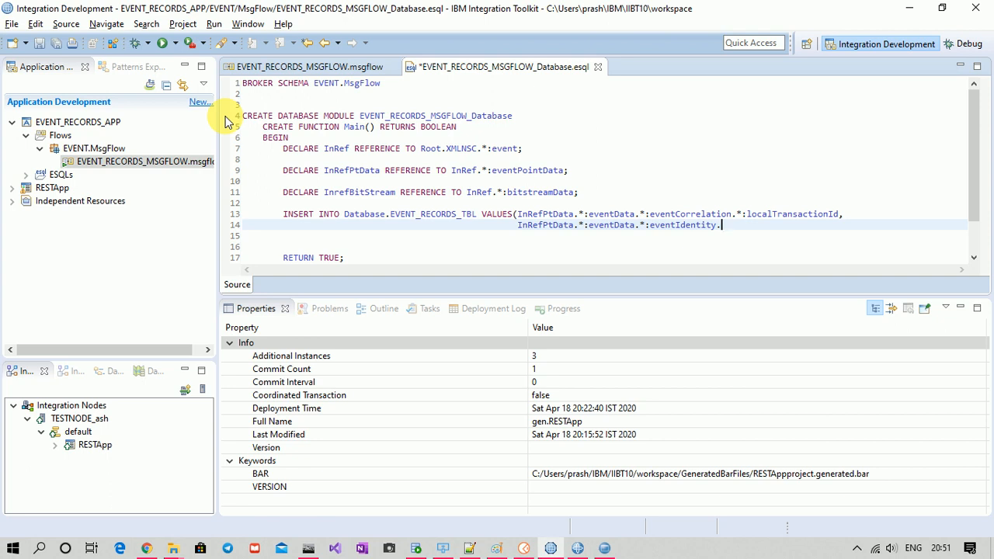
text(*)
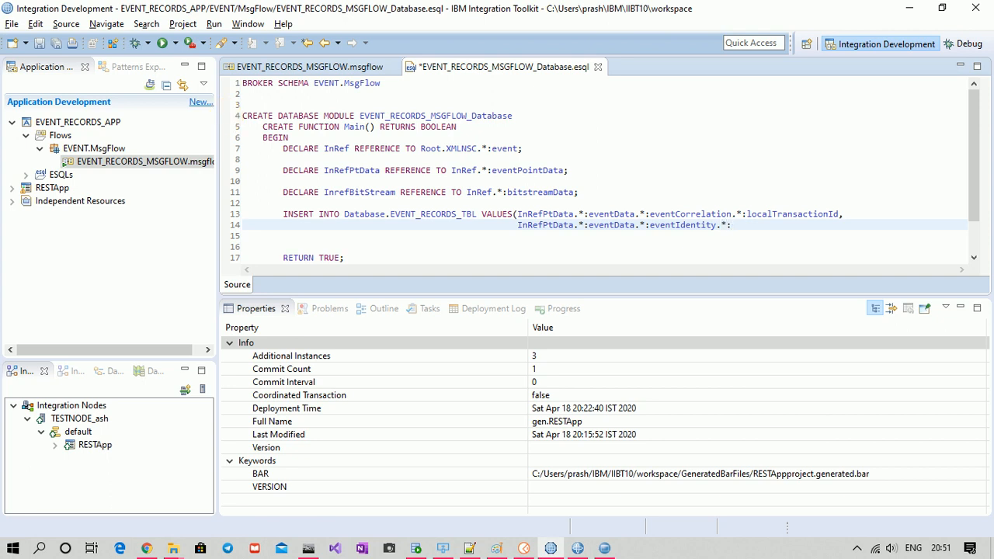
text(eventName)
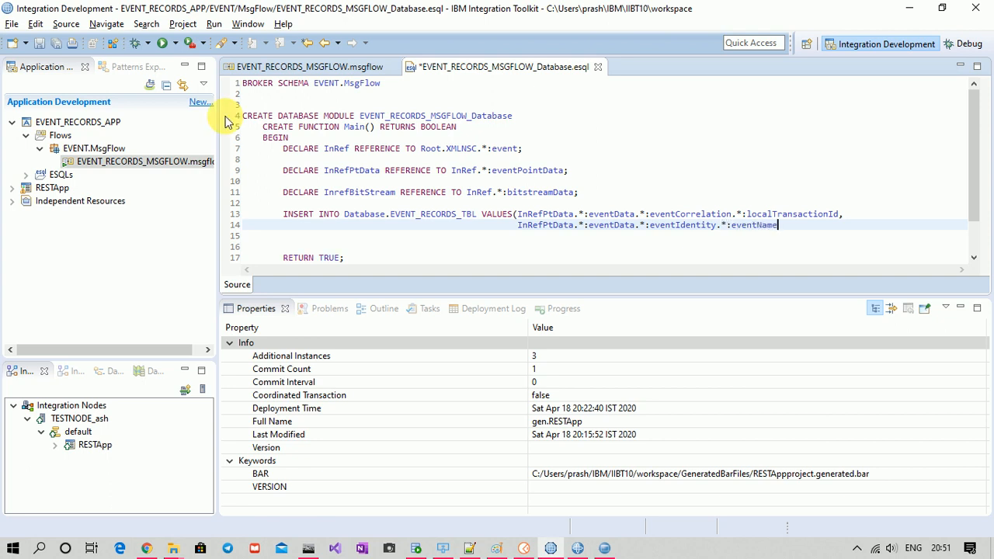
text(,)
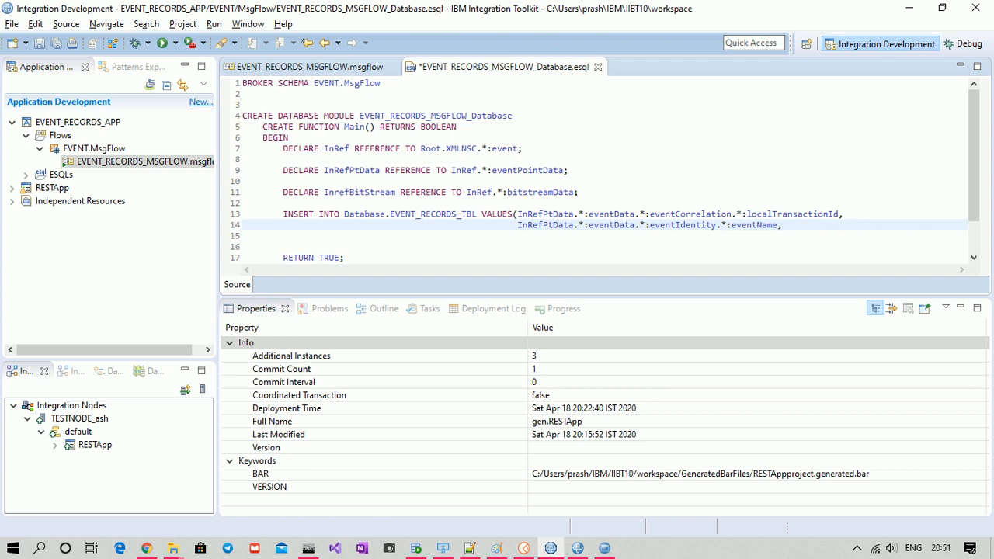
key(Return)
Check the messageFlowData and broker elements in the Notepad++ sample XML and start the third INSERT value with InRefPtData.*: in the ESQL editor.
key(alt+Tab)
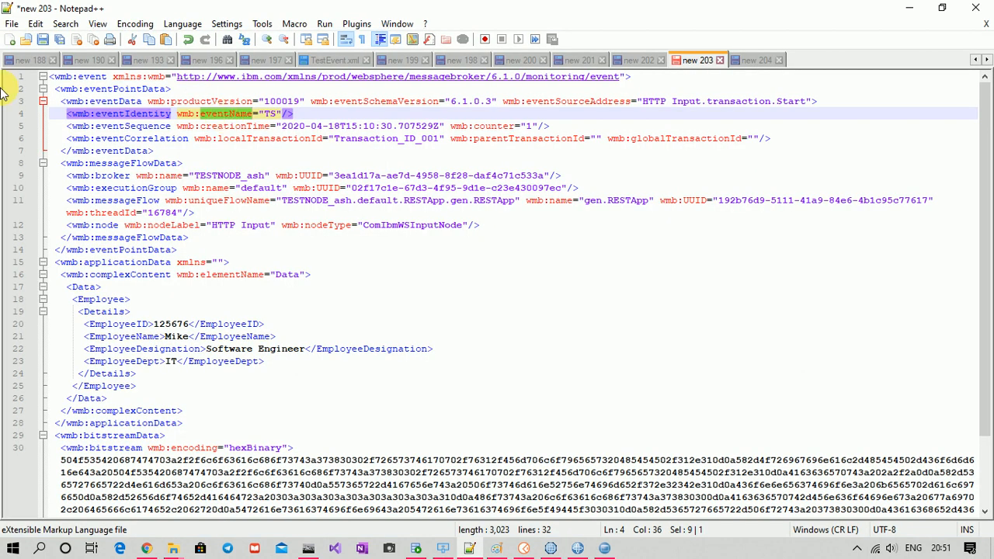
double_click(104, 176)
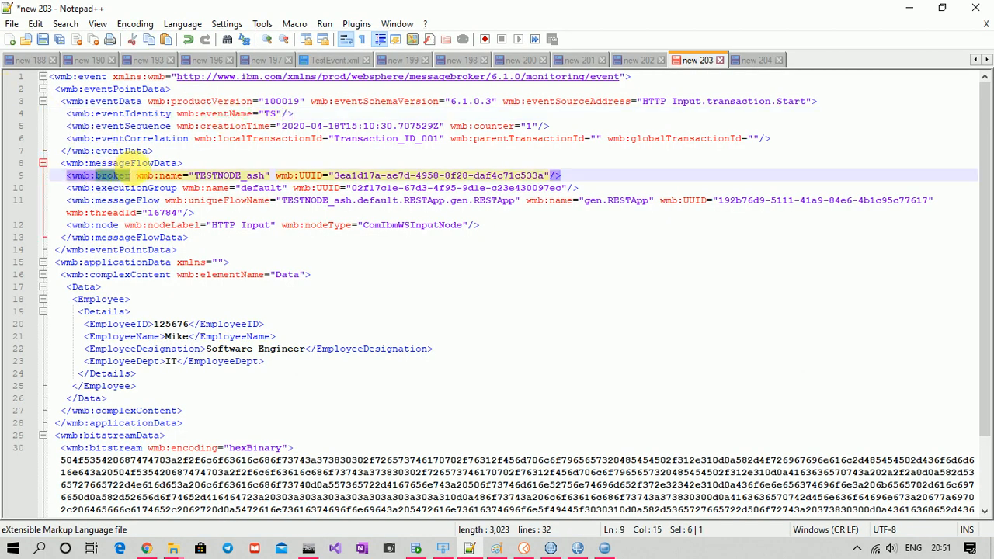
double_click(140, 163)
key(alt+Tab)
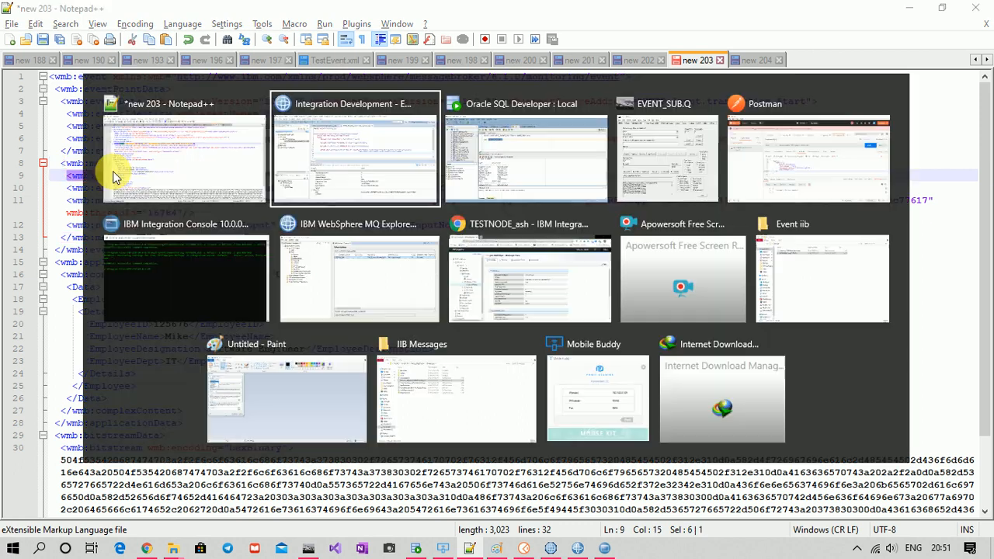
text(InRefp)
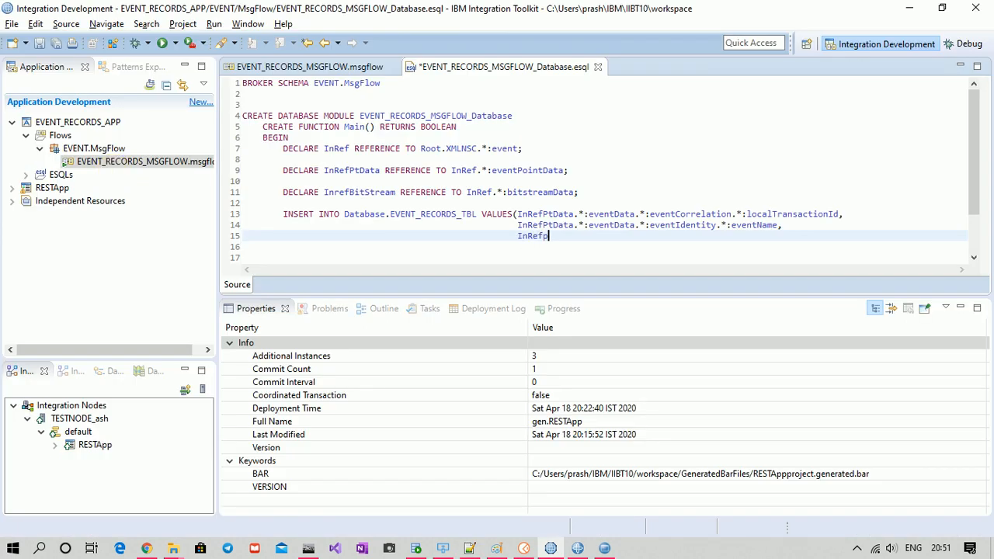
key(ctrl+space)
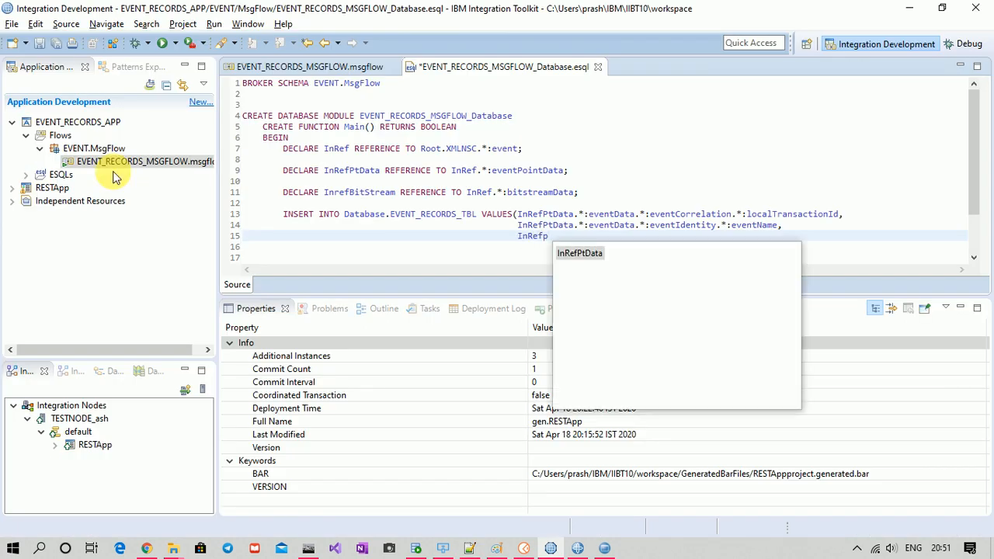
key(Return)
text(.)
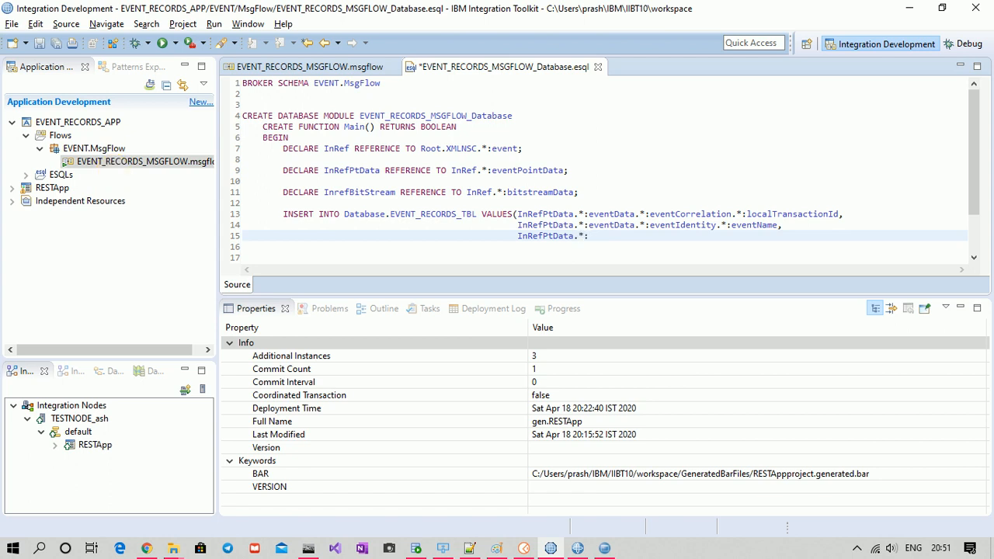
text(*:)
Extend the third value's path with messageFlowData copied from the Notepad++ sample XML, followed by .*:broker.
key(alt+Tab)
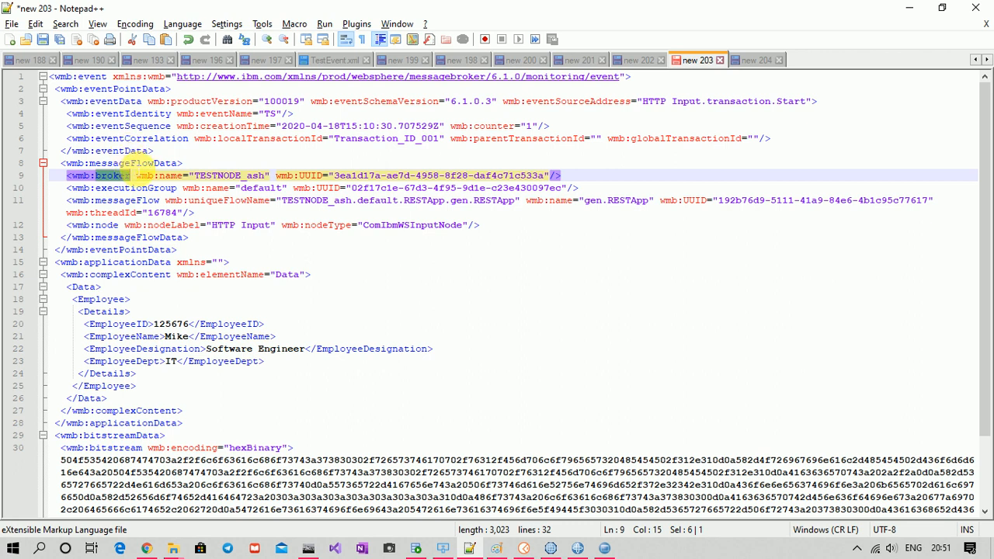
double_click(132, 165)
key(ctrl+c)
key(alt+Tab)
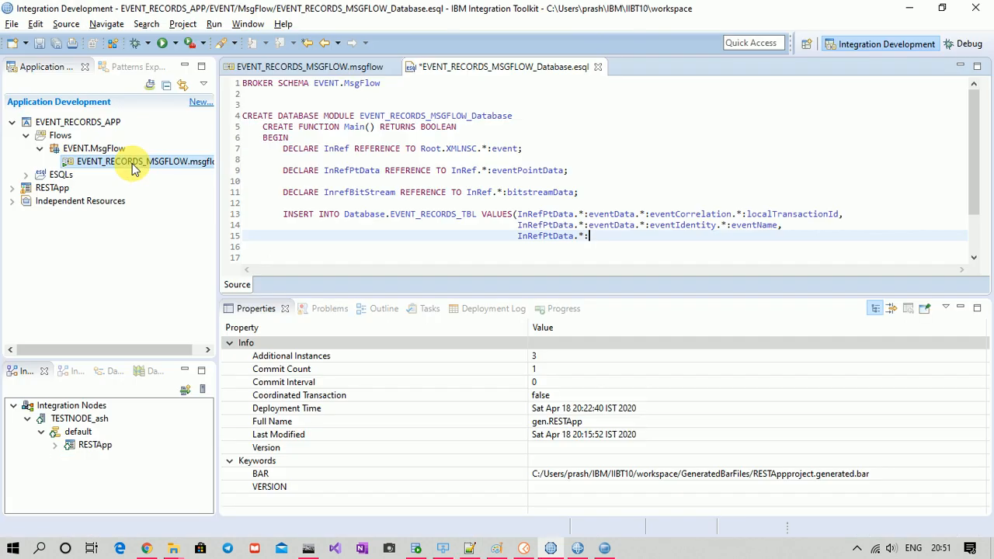
key(ctrl+v)
text(.)
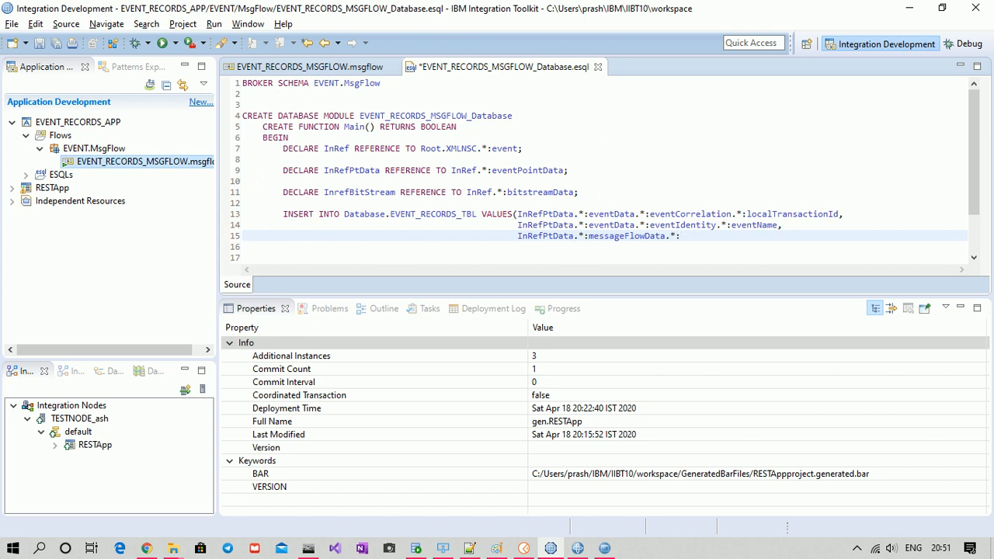
text(*:broker)
Check the broker element's attributes in the Notepad++ sample XML and complete the third value with .*:name, a comma and a new line.
key(alt+Tab)
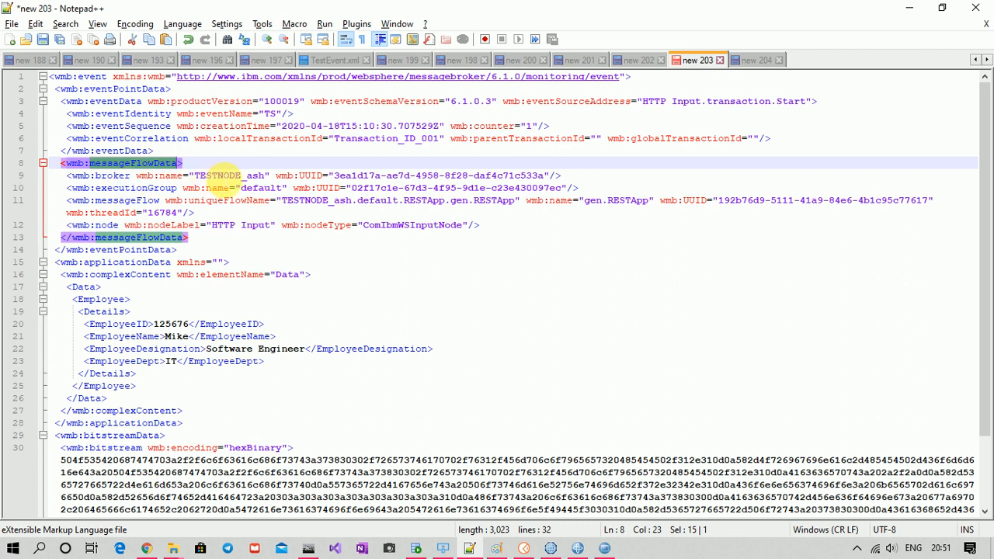
key(alt+Tab)
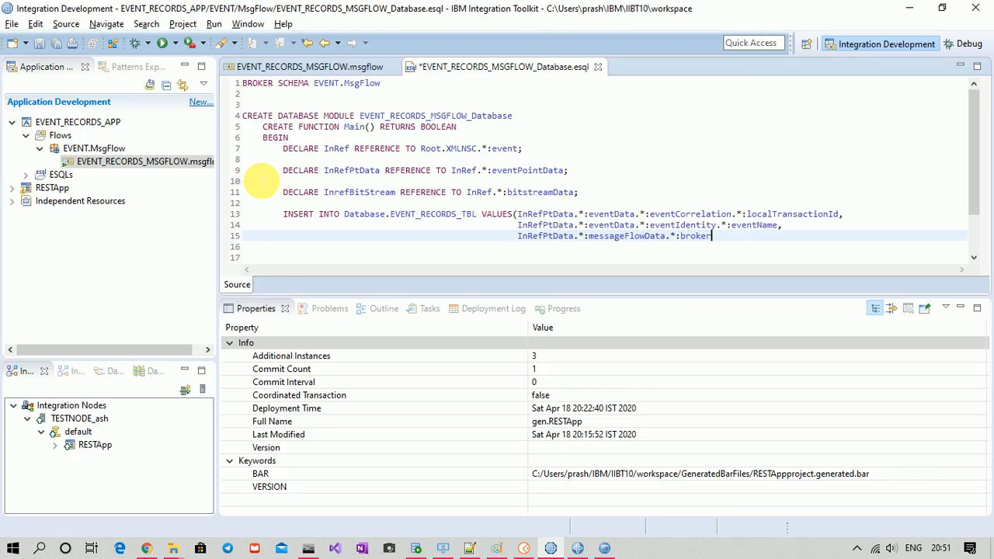
text(.*:)
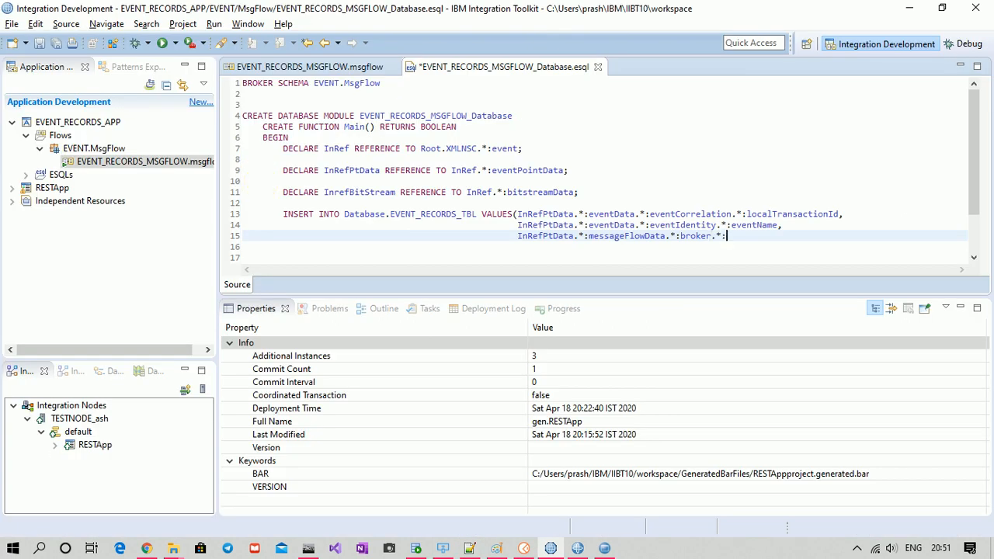
text(name,)
key(Return)
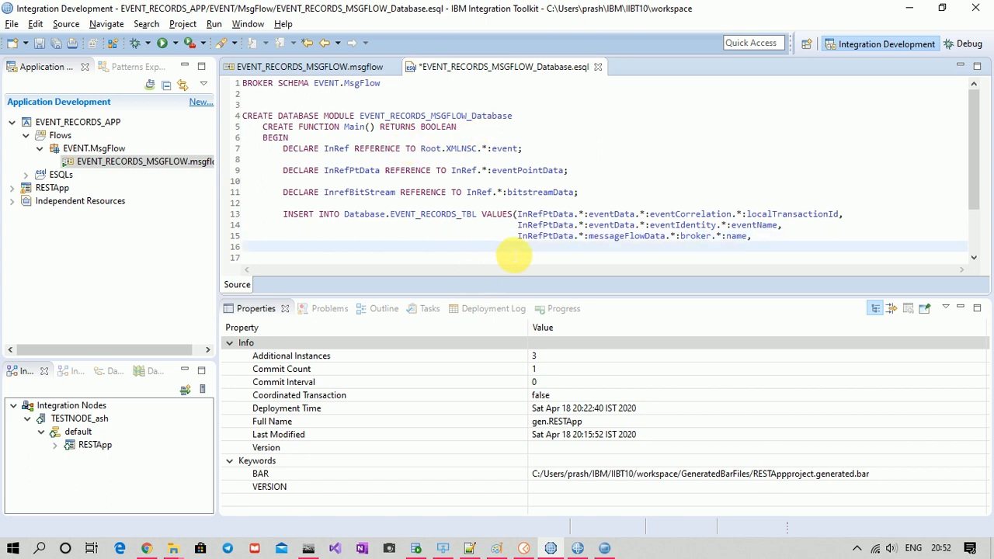
Duplicate the broker name value line twice beneath itself as the fourth and fifth INSERT values.
drag(515, 240, 764, 243)
key(ctrl+v)
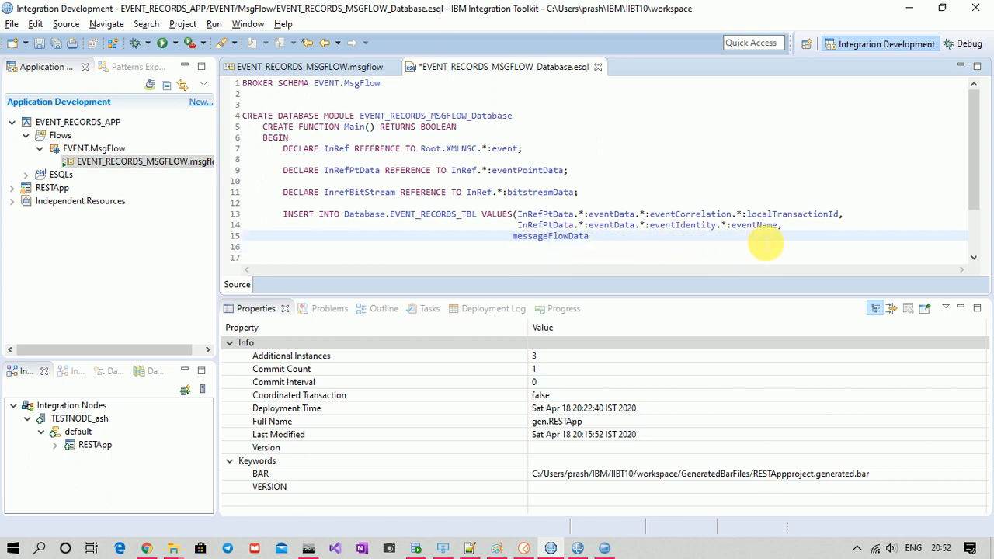
key(ctrl+z)
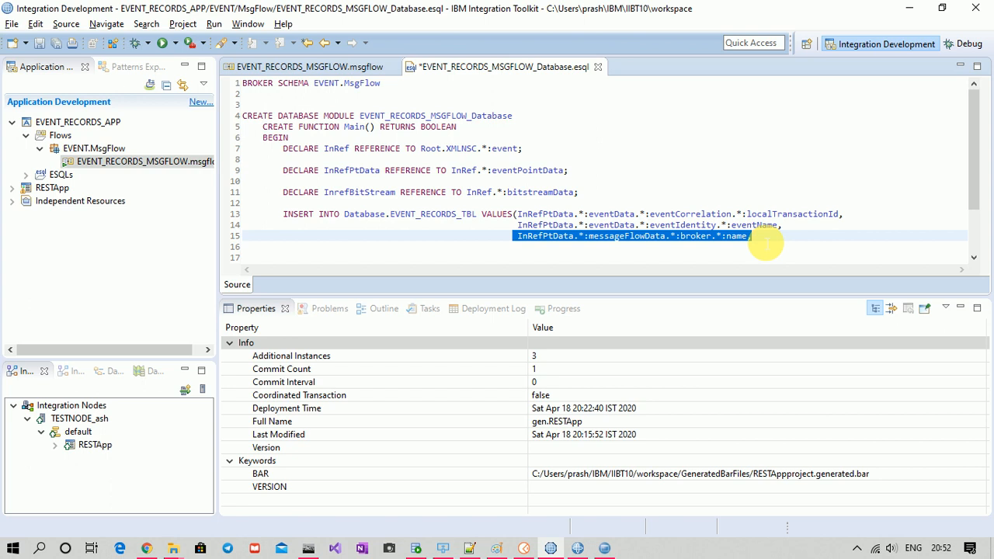
key(ctrl+c)
click(765, 243)
key(Return)
key(ctrl+v)
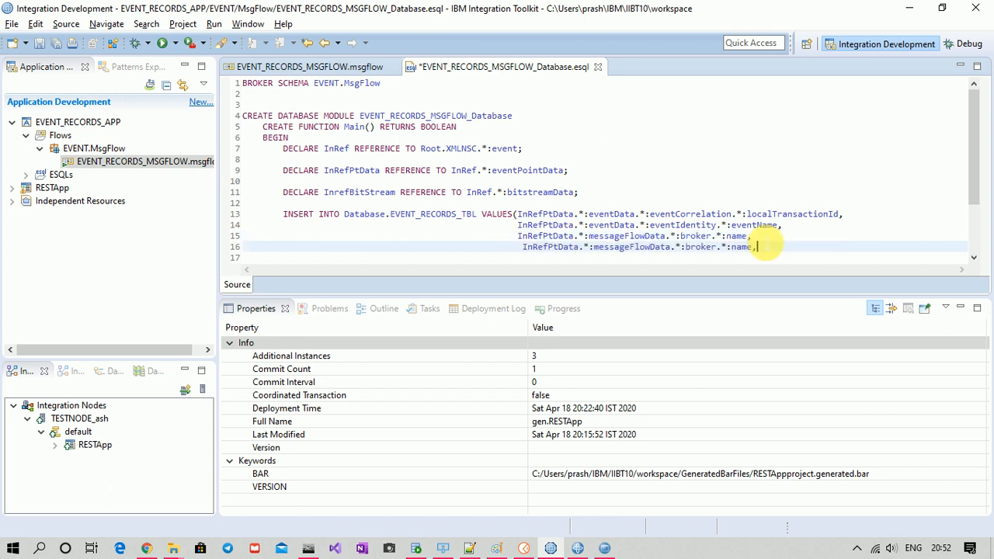
key(Return)
key(ctrl+v)
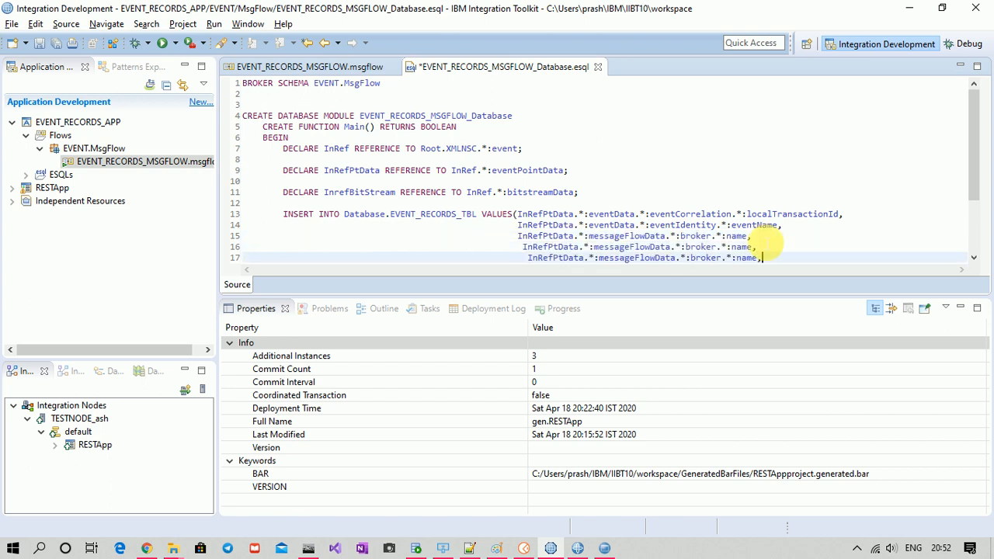
Replace broker with executionGroup in the fourth value's path.
double_click(701, 247)
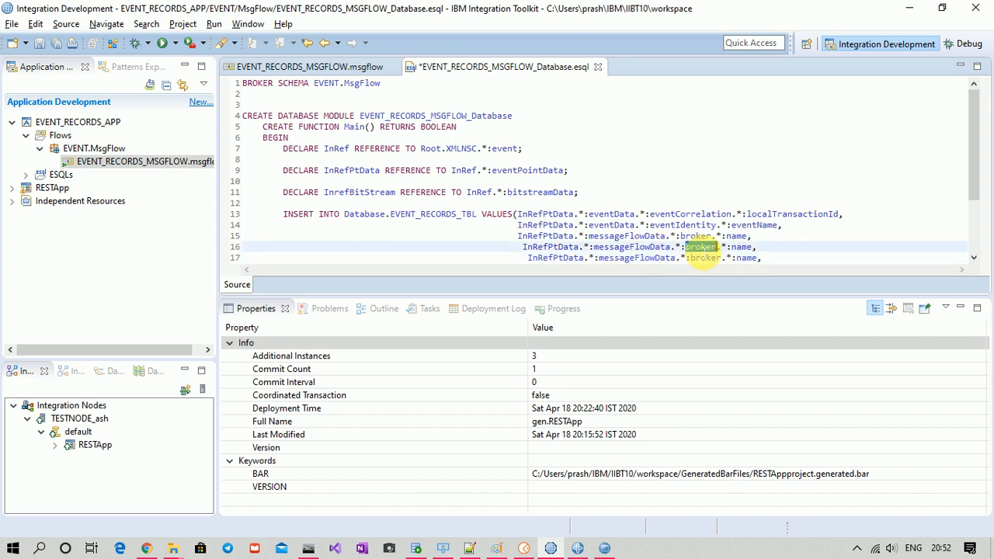
text(executio)
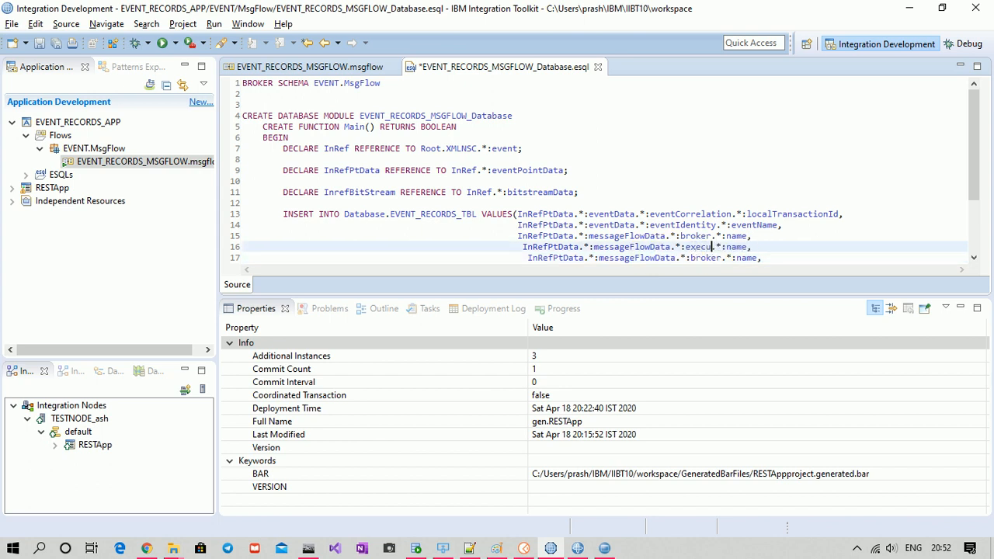
text(nGroup)
Replace broker in the fifth value's path with messageFlow, copying the element name from the Notepad++ sample XML.
key(alt+Tab)
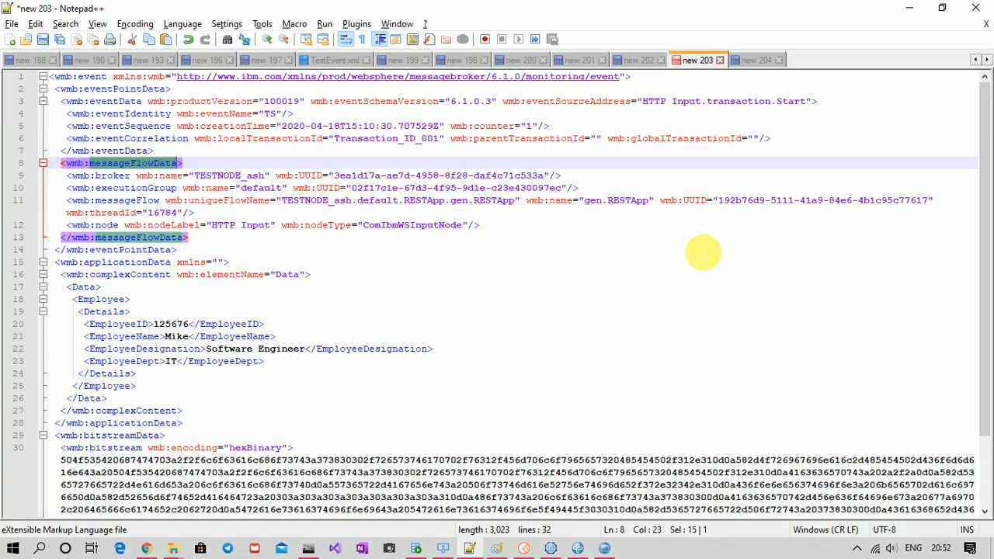
double_click(137, 203)
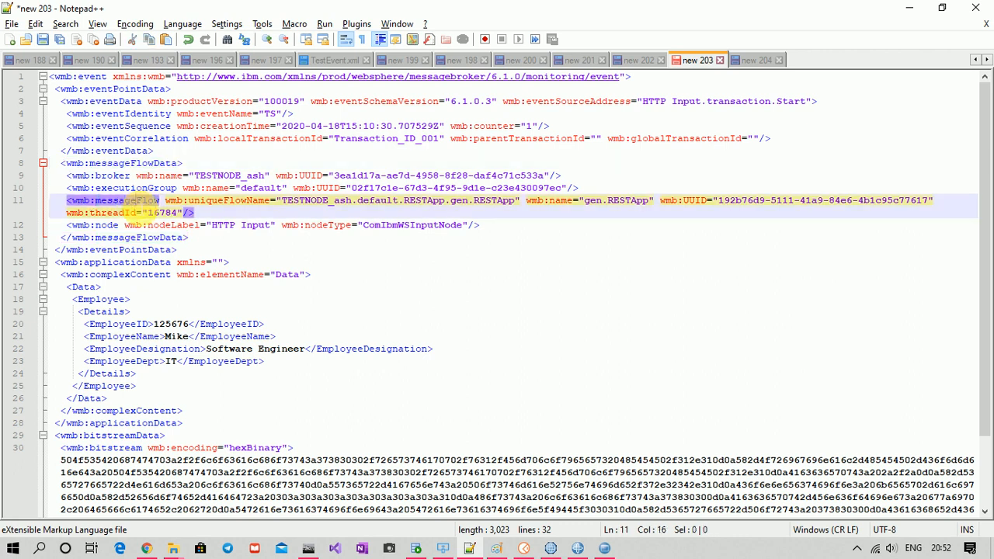
key(alt+Tab)
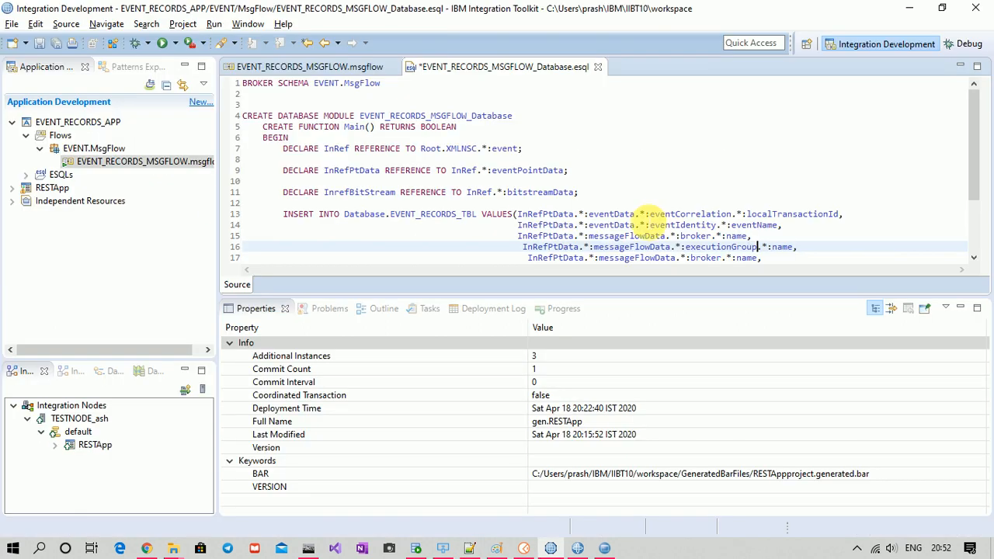
click(705, 260)
key(ctrl+v)
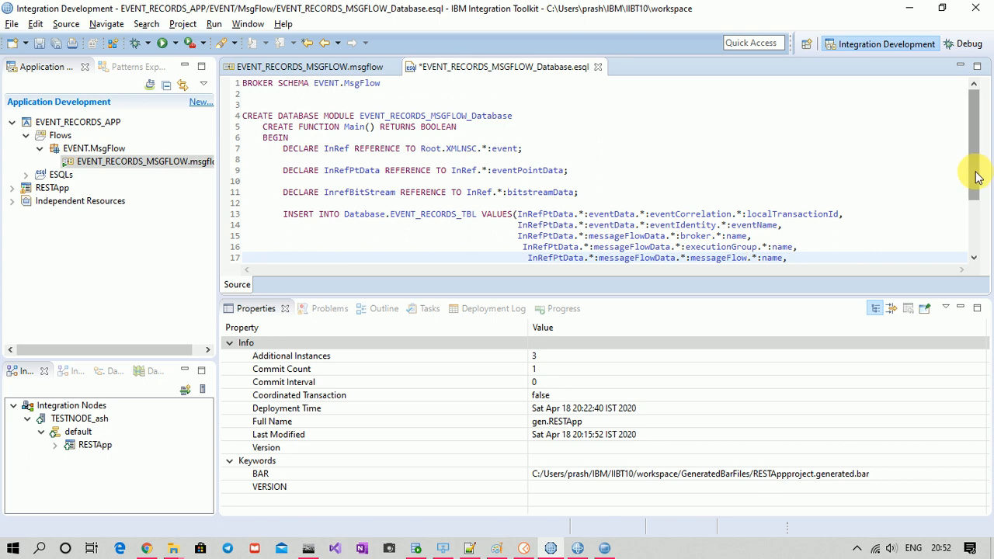
Add a new line below the messageFlow value and start the sixth value with InrefBitStream.*:.
drag(975, 177, 977, 201)
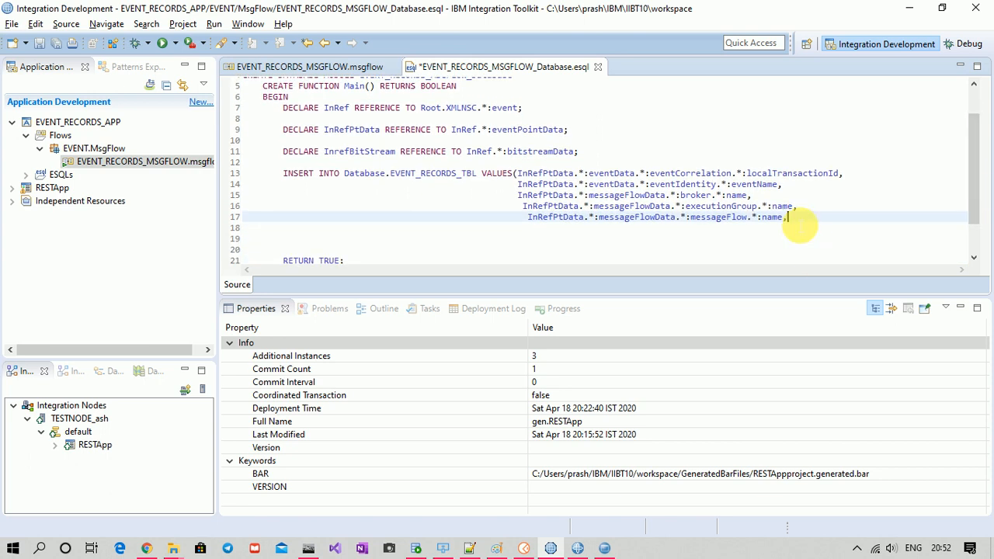
key(Return)
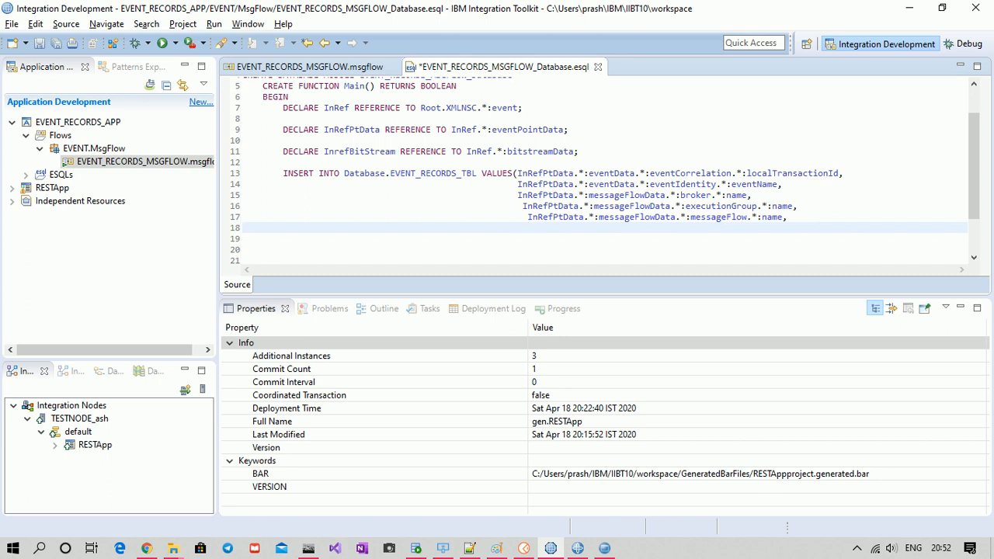
text(InRef)
key(ctrl+space)
key(Return)
text(.*:)
Complete the sixth value with bitstream copied from the Notepad++ sample XML, followed by a comma.
key(alt+Tab)
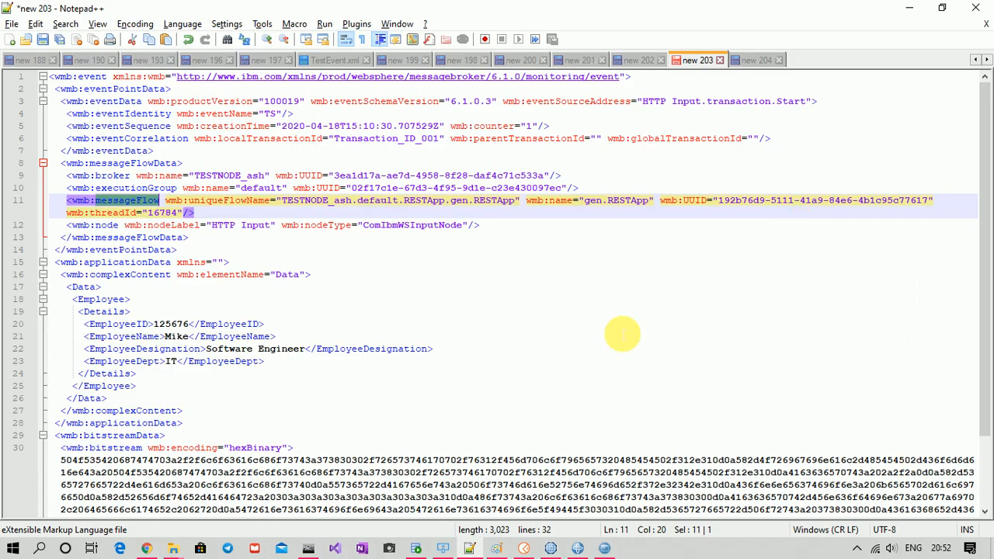
double_click(113, 451)
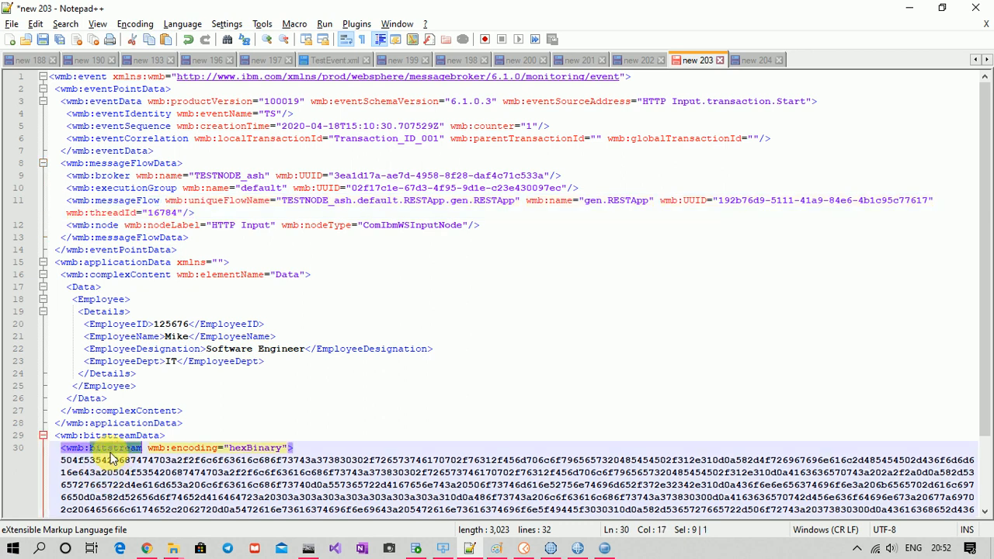
key(alt+Tab)
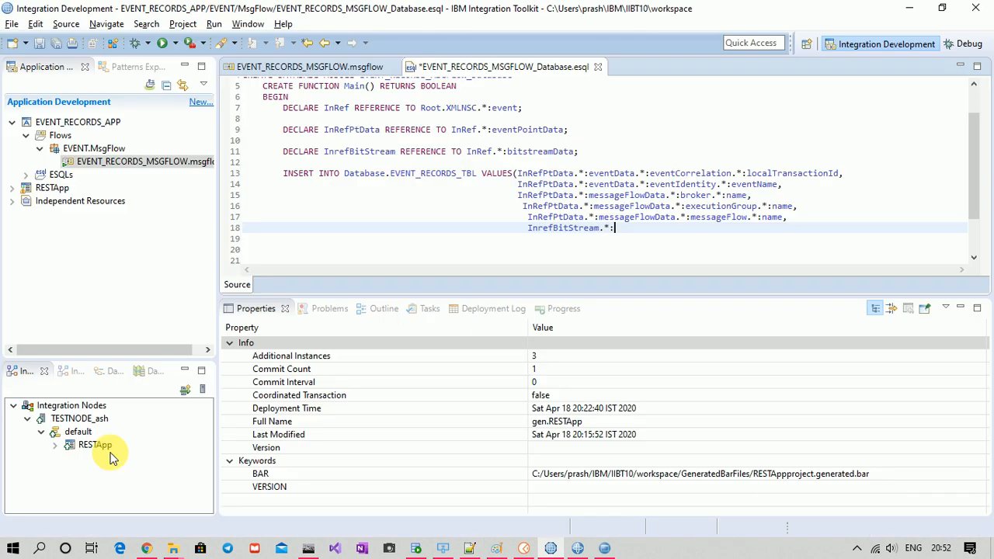
key(ctrl+v)
text(,)
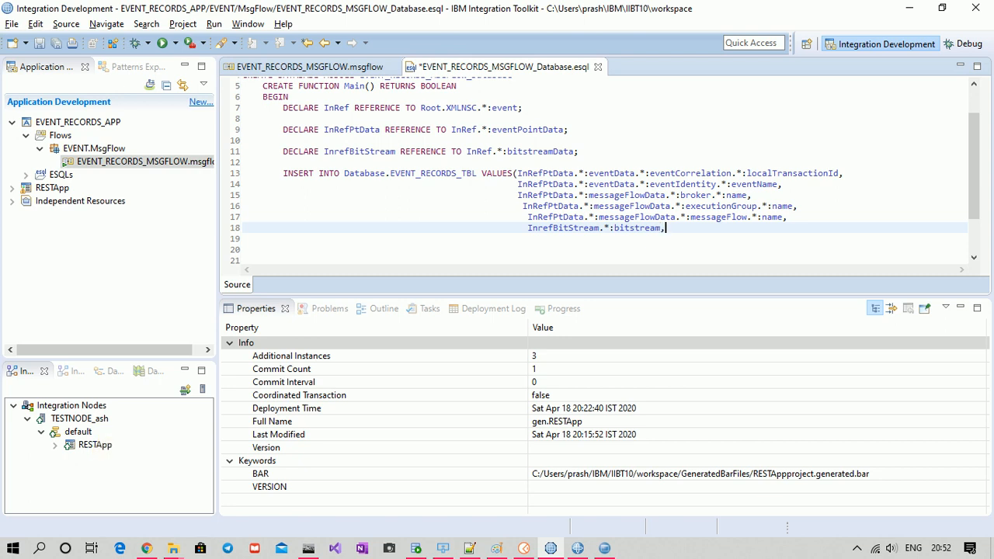
Add CURRENT_TIMESTAMP as the last value, close the INSERT statement with ); and save the ESQL file.
text( CURRENT_TIMES)
key(ctrl+space)
key(Return)
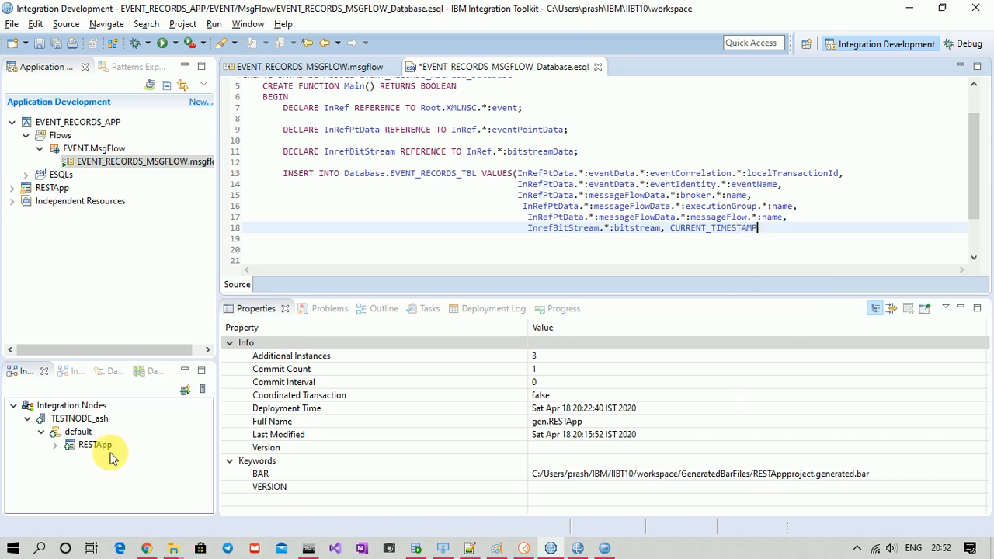
text();)
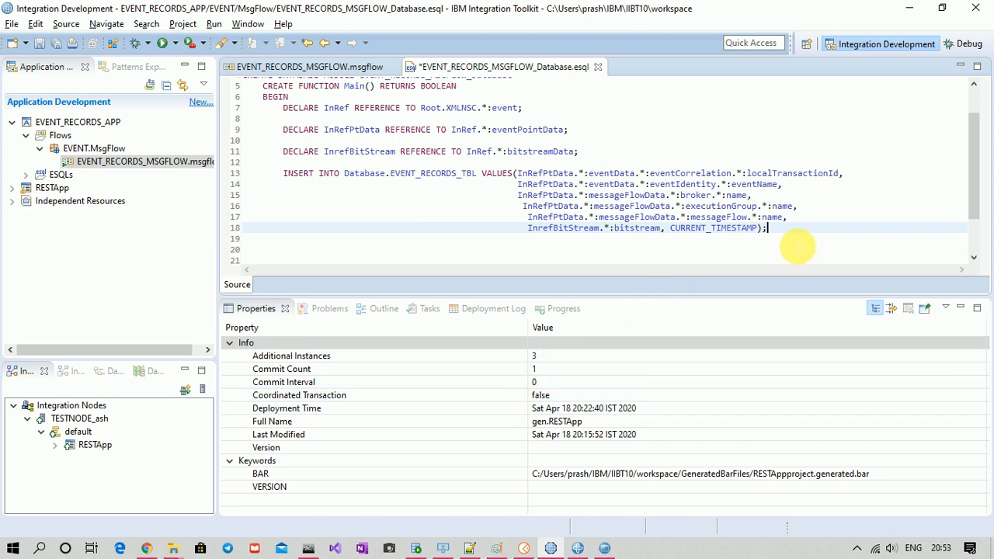
key(ctrl+s)
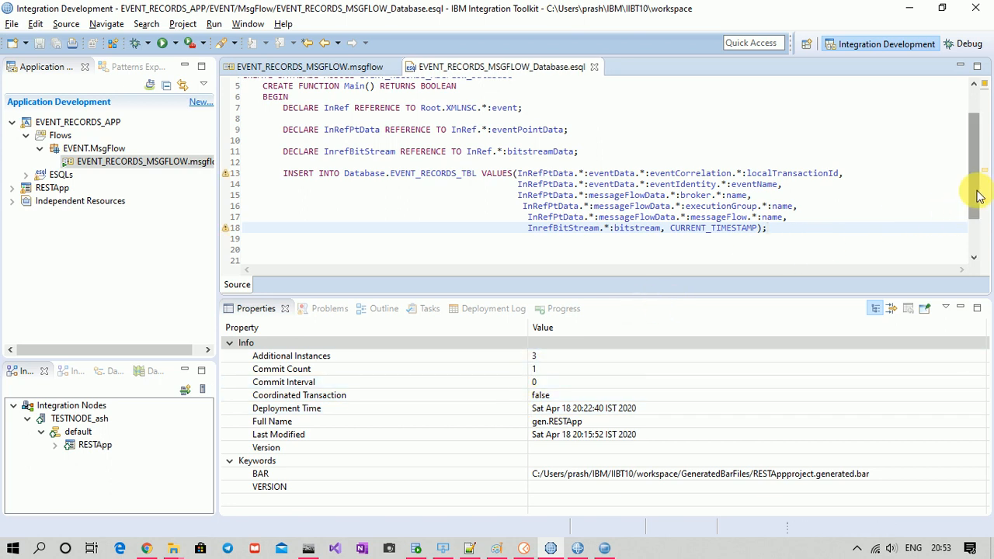
Compare the INSERT values with the EVENT_RECORDS_TBL column list in Oracle SQL Developer, then return to the Integration Toolkit.
mouse_move(977, 196)
mouse_down()
mouse_move(971, 237)
mouse_move(970, 199)
mouse_up()
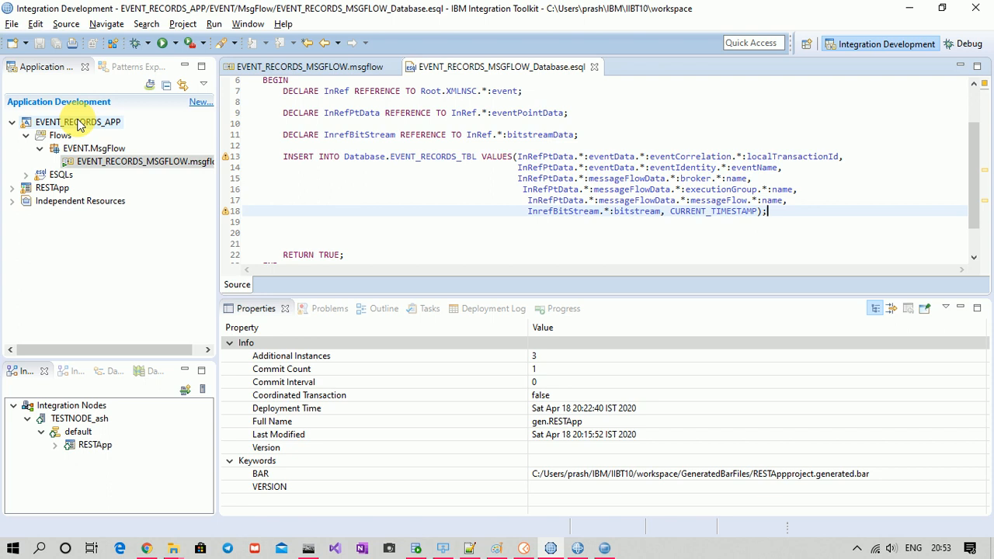
click(415, 548)
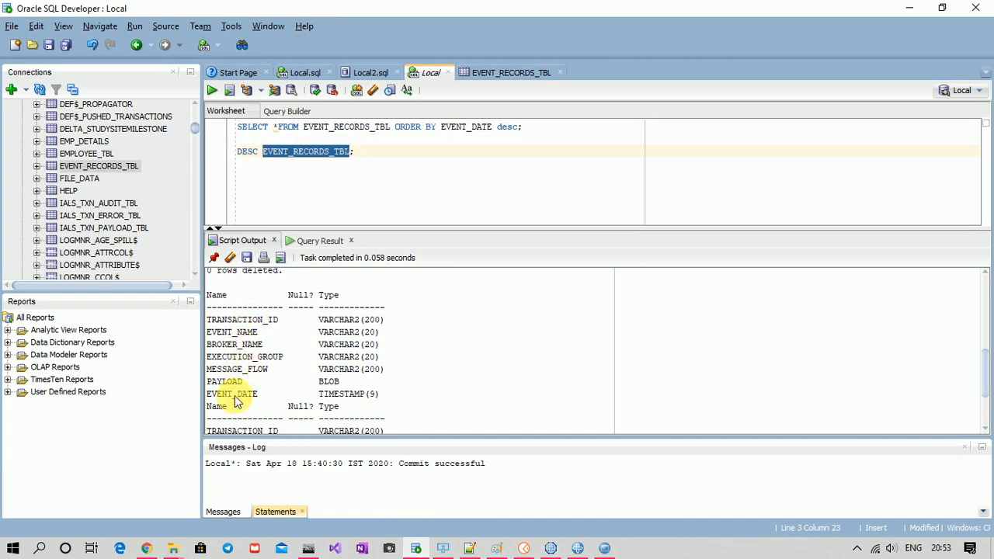
click(909, 8)
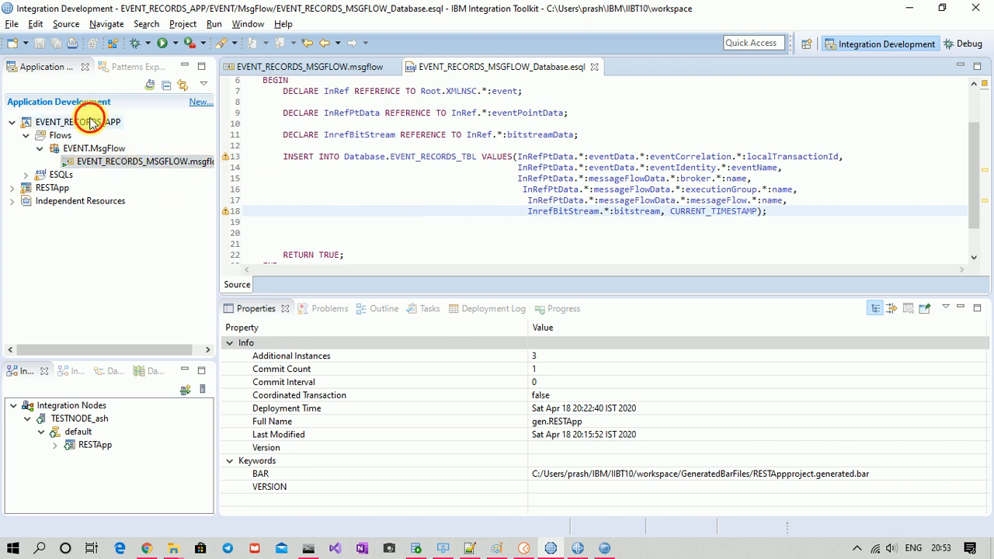
Deploy EVENT_RECORDS_APP to the default integration server, then browse EVENT_SUB.Q on QM2 in the queue utility.
drag(93, 123, 80, 433)
click(306, 551)
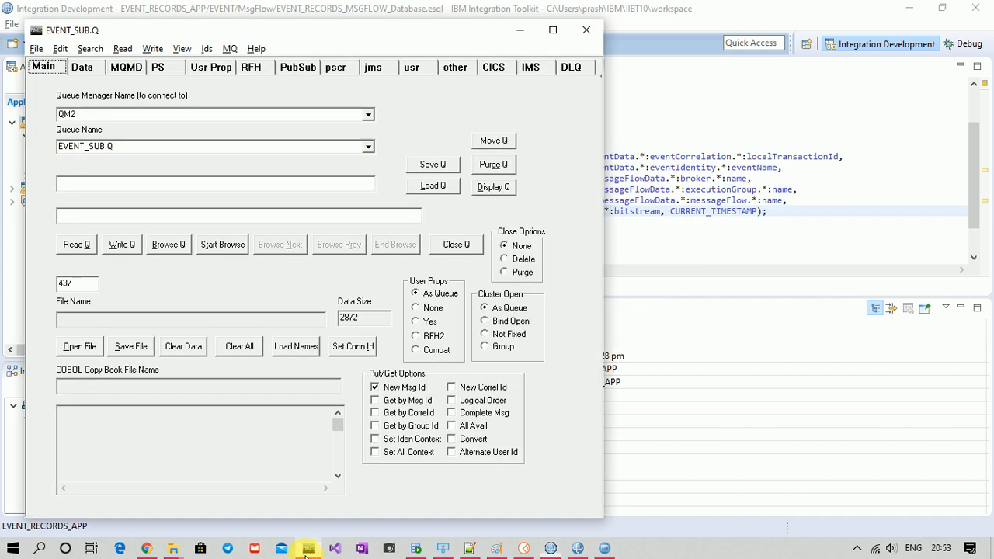
click(169, 247)
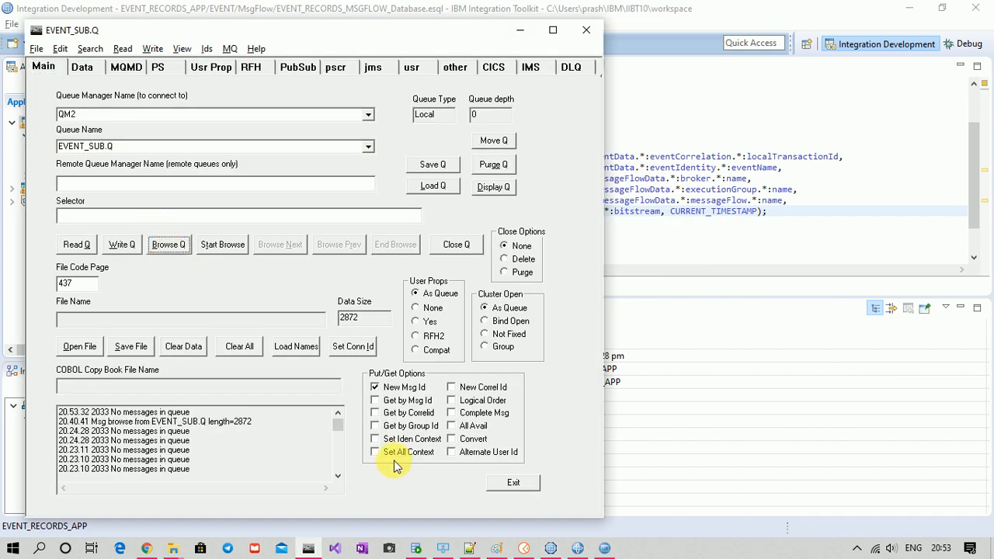
In Oracle SQL Developer, run the SELECT query on EVENT_RECORDS_TBL and inspect the transaction, event, broker and execution group values.
click(416, 549)
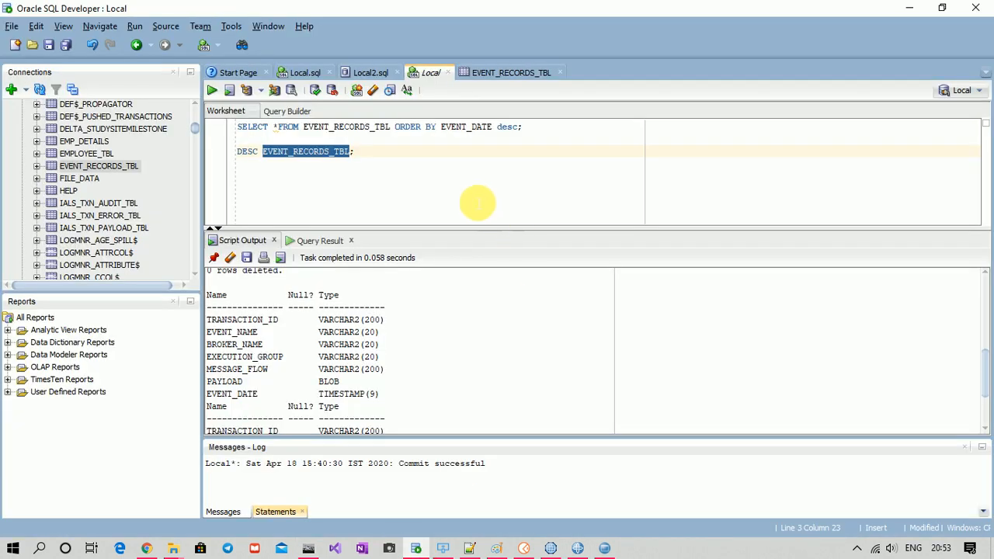
click(524, 126)
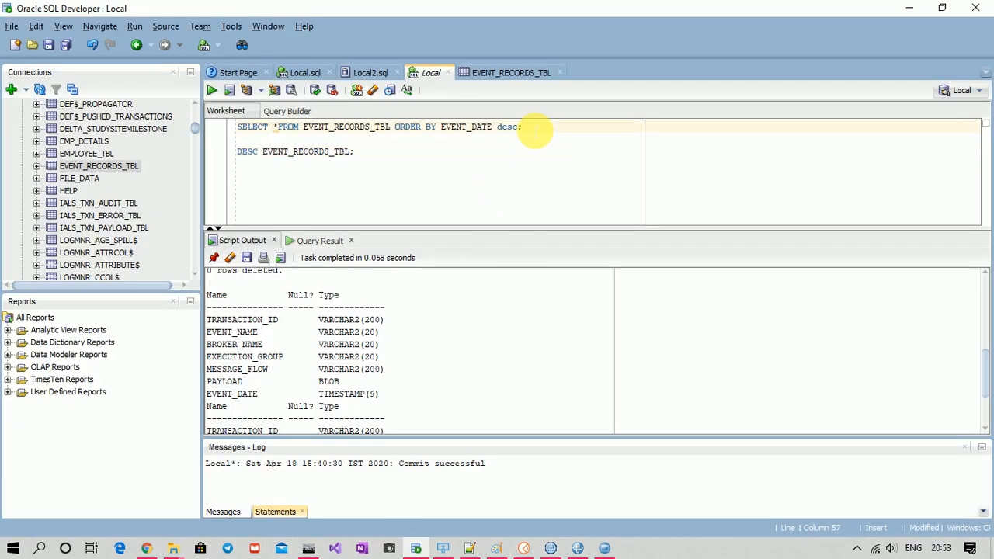
key(ctrl+Return)
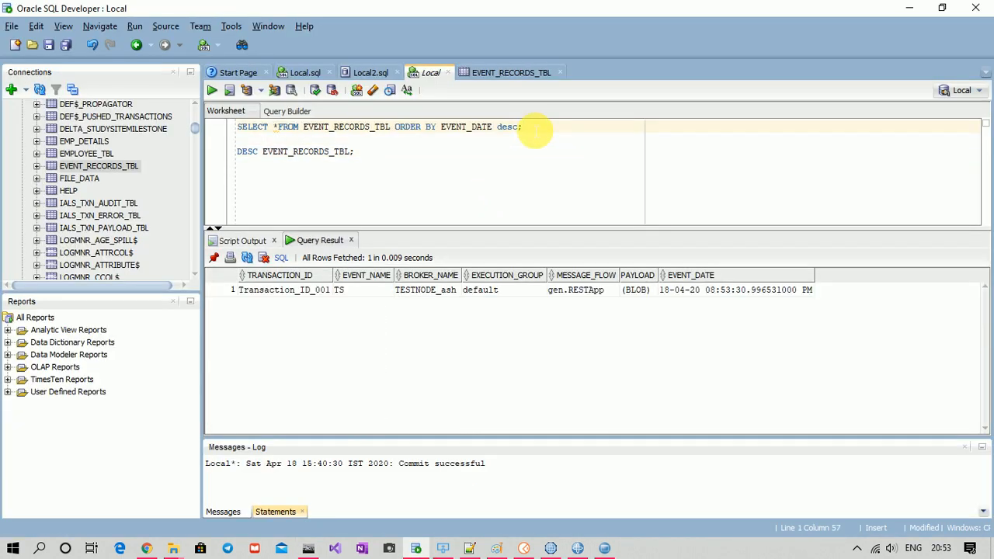
double_click(279, 293)
click(350, 295)
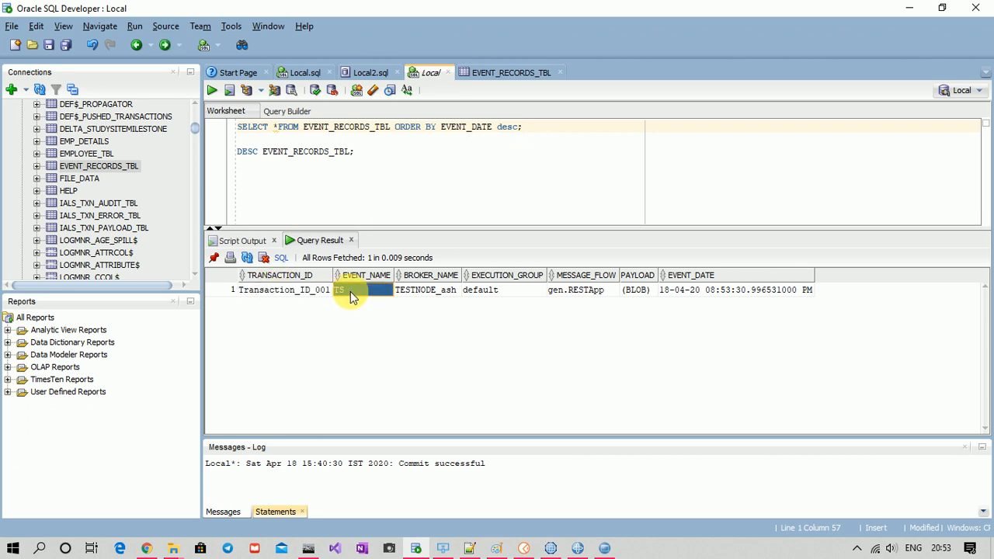
click(406, 294)
click(500, 299)
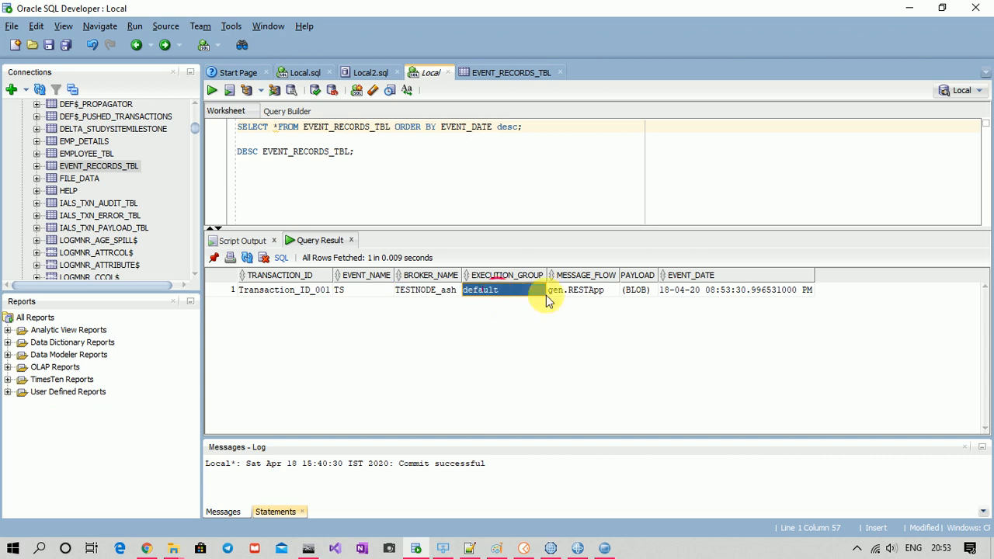
Switch to Postman, change the employee's ID and name in the JSON body, and send the POST request to the Employees endpoint.
click(524, 548)
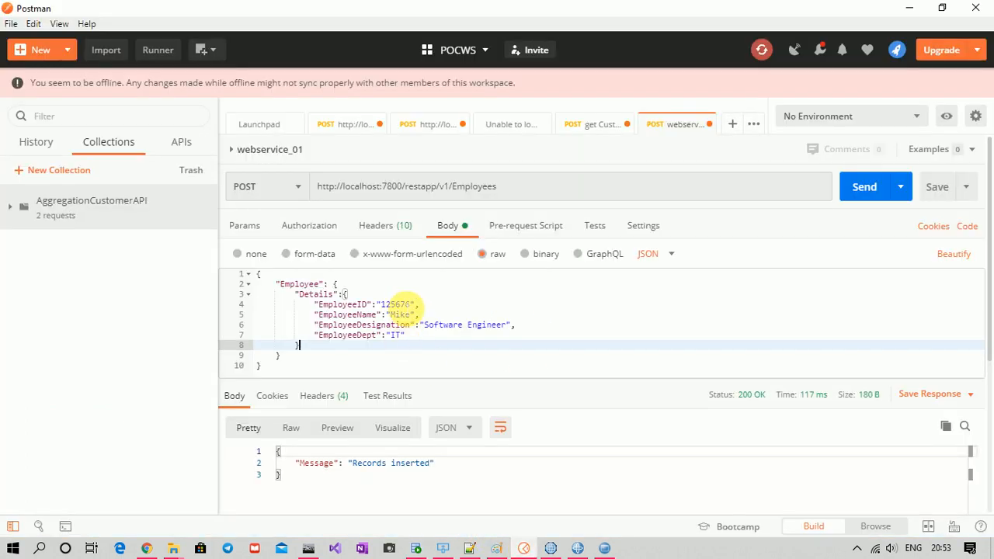
click(410, 304)
key(BackSpace)
key(BackSpace)
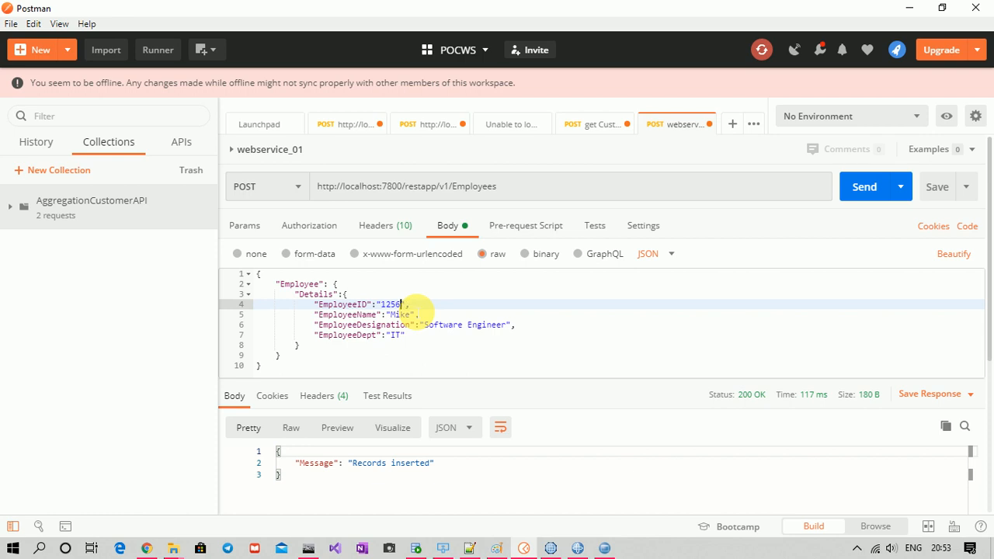
text(86)
click(411, 314)
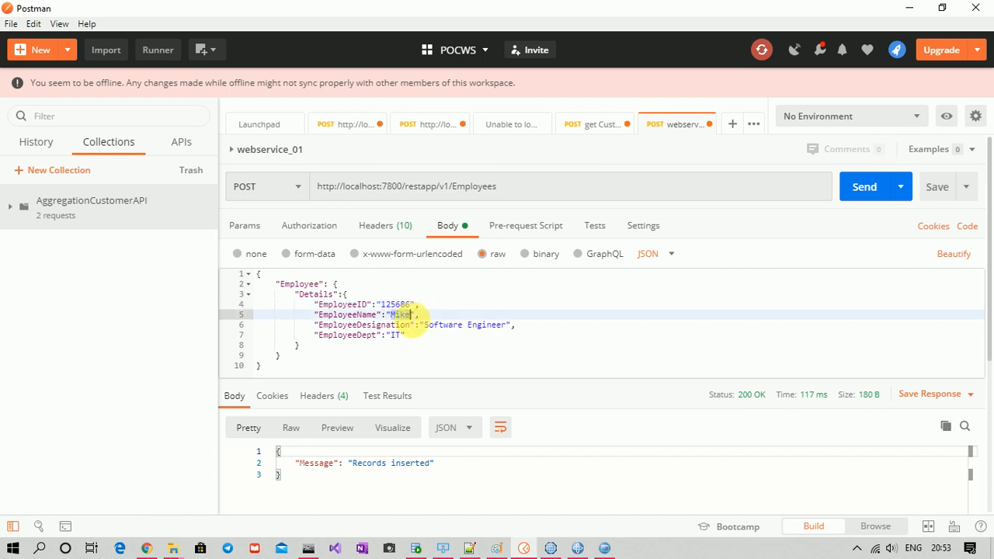
text(M)
click(862, 194)
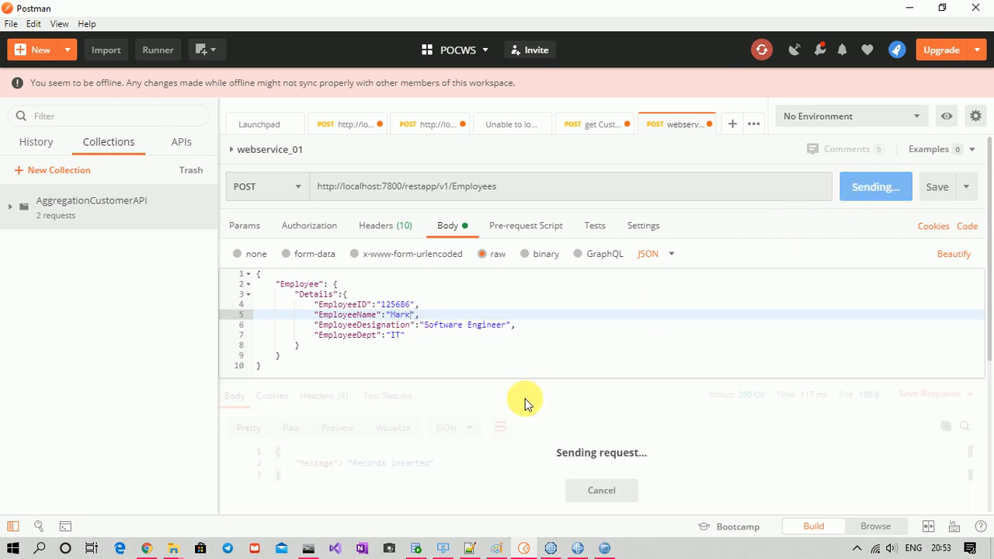
Return to Oracle SQL Developer and rerun the EVENT_RECORDS_TBL query ordered by EVENT_DATE descending.
key(alt+Tab)
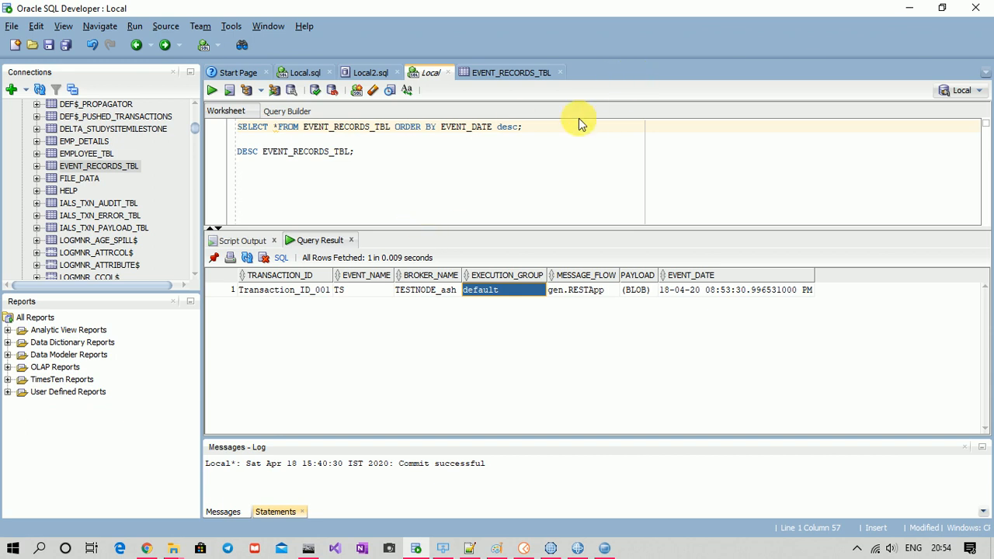
click(548, 131)
key(ctrl+Return)
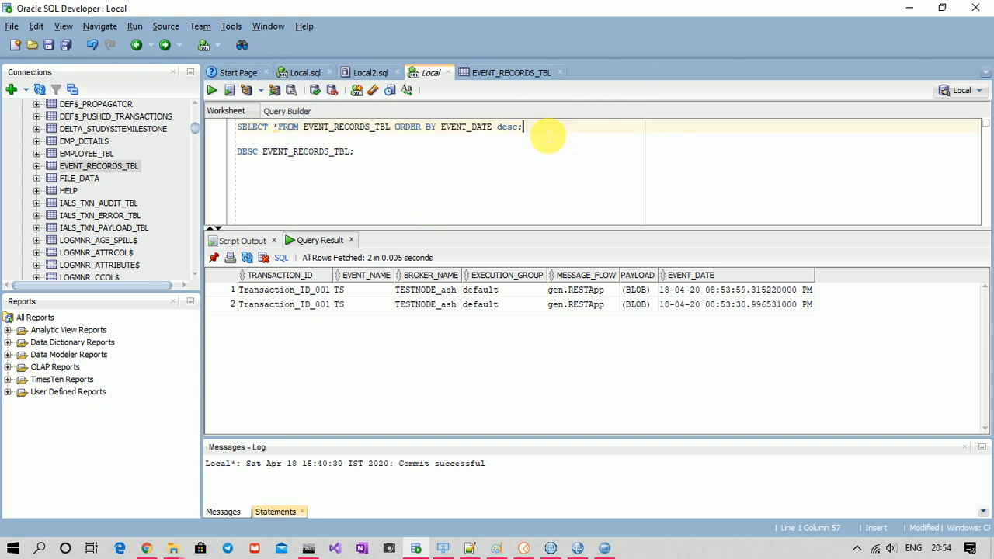
Switch back to the Integration Toolkit and close the EVENT_RECORDS_MSGFLOW message flow and ESQL editors.
key(alt+Tab)
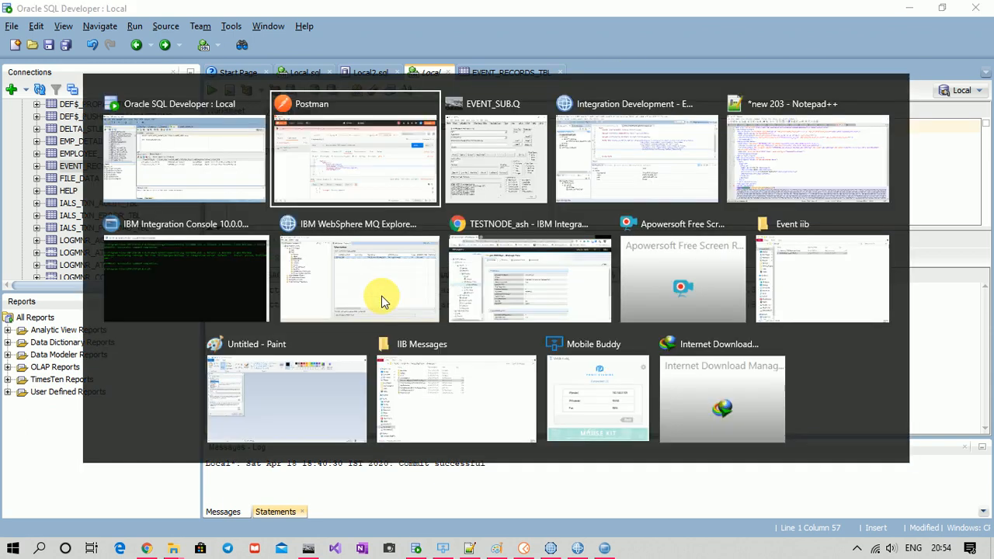
key(alt+Tab)
key(alt+Tab)
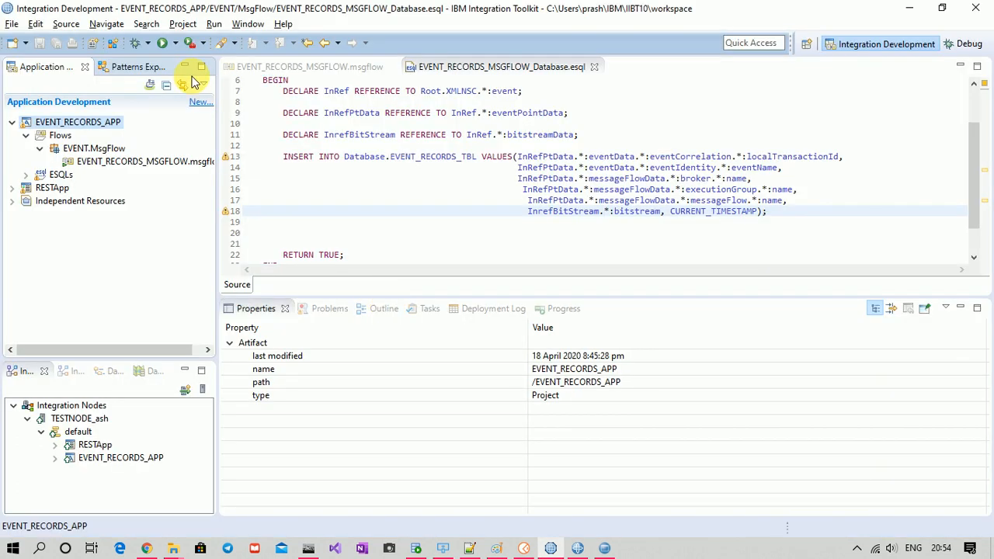
click(275, 67)
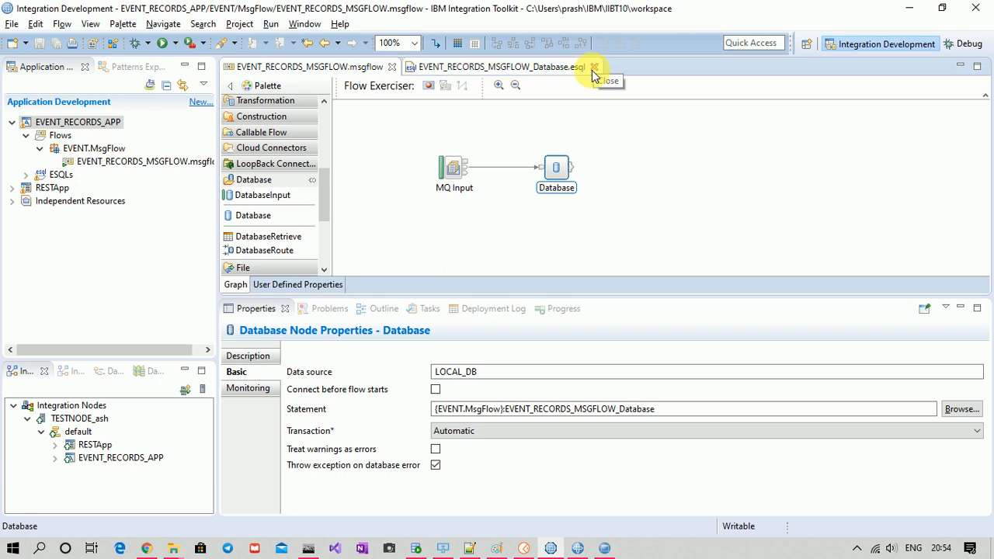
click(595, 67)
click(392, 68)
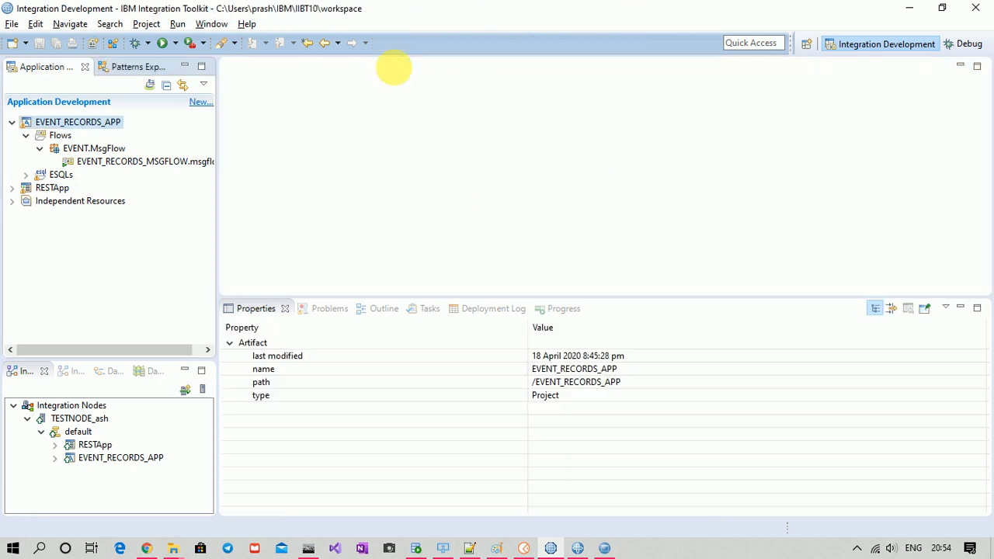
Expand RESTApp's flows and subflows, and open RESTApp.msgflow from the gen schema in the Message Flow Editor.
click(12, 188)
click(25, 213)
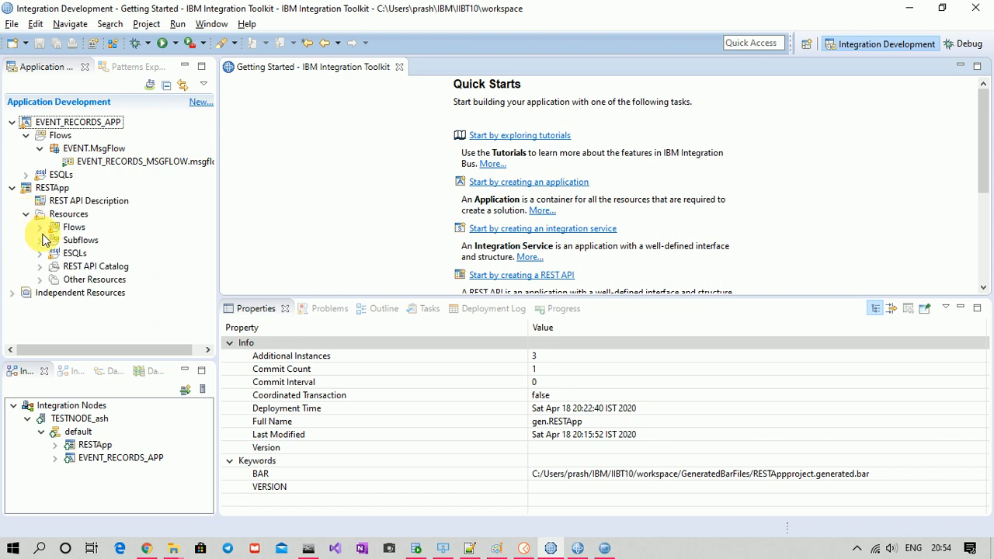
click(40, 240)
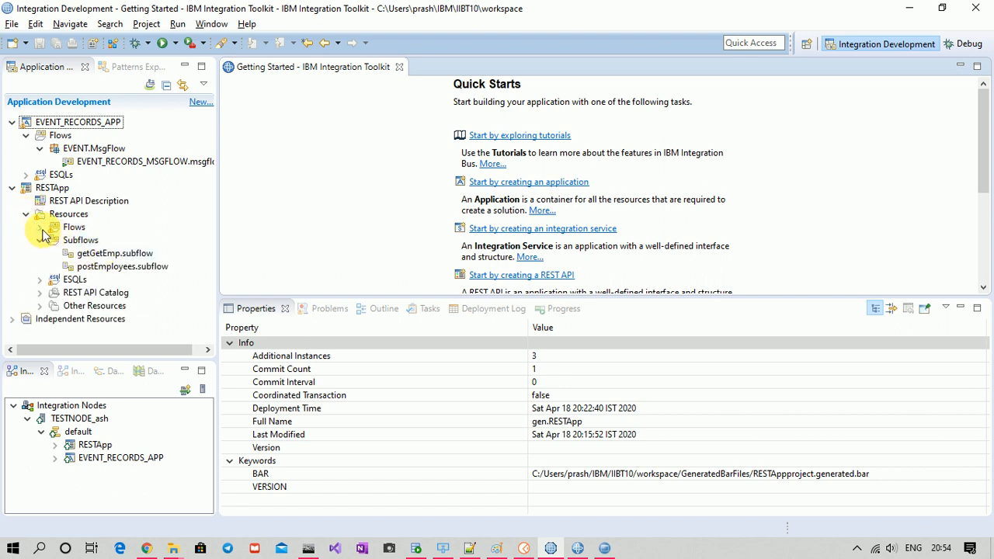
click(40, 227)
click(53, 240)
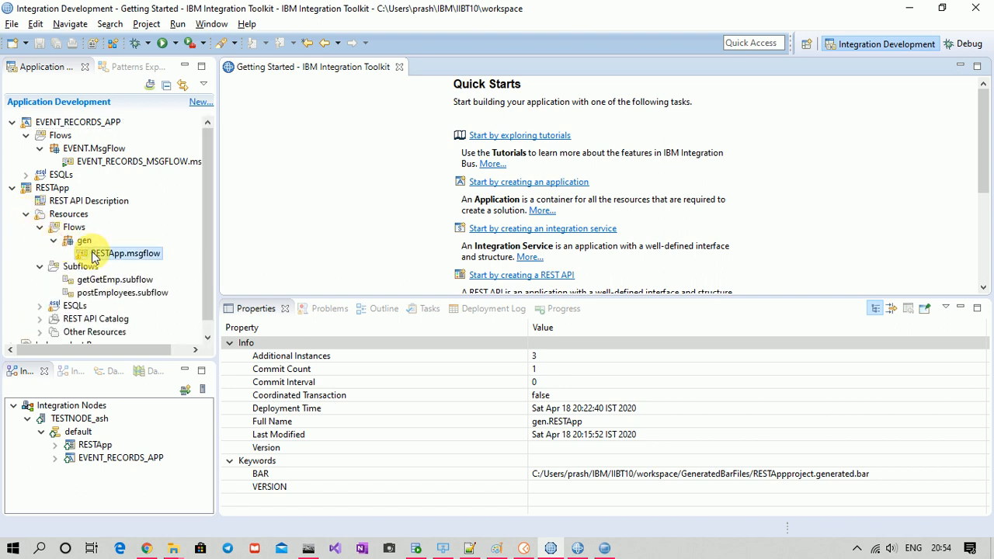
right_click(93, 253)
mouse_move(253, 183)
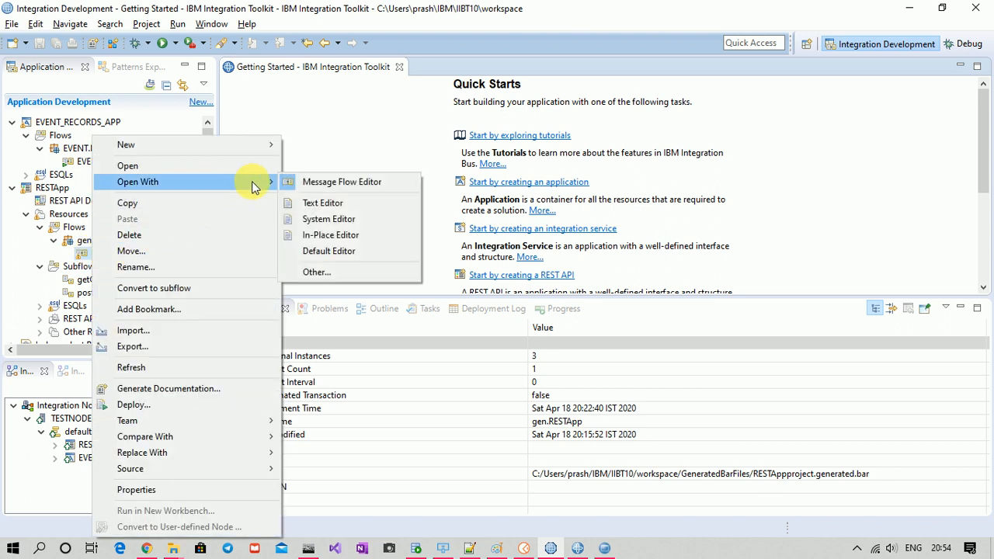
click(295, 190)
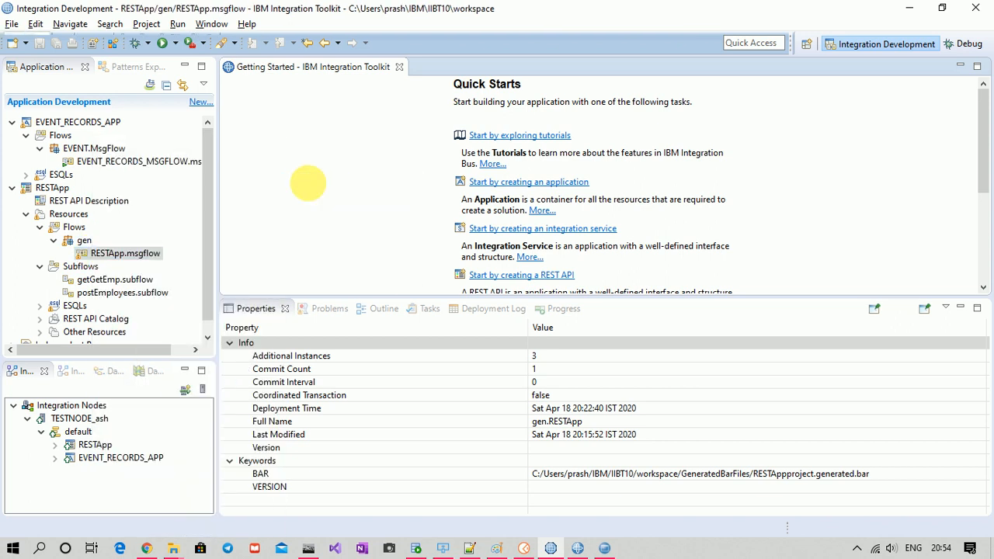
Start a new monitoring event on the HTTP Input node with source Transaction end and literal event name TE.
click(371, 225)
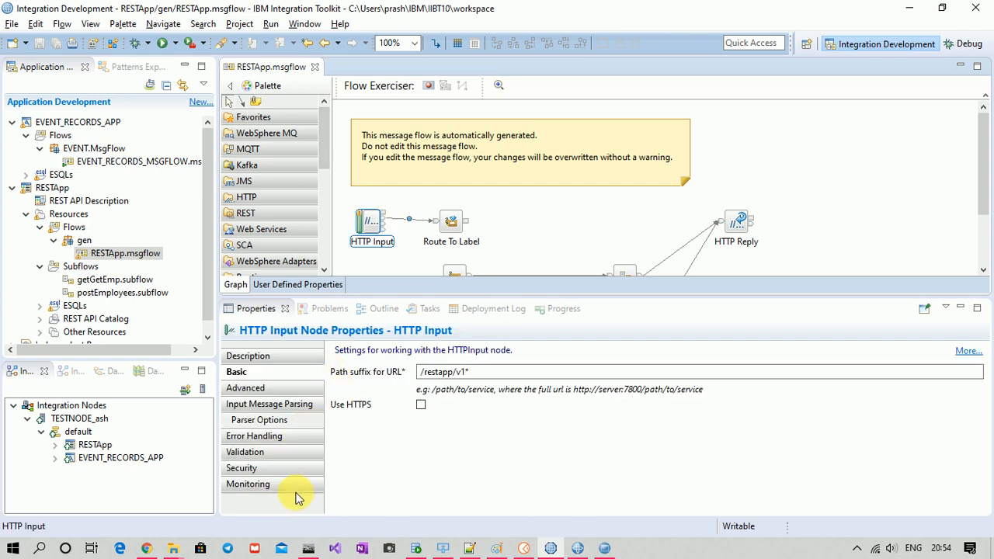
click(299, 486)
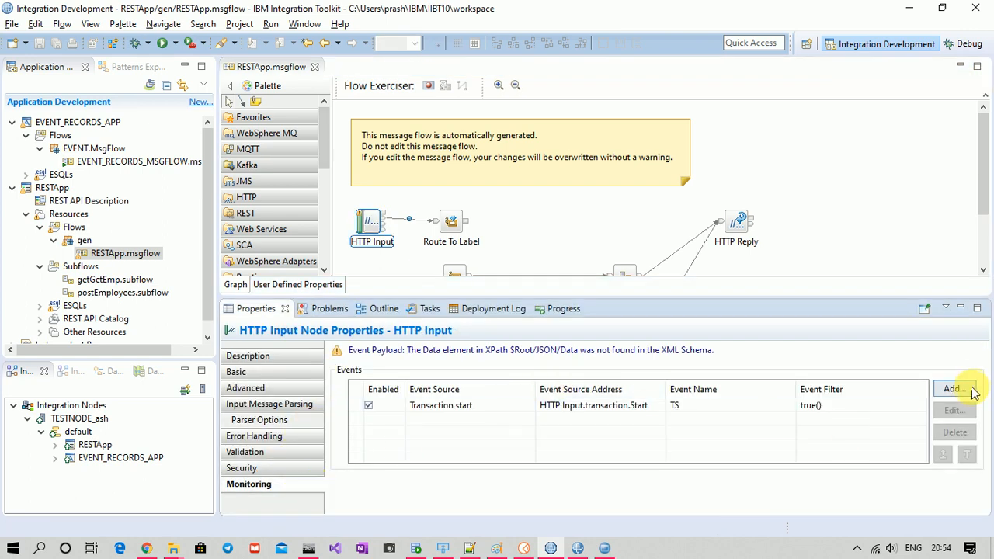
click(953, 389)
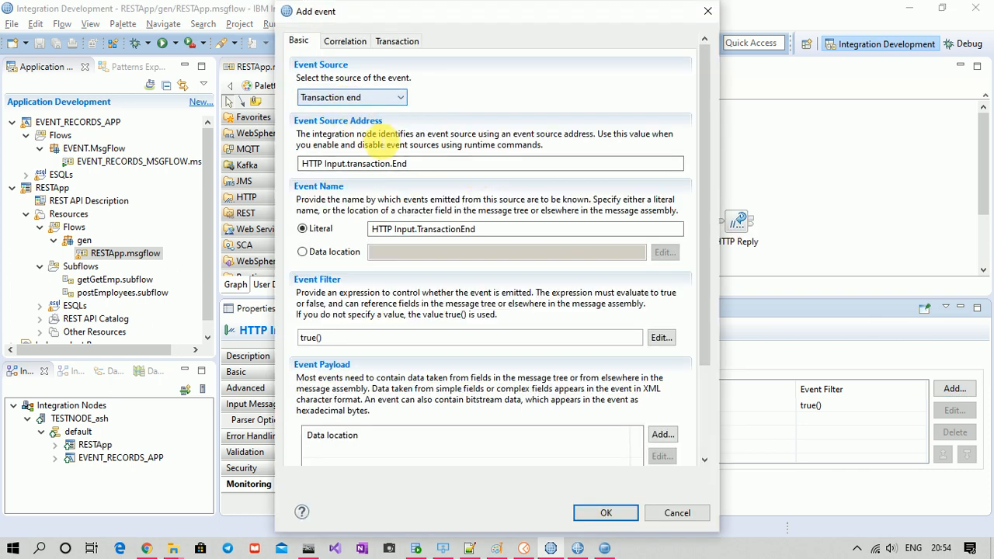
triple_click(479, 228)
text(TE)
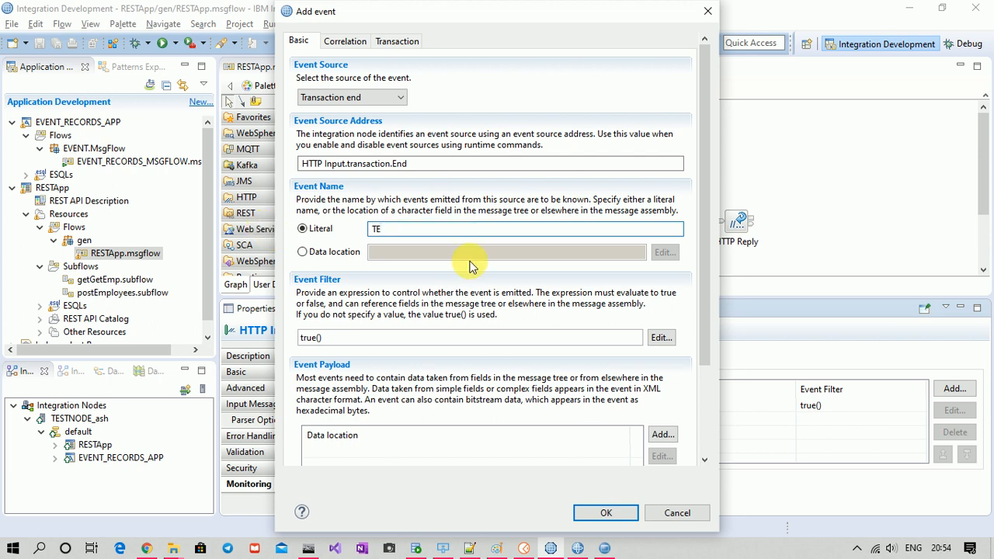
Review the TE event's correlation, transaction and payload settings, then add the event without changing those defaults.
mouse_move(705, 295)
mouse_down()
mouse_move(714, 381)
mouse_move(713, 280)
mouse_up()
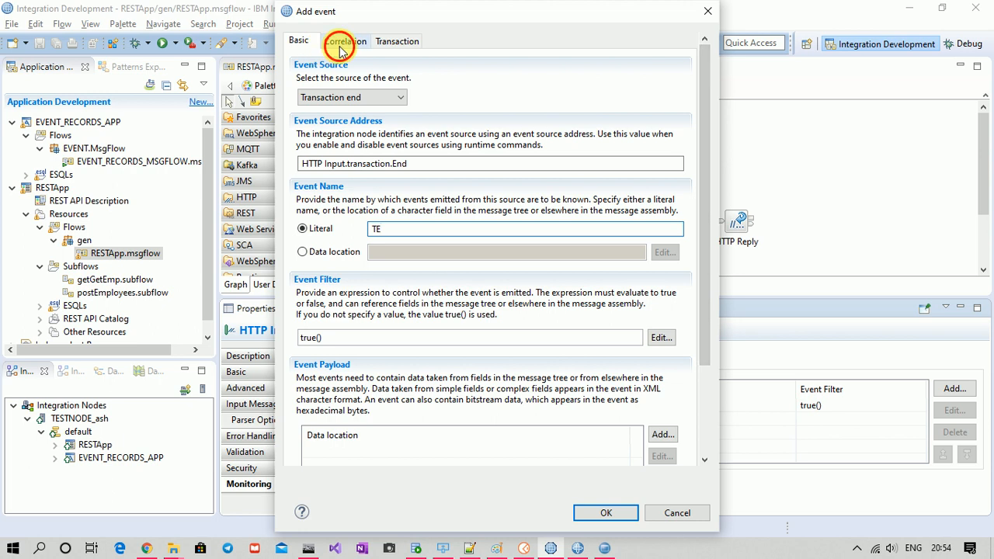
click(339, 48)
click(396, 41)
click(334, 49)
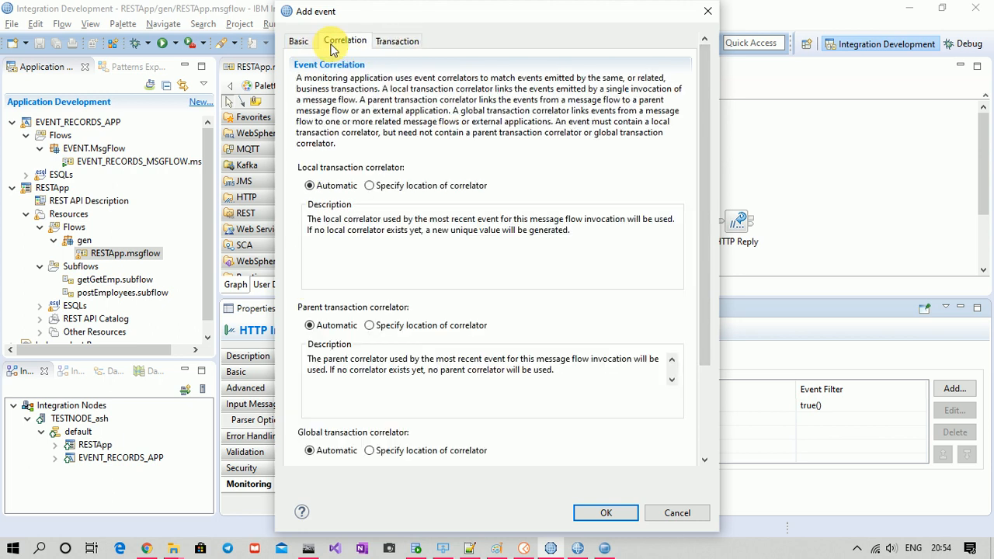
click(303, 45)
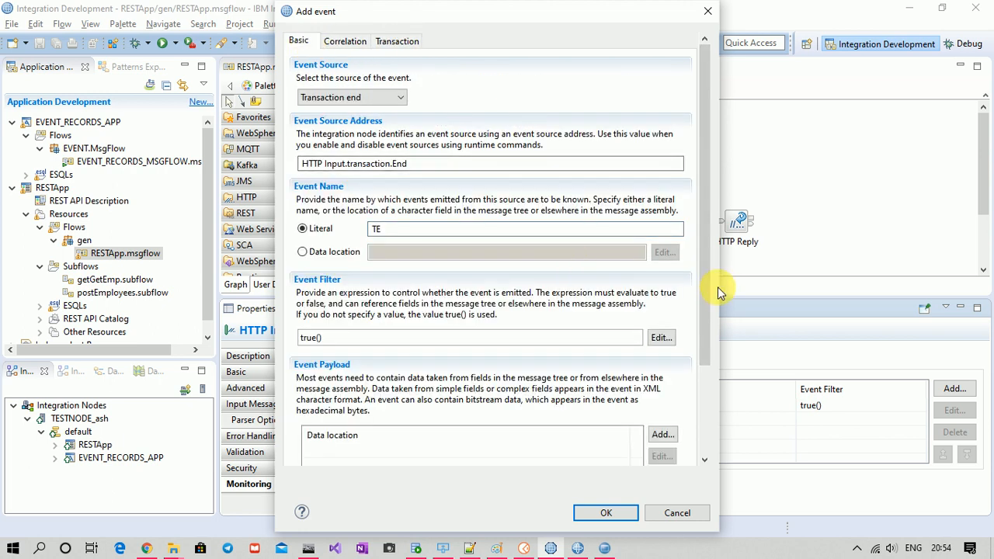
drag(706, 276, 710, 244)
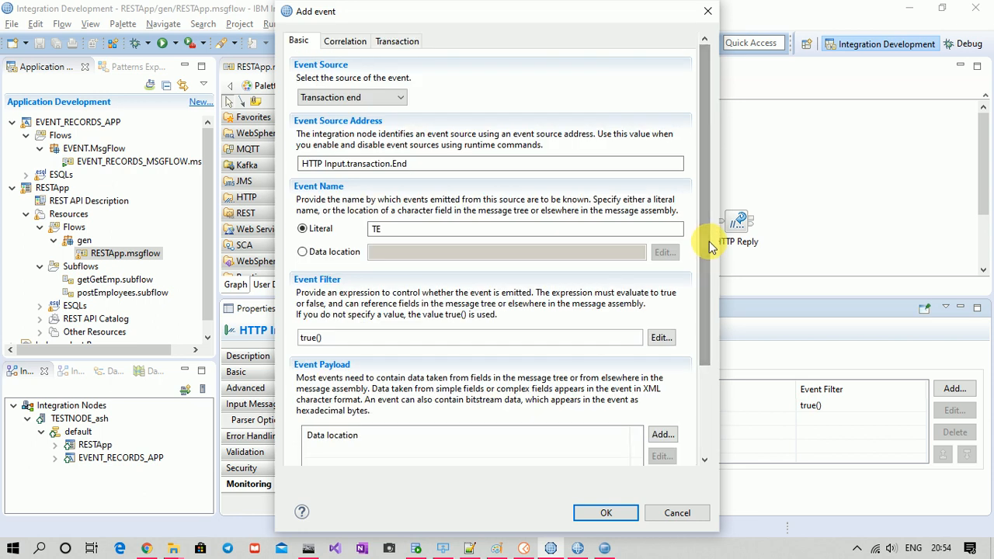
click(354, 43)
click(300, 40)
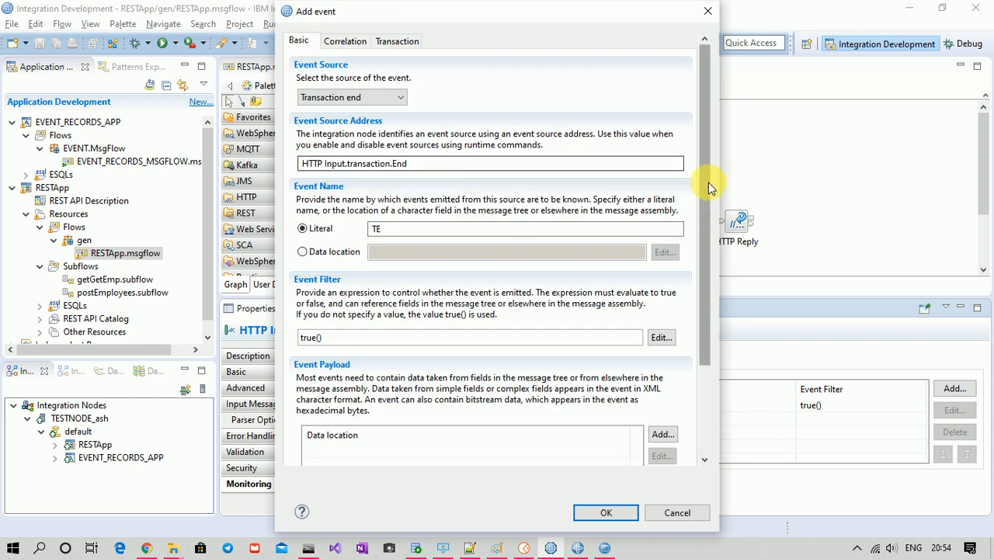
drag(709, 187, 718, 348)
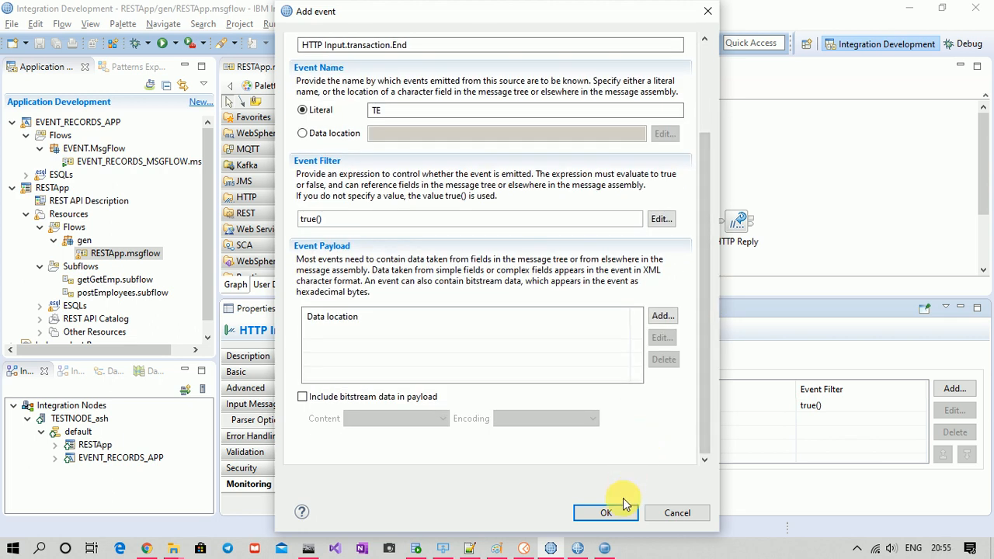
click(605, 514)
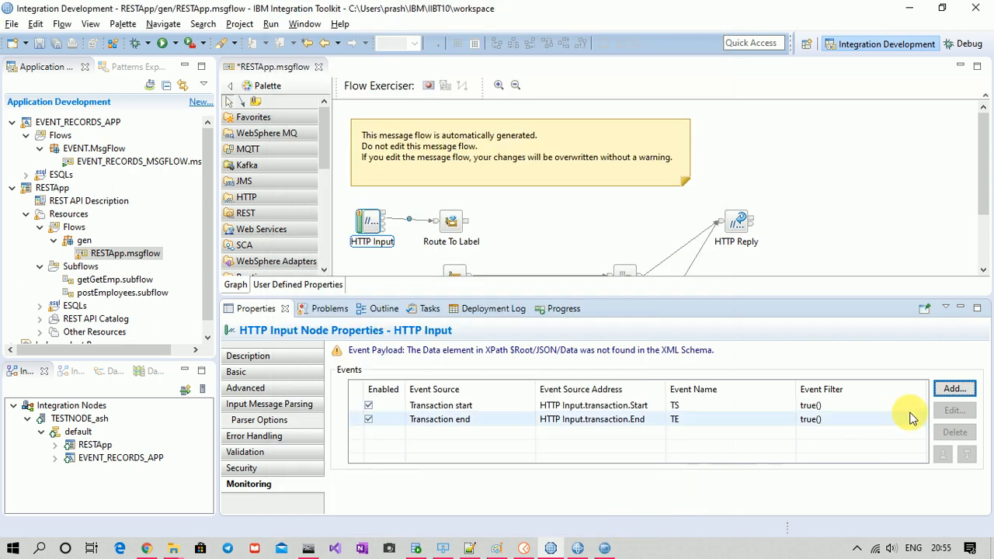
Start a new monitoring event on the HTTP Reply node with source In terminal and literal event name TO.
drag(982, 167, 982, 198)
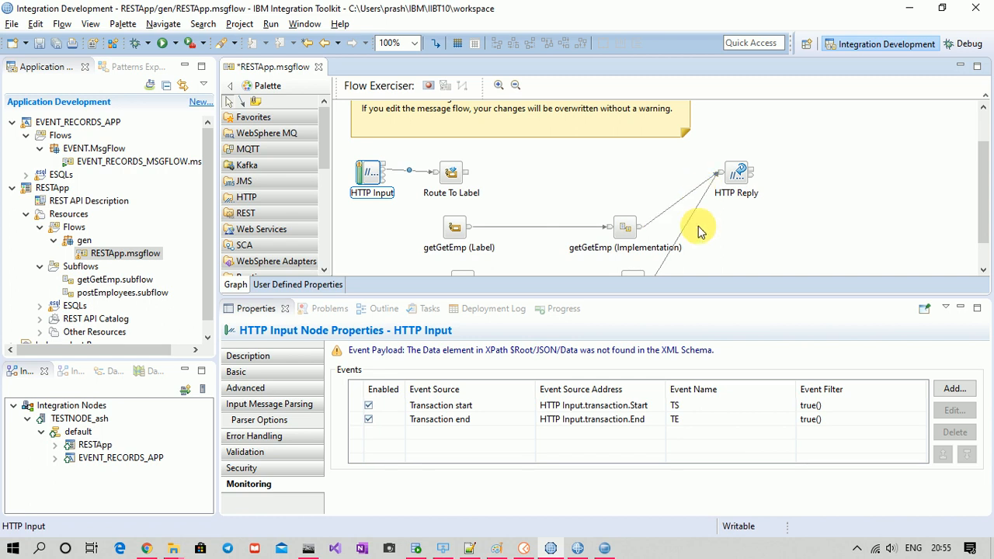
click(526, 550)
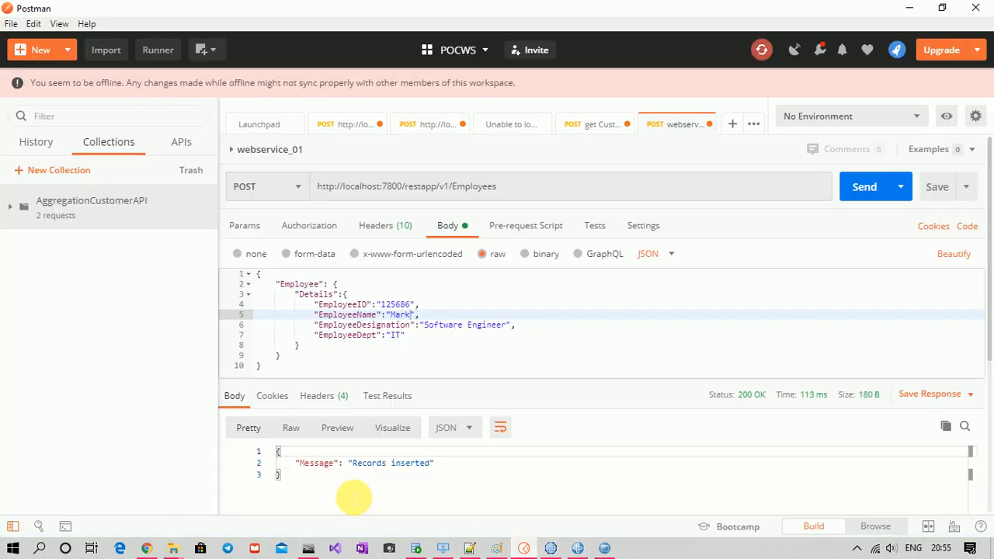
click(908, 7)
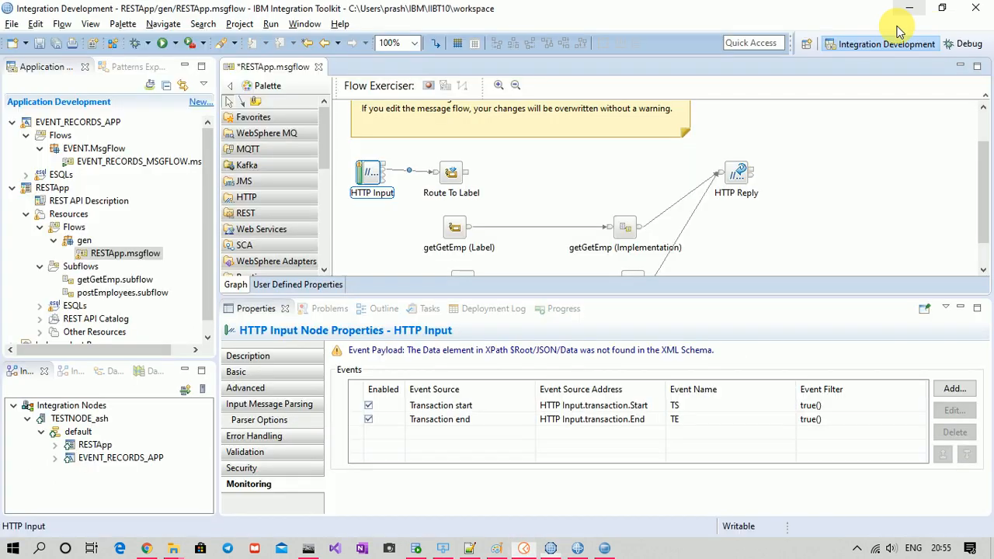
click(739, 175)
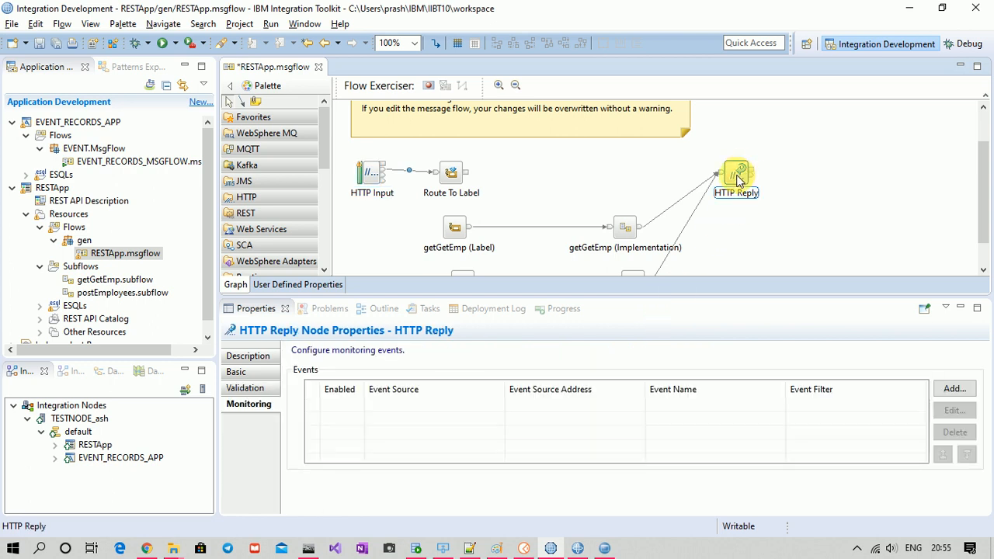
click(954, 389)
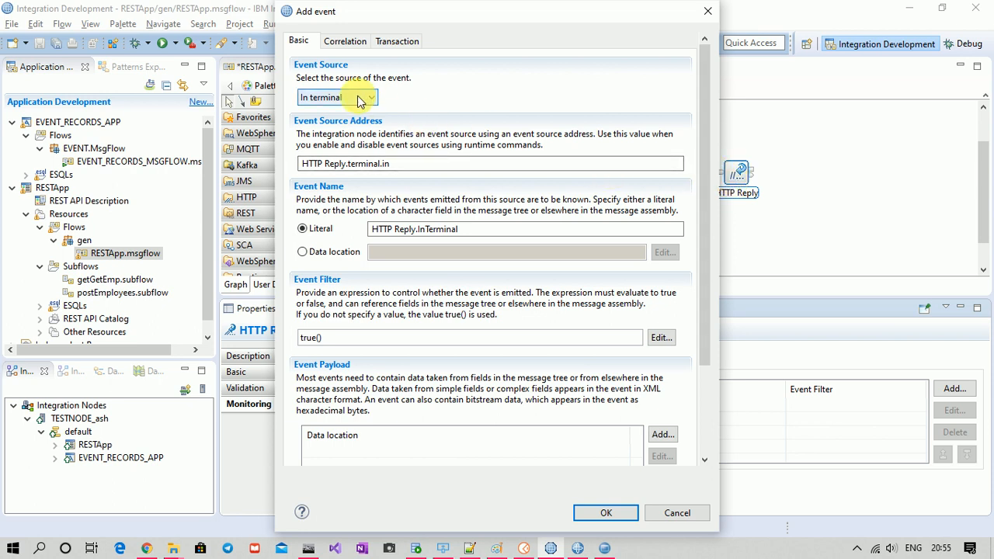
click(358, 101)
click(338, 111)
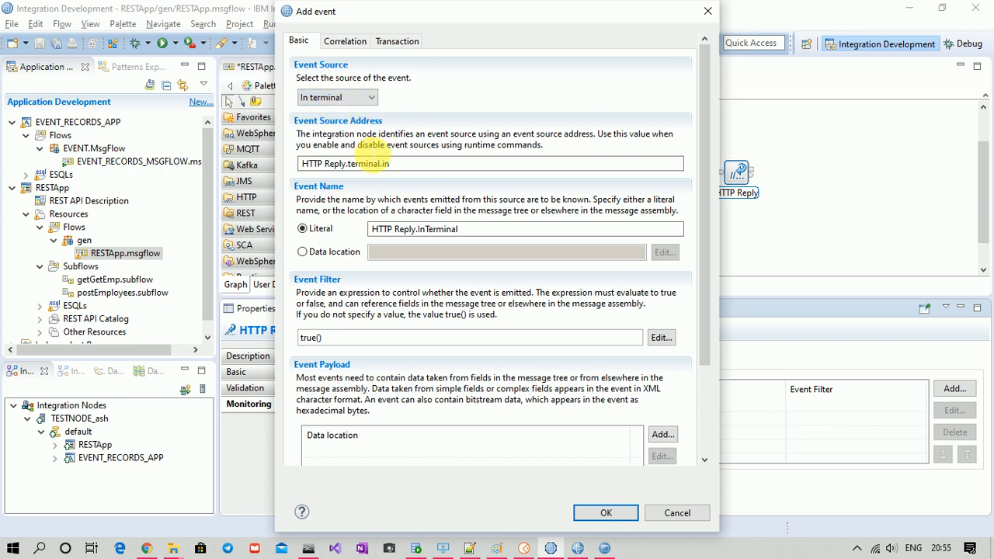
drag(474, 231, 258, 266)
text(TO)
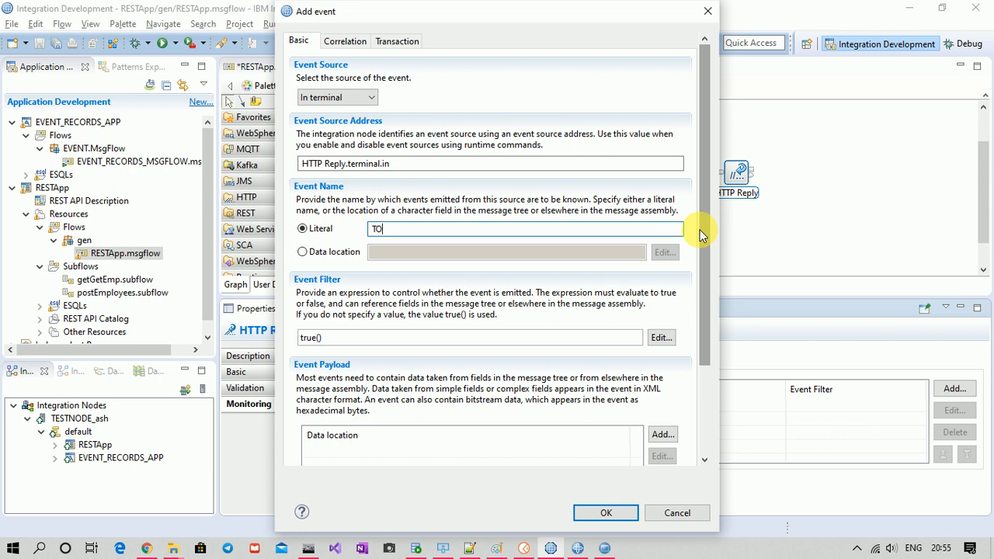
Add $Root/JSON/Data as the TO event's payload data location, include bitstream data in the payload, and add the event.
drag(699, 230, 707, 321)
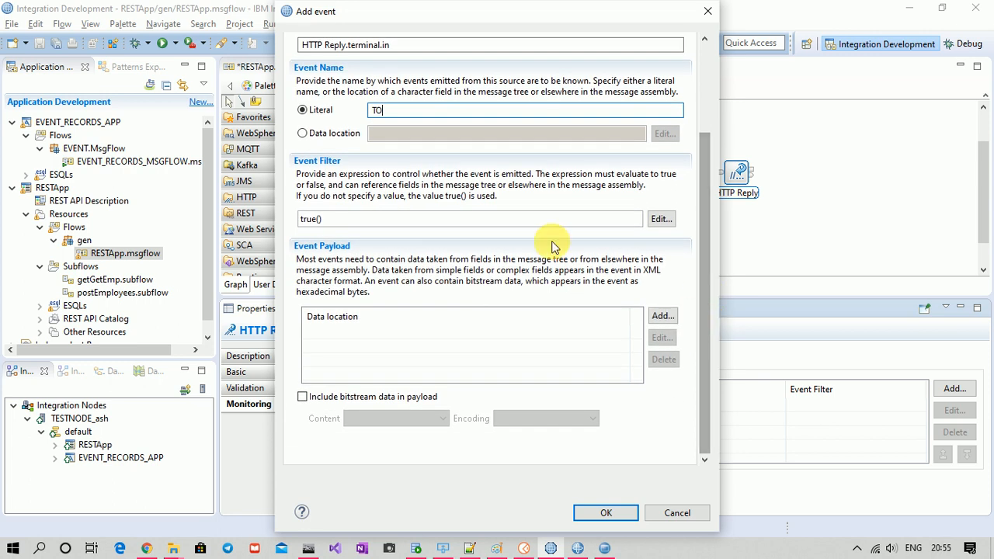
click(662, 319)
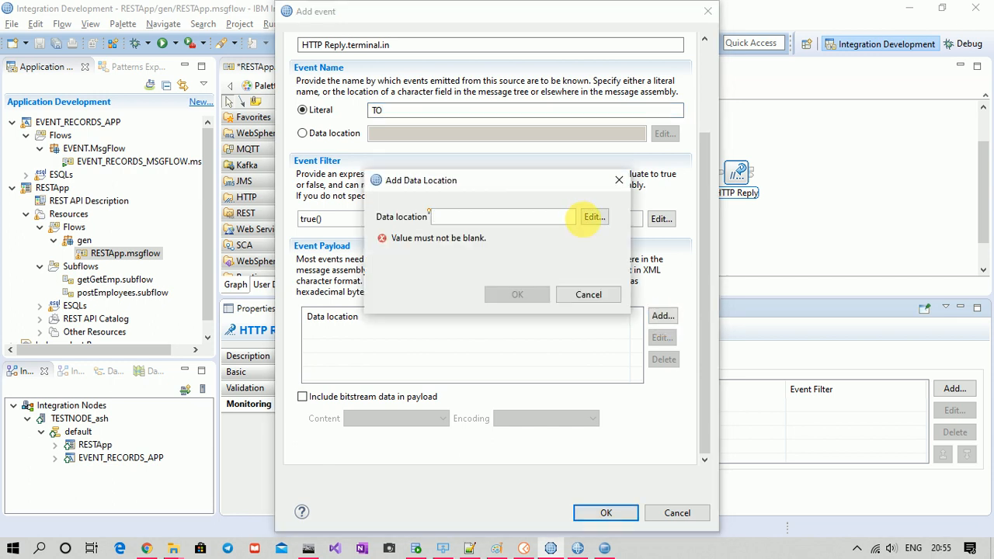
click(592, 218)
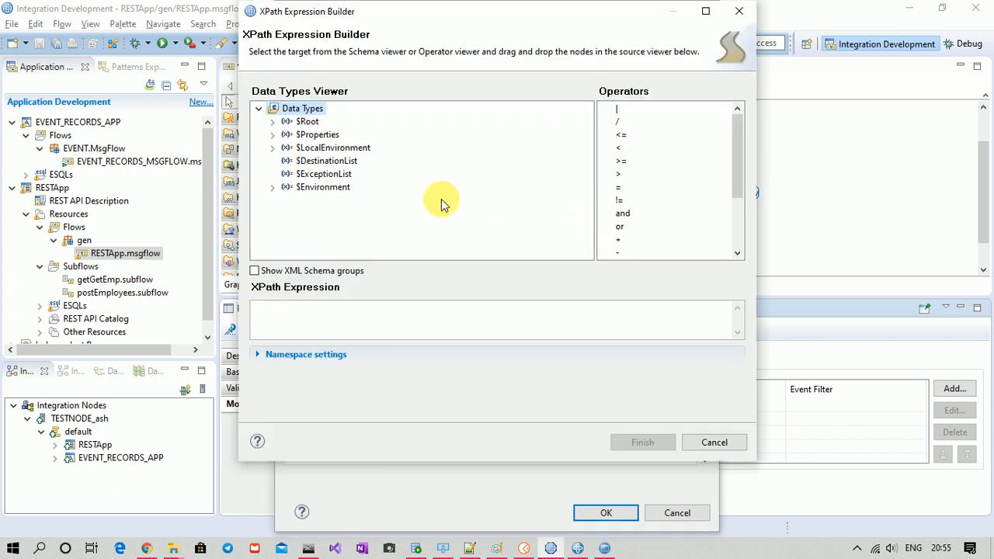
double_click(304, 123)
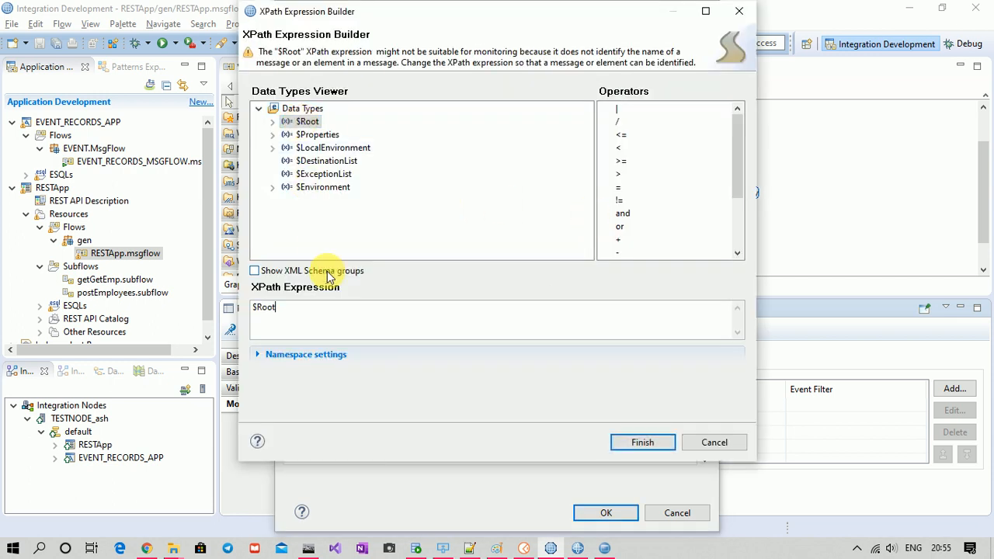
text(/JSON)
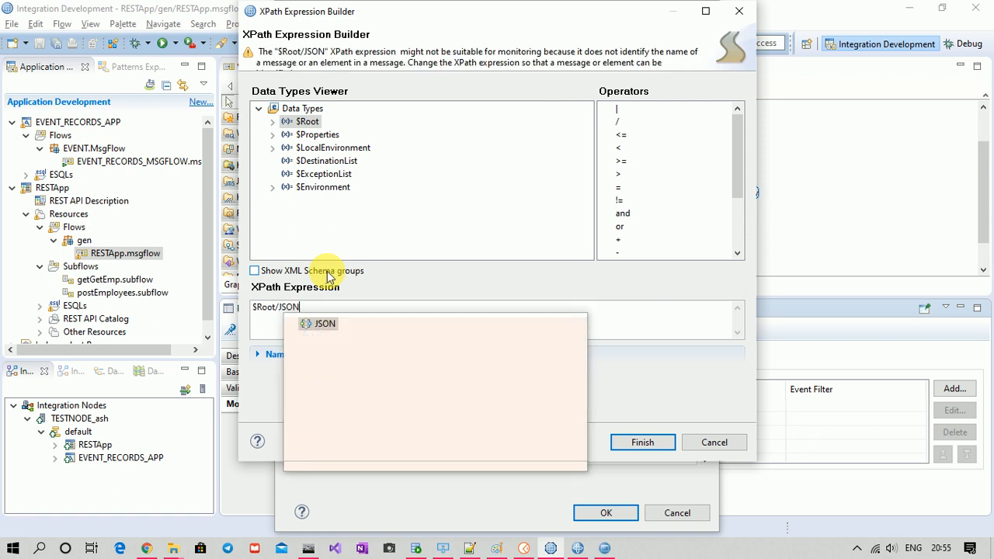
text(/Data)
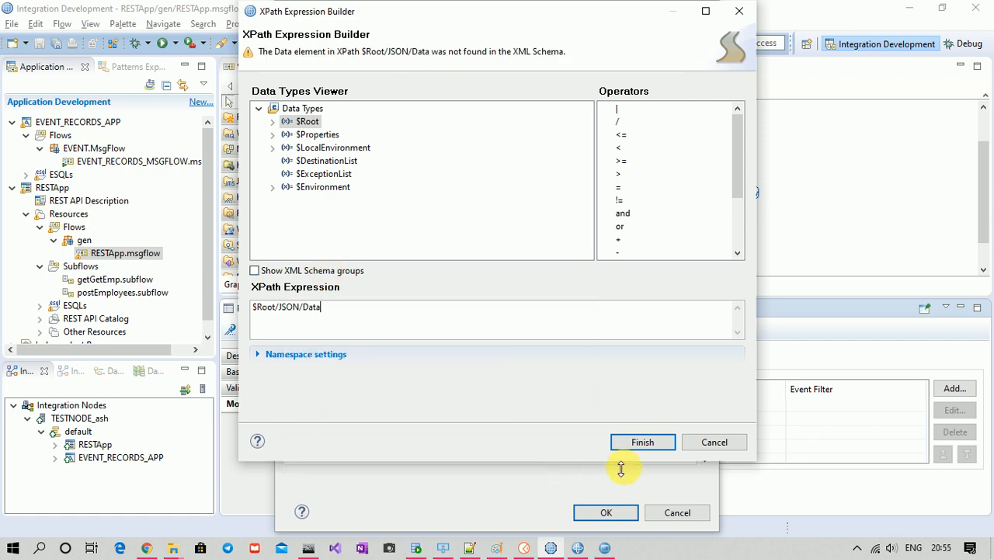
click(644, 443)
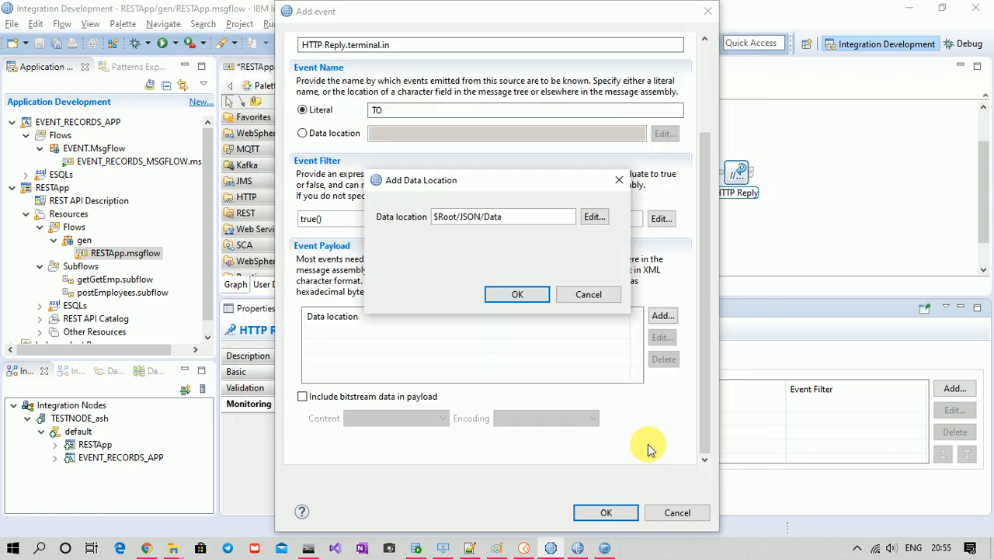
click(515, 296)
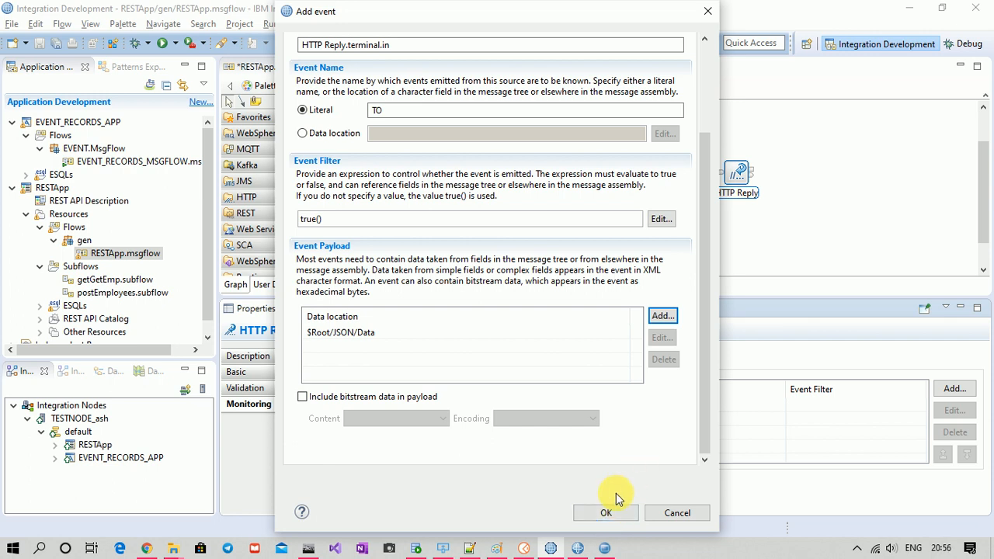
click(303, 398)
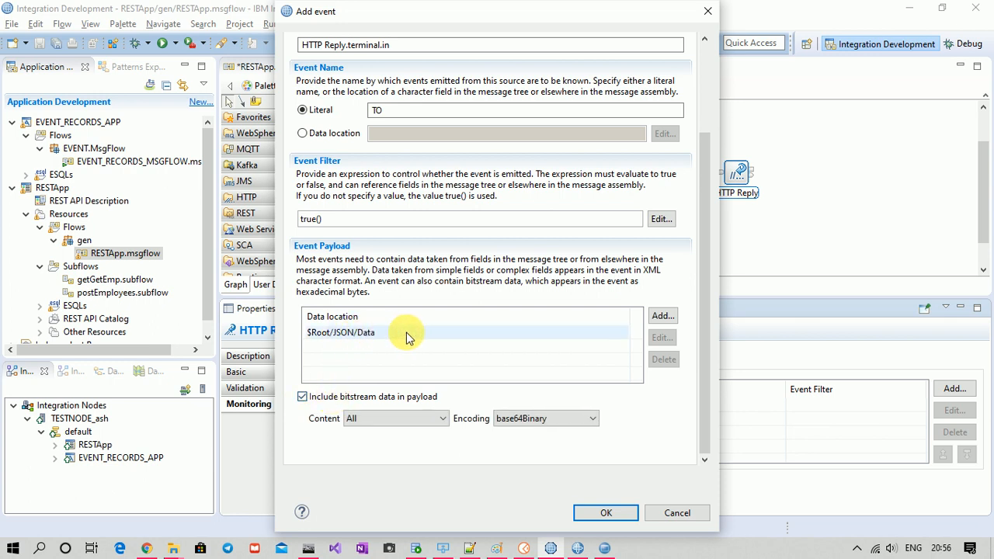
click(602, 513)
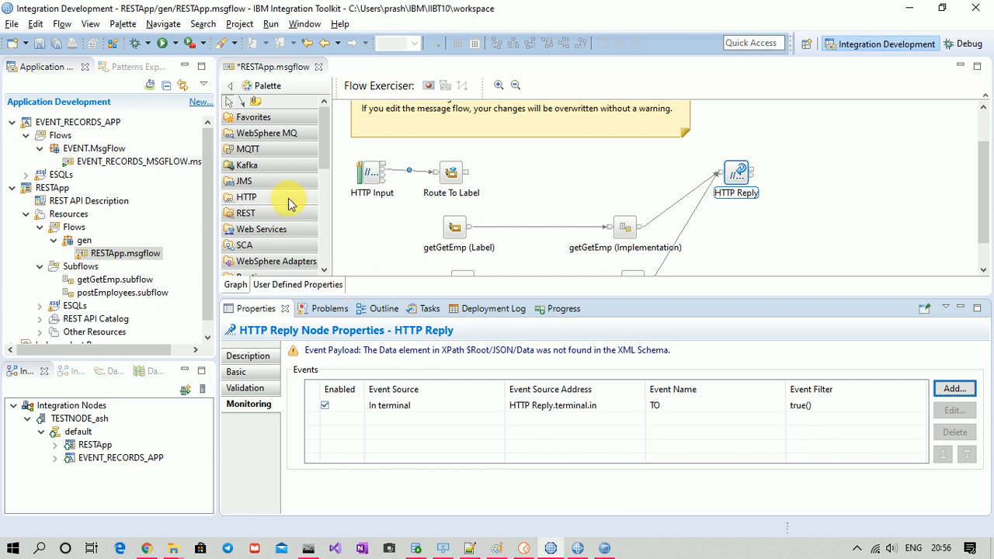
Edit the HTTP Reply node's TO event so its bitstream payload uses hexBinary encoding.
click(742, 407)
click(954, 410)
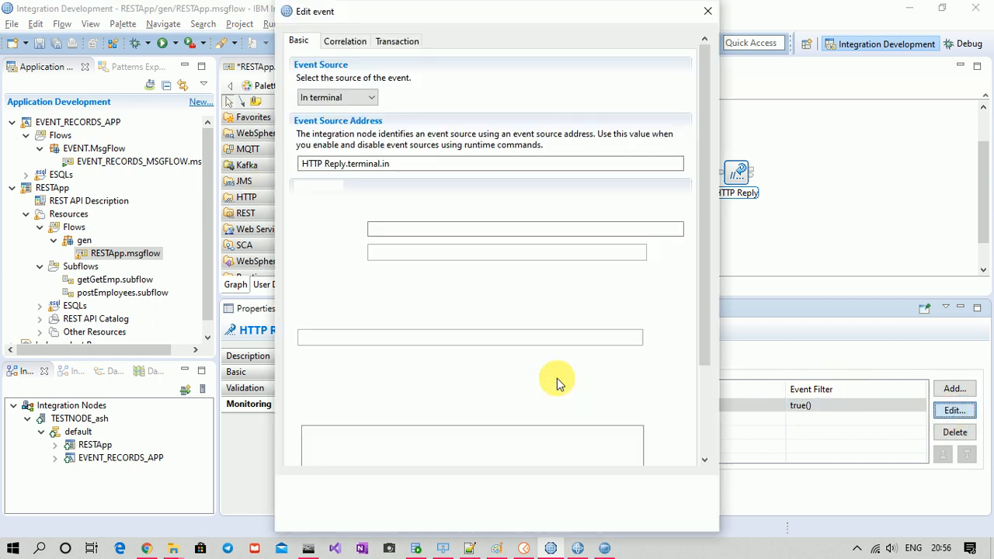
drag(704, 332, 703, 424)
click(537, 422)
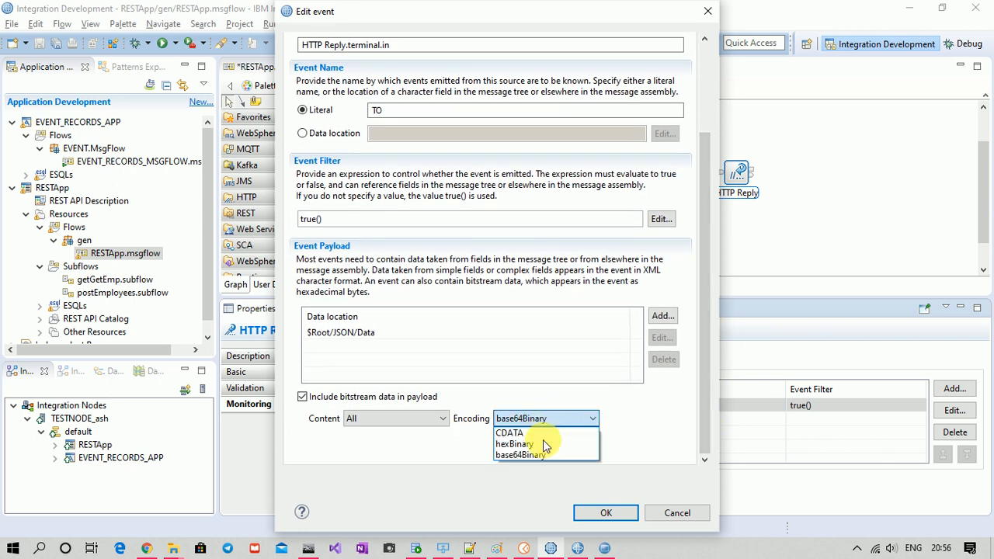
click(566, 444)
click(603, 512)
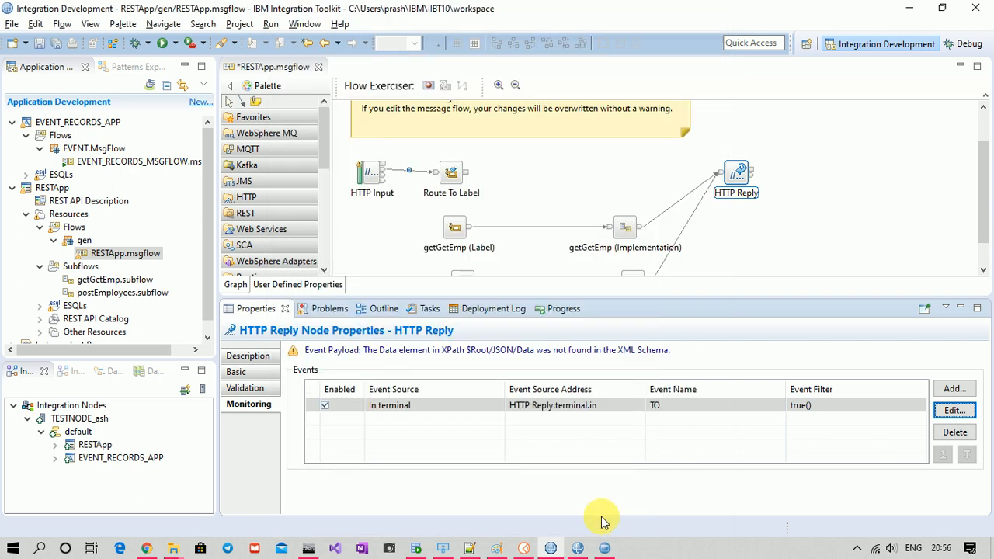
Save RESTApp.msgflow and deploy RESTApp to the default integration server under TESTNODE_ash.
click(56, 46)
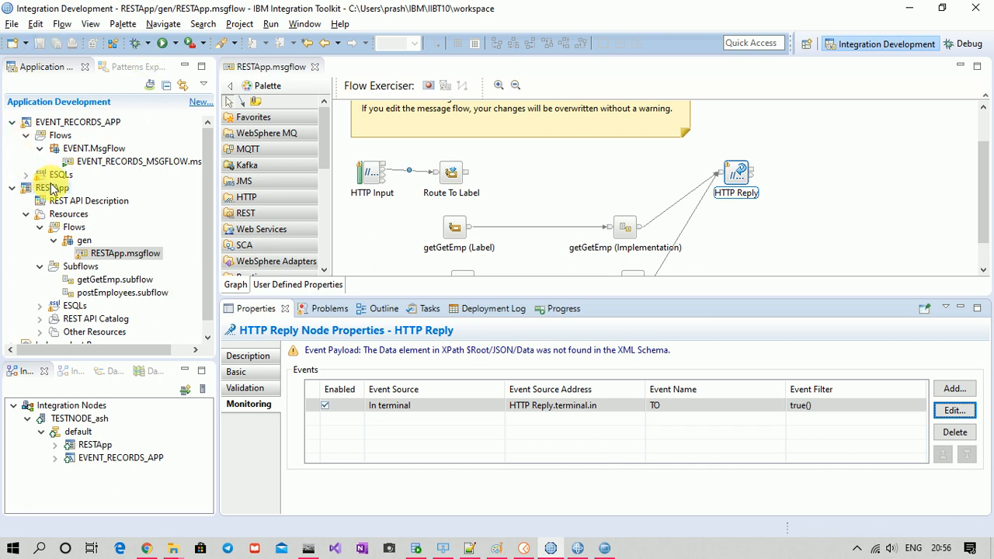
drag(51, 189, 78, 437)
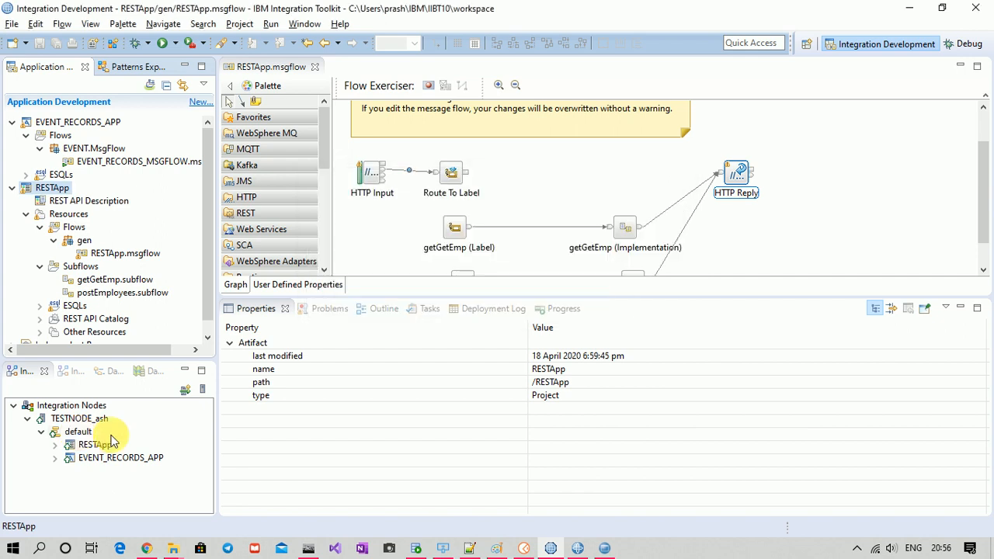
click(75, 432)
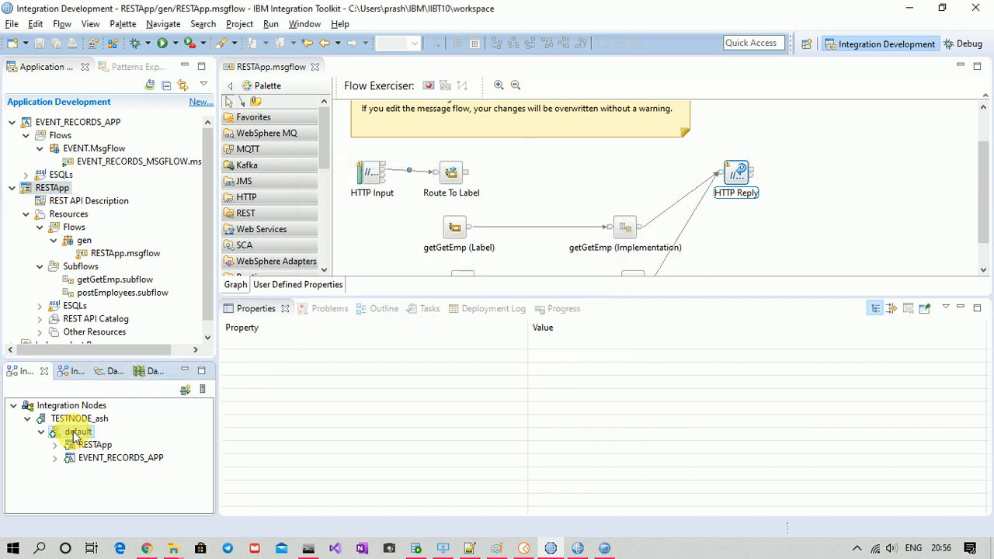
Open the web user interface for TESTNODE_ash in the browser and close the older TESTNODE_ash tab.
click(604, 548)
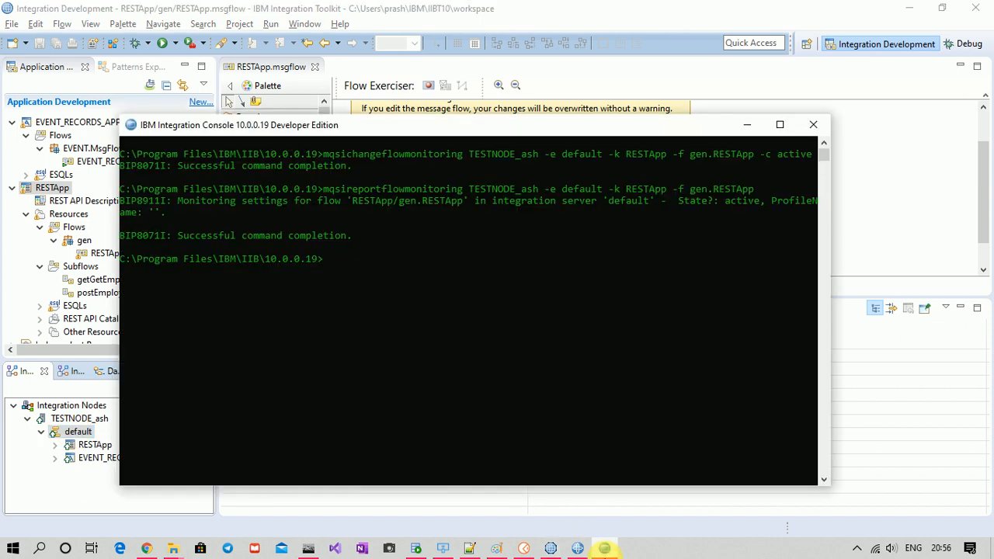
click(604, 548)
click(66, 420)
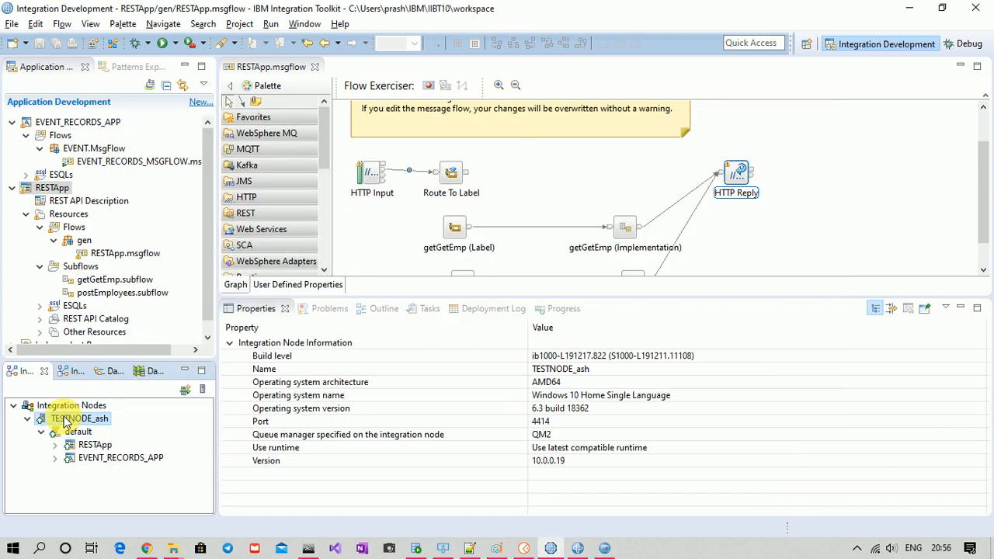
right_click(66, 420)
click(126, 390)
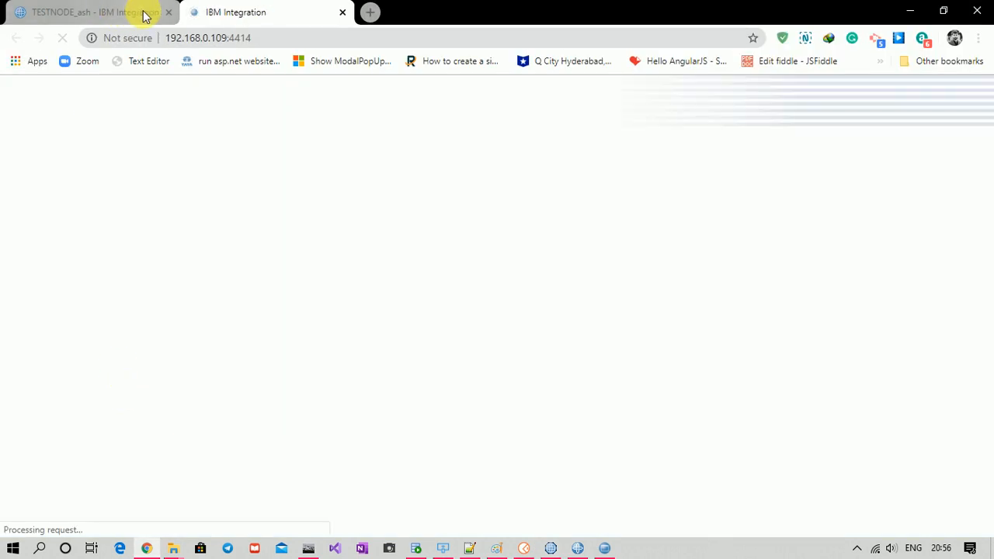
click(170, 13)
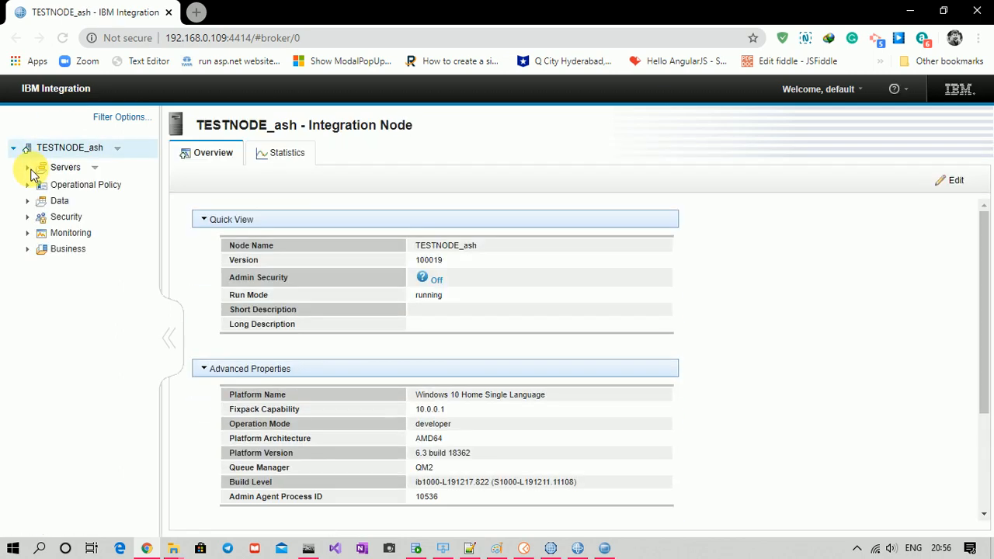
Expand the default server's REST APIs down to RESTApp's message flows and start flow monitoring for gen.RESTApp.
click(28, 168)
click(42, 187)
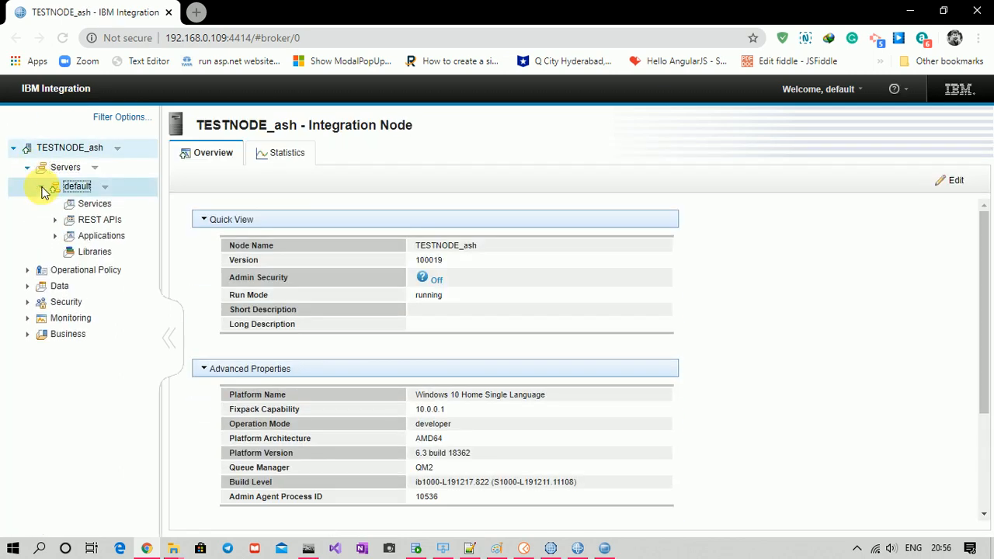
click(56, 220)
click(62, 239)
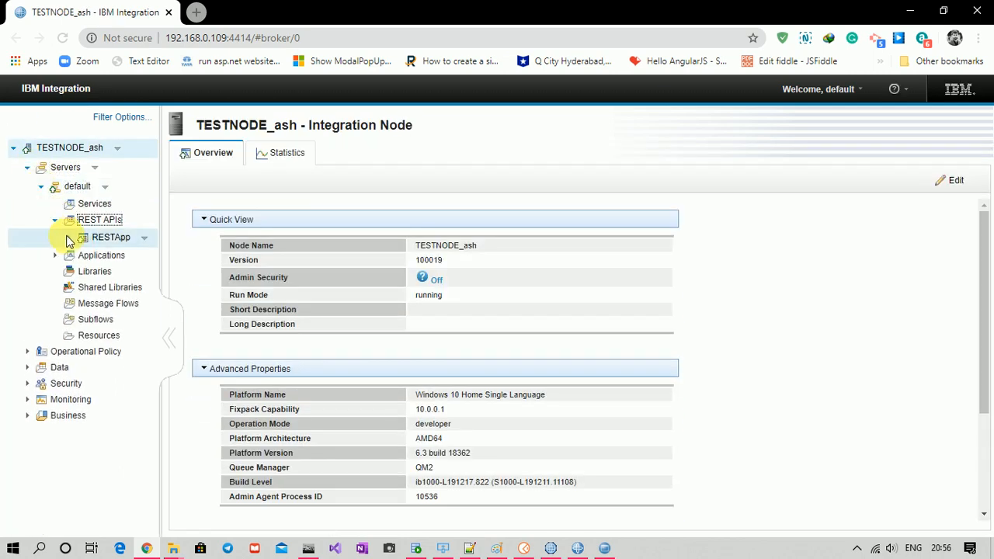
click(69, 237)
click(83, 288)
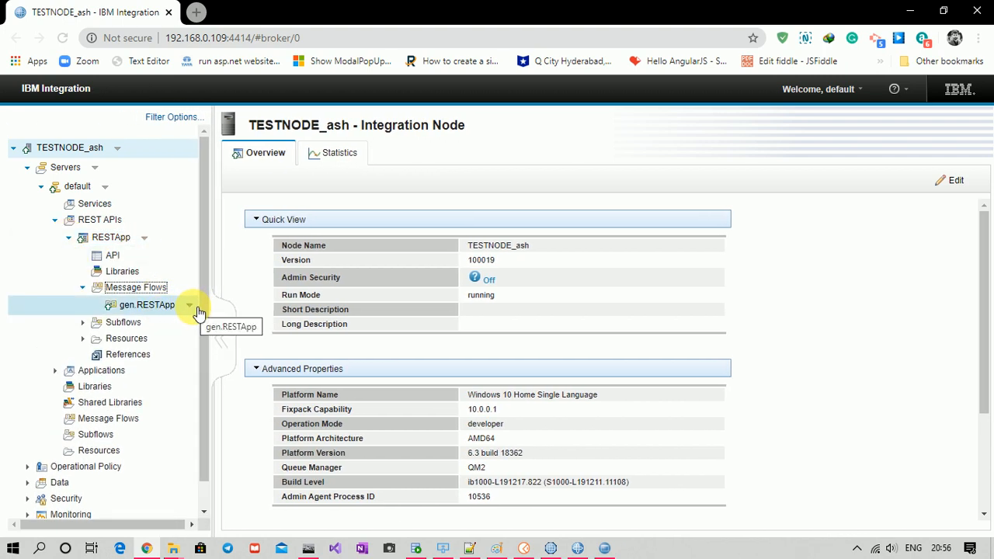
click(195, 309)
click(210, 474)
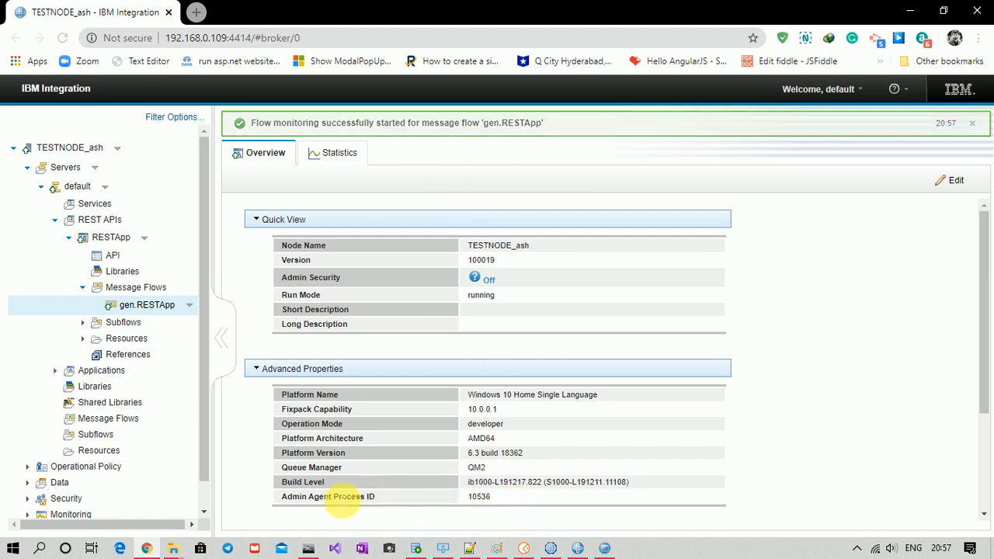
click(308, 548)
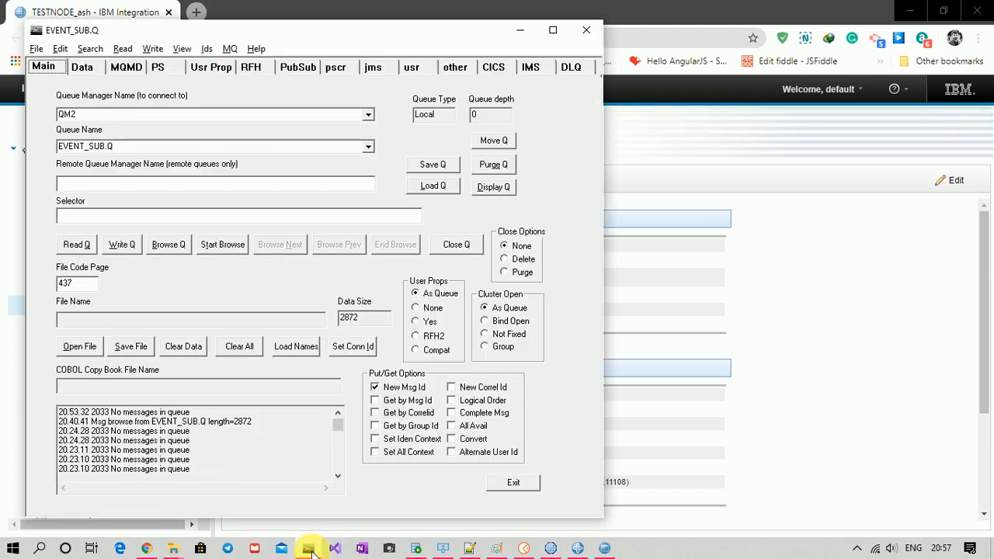
click(308, 548)
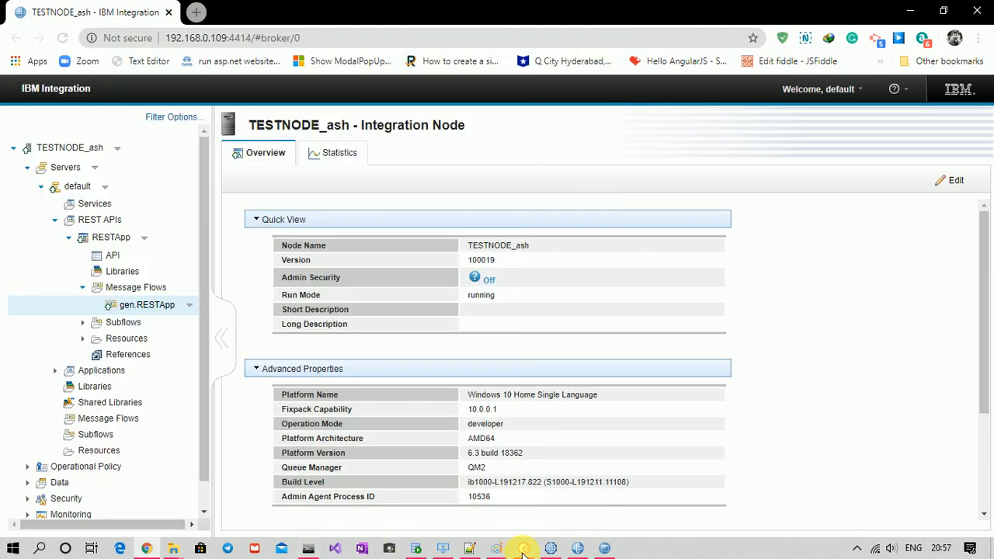
click(525, 549)
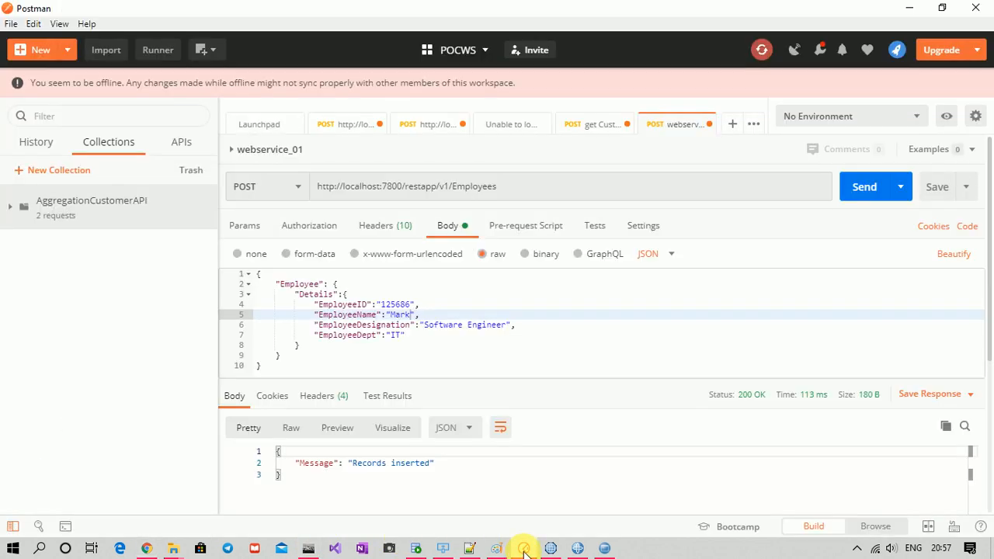
click(861, 198)
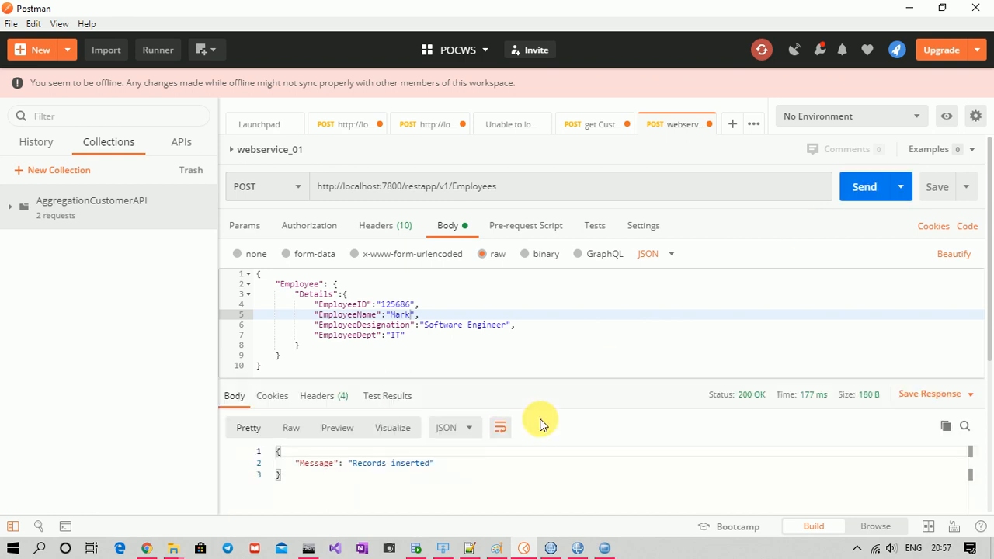
Switch to Oracle SQL Developer, rerun the EVENT_RECORDS_TBL query and view the newest TS event's payload as text.
click(416, 547)
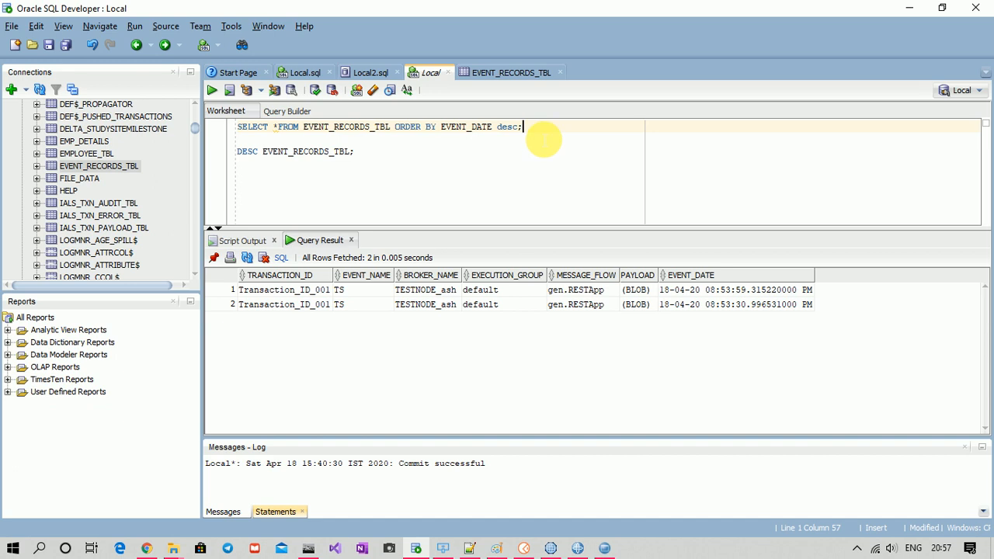
key(ctrl+Return)
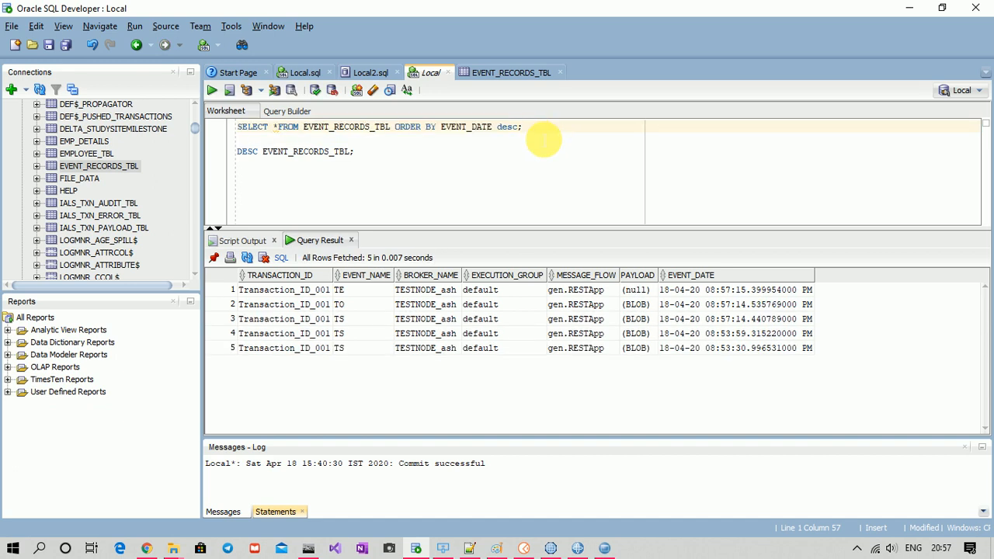
click(349, 319)
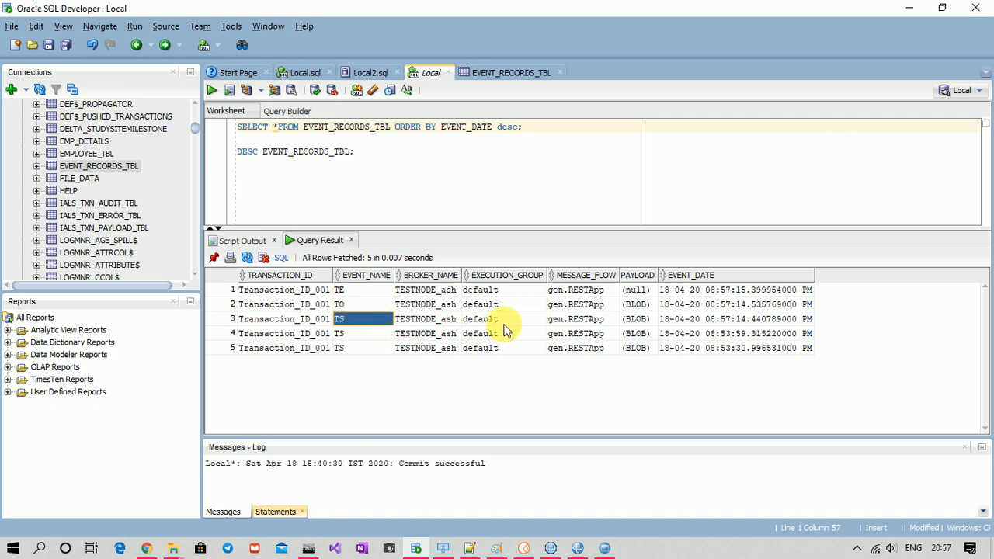
double_click(650, 324)
click(610, 176)
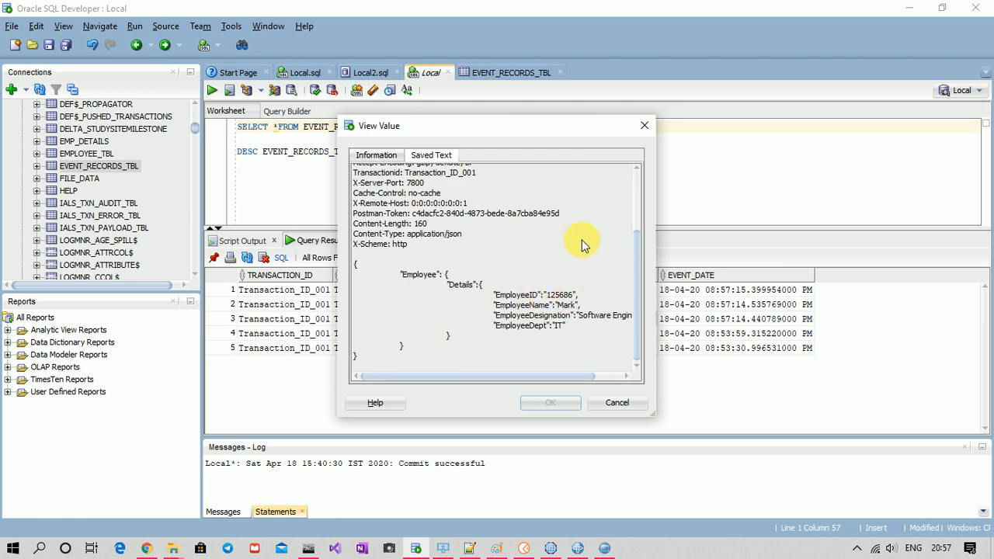
drag(551, 381, 599, 381)
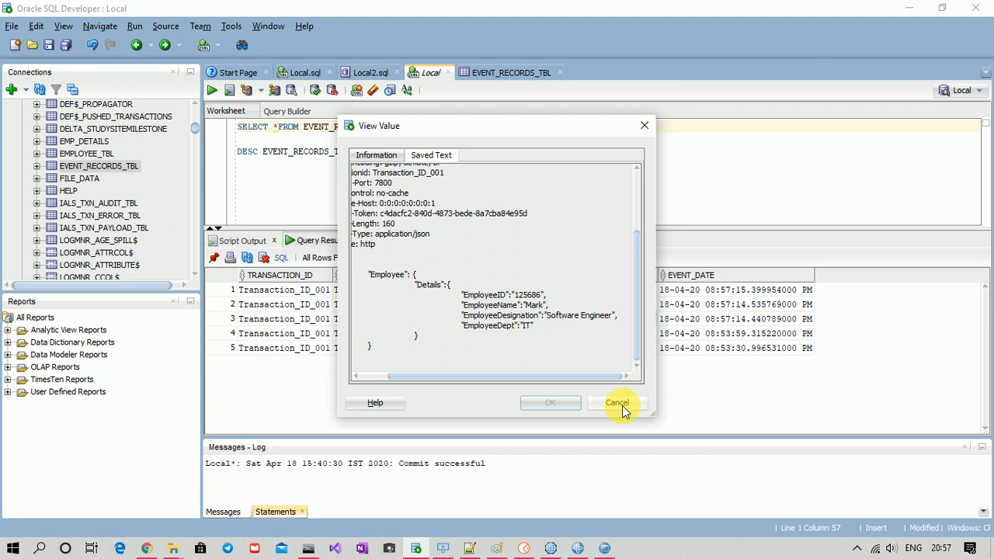
click(617, 403)
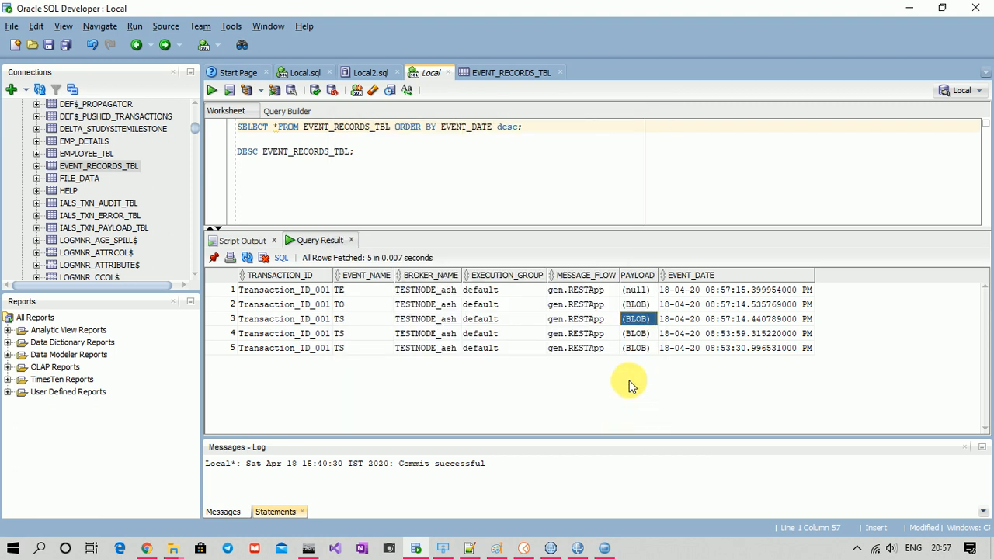
View the TO event's payload as text and close the value viewer.
click(357, 306)
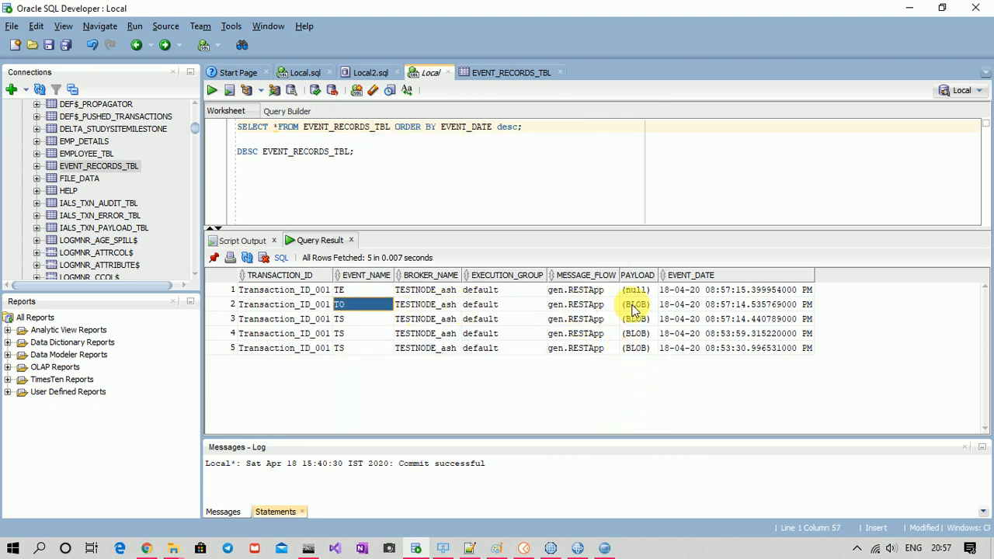
click(654, 307)
click(654, 305)
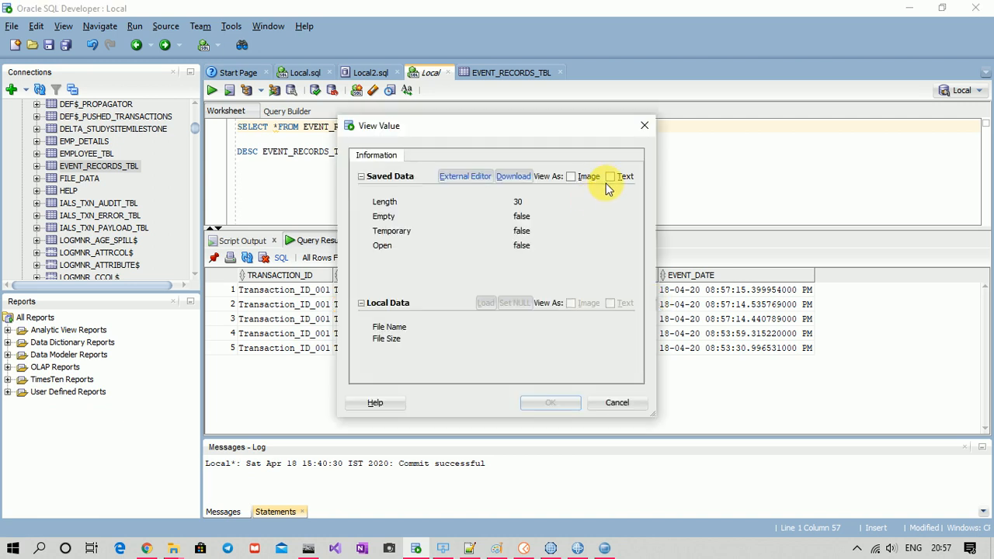
click(610, 177)
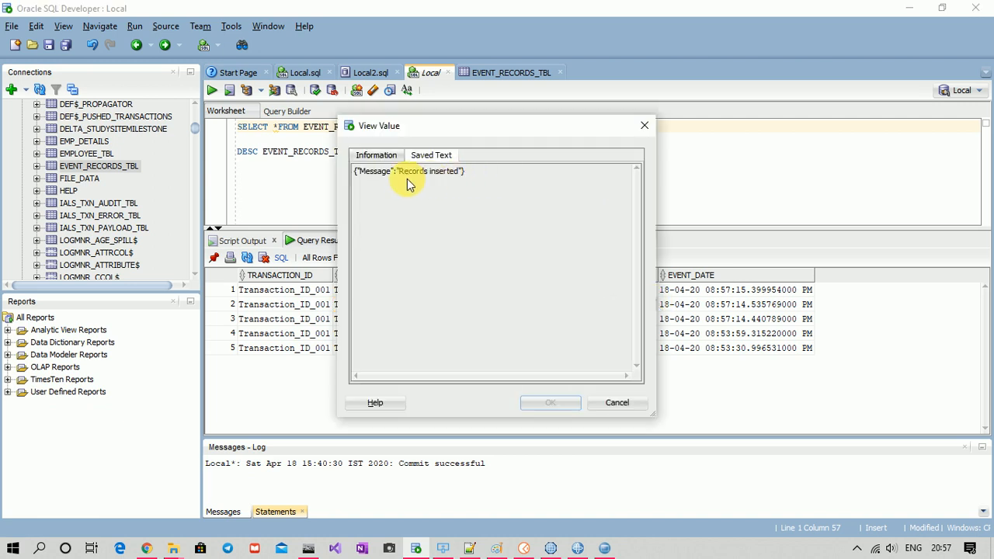
click(643, 125)
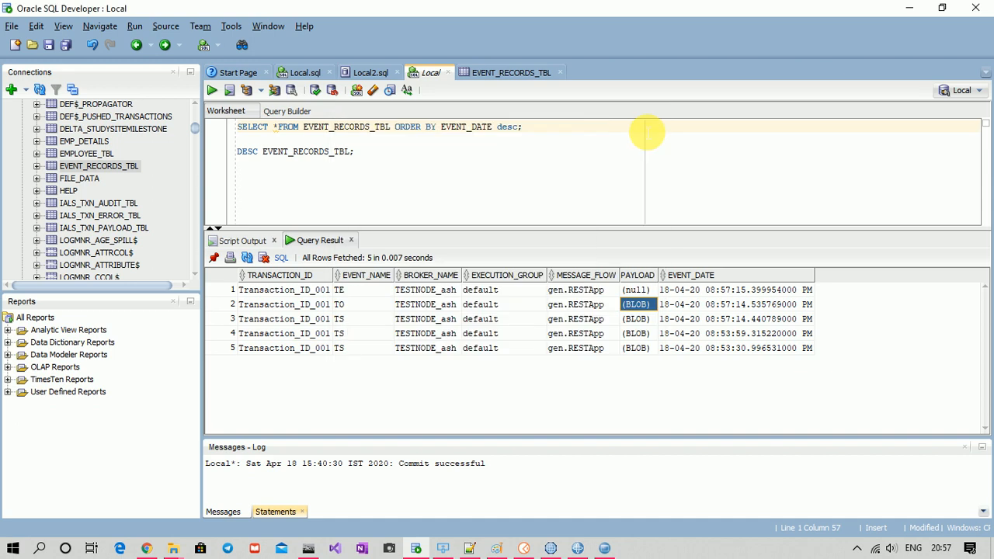
Go through the event names of the newest TE, TS and TO records and enlarge the query results area.
double_click(350, 289)
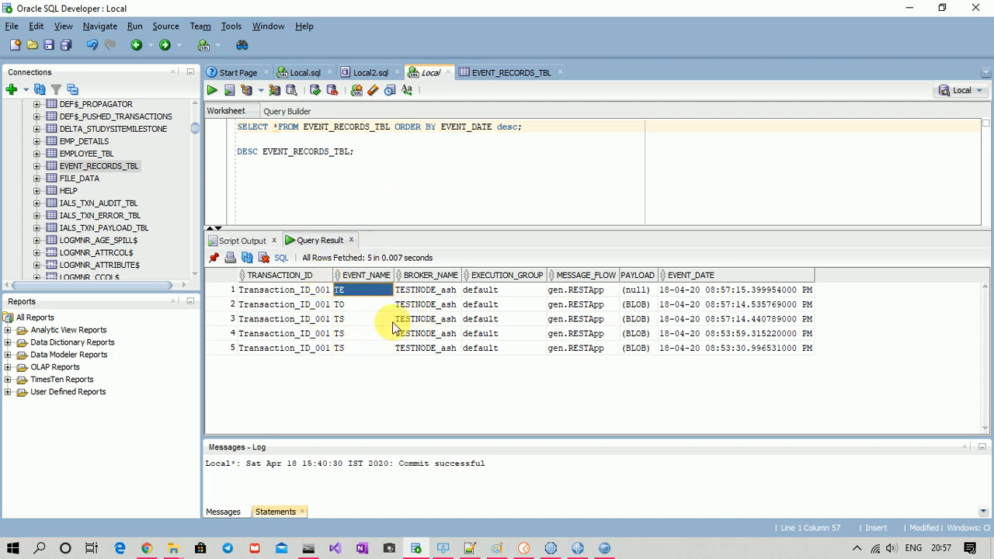
click(359, 319)
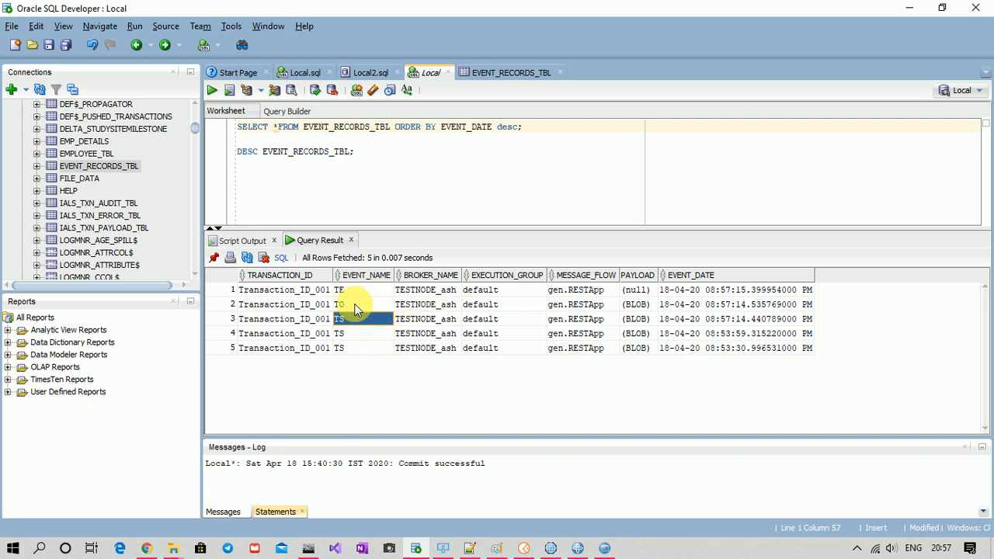
click(355, 309)
click(361, 289)
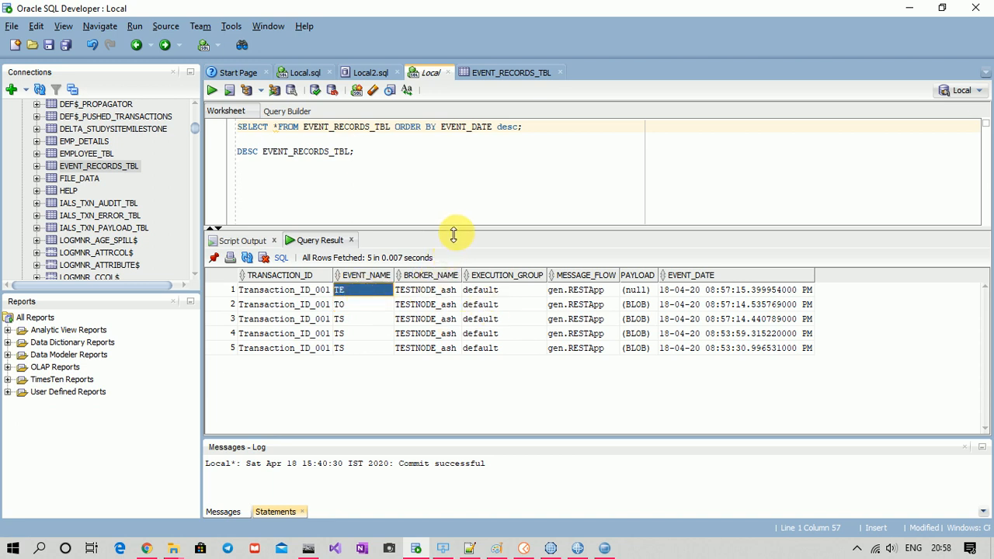
drag(453, 235, 479, 211)
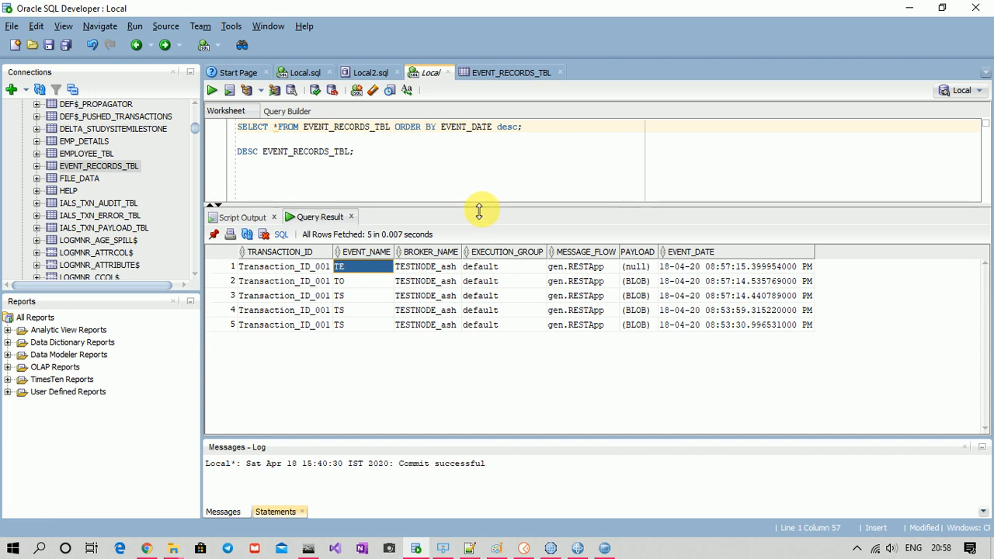
Replace the query's ORDER BY clause with where TRANSACTION_ID='Transaction_ID_001' and run it on EVENT_RECORDS_TBL.
click(538, 137)
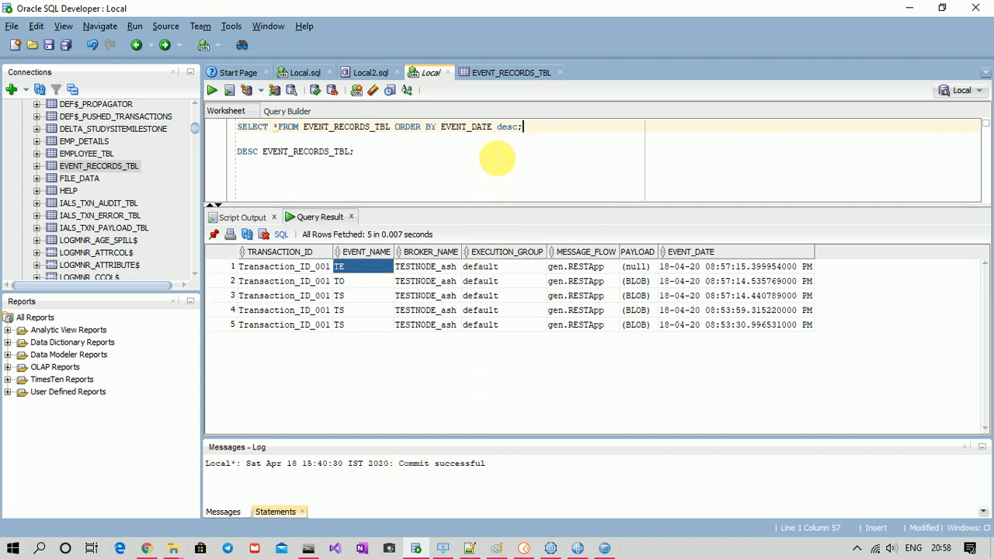
click(281, 271)
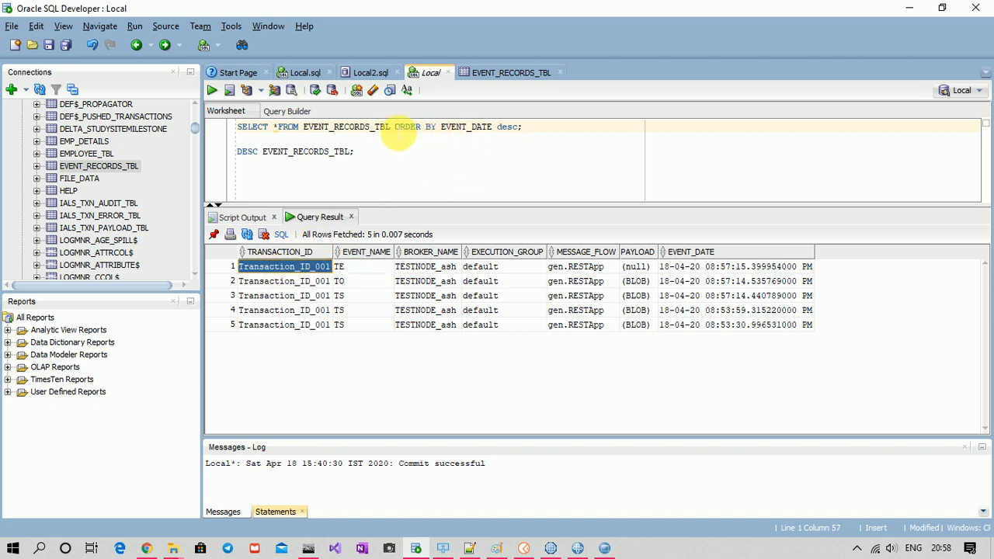
drag(391, 130, 535, 130)
key(BackSpace)
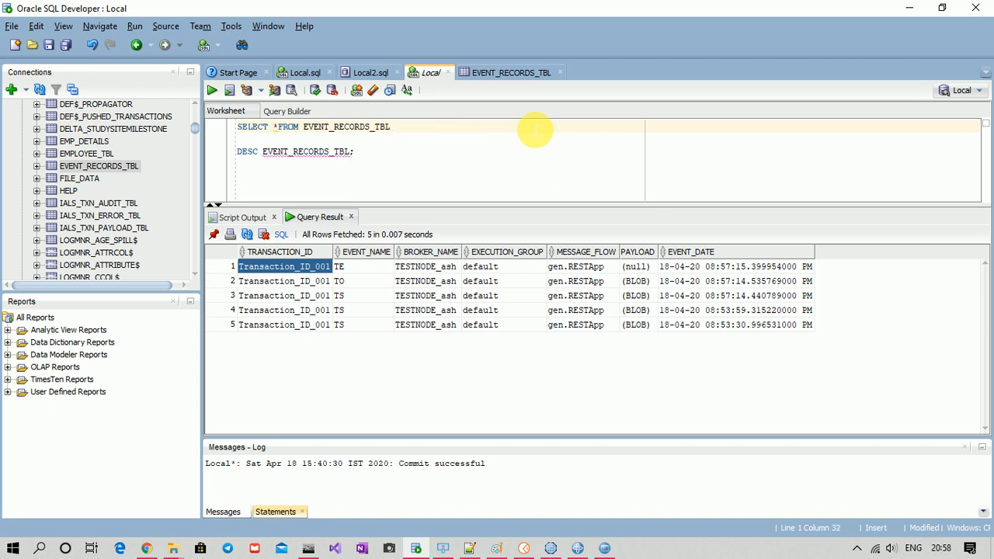
text(where transaCTION_ID=)
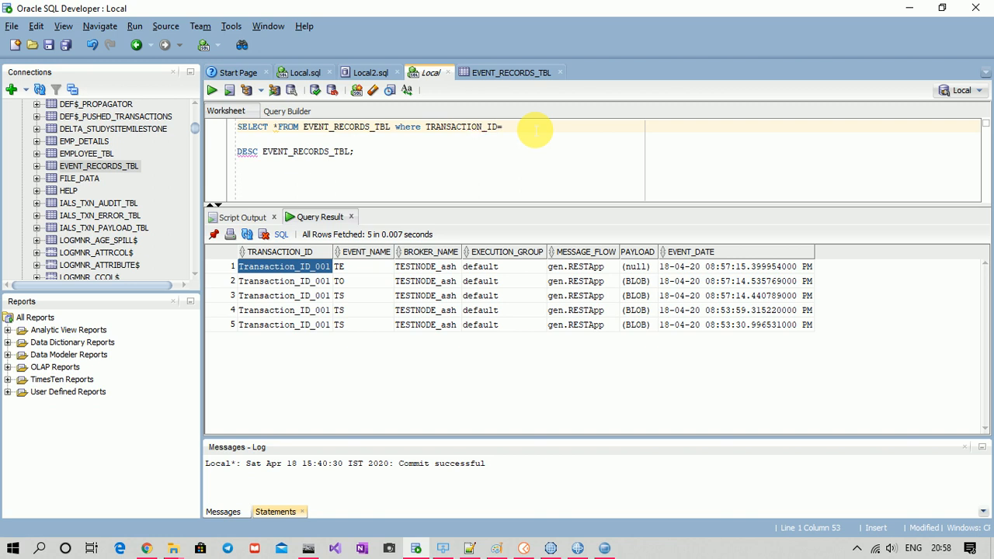
text(')
text(Transaction_ID_001)
text(')
key(ctrl+Return)
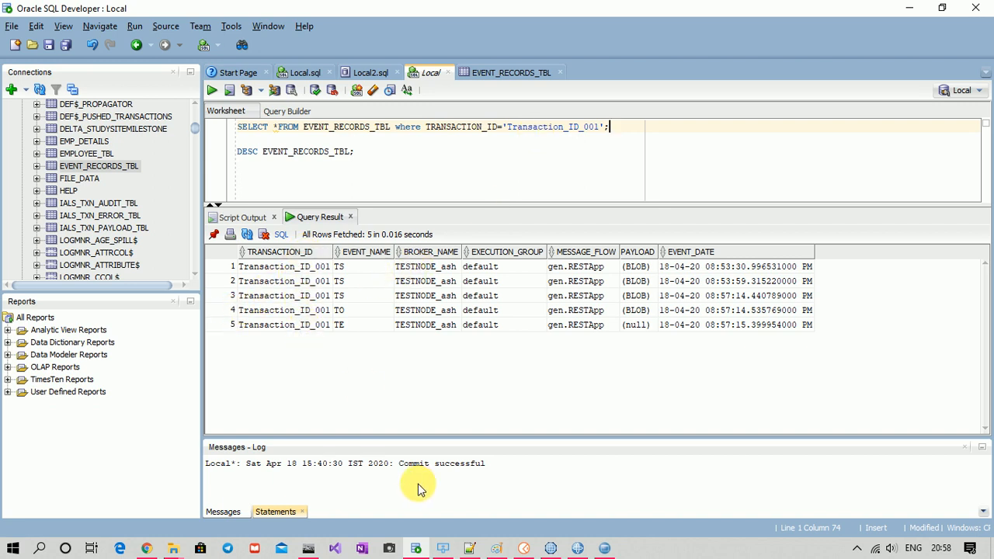
Check the request's TransactionID header in Postman, and switch to IBM Integration Toolkit to review the HTTP Input node's monitoring events.
click(526, 546)
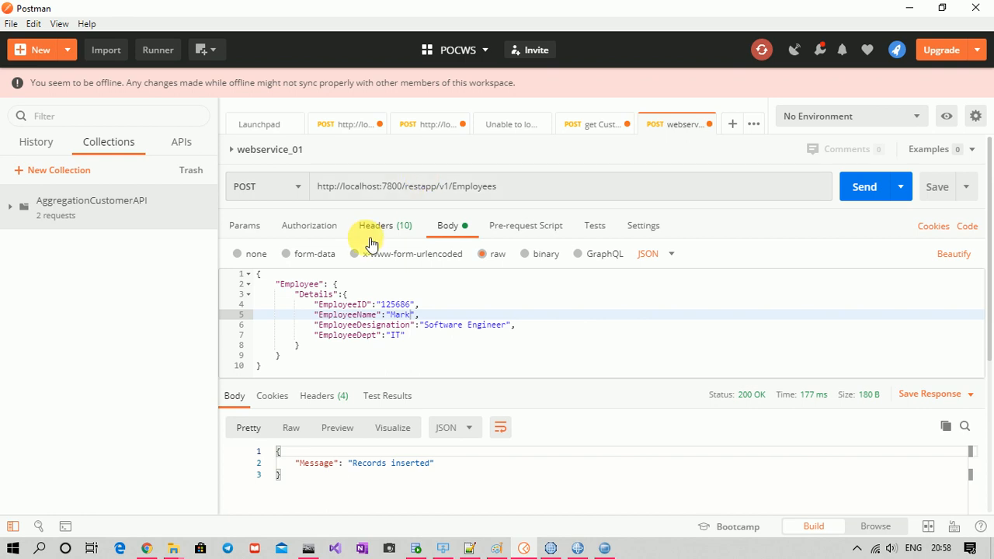
click(395, 226)
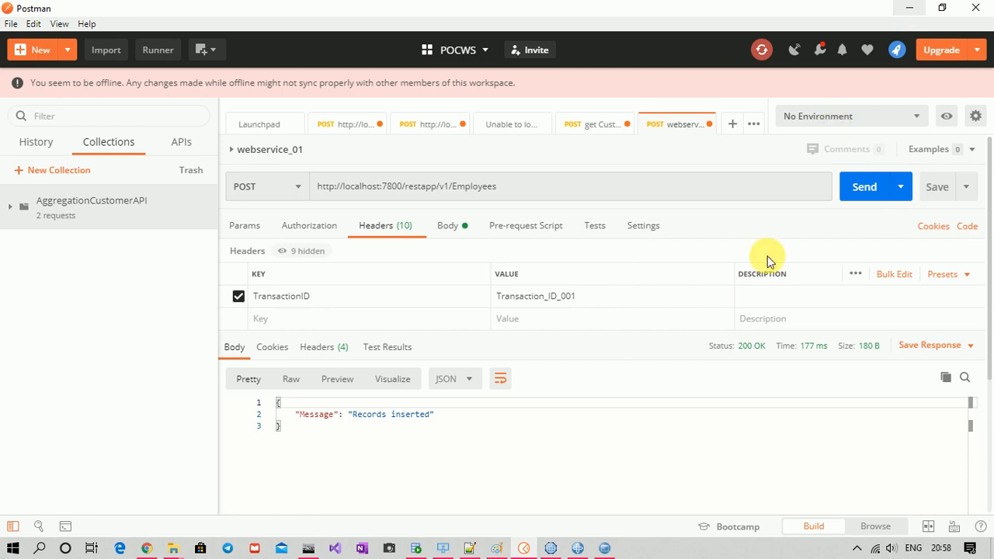
click(552, 548)
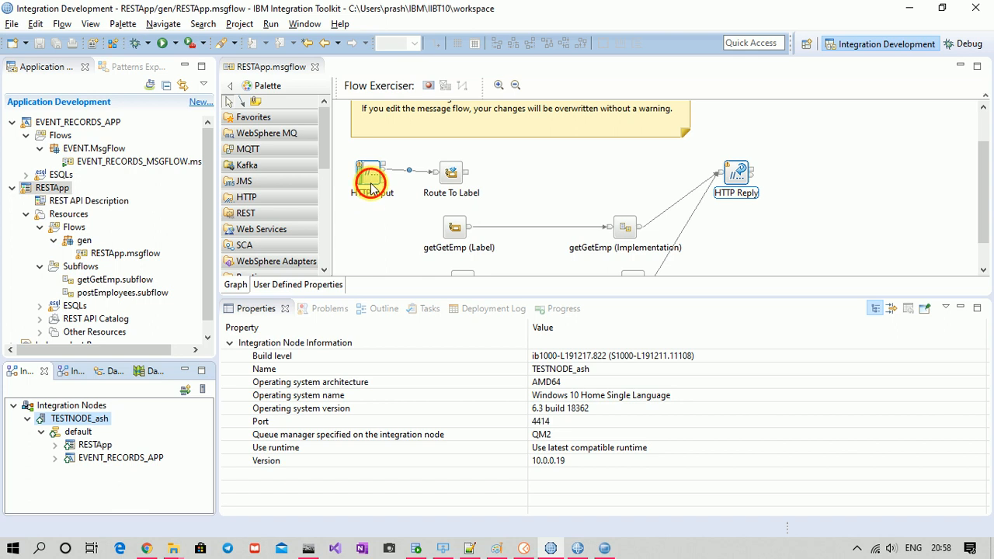
click(370, 183)
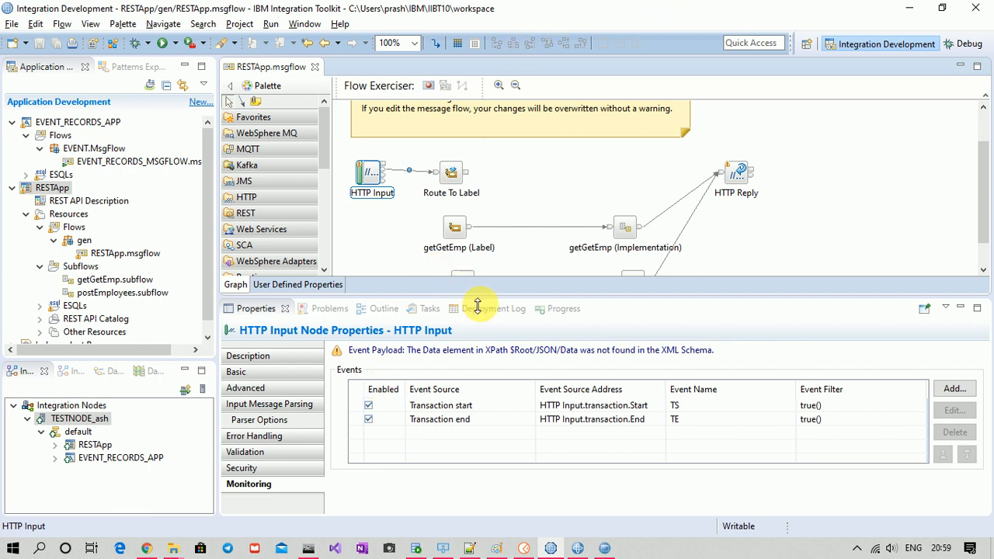
drag(477, 305, 477, 332)
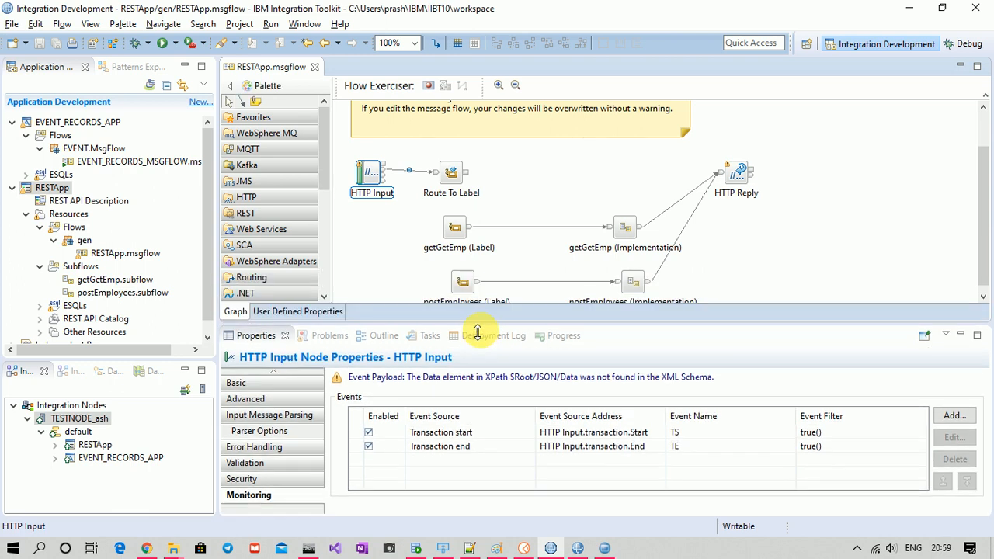